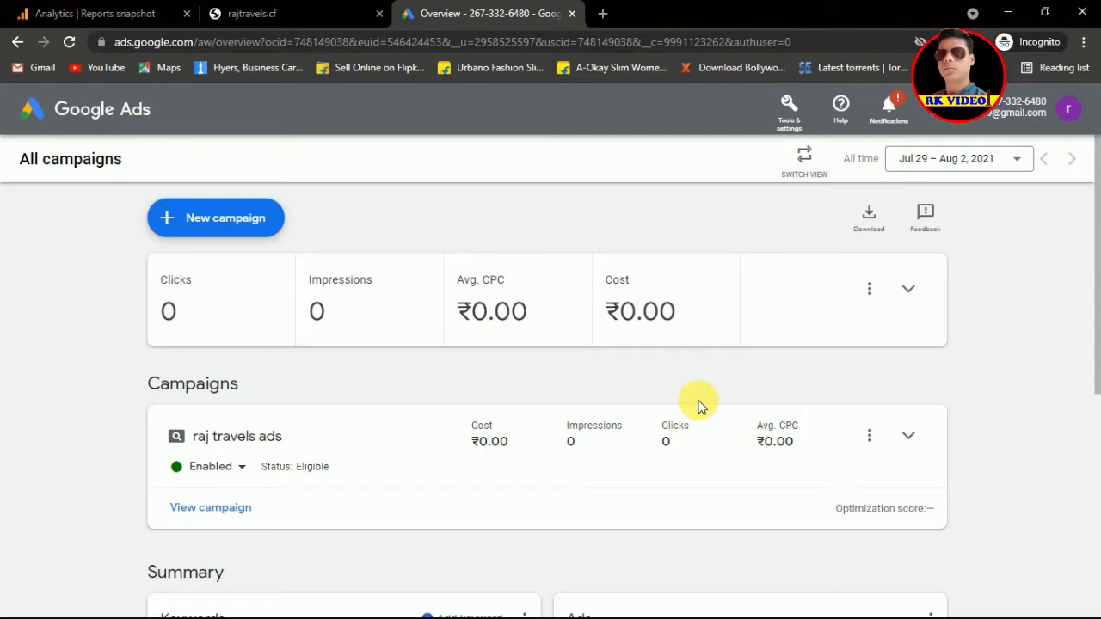
Step: Begin a new campaign using the 'without a goal's guidance' option
click(219, 223)
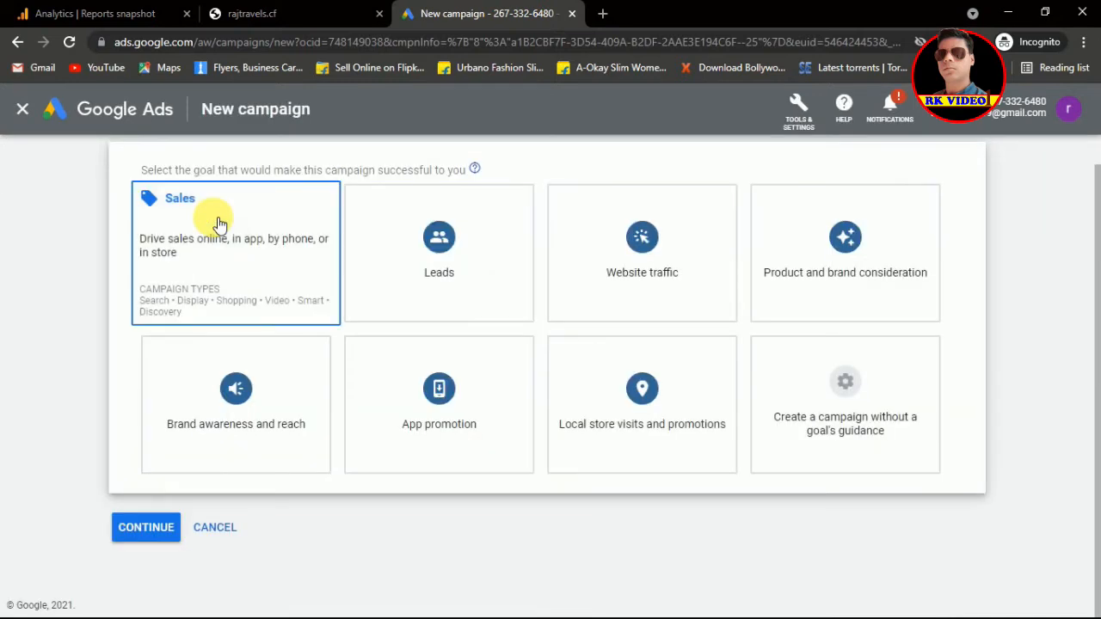
click(849, 411)
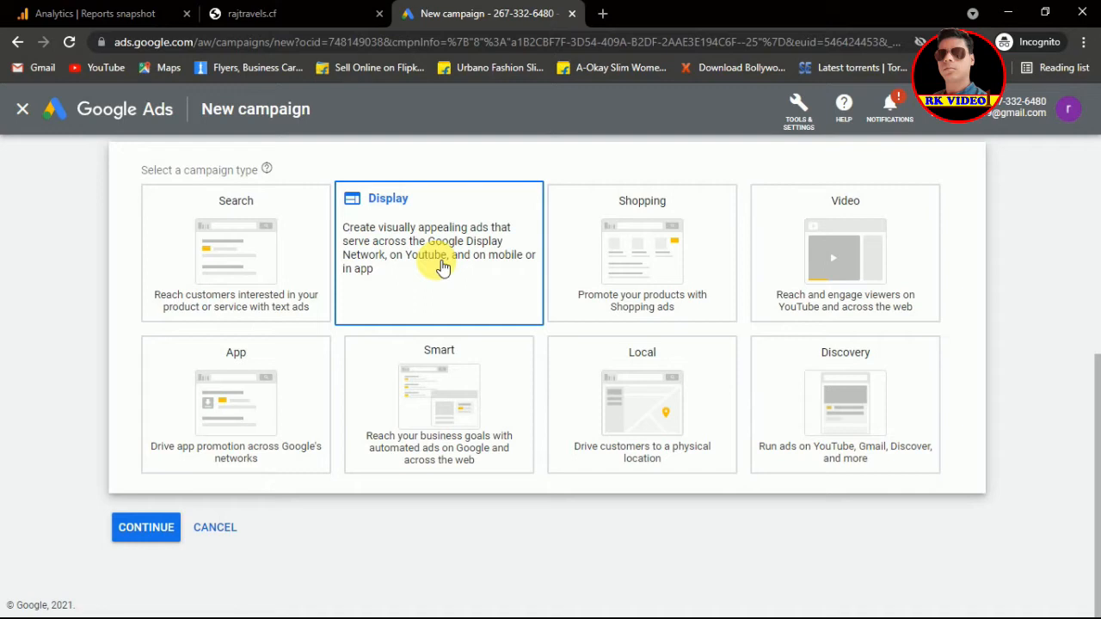
Step: Look at the Shopping type, then pick App as the campaign type
click(631, 249)
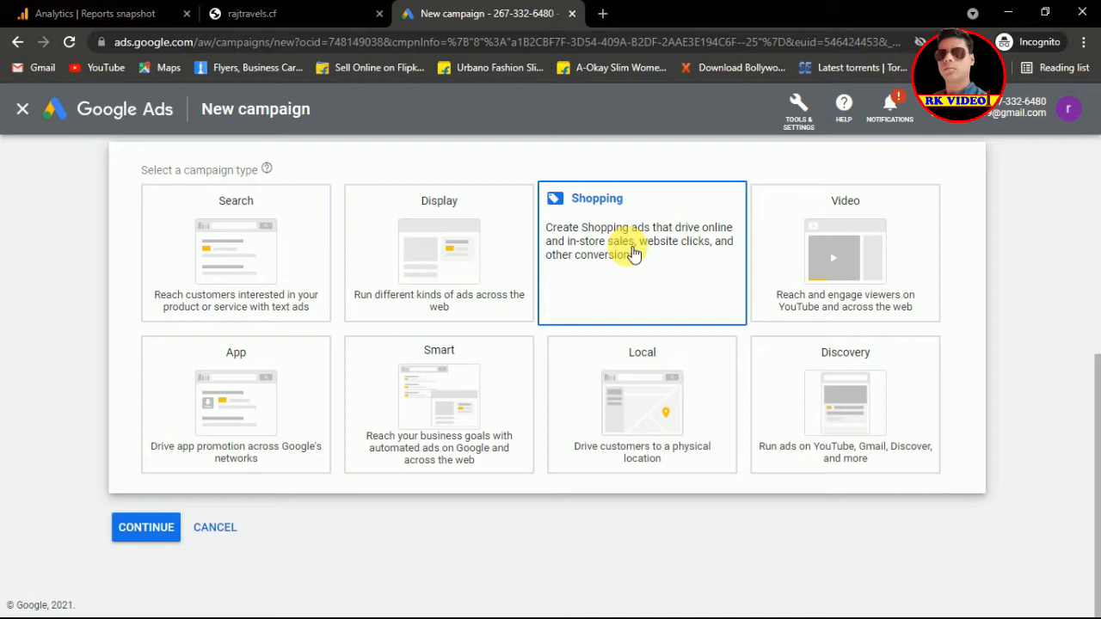
click(851, 262)
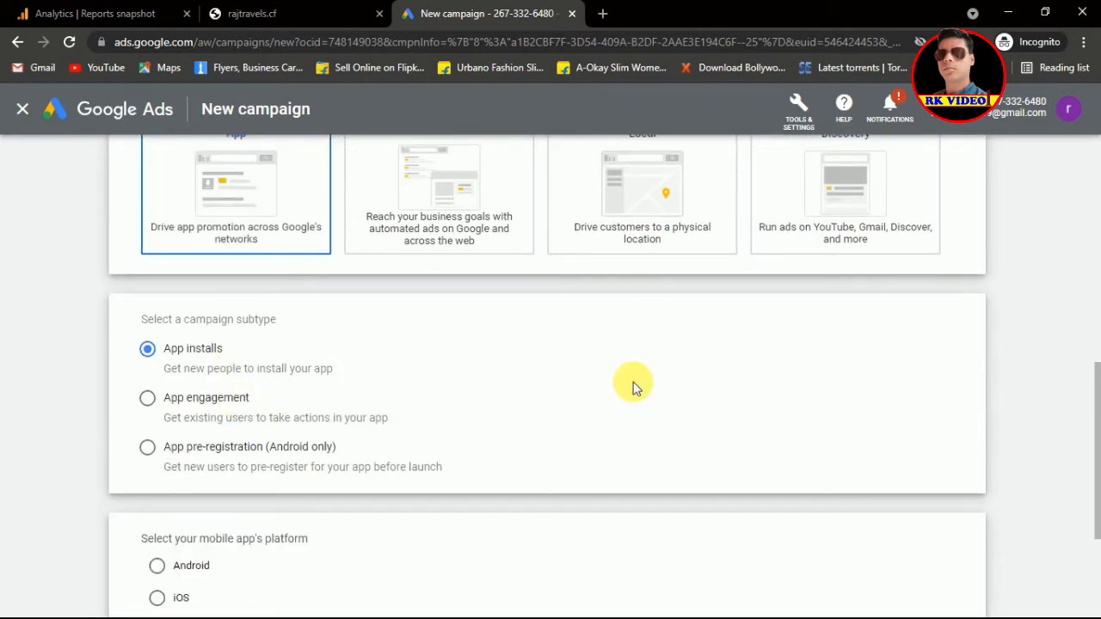
Step: Compare the App engagement and pre-registration subtypes, then settle on App installs
drag(1096, 404, 1097, 447)
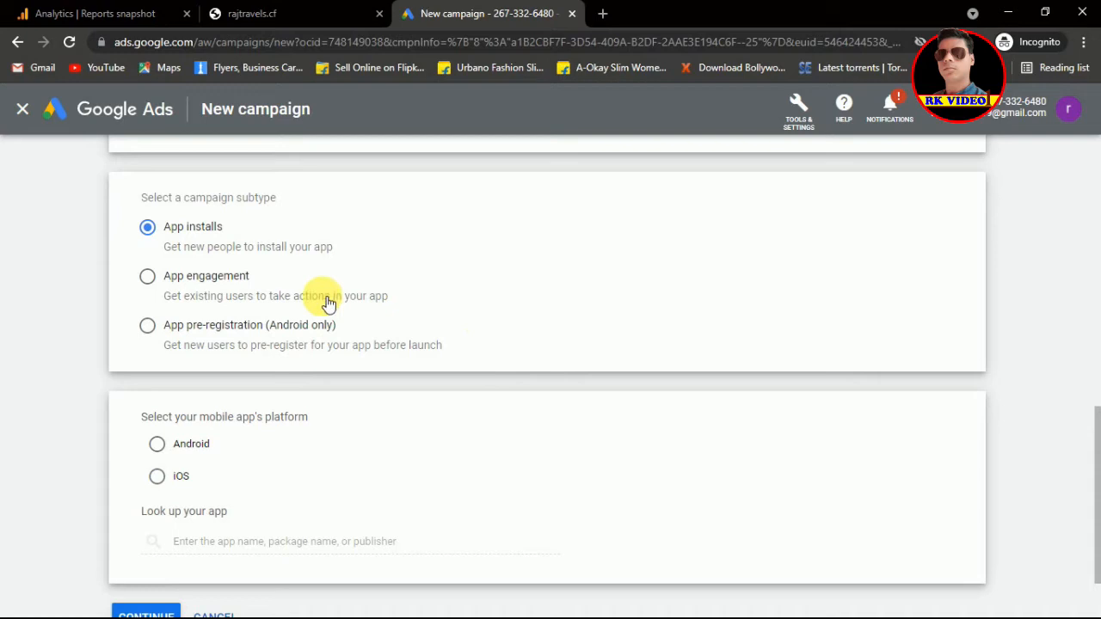
click(148, 277)
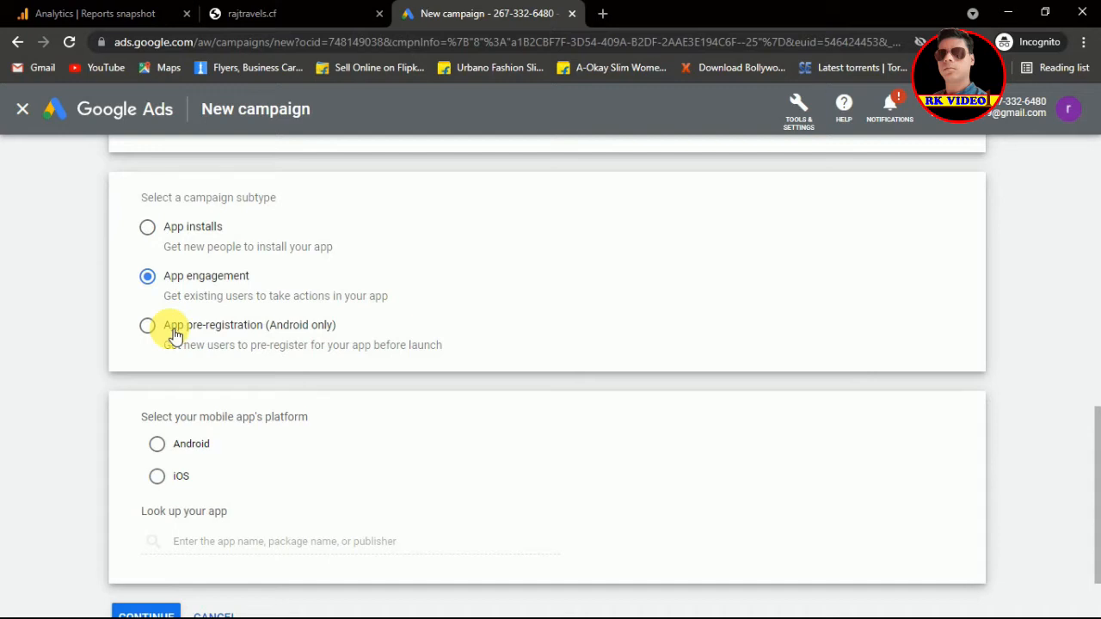
click(148, 334)
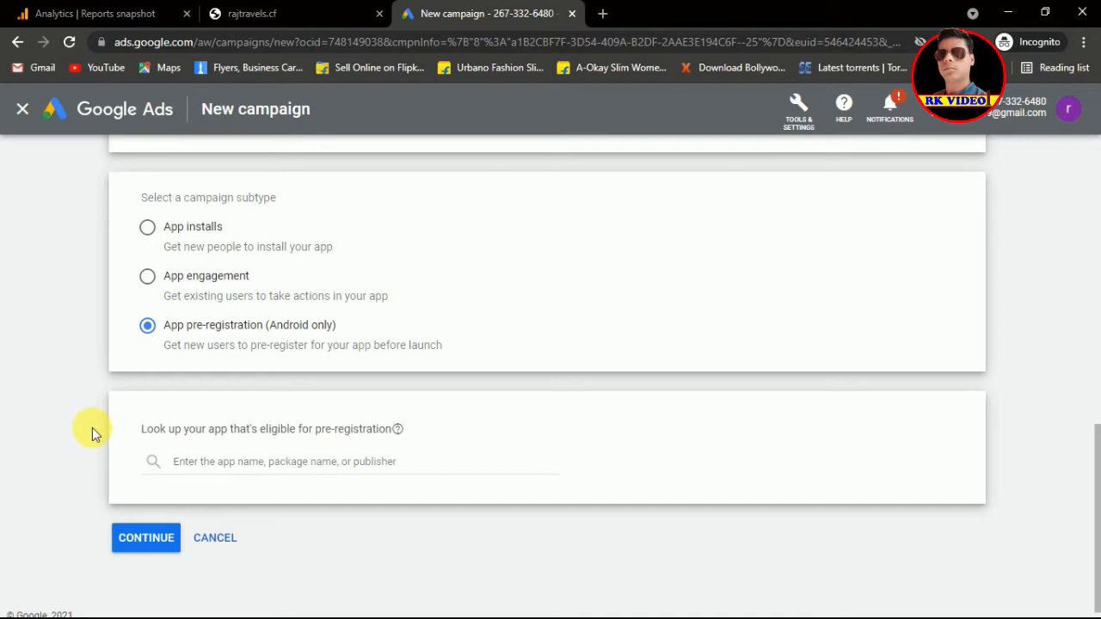
click(148, 228)
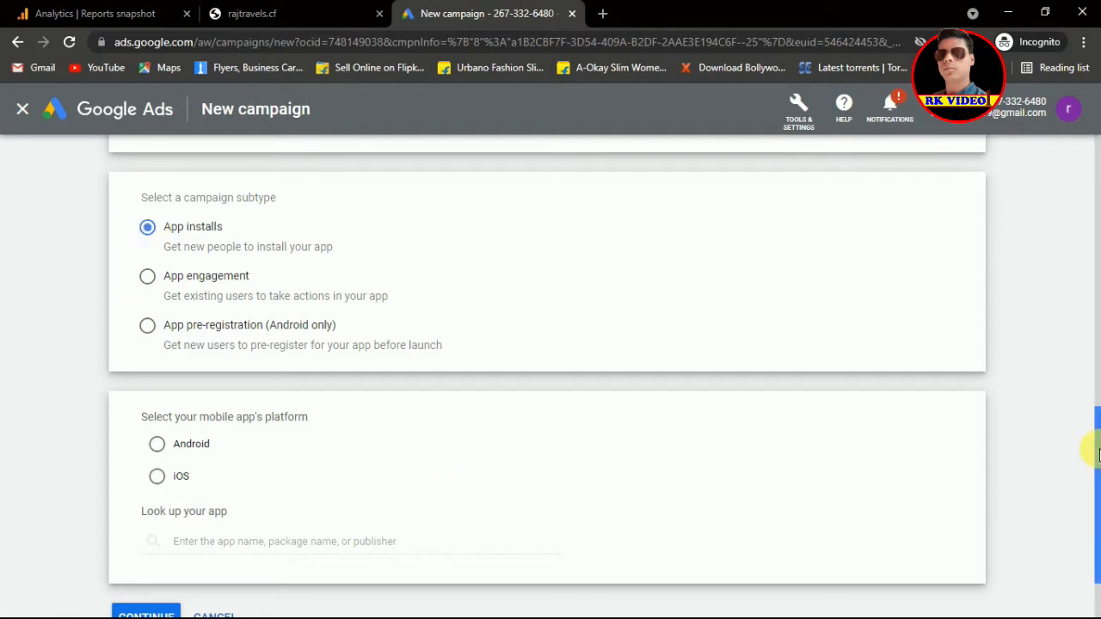
Step: Target Android and link the Google Ads app (com.google.android.apps.adwords)
drag(1097, 454, 1089, 484)
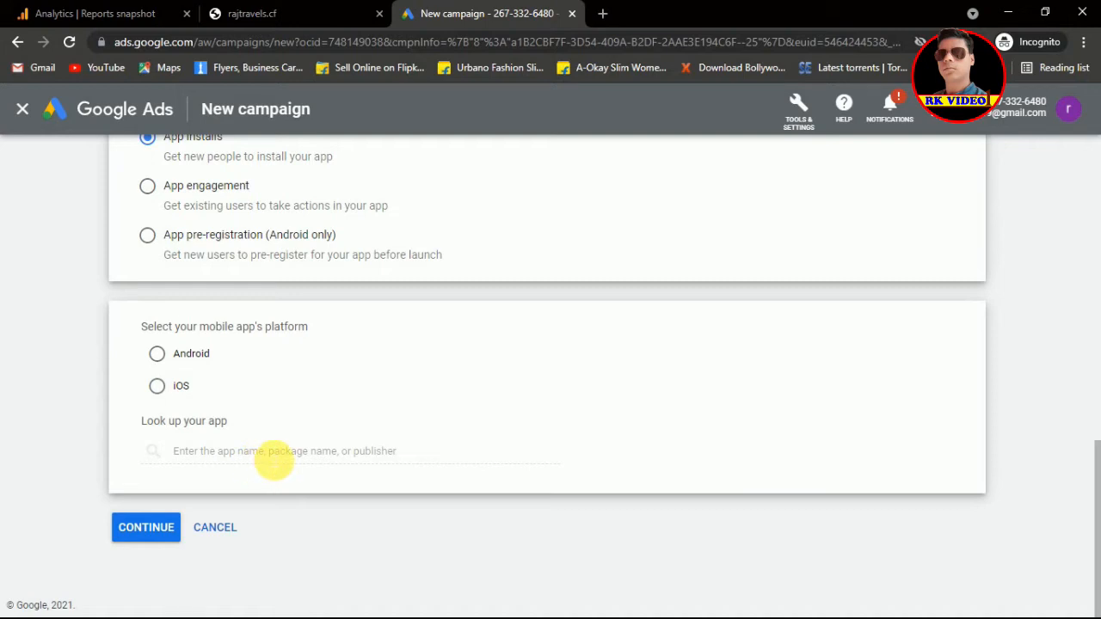
click(158, 355)
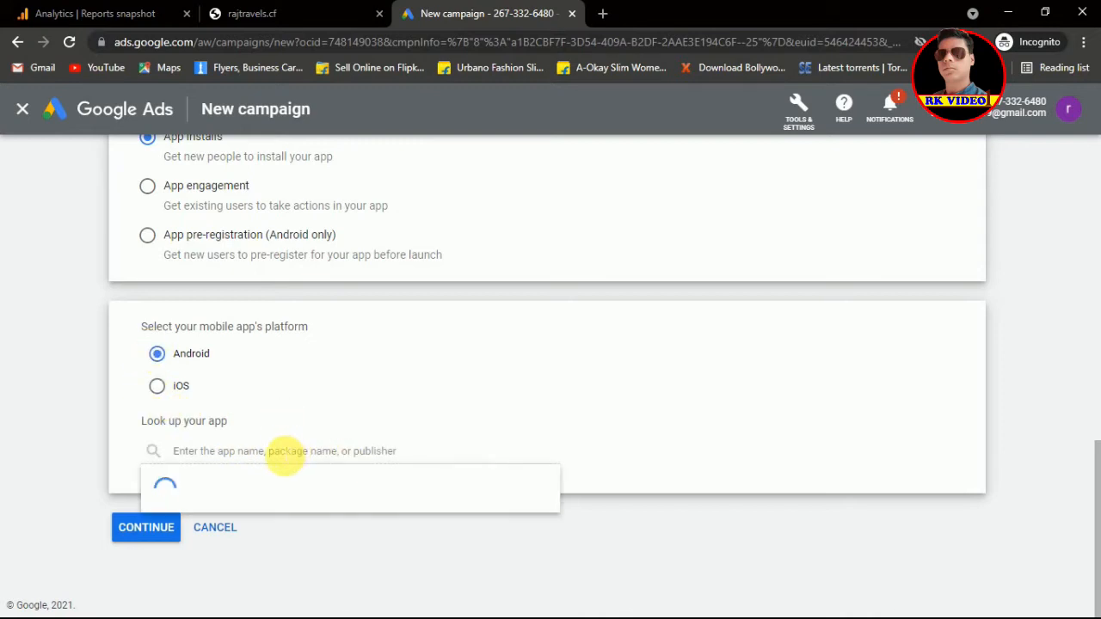
click(285, 454)
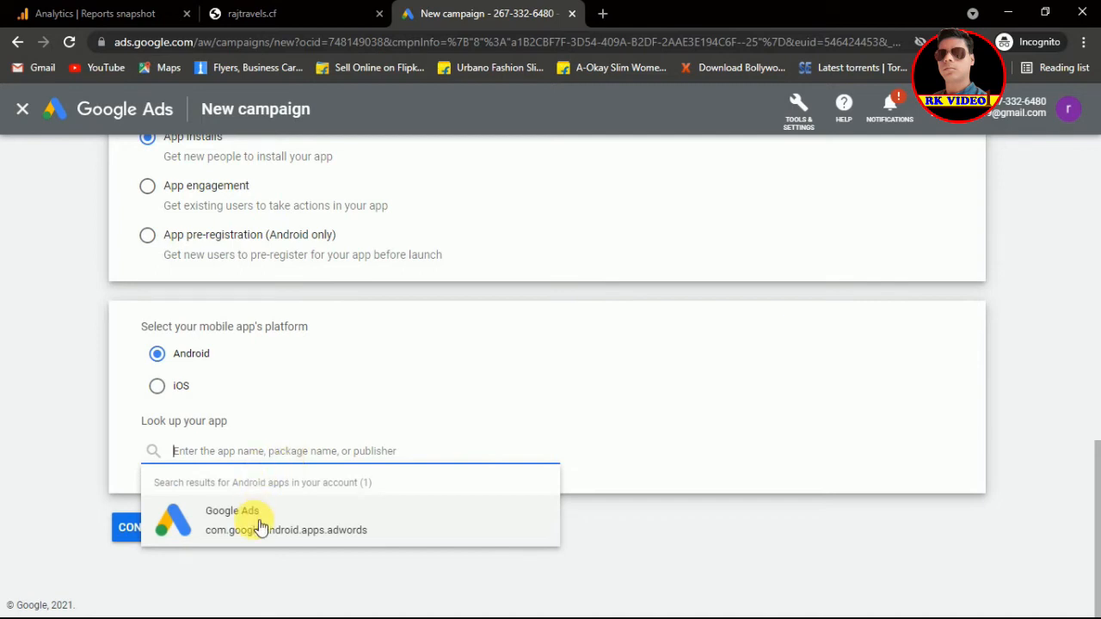
click(258, 523)
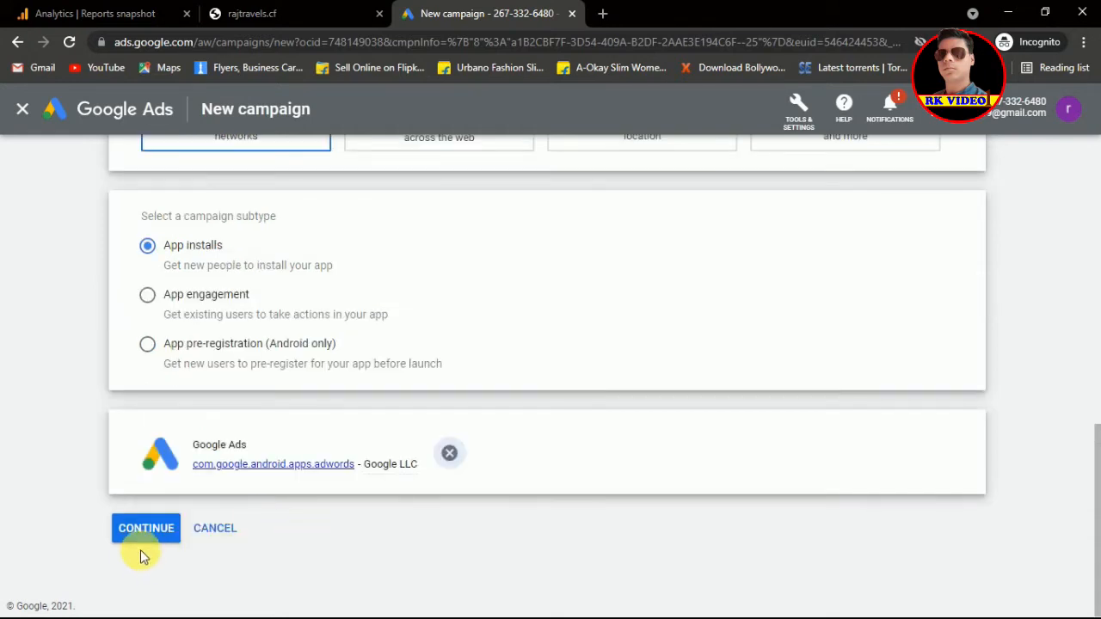
Step: Continue to campaign settings and rename the campaign to 'App-g ads'
click(146, 528)
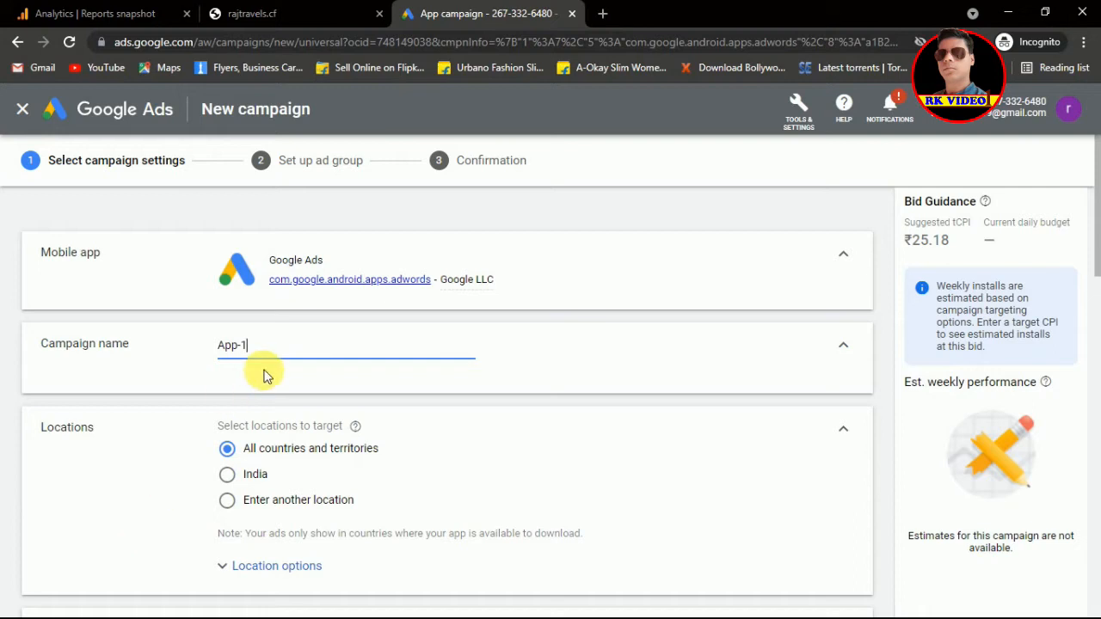
click(247, 345)
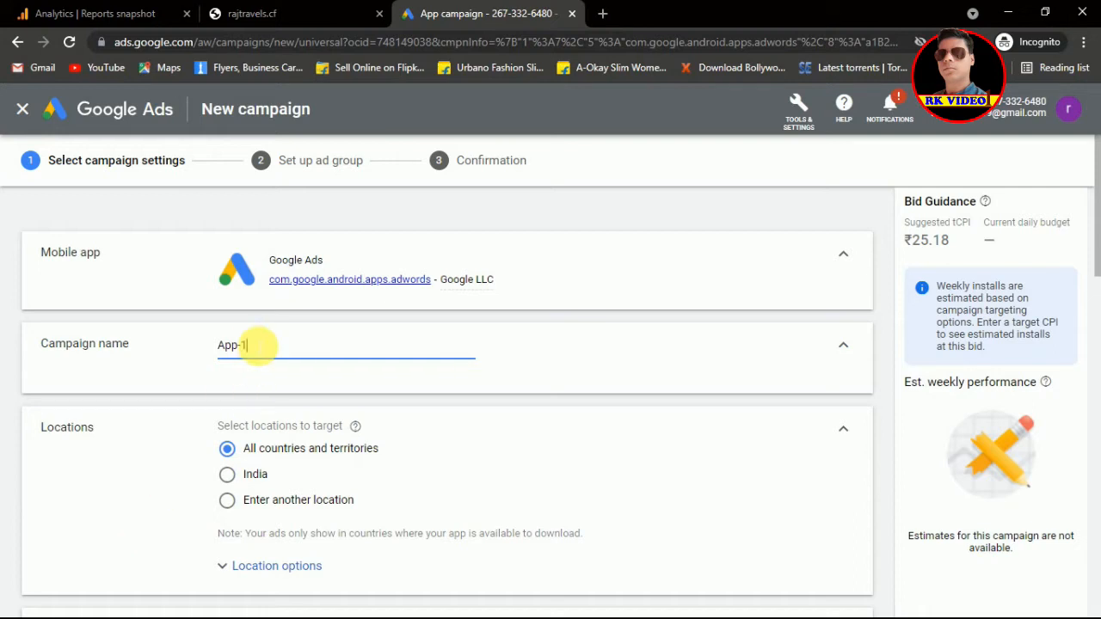
double_click(245, 346)
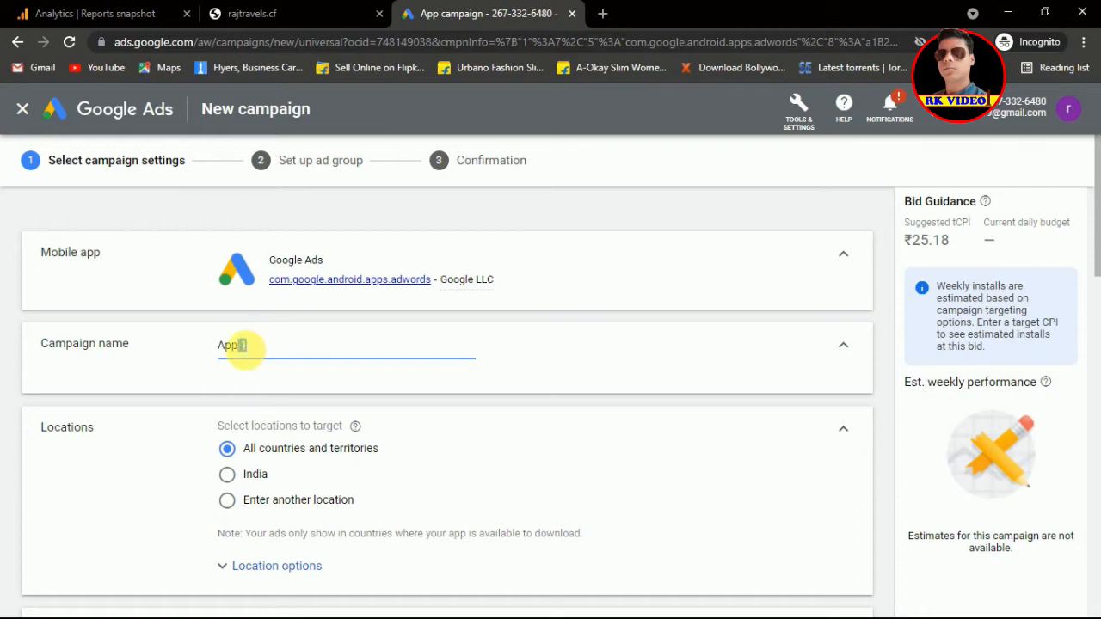
text(g ads)
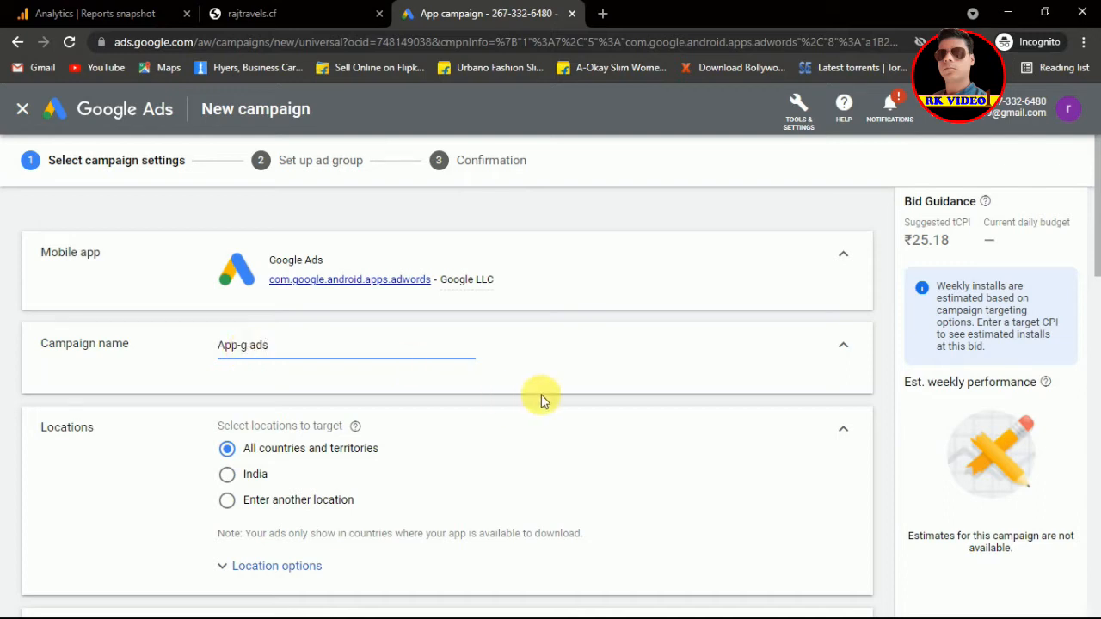
Step: Set the average daily budget to ₹100
drag(1088, 215, 1090, 255)
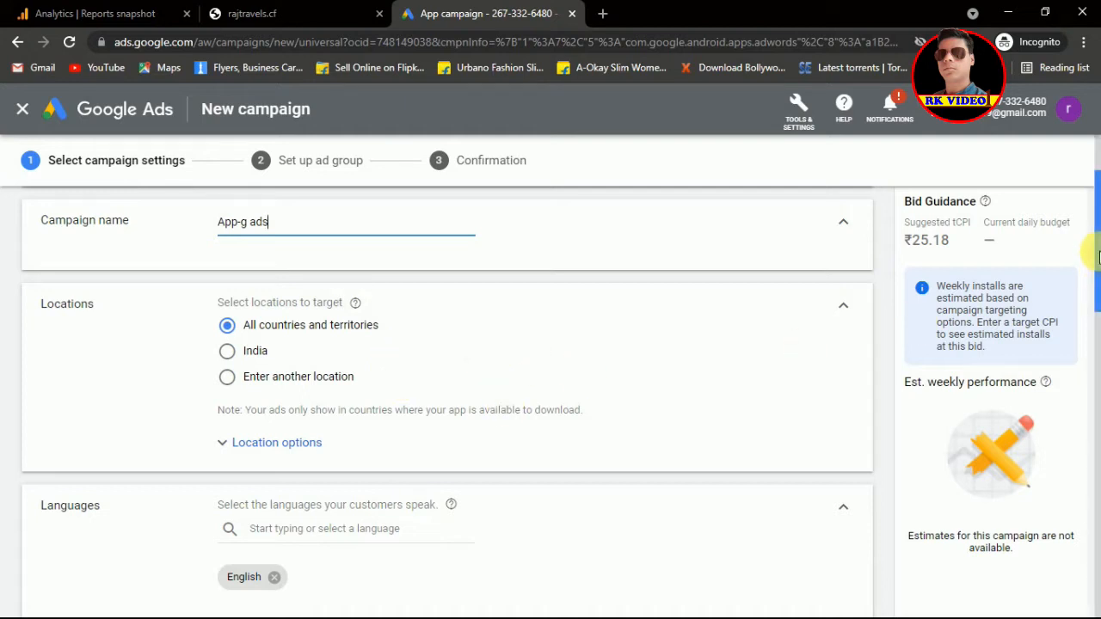
drag(1099, 256, 1098, 315)
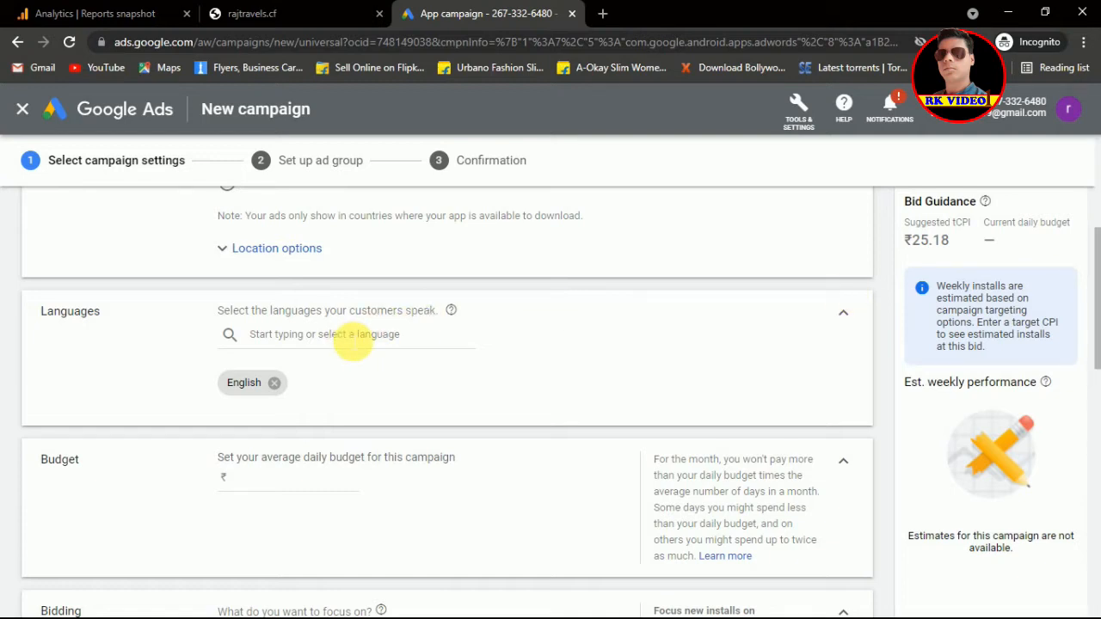
drag(1098, 294, 1098, 338)
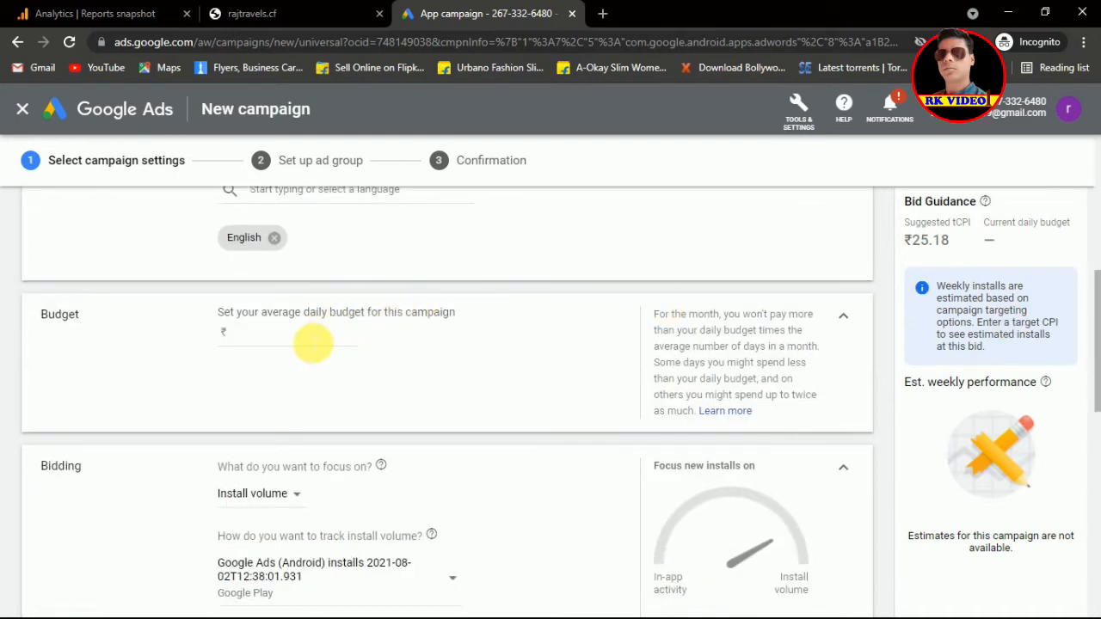
text(100)
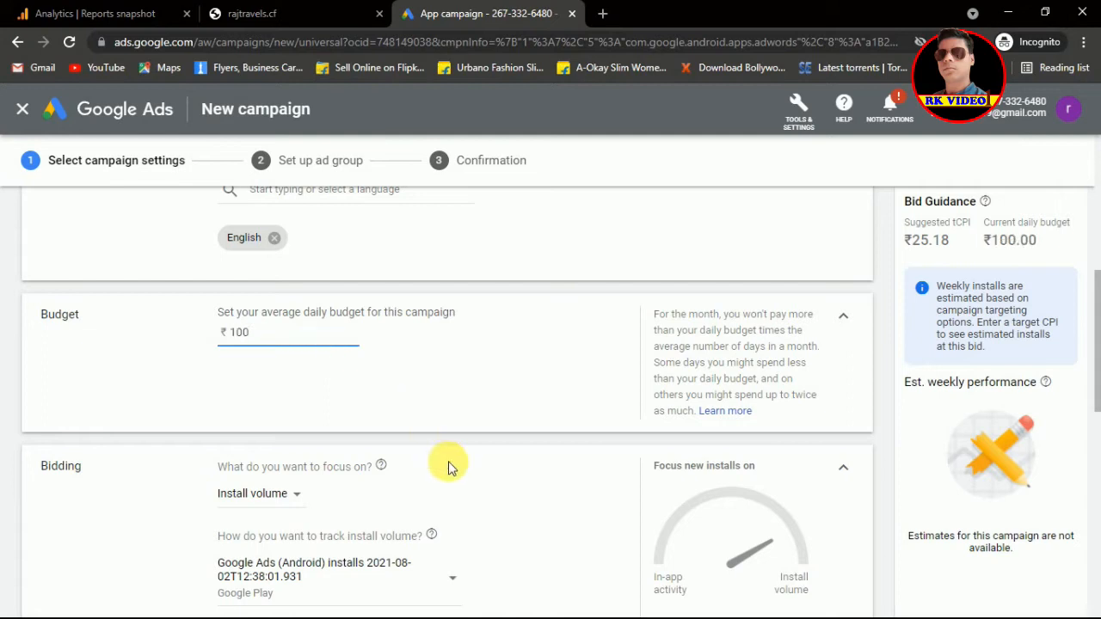
drag(1098, 326, 1098, 364)
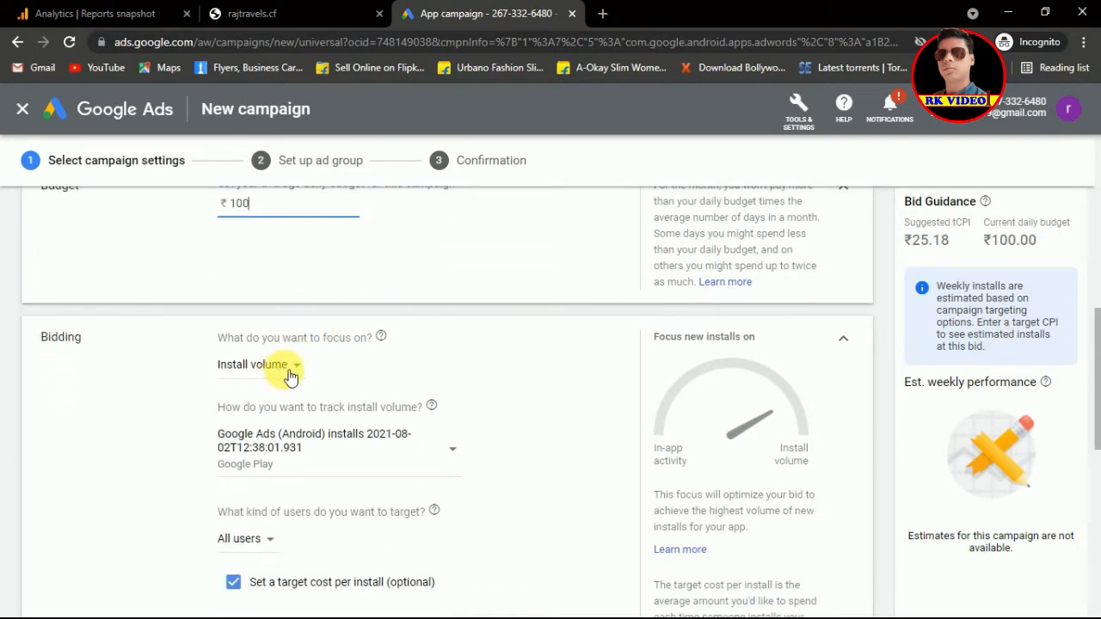
Step: Keep Install volume bidding, tracked by Google Ads (Android) installs, targeting all users
click(291, 376)
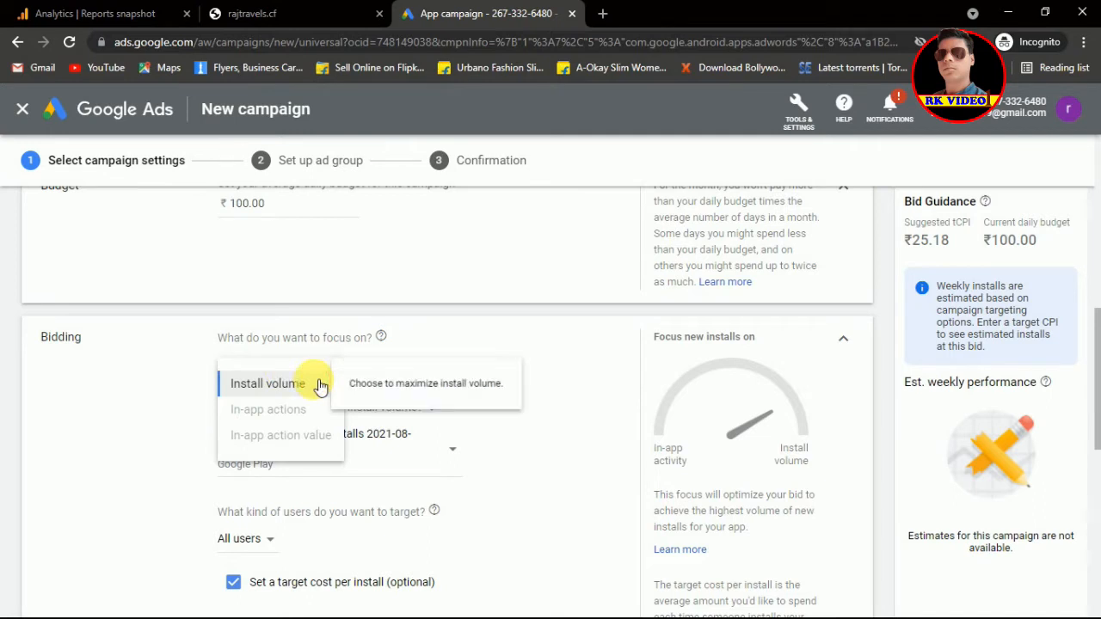
click(320, 386)
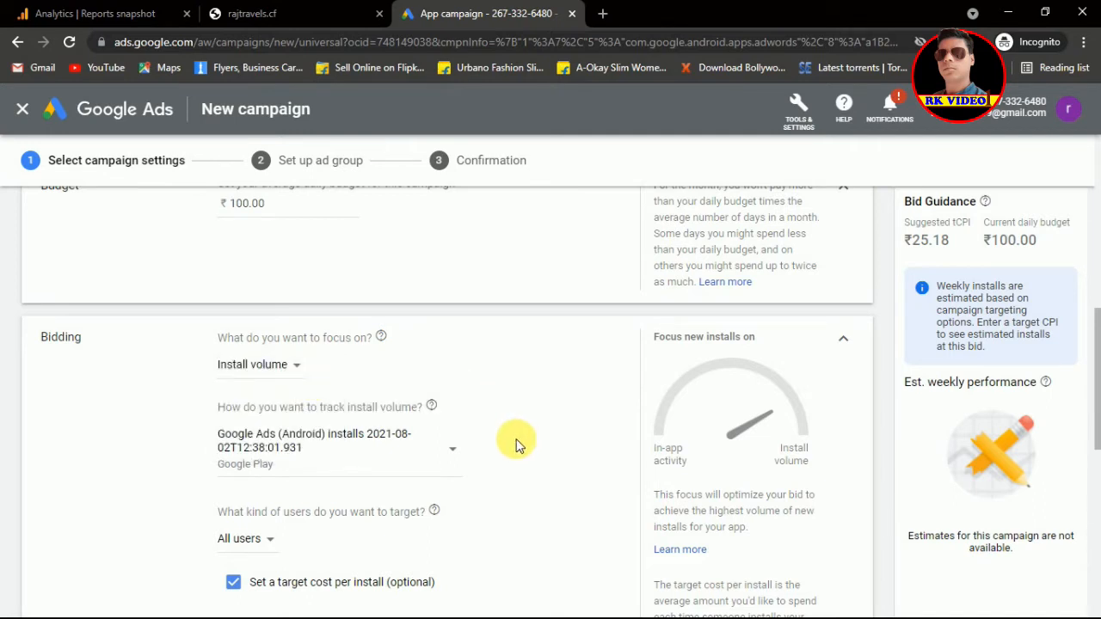
click(454, 453)
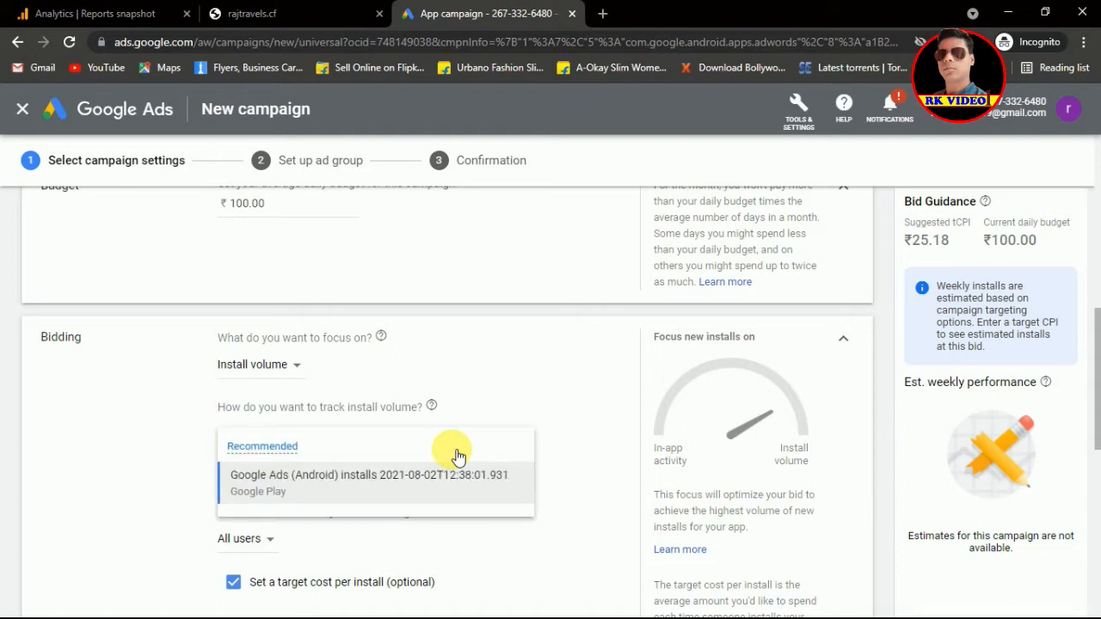
click(415, 484)
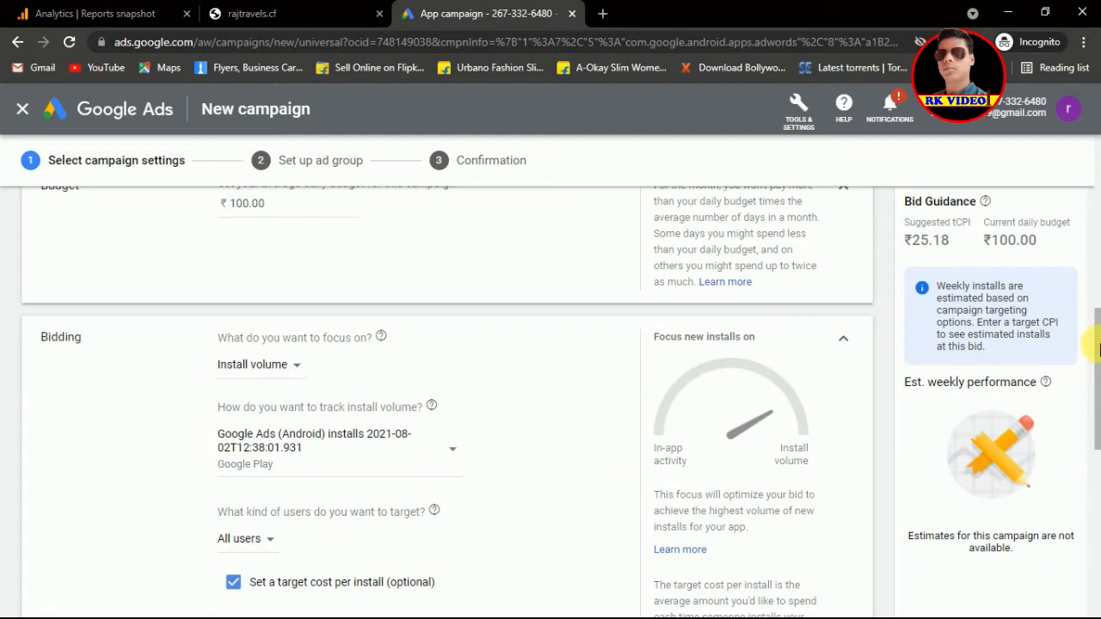
drag(1097, 327, 1097, 389)
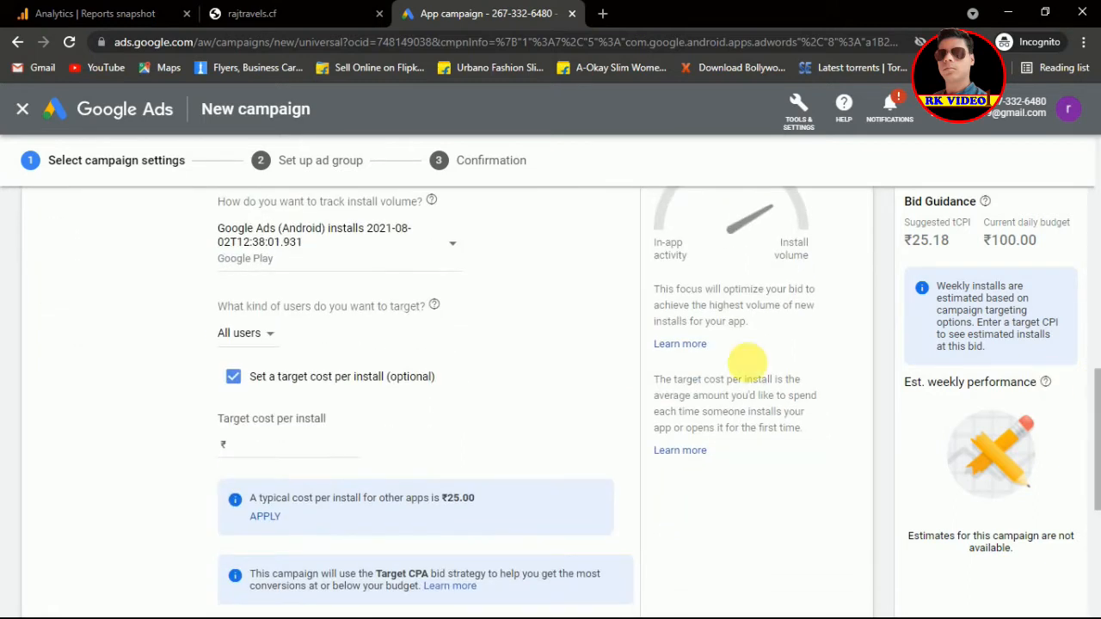
click(263, 340)
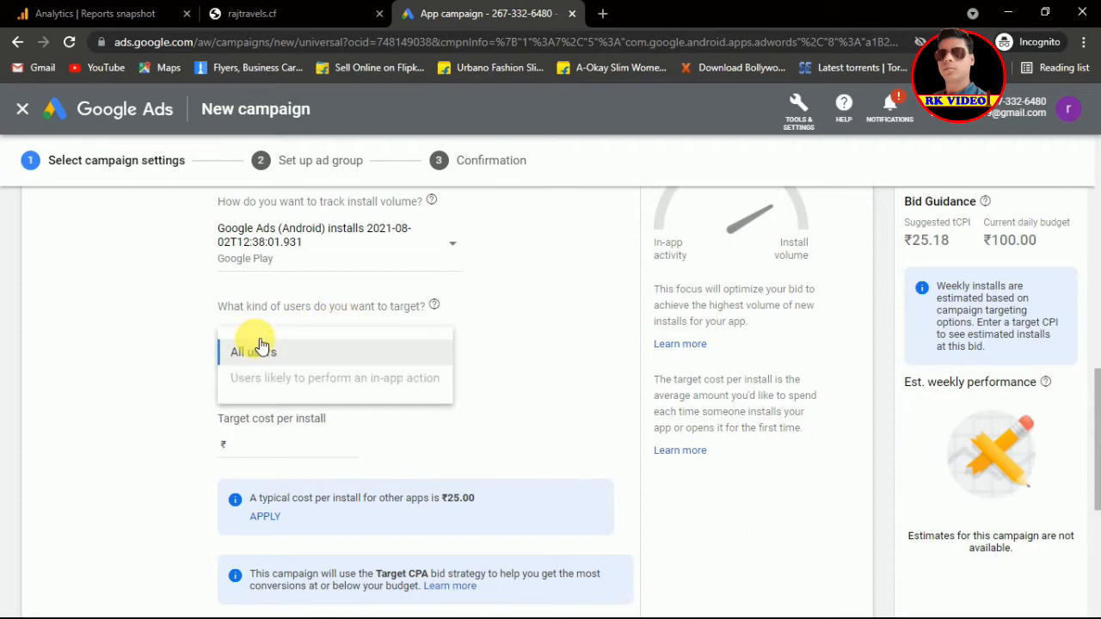
click(551, 362)
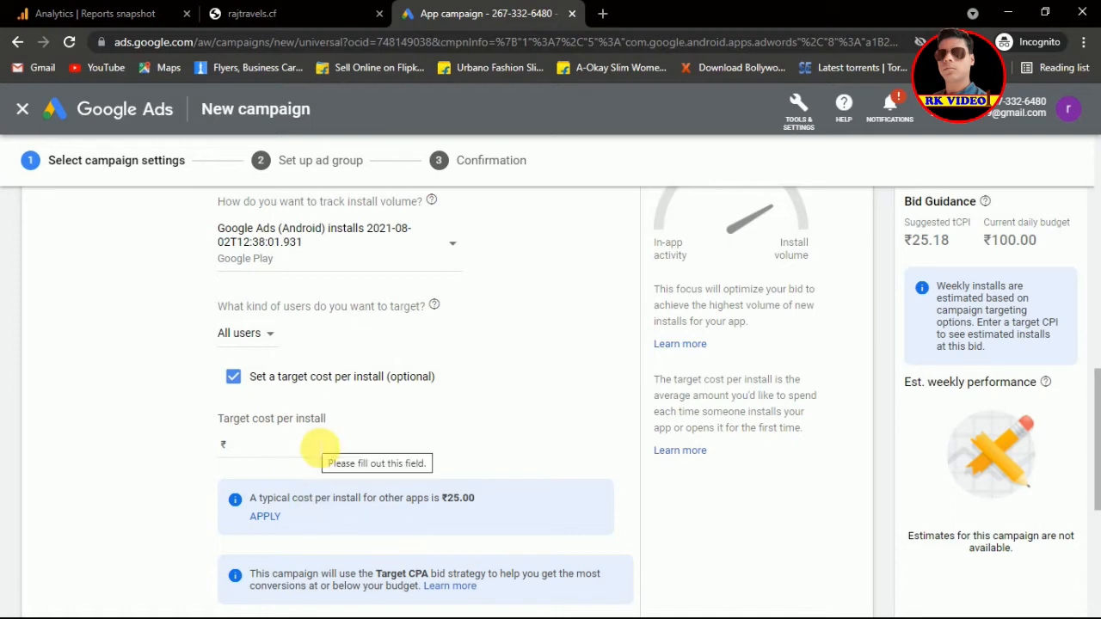
Step: Enter a ₹26 target cost per install, then change it to ₹30
click(315, 448)
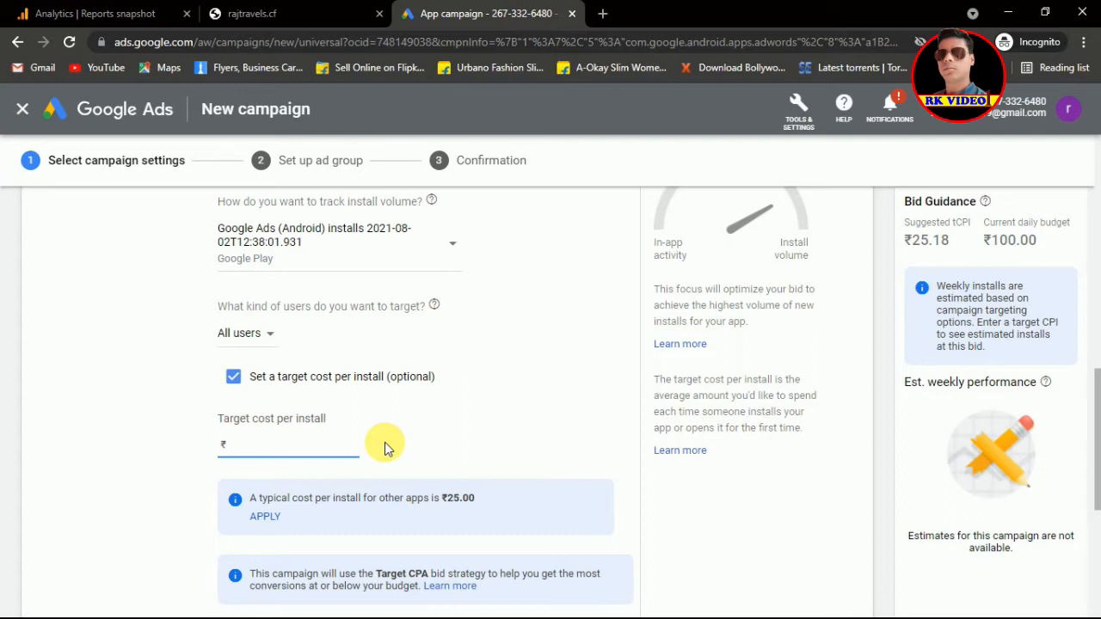
text(26)
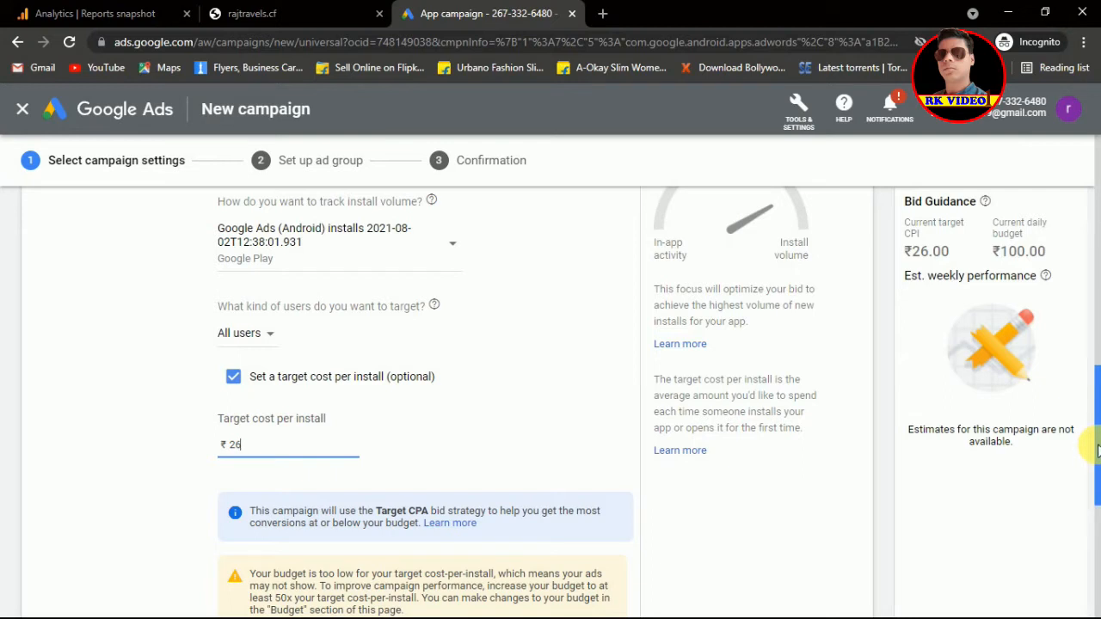
drag(1097, 454, 1097, 490)
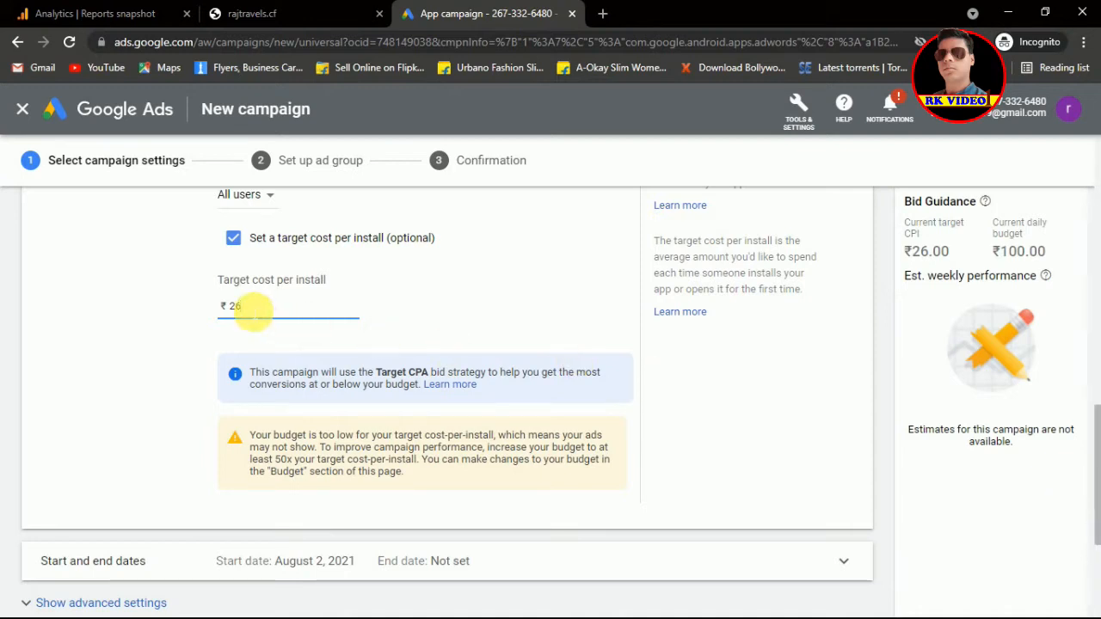
double_click(234, 306)
text(30)
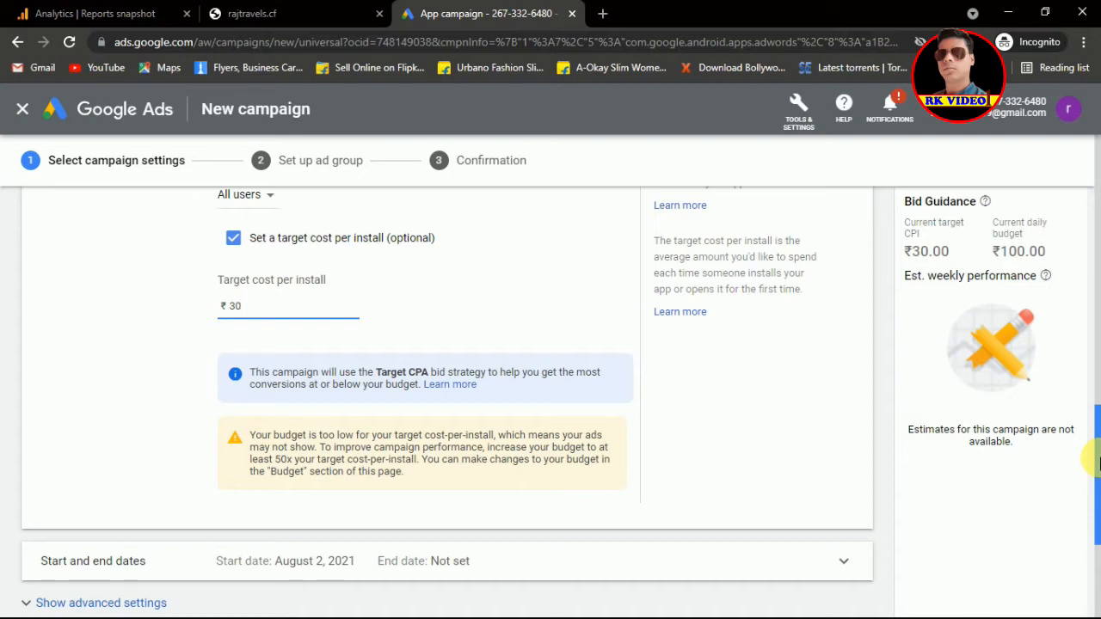
drag(1099, 452, 1099, 469)
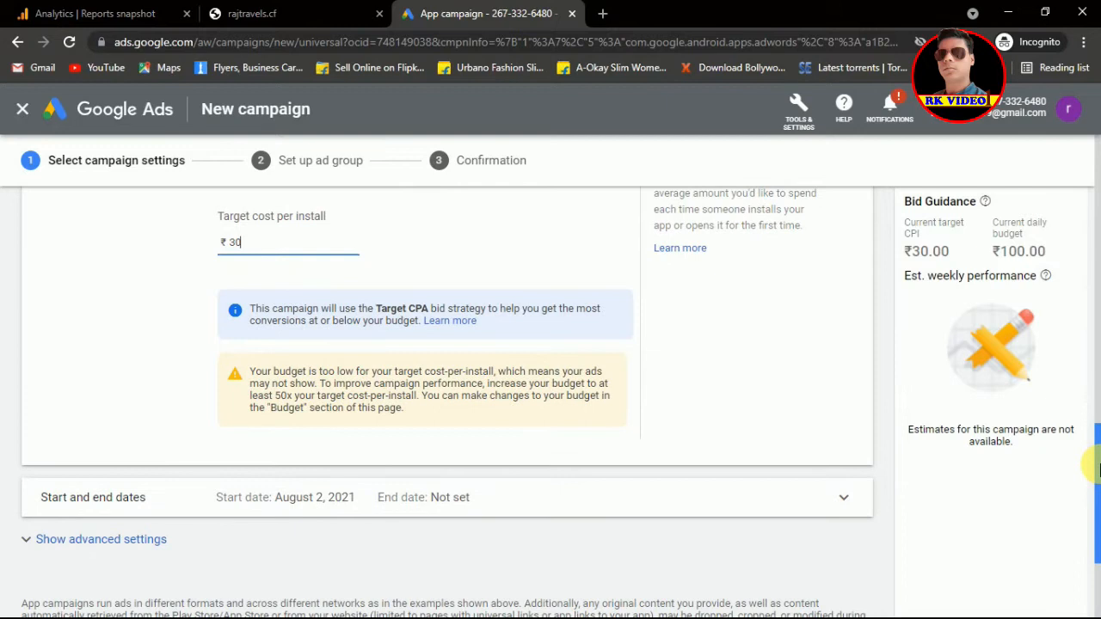
drag(1098, 469, 1099, 483)
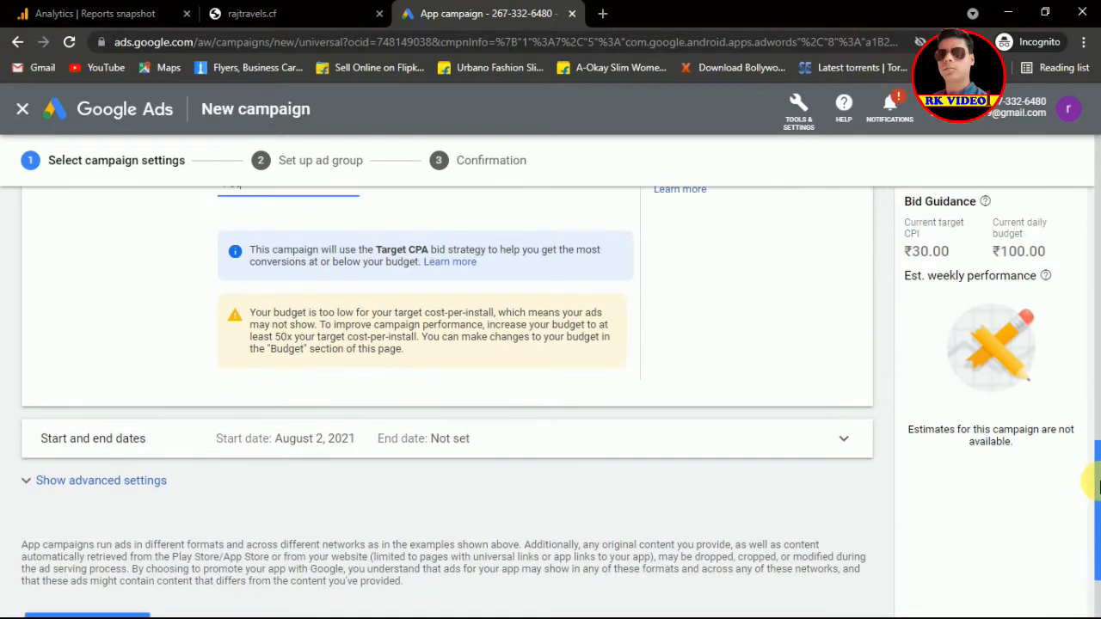
Step: Leave start and end dates with no end date, review advanced settings, and save
click(744, 450)
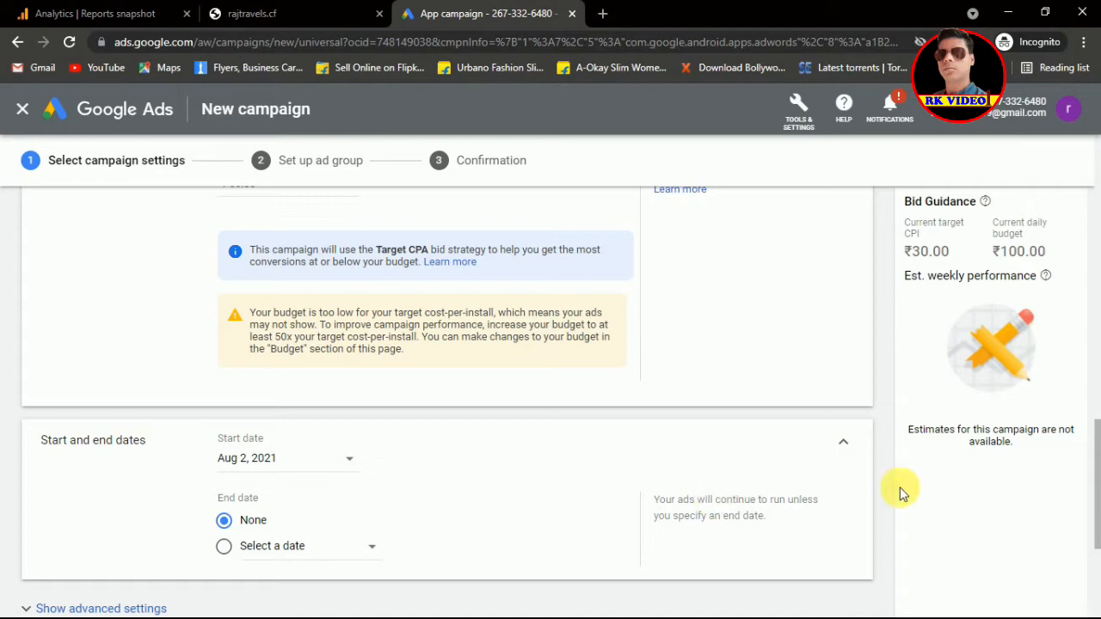
drag(1098, 445, 1099, 506)
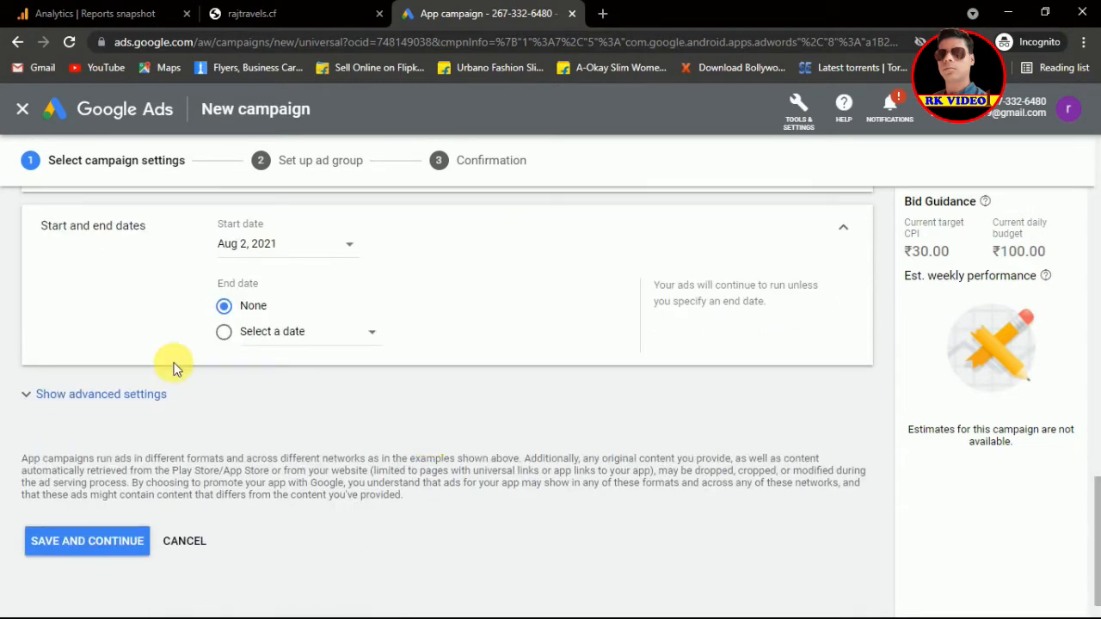
click(136, 397)
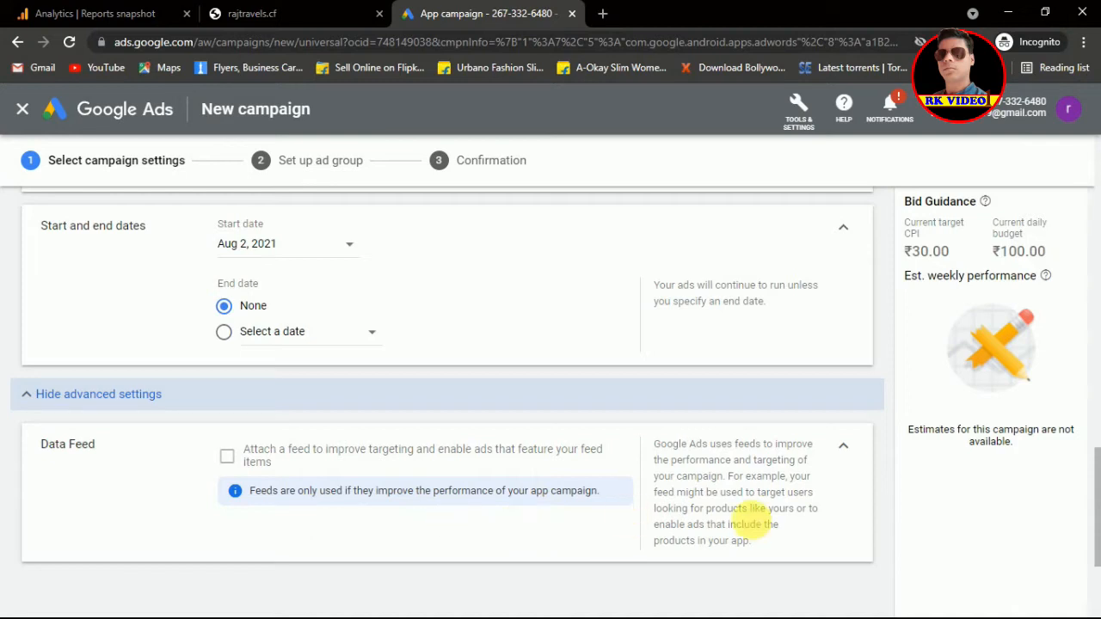
drag(1098, 486, 1098, 539)
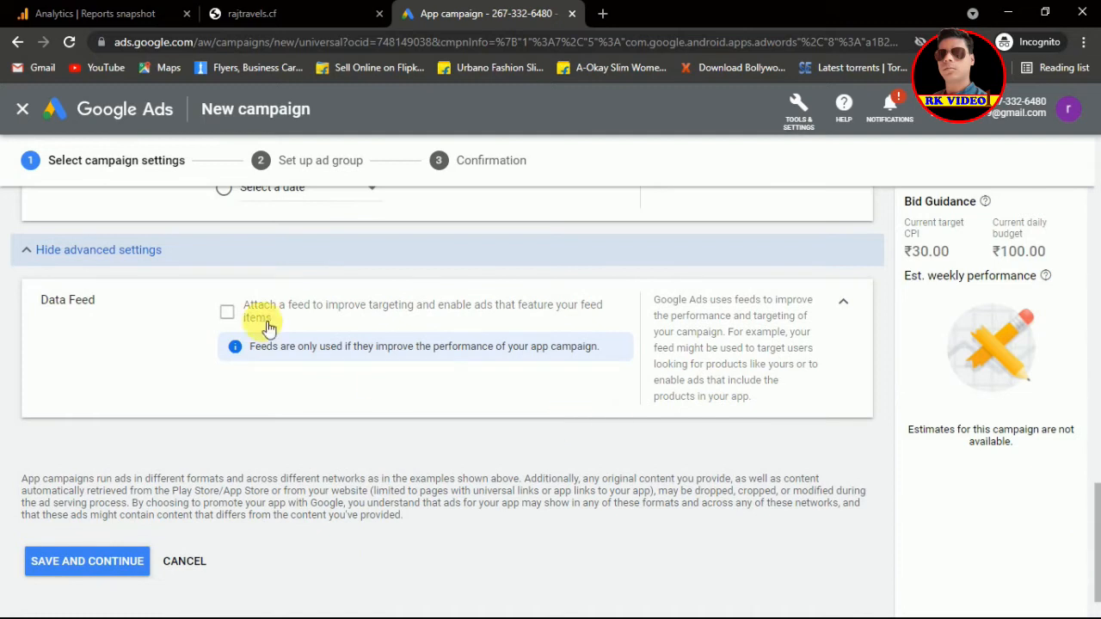
click(103, 563)
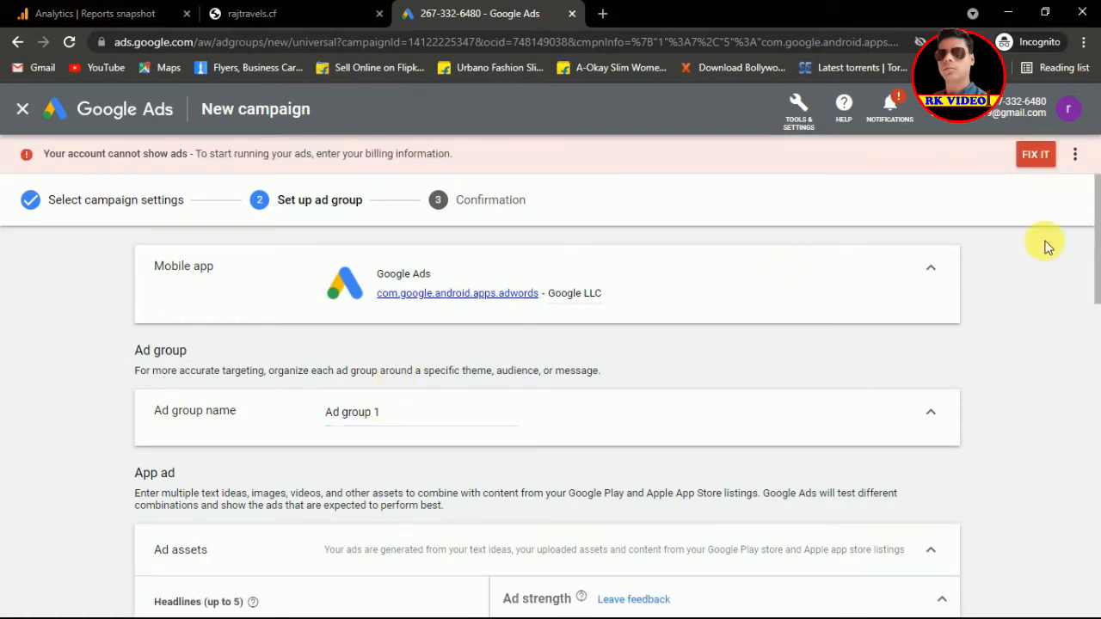
Step: Hide the billing warning and append '- g ads' to the ad group name
click(1078, 155)
click(1026, 158)
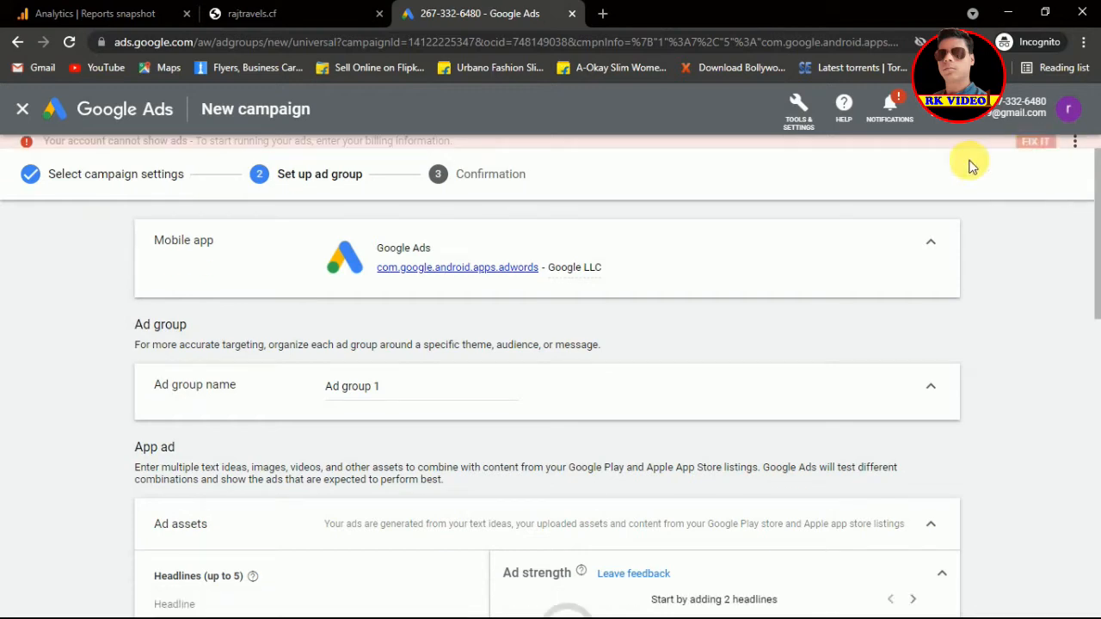
click(411, 394)
text(-)
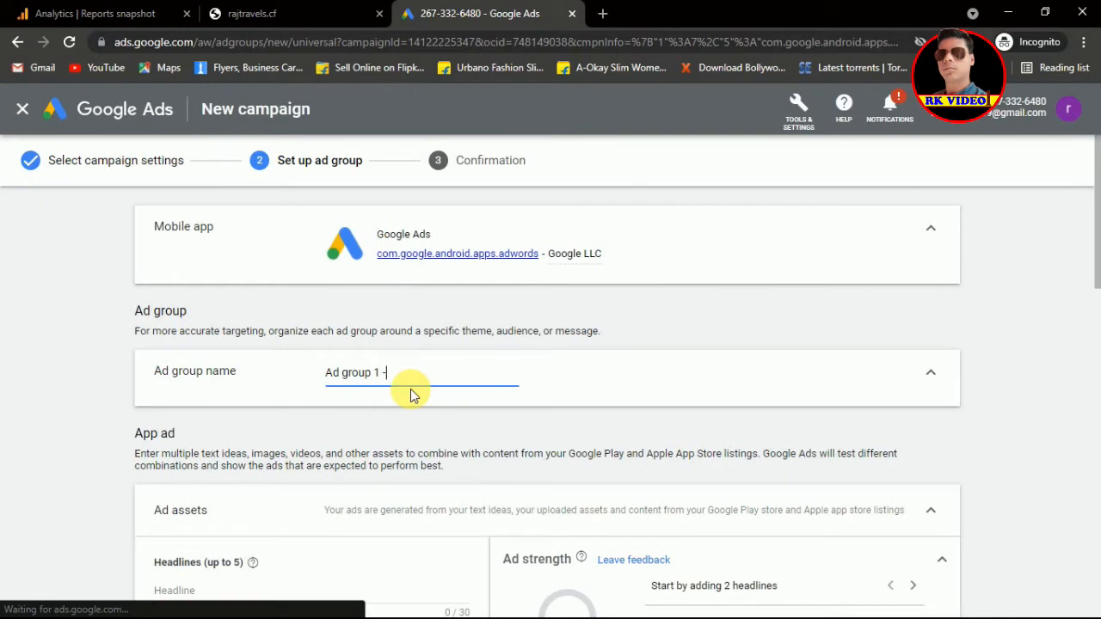
text( g ads)
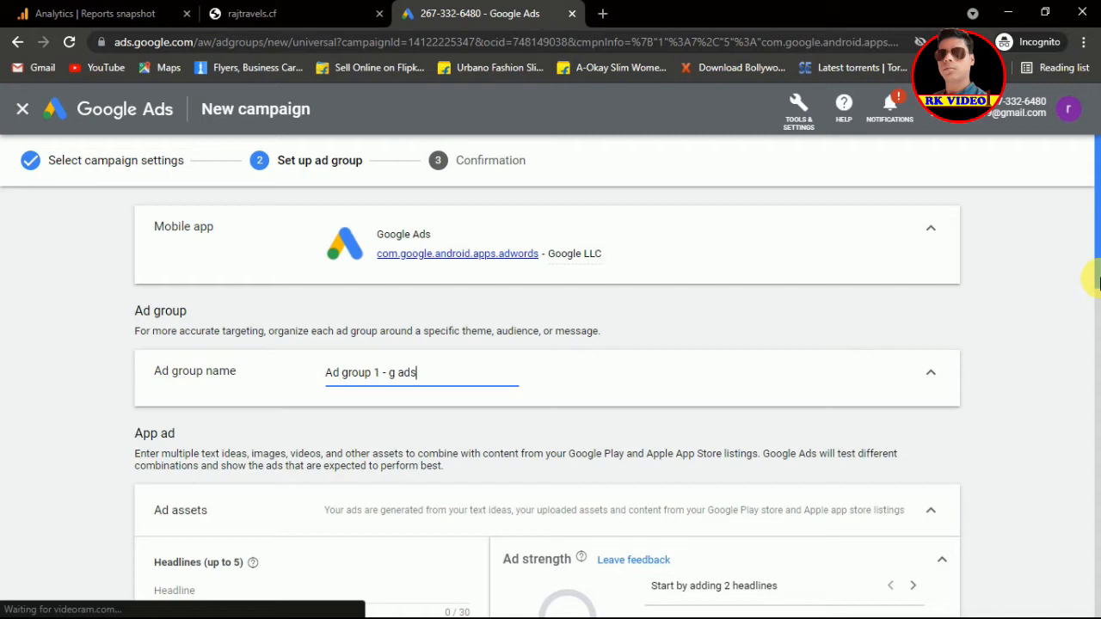
Step: Enter headlines 'Install app', 'Get 2k credits' and 'Install marketing app', correcting typos
scroll(1098, 320, down, 2)
drag(1098, 238, 1099, 362)
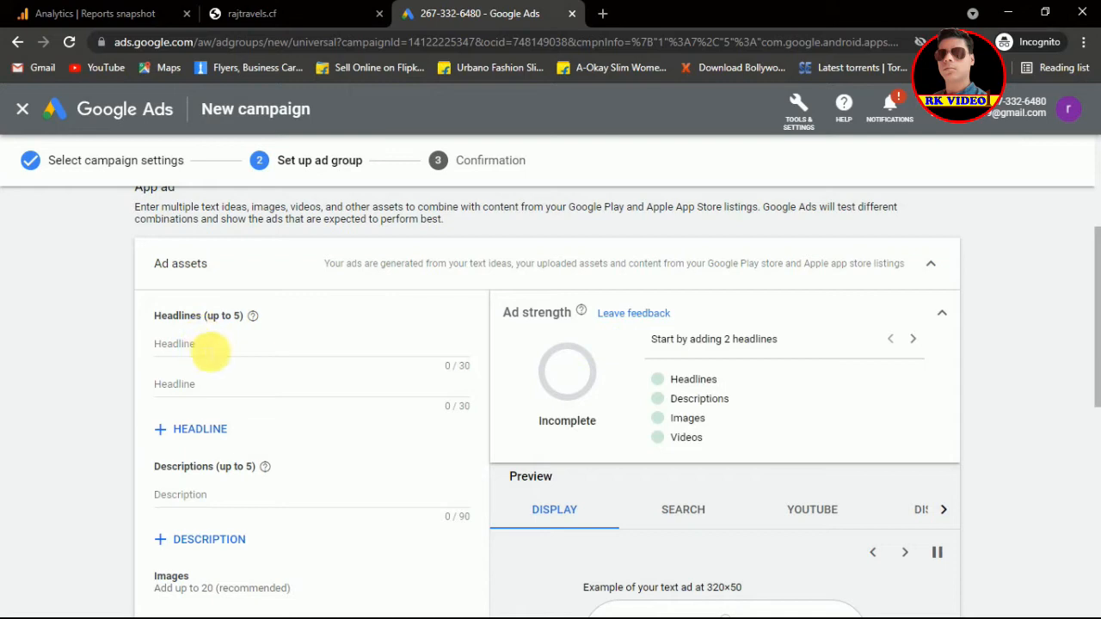
click(211, 351)
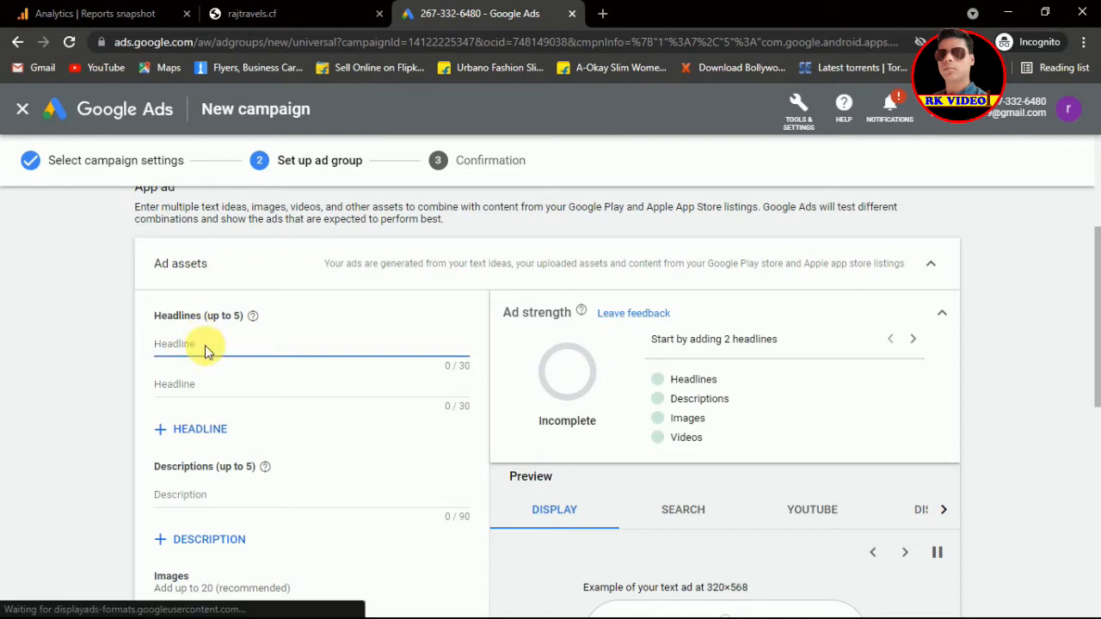
text(Install)
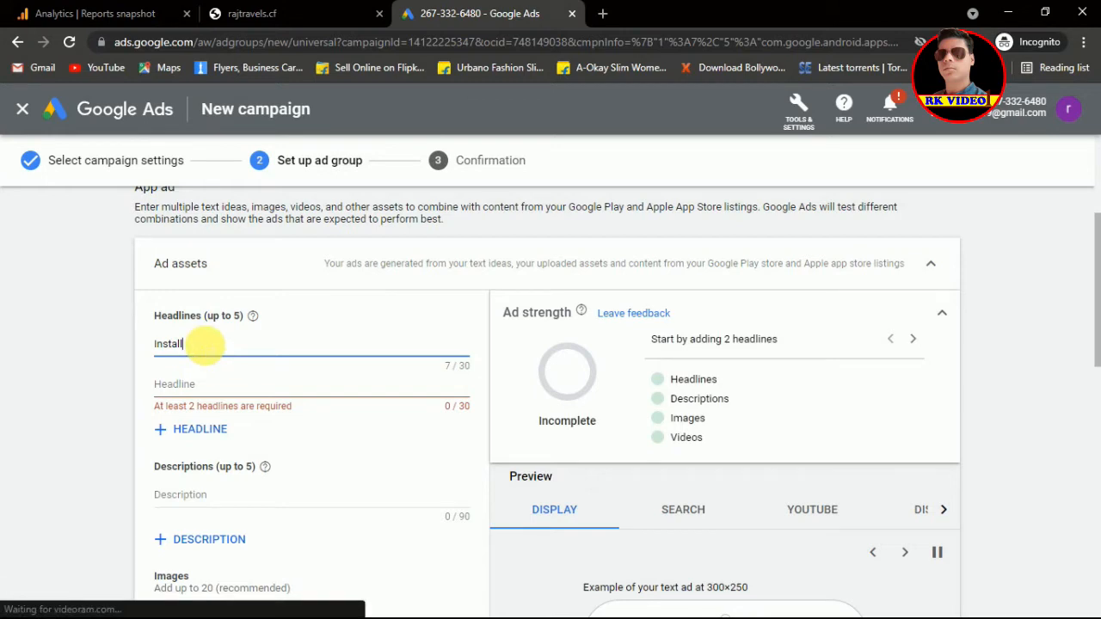
text( app)
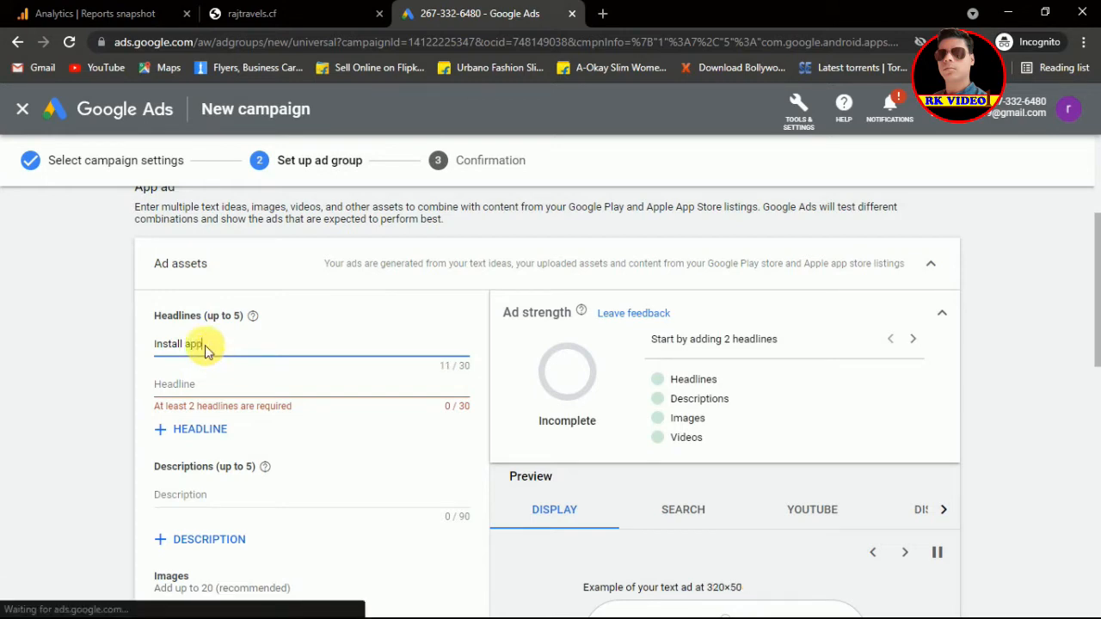
text( f)
text(o)
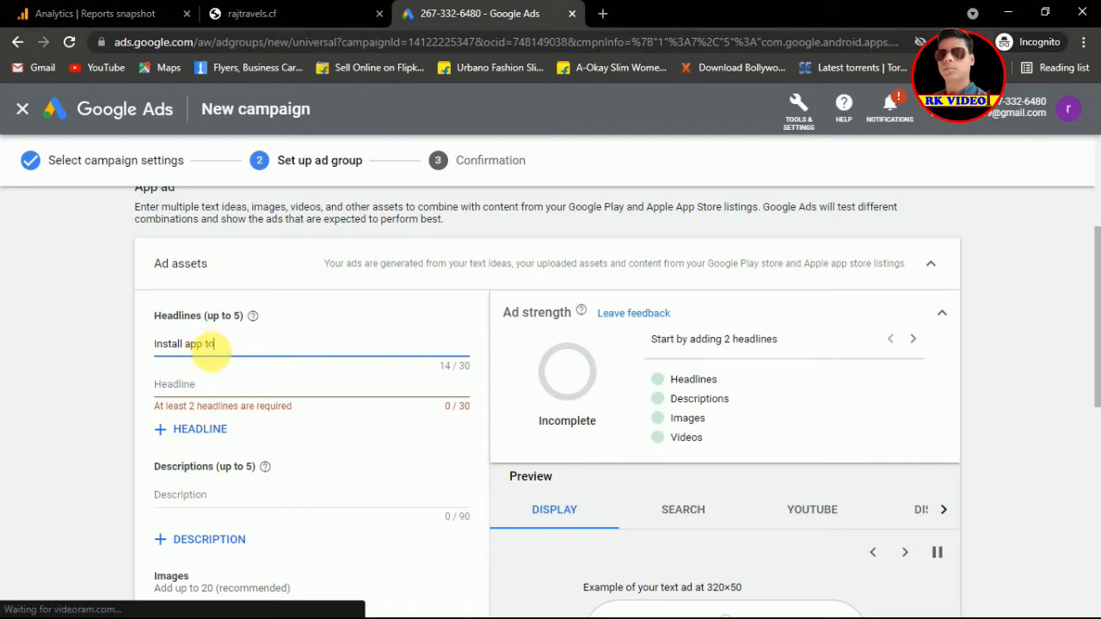
key(BackSpace)
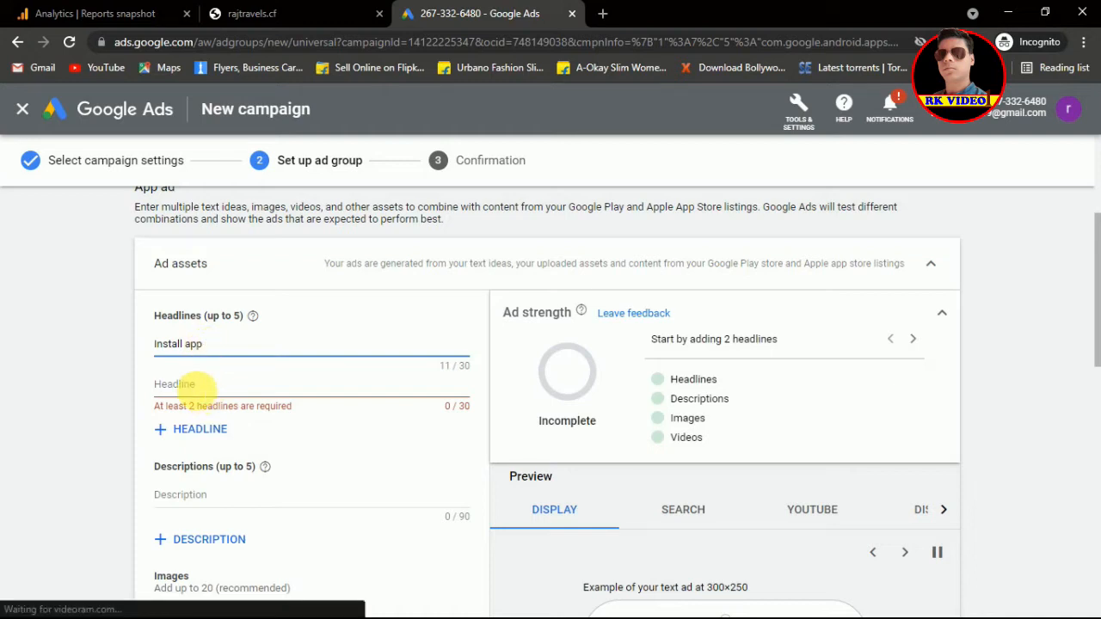
click(196, 391)
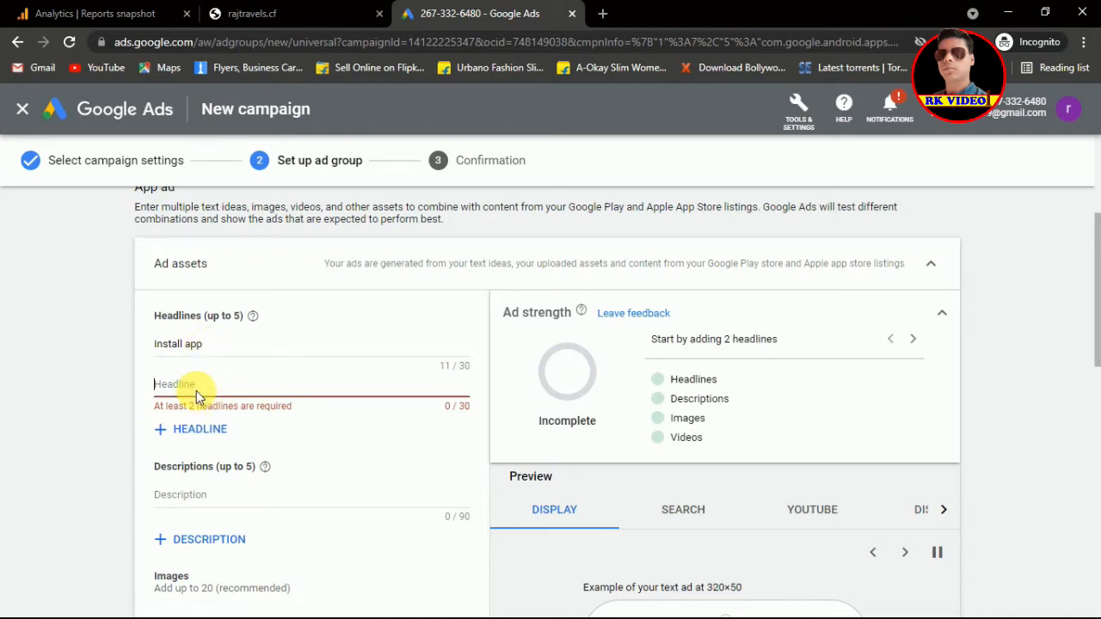
text(Get 2k cre)
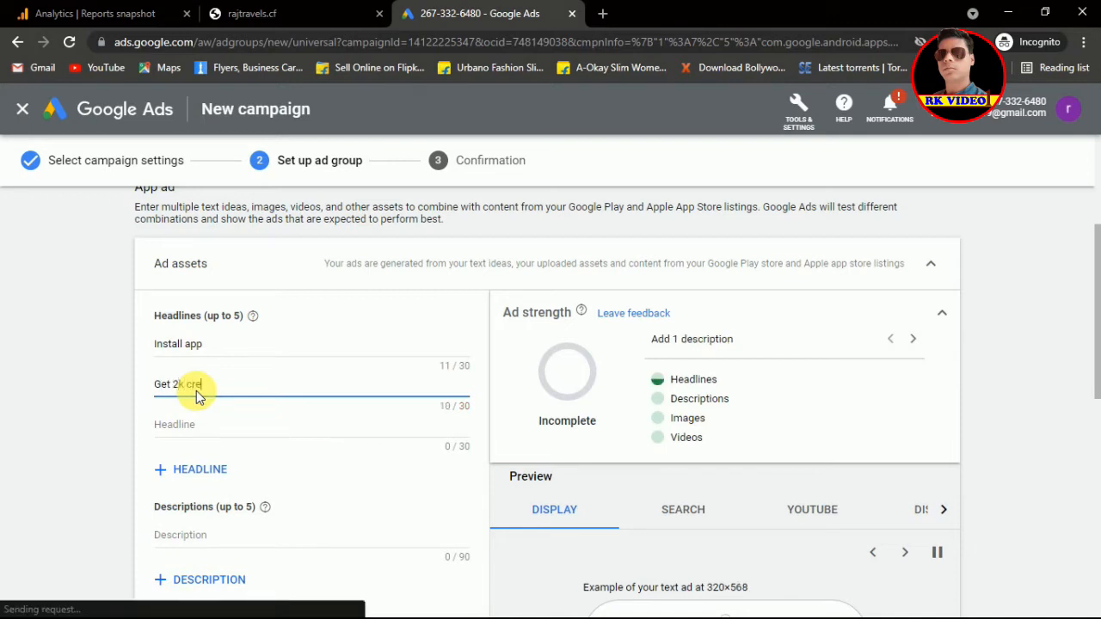
text(d)
text(ts)
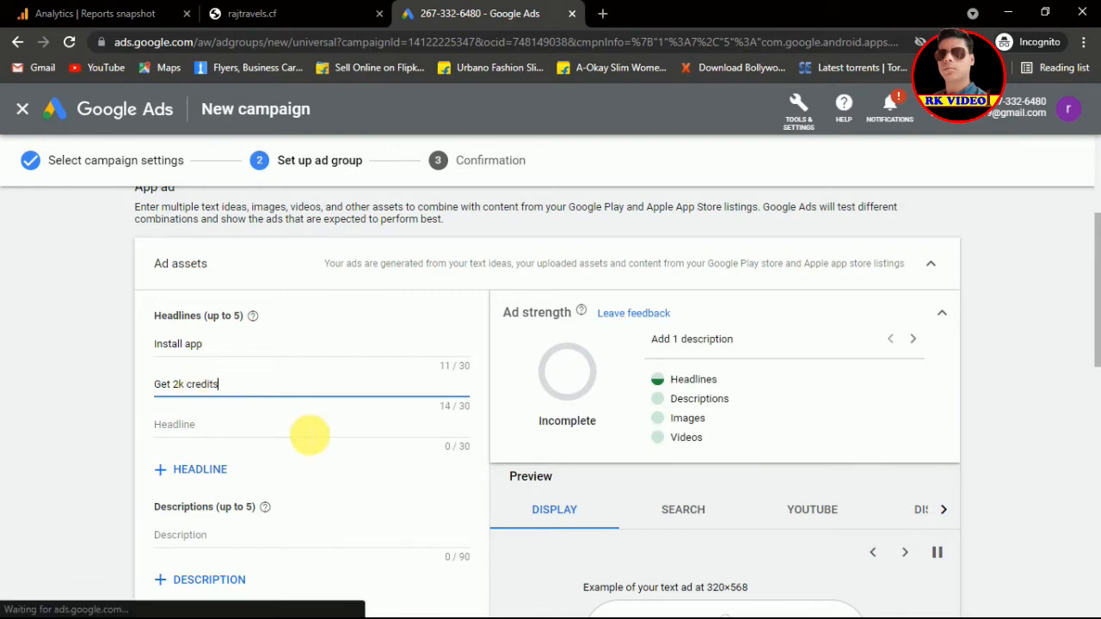
click(306, 433)
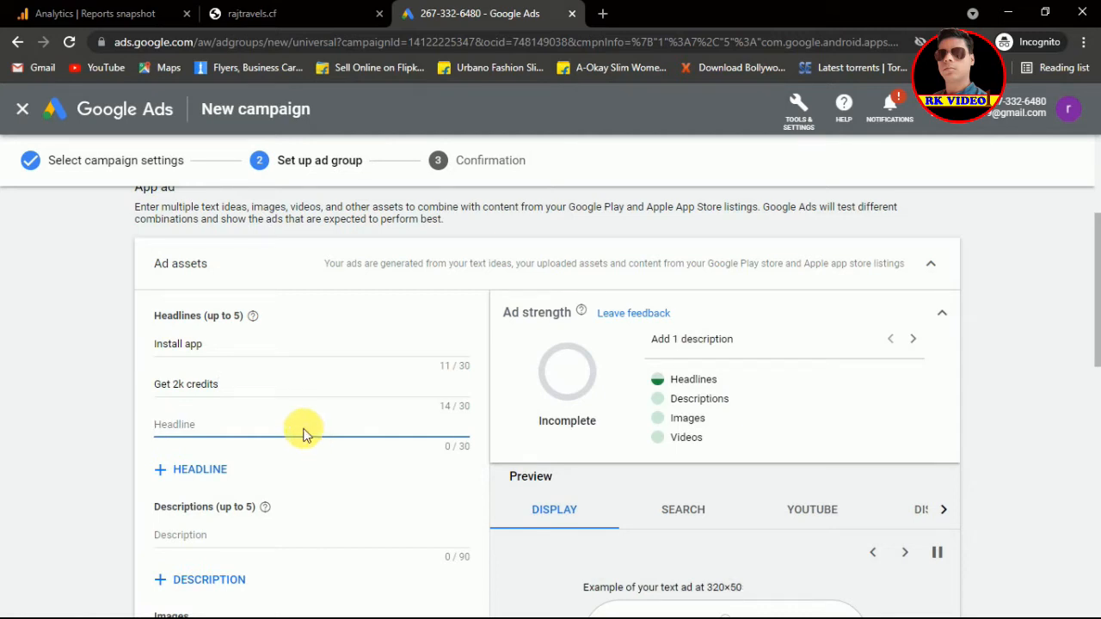
text(Install)
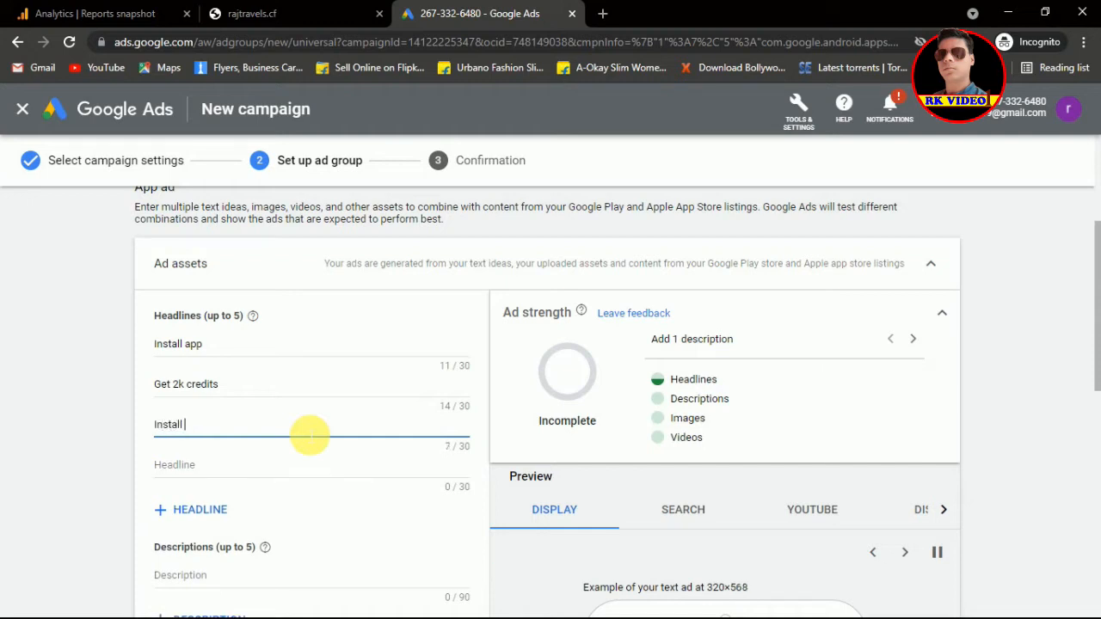
text( maket)
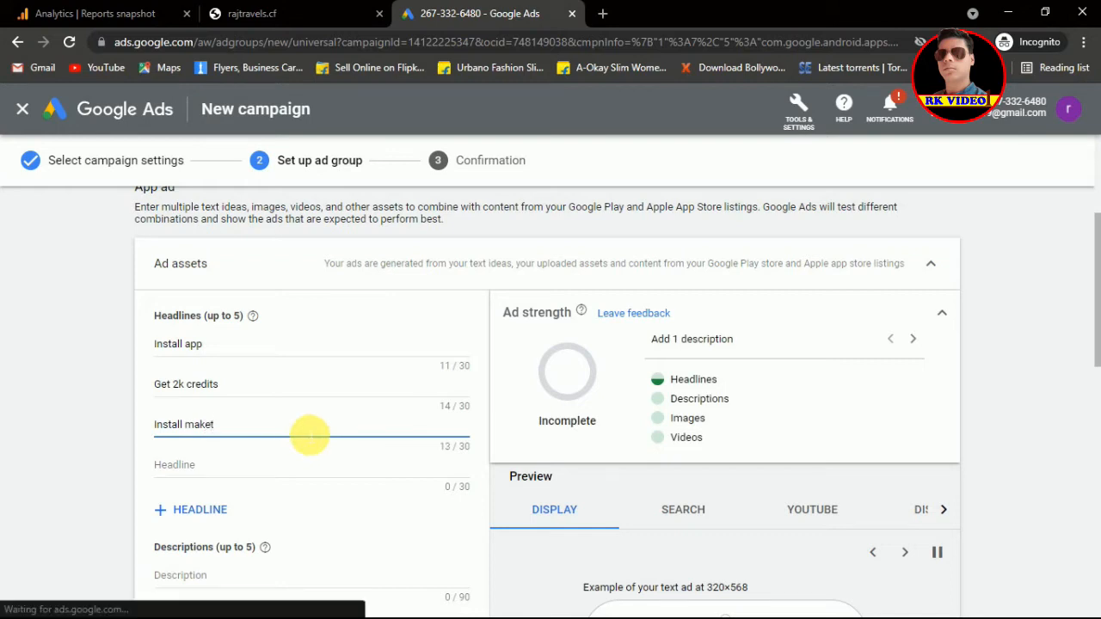
key(BackSpace)
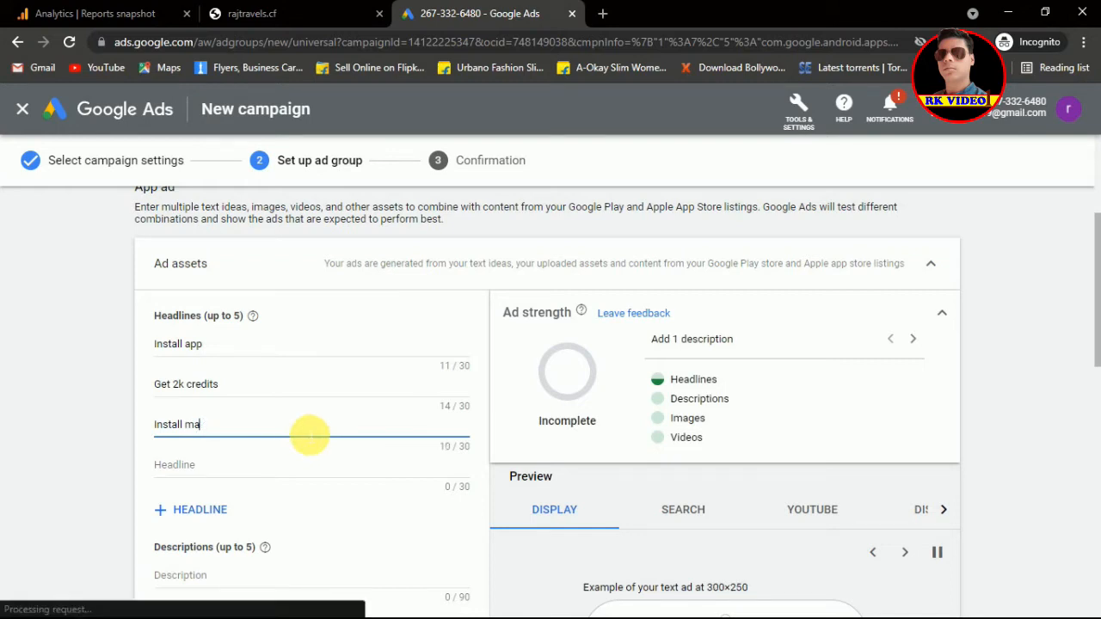
text(rketin)
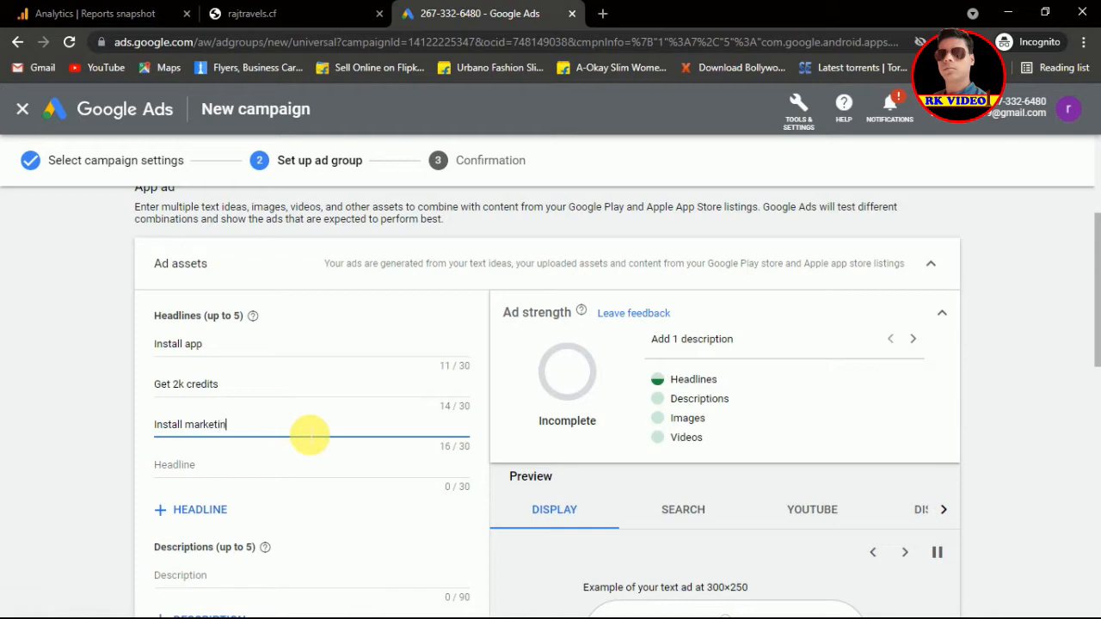
text(g app)
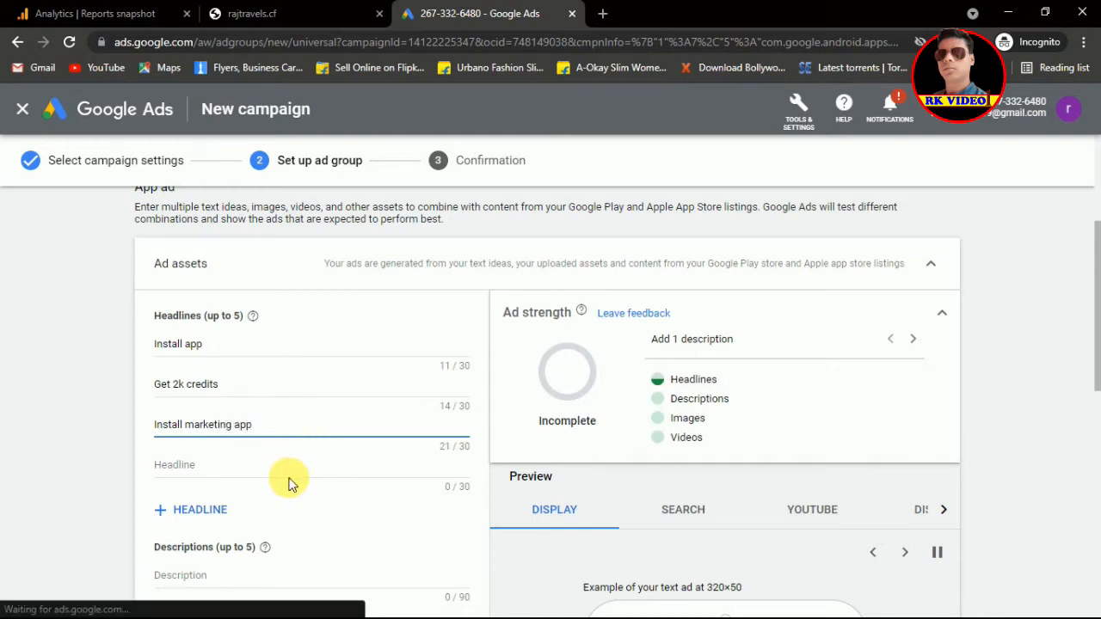
click(356, 508)
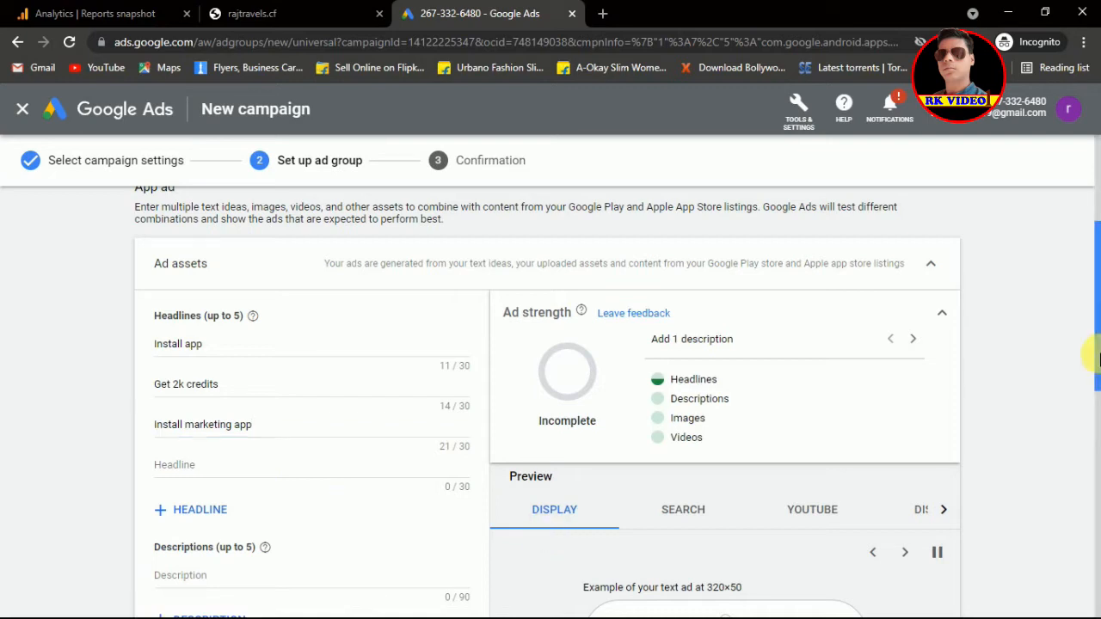
Step: Scroll down the ad group page to the Images section
drag(1097, 364, 1098, 376)
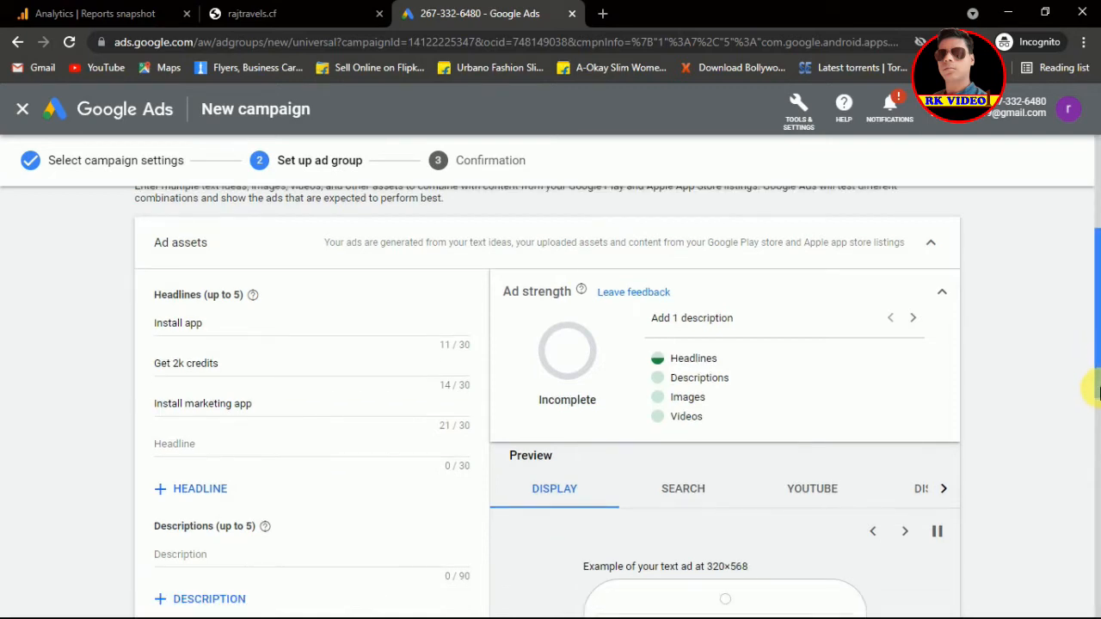
scroll(1098, 391, down, 3)
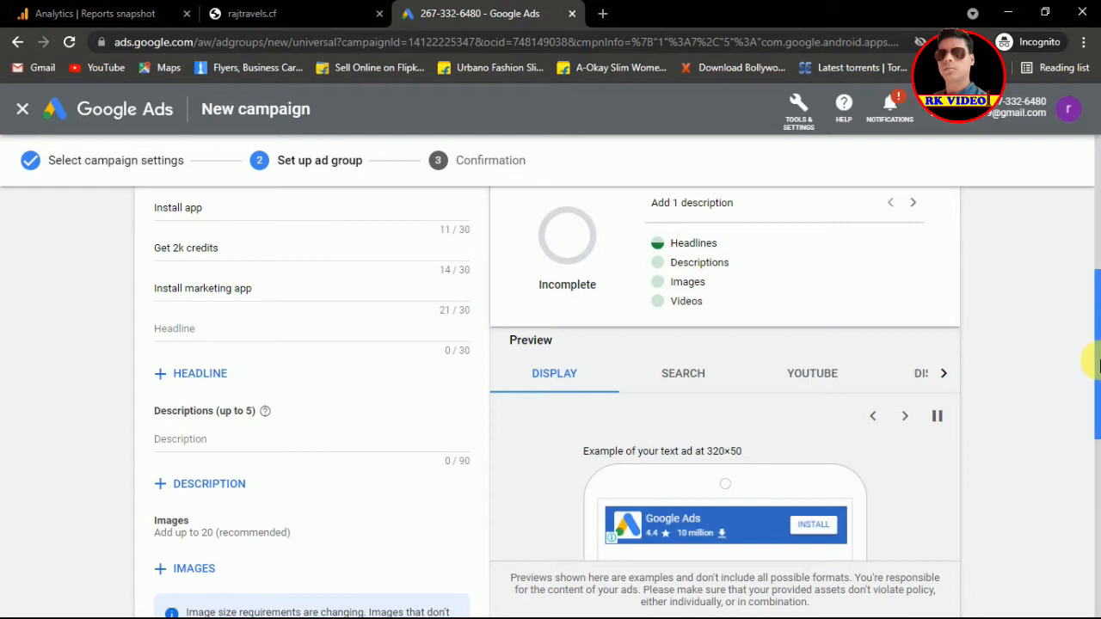
scroll(1098, 381, down, 1)
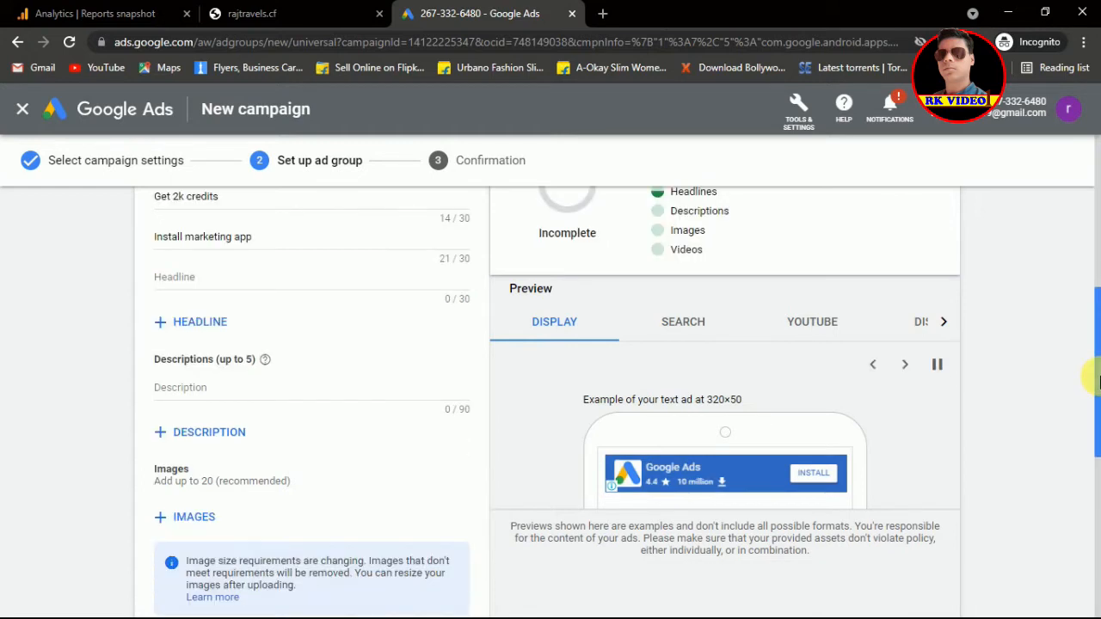
scroll(1099, 387, down, 1)
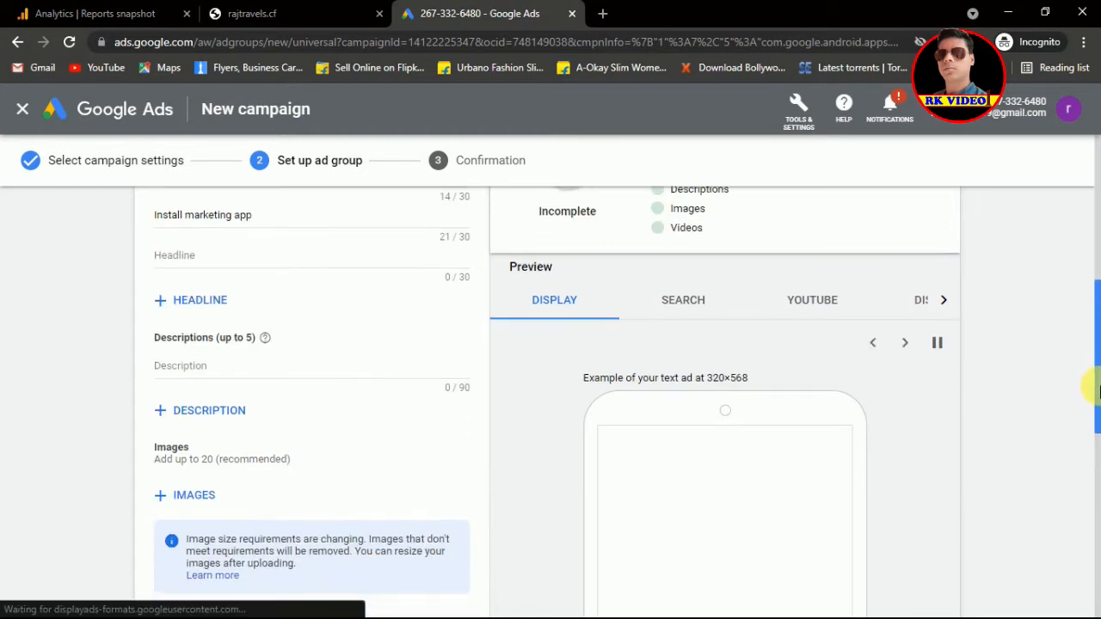
scroll(1099, 393, down, 1)
scroll(1098, 397, down, 2)
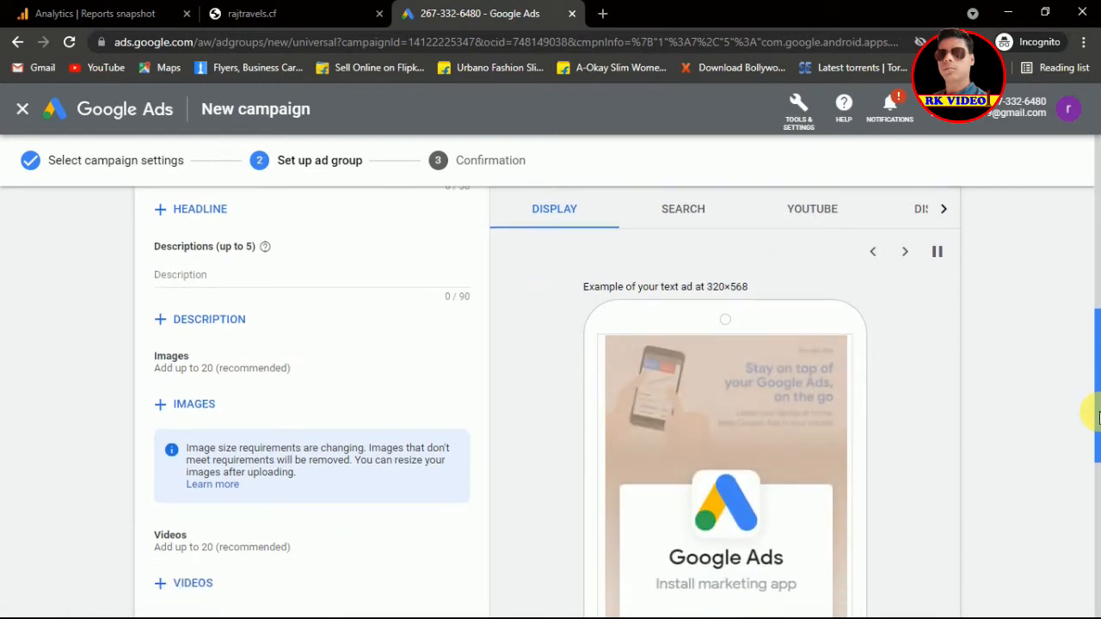
scroll(1098, 443, down, 2)
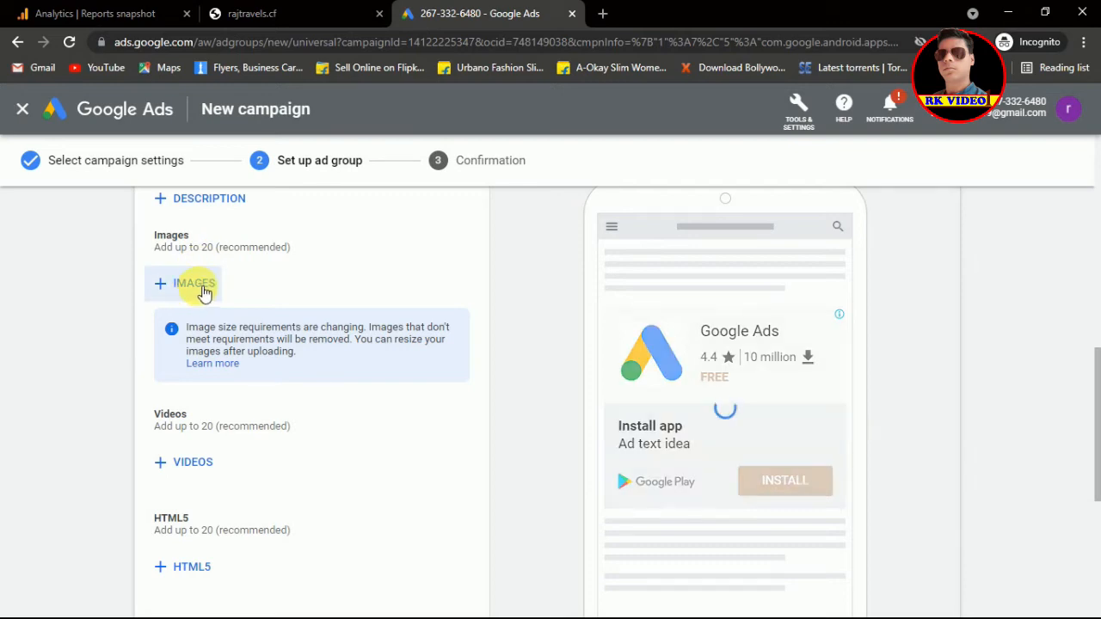
Step: Open the 'Choose images to use in your ad' dialog via + IMAGES
click(200, 292)
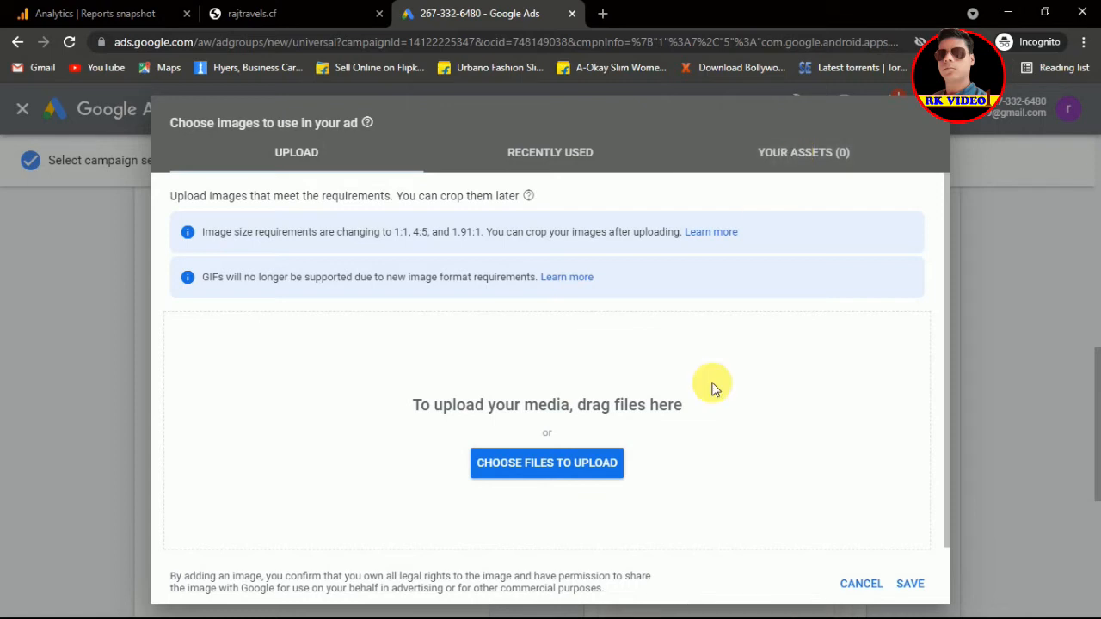
Step: Start an image upload and browse to the youtube video folder on New Volume (F:)
click(540, 471)
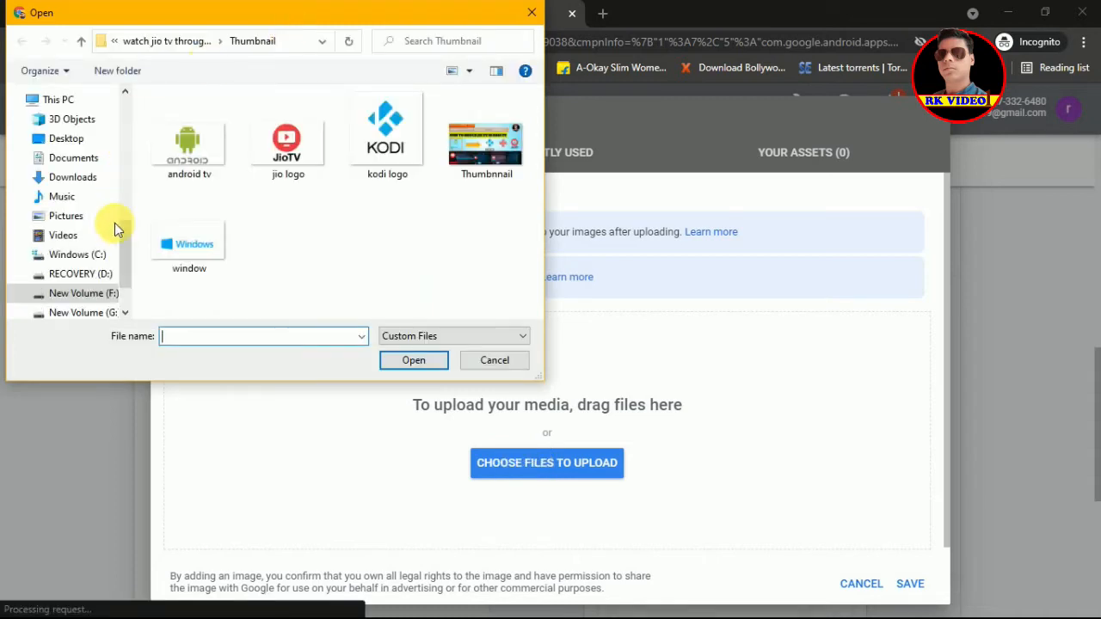
drag(129, 233, 129, 175)
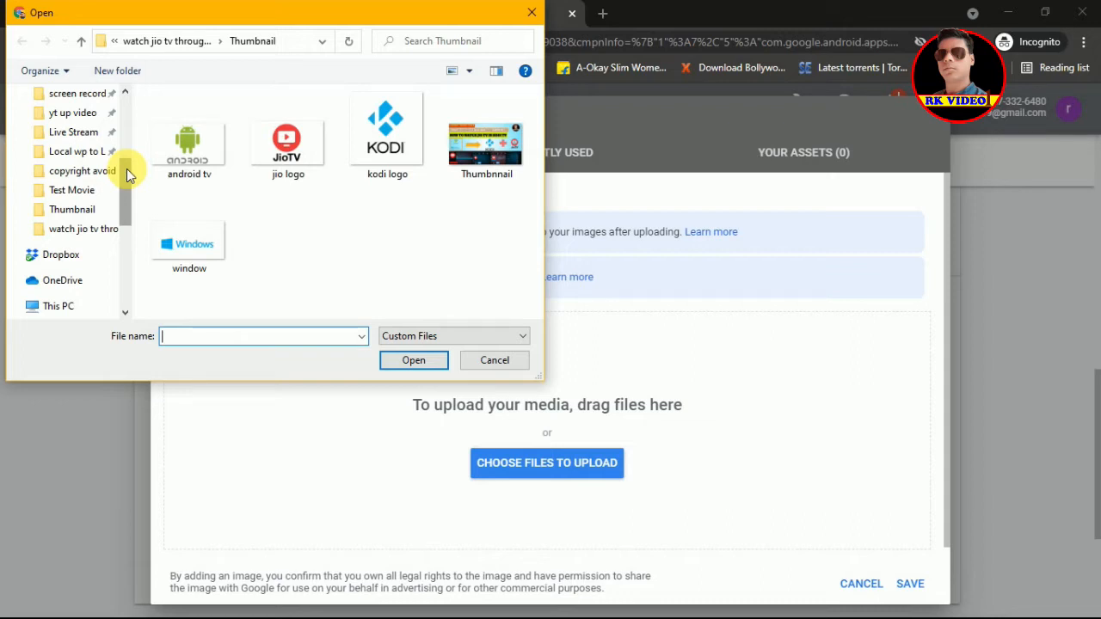
mouse_move(126, 169)
mouse_down()
mouse_move(124, 150)
mouse_move(124, 166)
mouse_up()
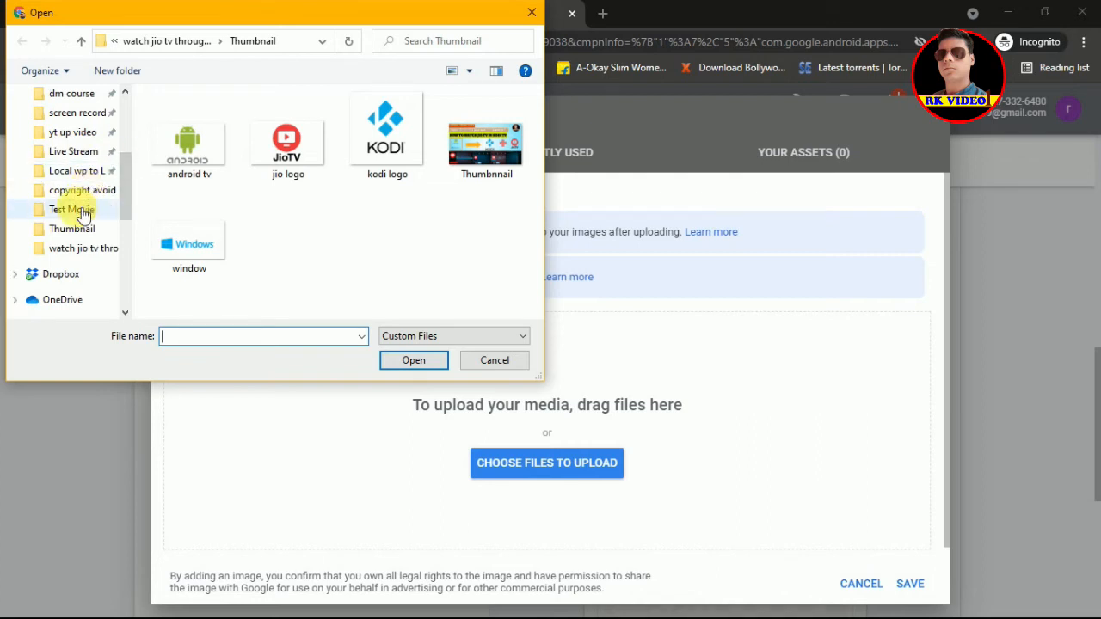
click(76, 255)
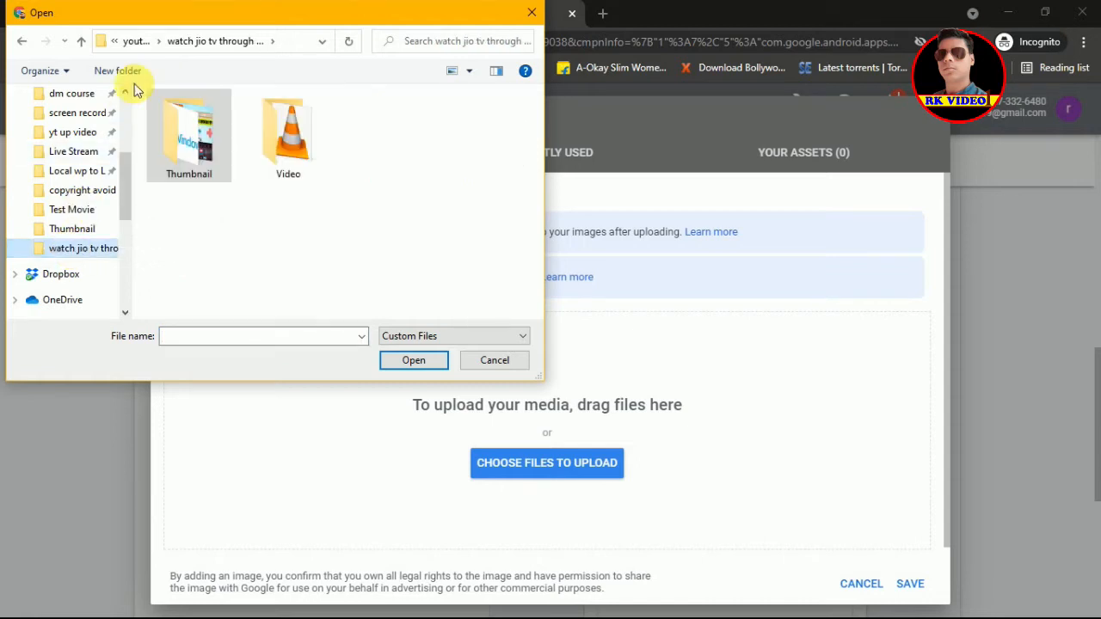
click(142, 43)
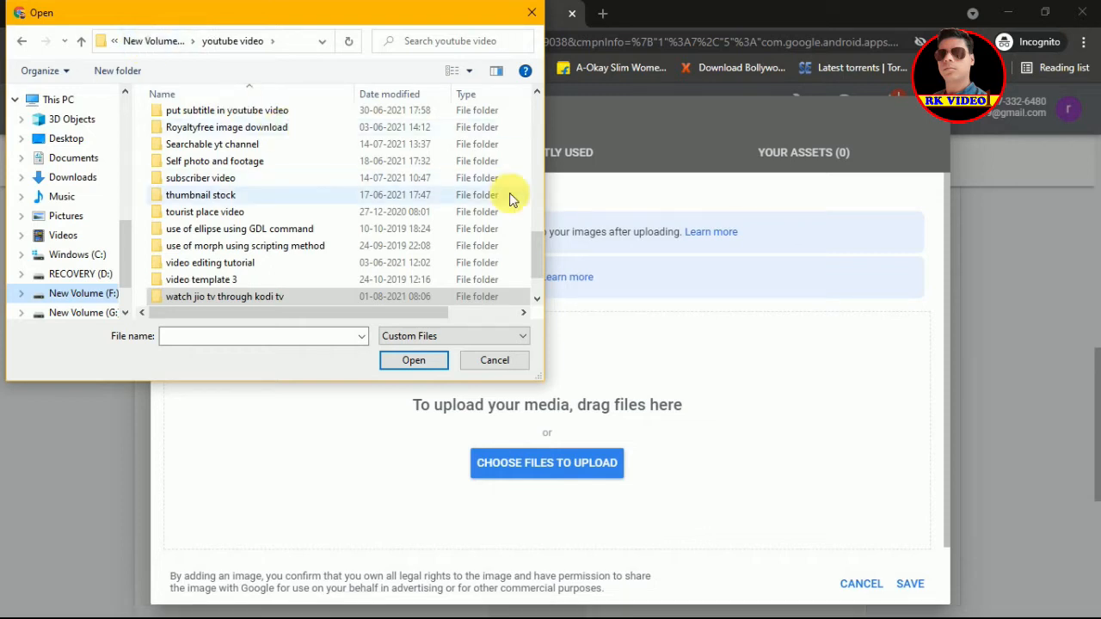
drag(539, 245, 539, 193)
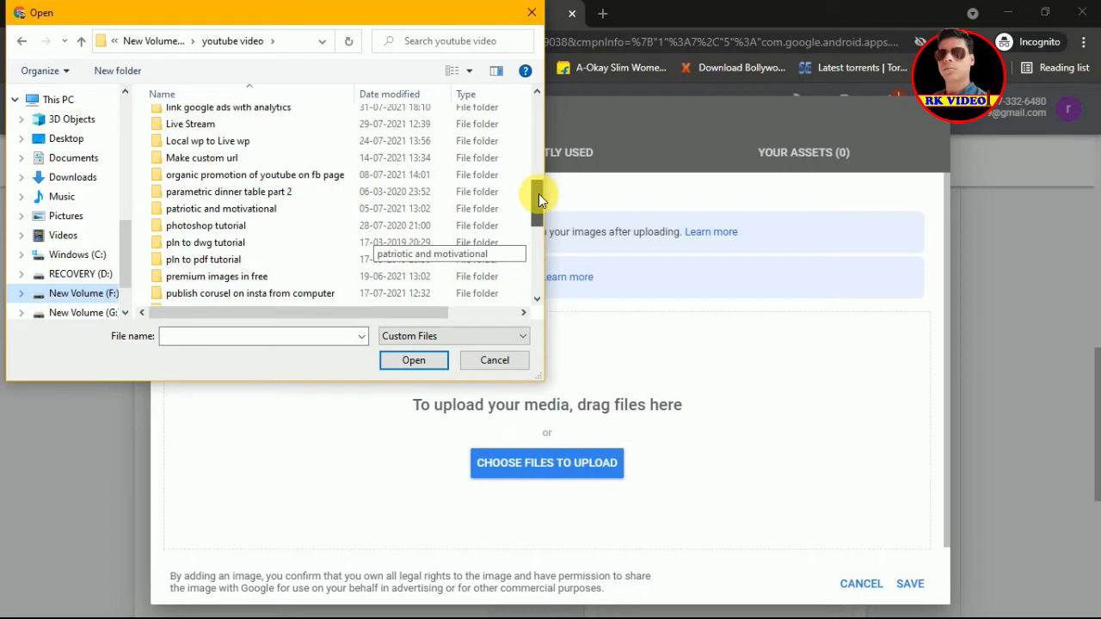
double_click(255, 112)
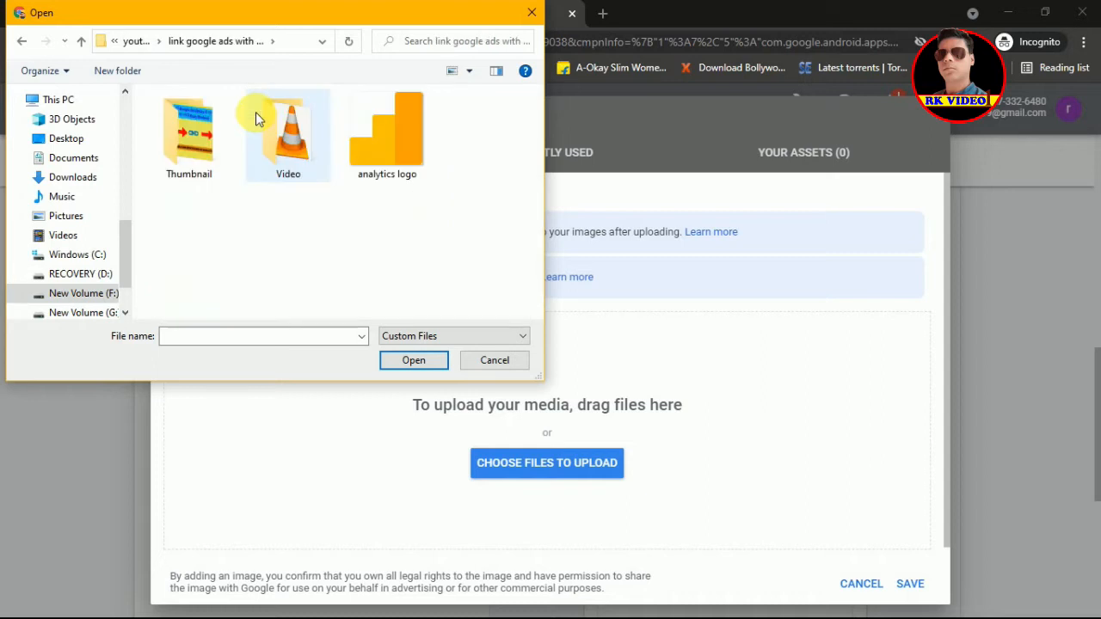
click(131, 40)
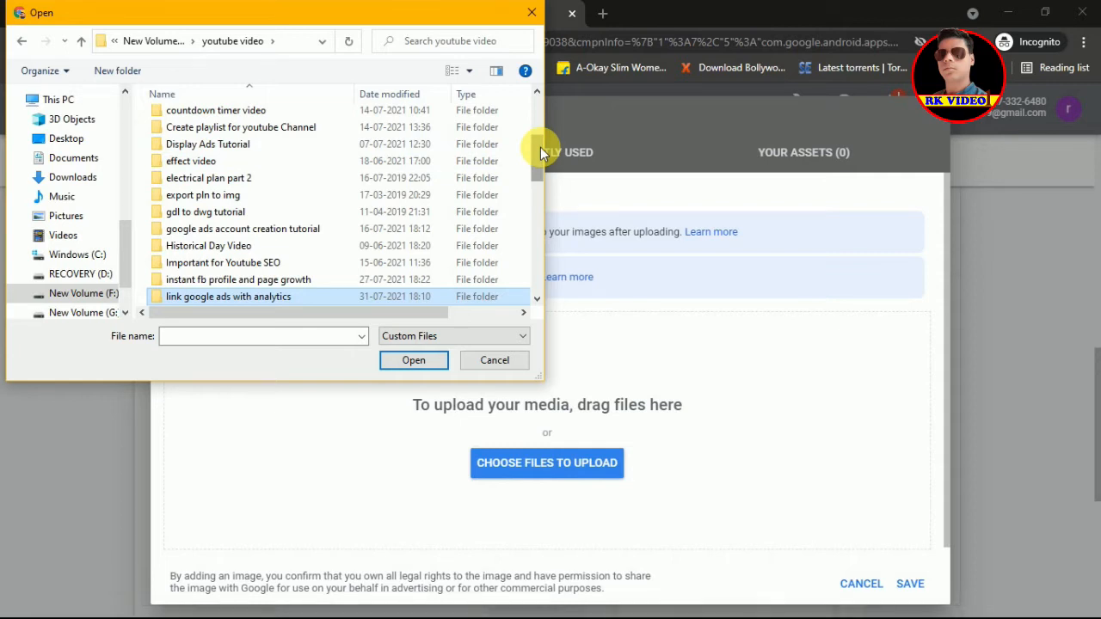
Step: Look through the tutorial, Thumbnail and Channel promotion folders for the logo image
double_click(311, 229)
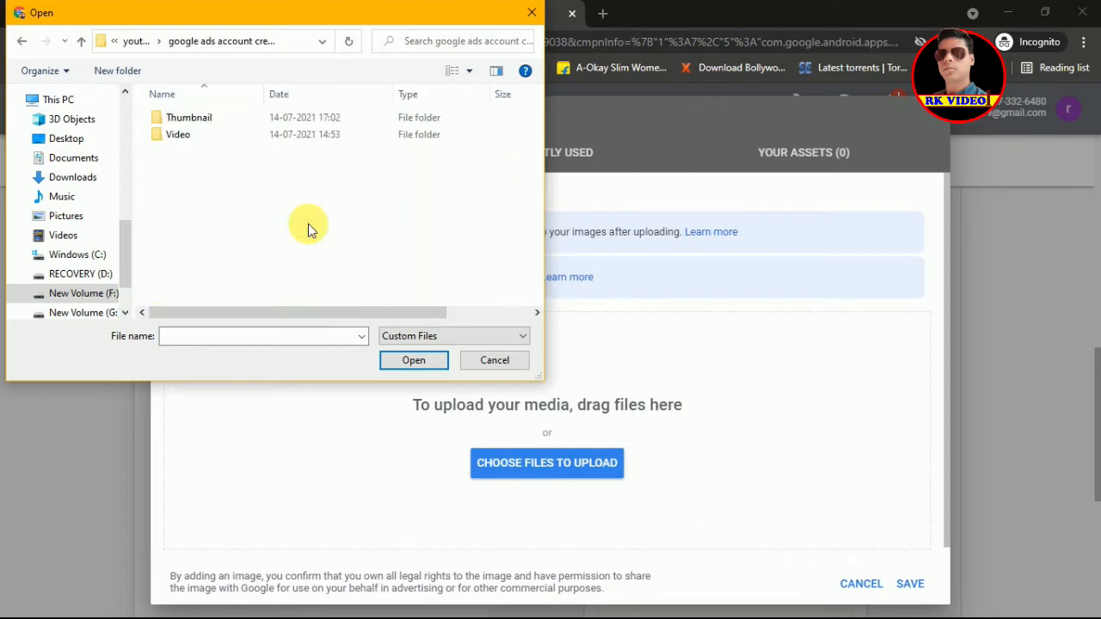
click(210, 117)
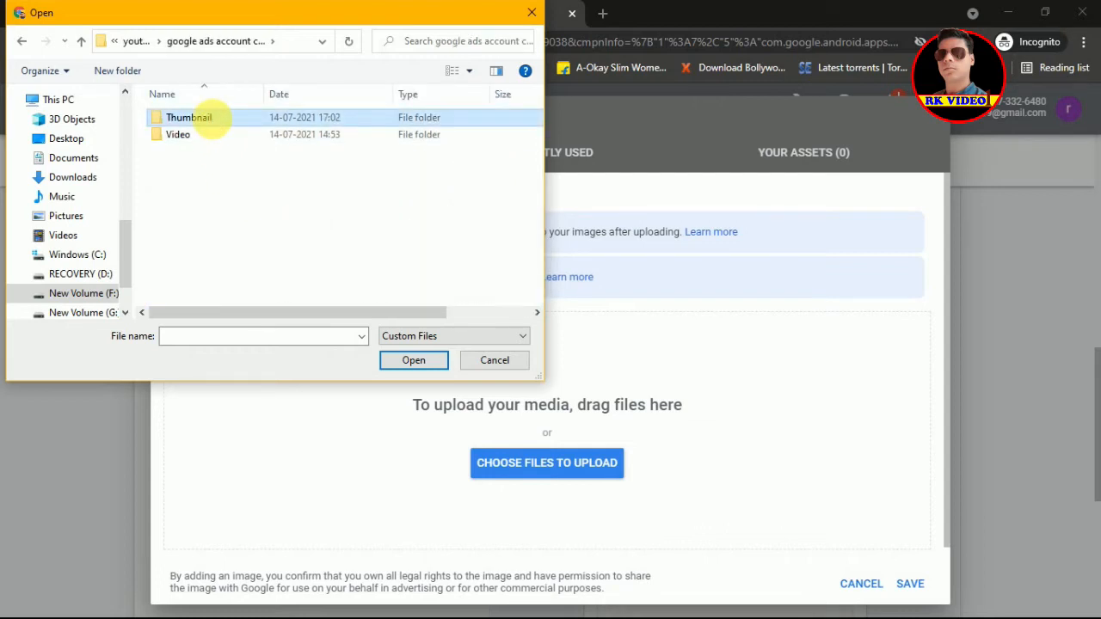
double_click(198, 118)
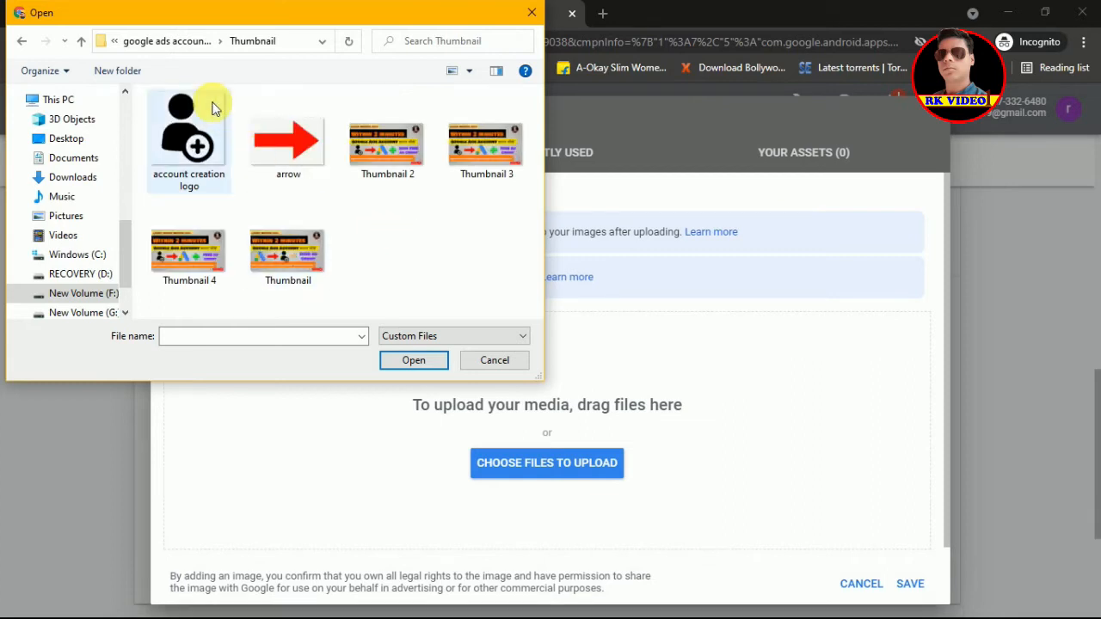
click(191, 43)
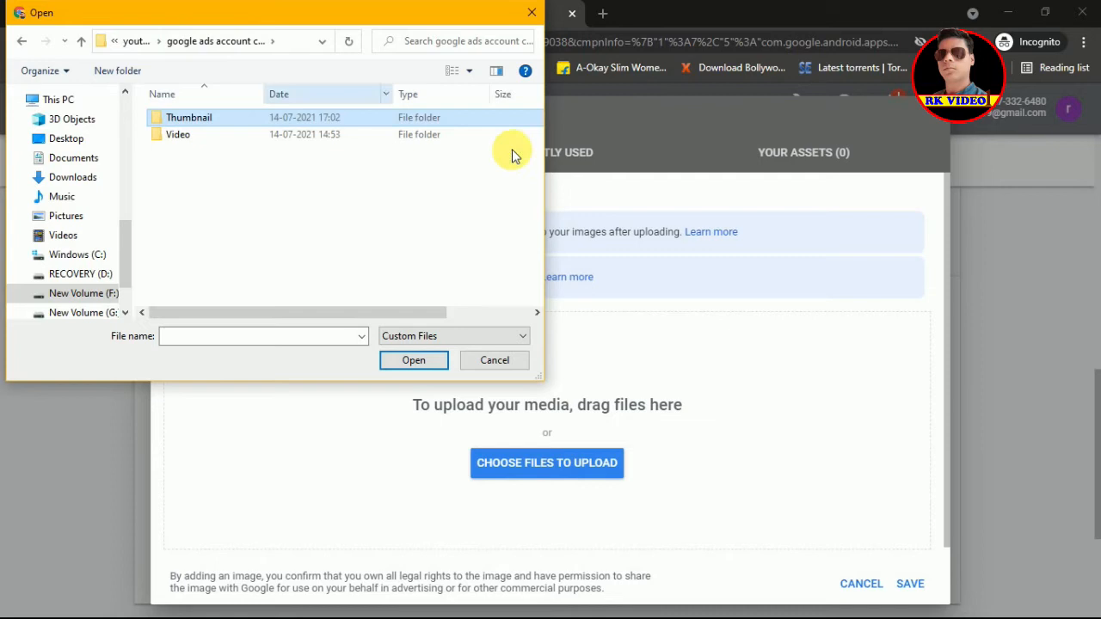
click(138, 42)
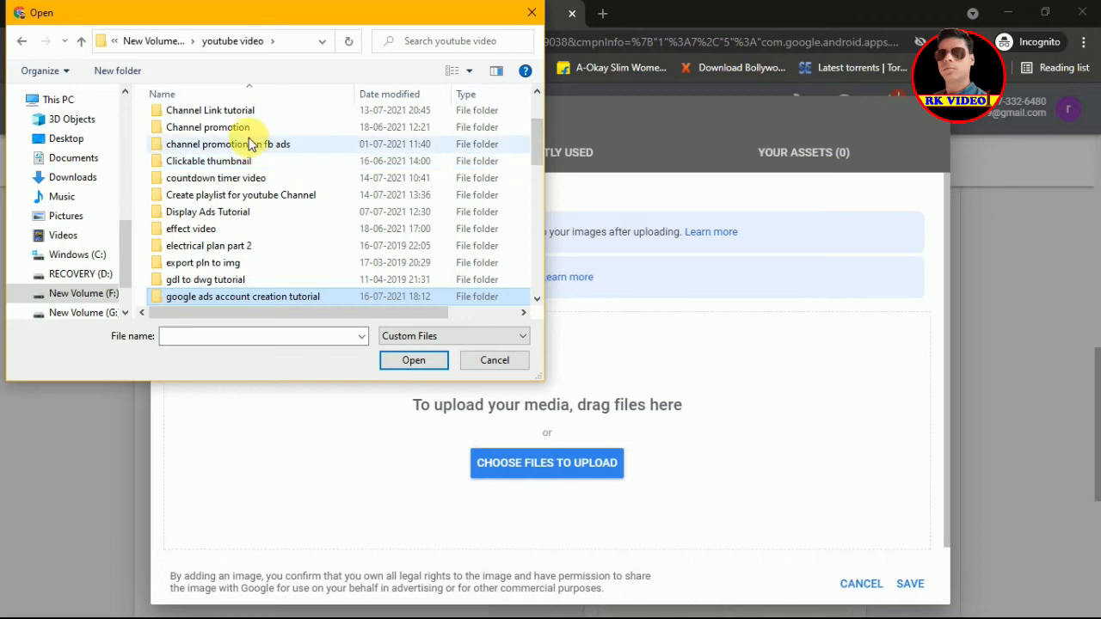
double_click(248, 135)
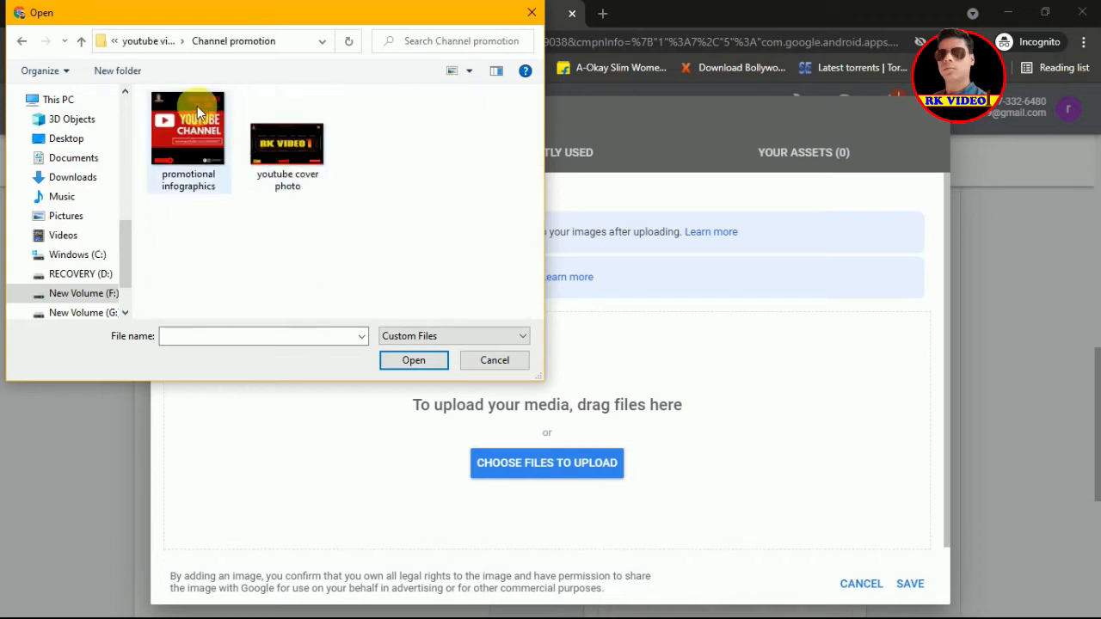
click(145, 35)
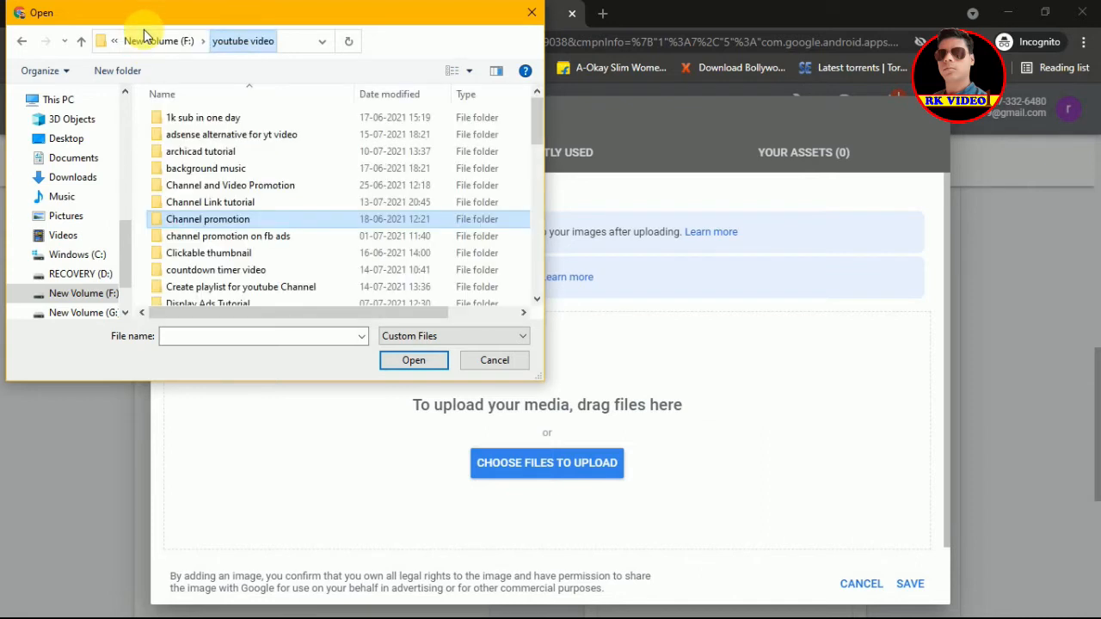
Step: Upload 'google ads png logo' from Channel and Video Promotion > thumbnail
double_click(204, 189)
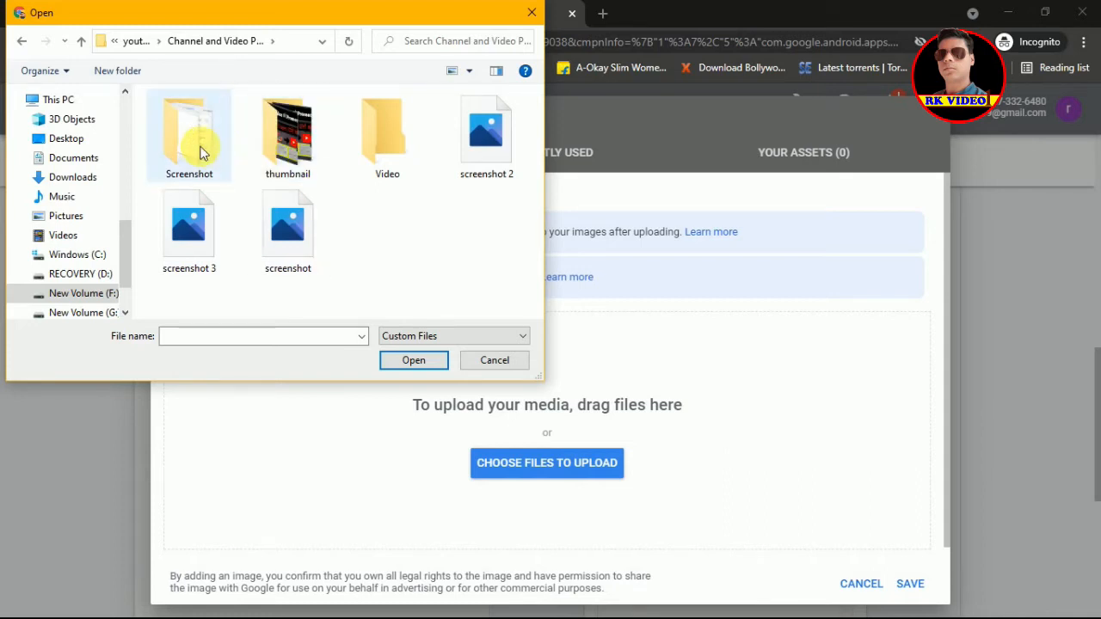
double_click(300, 145)
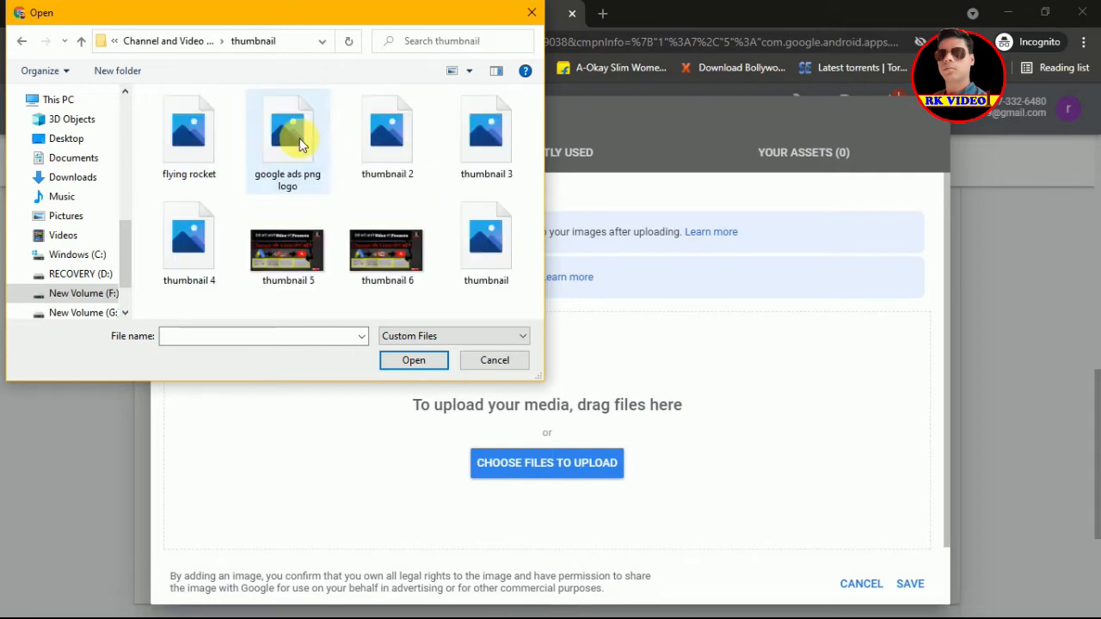
click(299, 140)
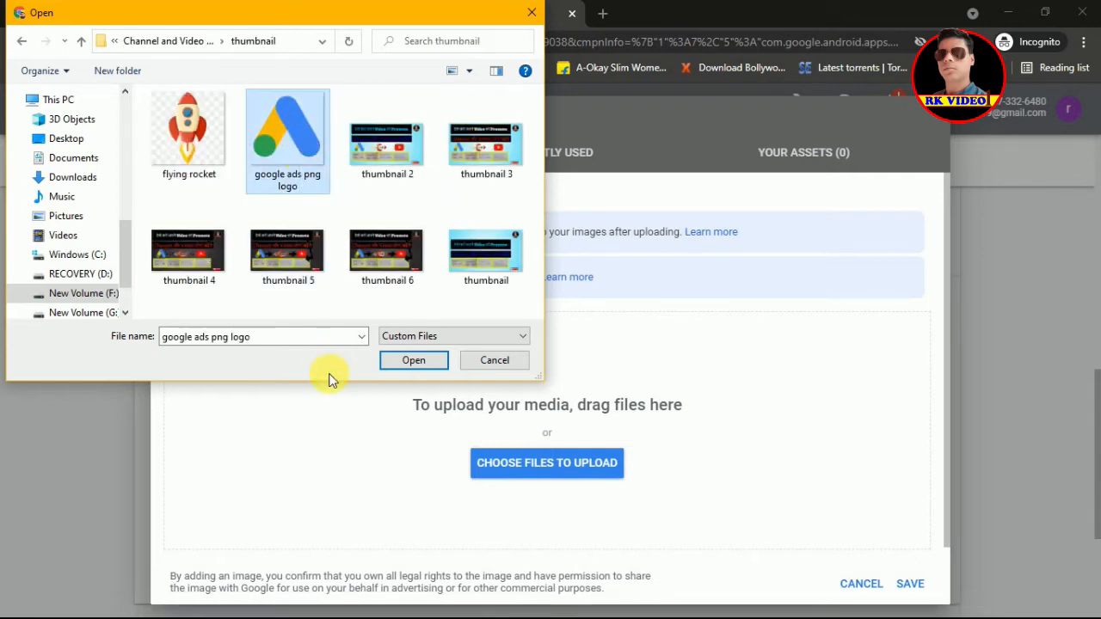
click(416, 360)
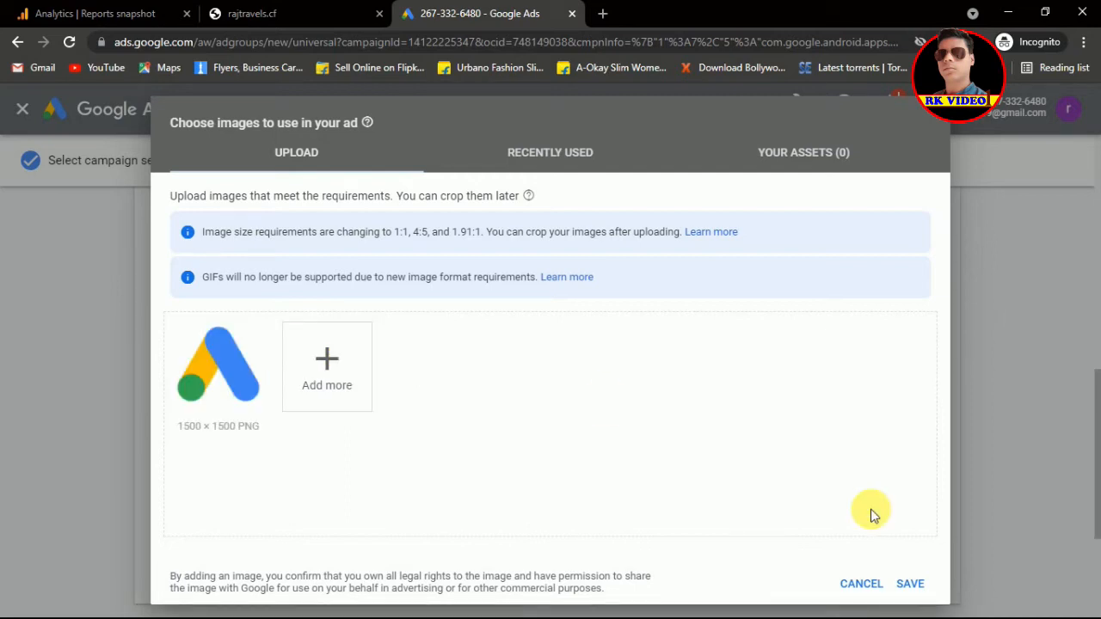
Step: Save the uploaded 1500 × 1500 Google Ads logo as the ad's image
click(911, 584)
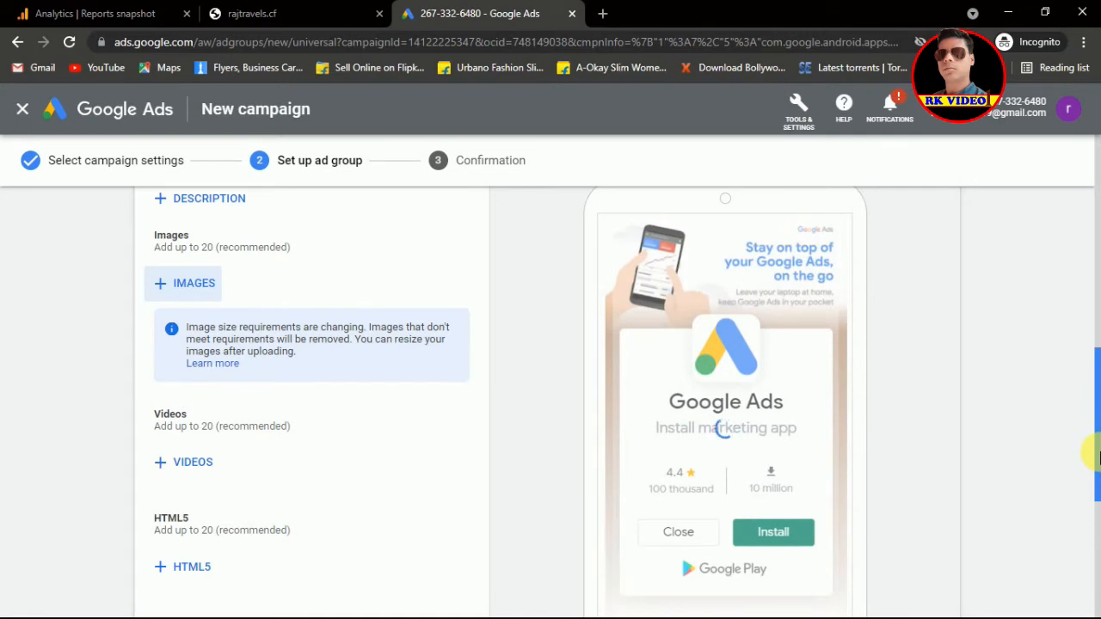
Step: Scroll to the bottom of the ad group form and try SAVE AND CONTINUE twice
drag(1098, 453, 1099, 425)
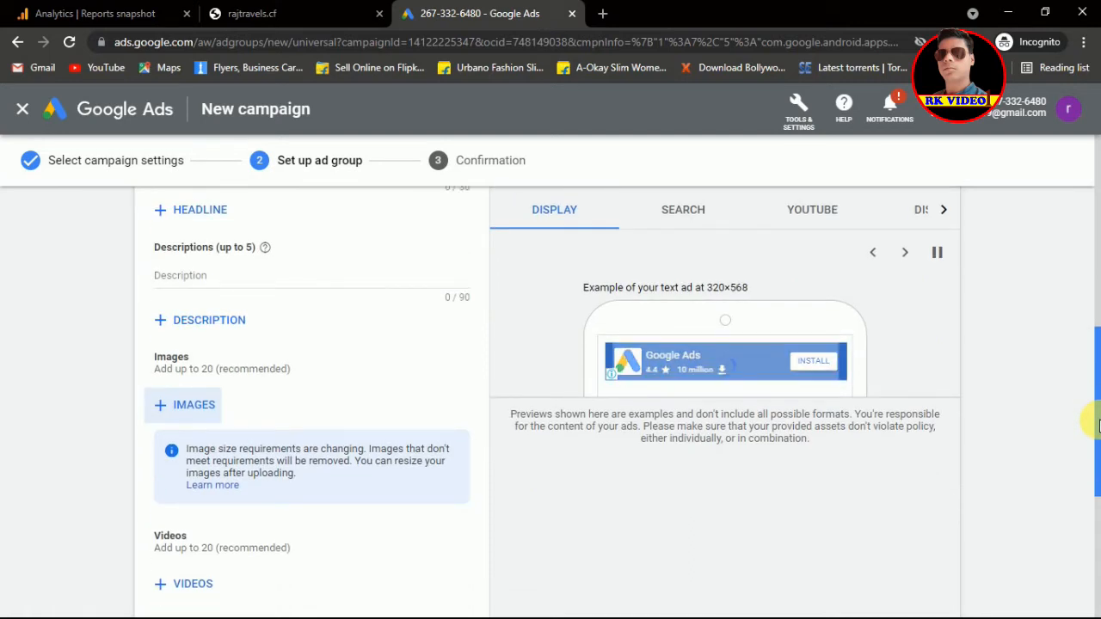
drag(1099, 391, 1094, 482)
scroll(1094, 503, down, 1)
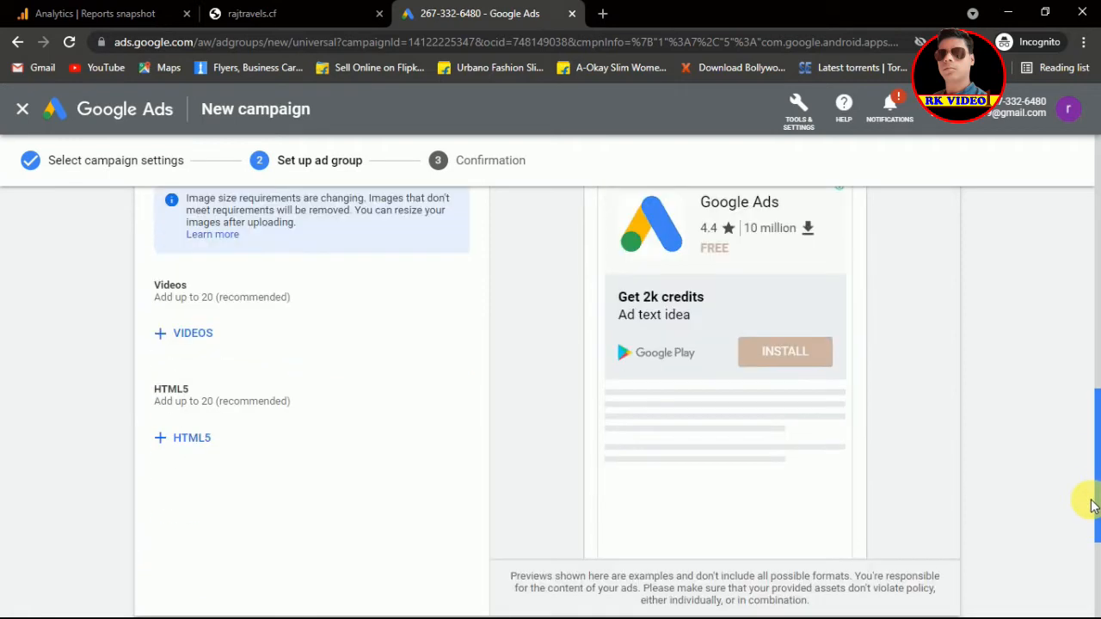
drag(1095, 505, 1094, 440)
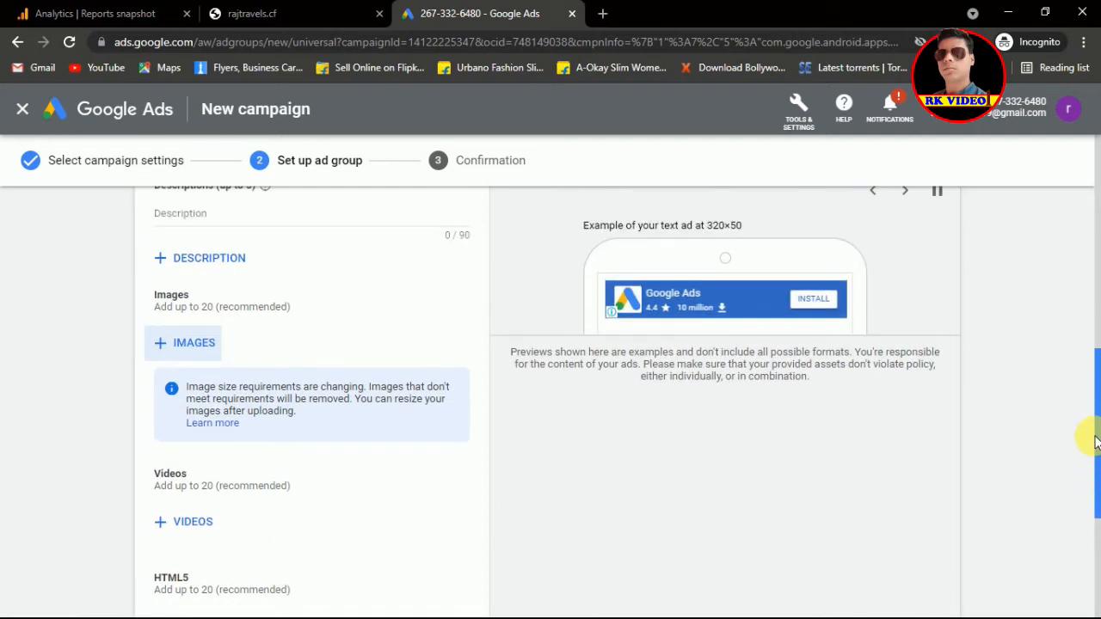
scroll(1094, 447, down, 1)
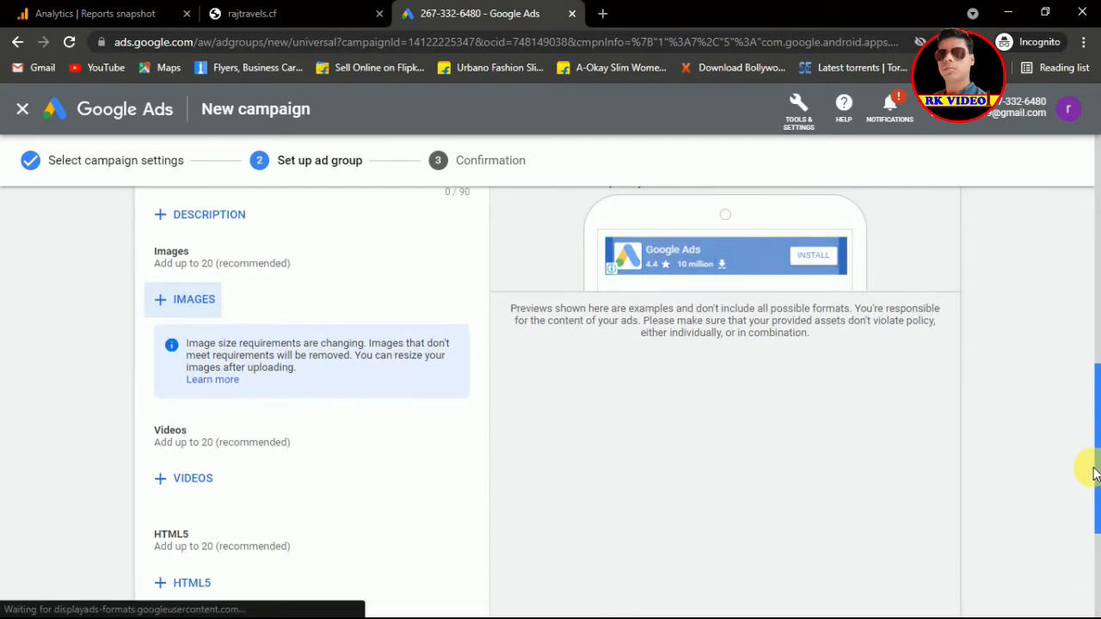
scroll(1092, 469, down, 2)
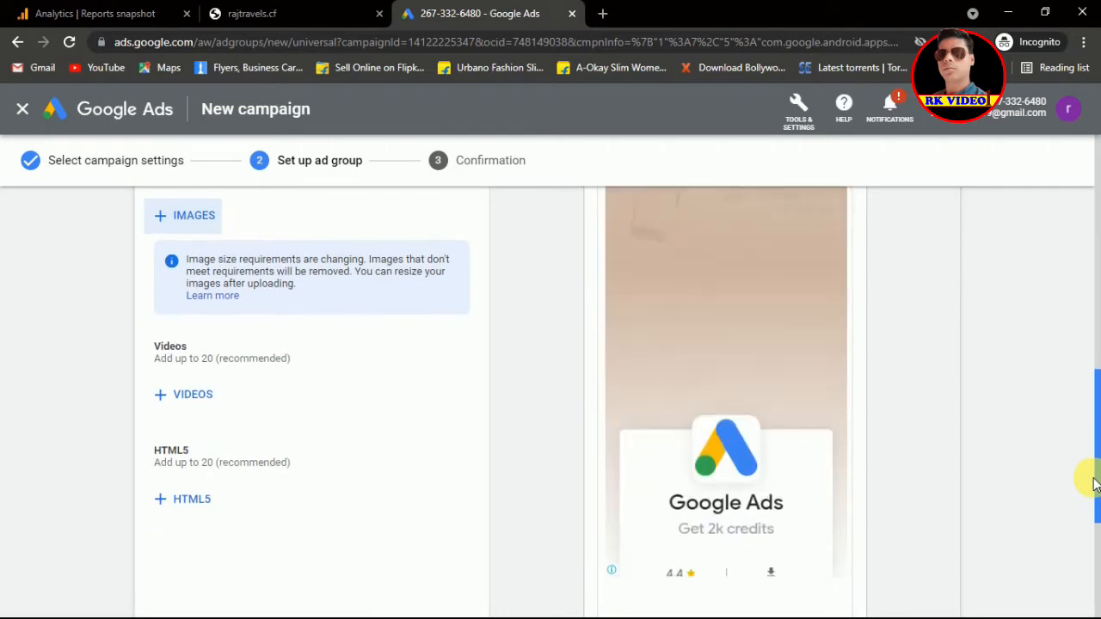
scroll(1093, 485, down, 1)
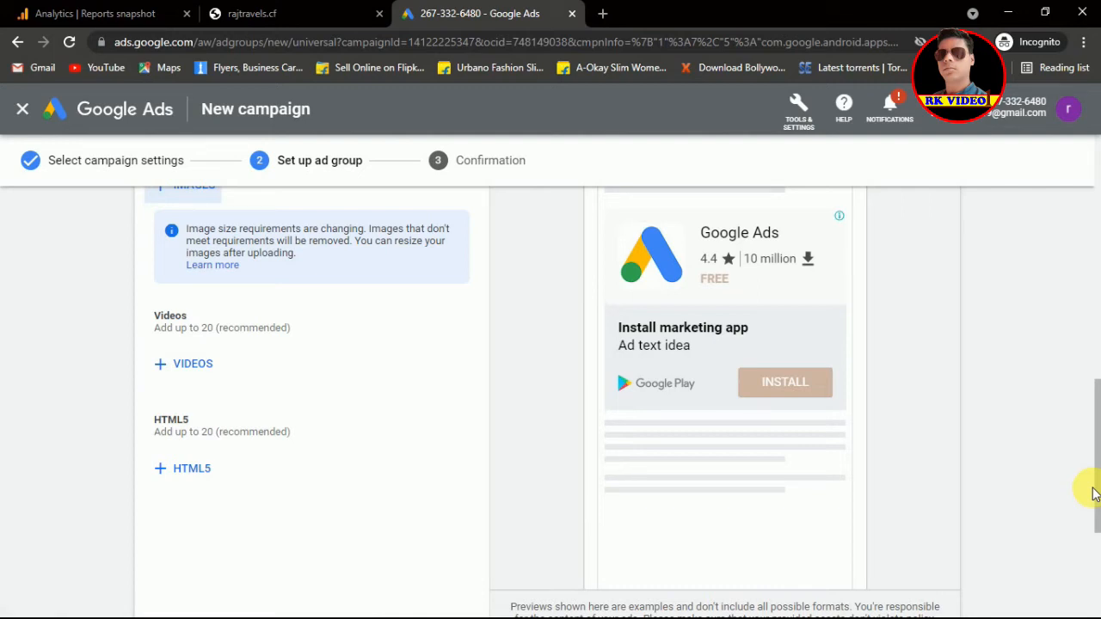
click(1097, 464)
drag(1097, 465, 1098, 520)
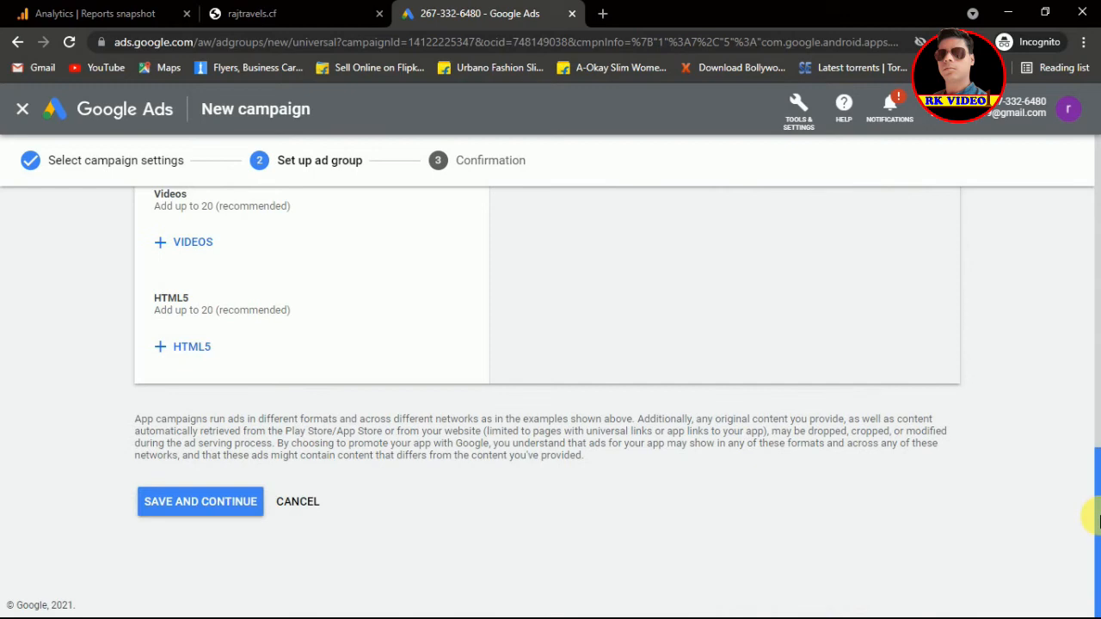
click(219, 503)
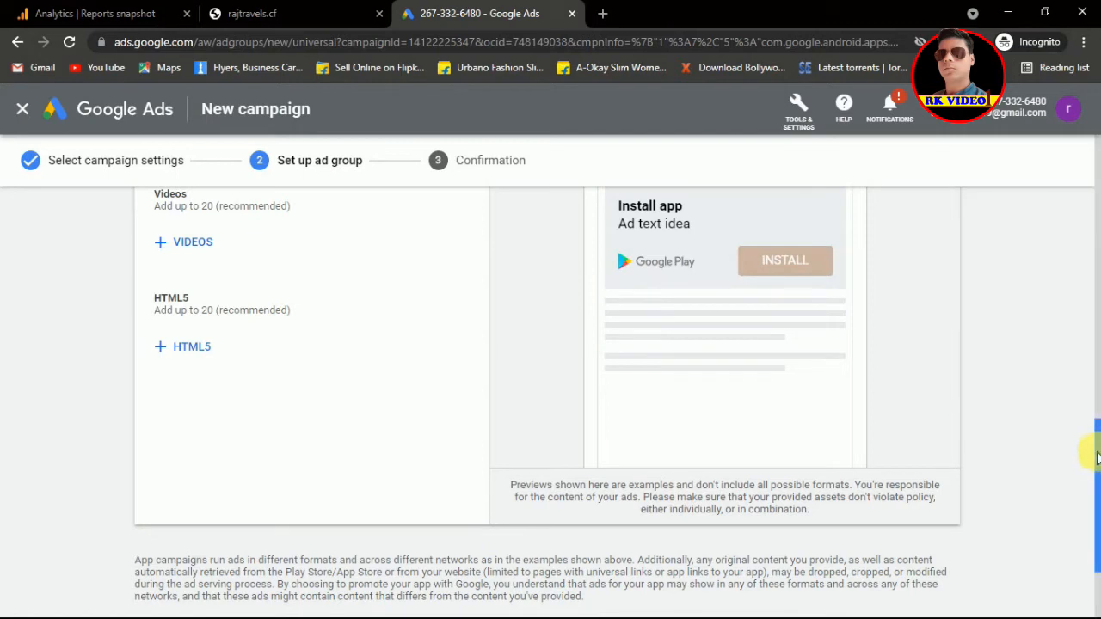
drag(1098, 456, 1096, 509)
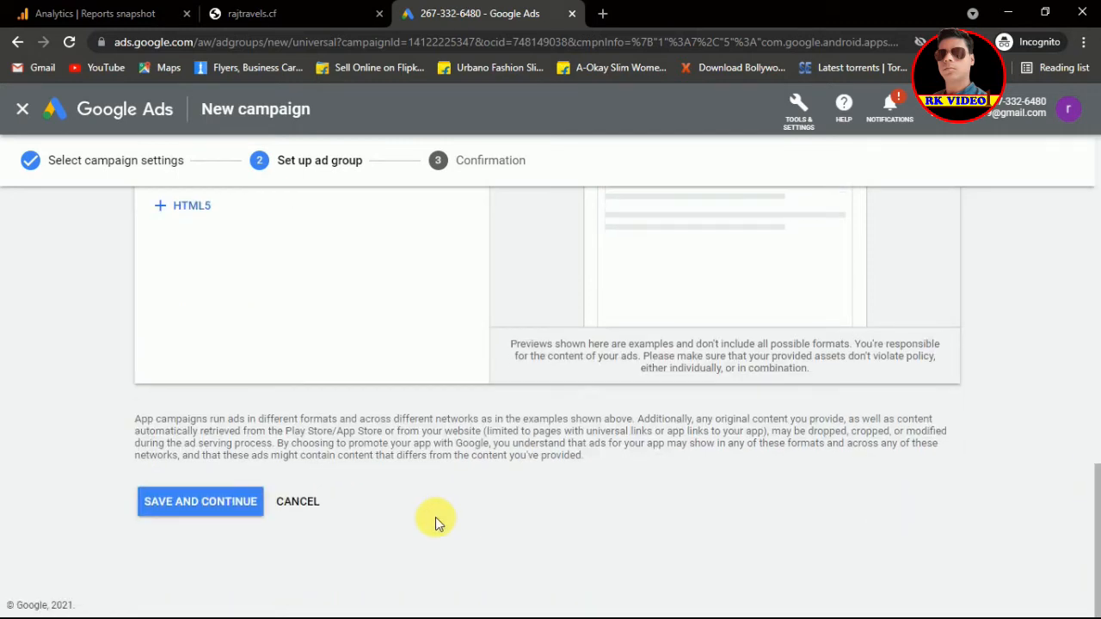
click(214, 506)
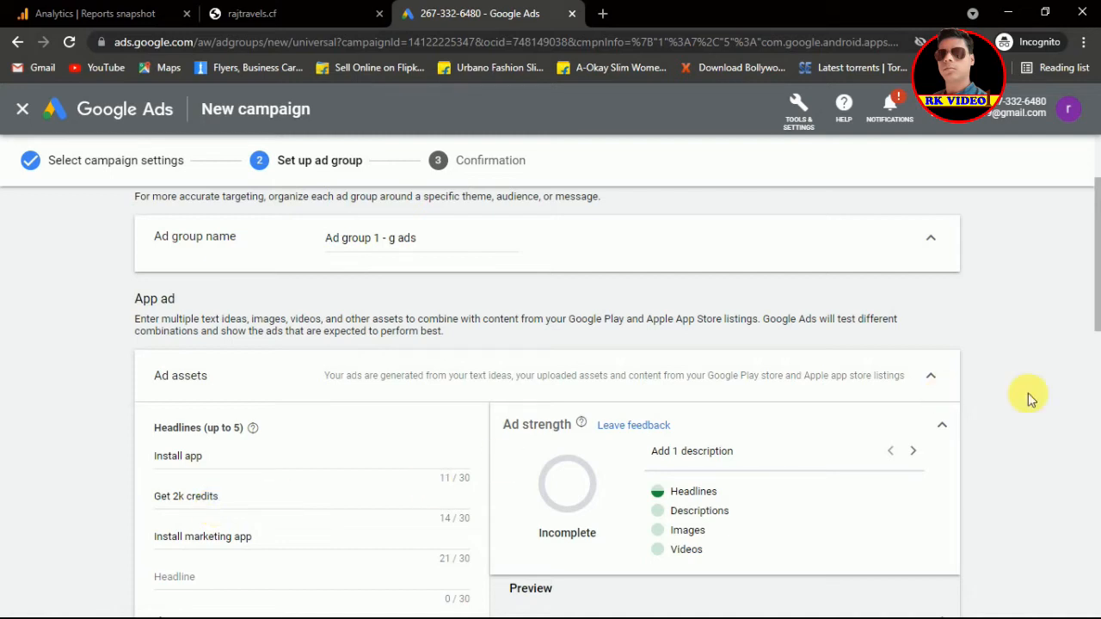
Step: Enter 'Get credit for every installation' as the app ad's description
scroll(1096, 305, down, 4)
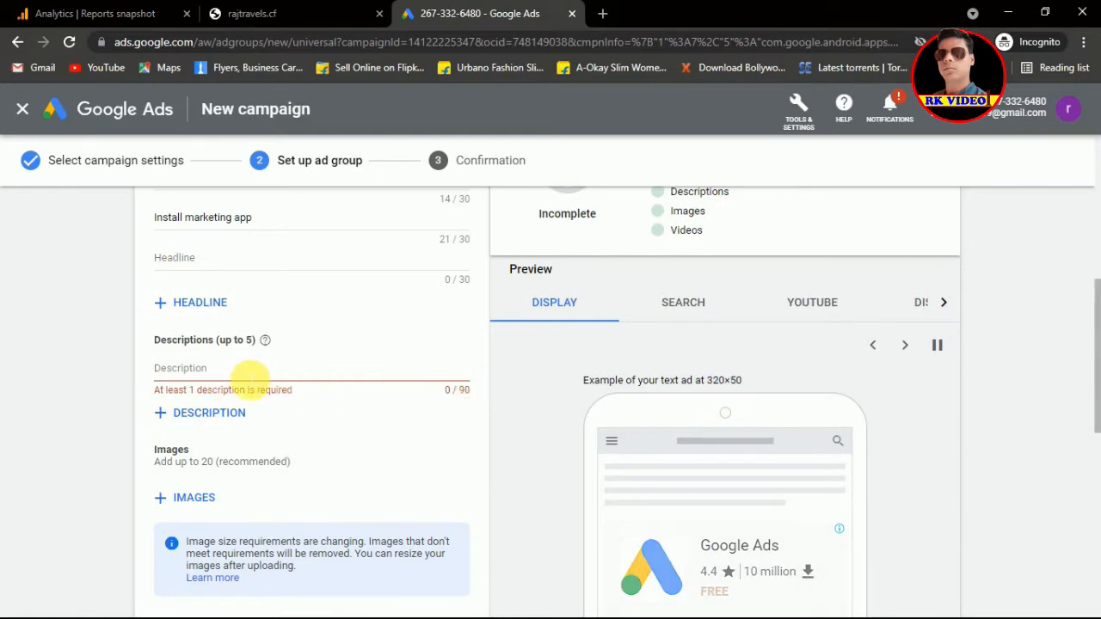
click(248, 376)
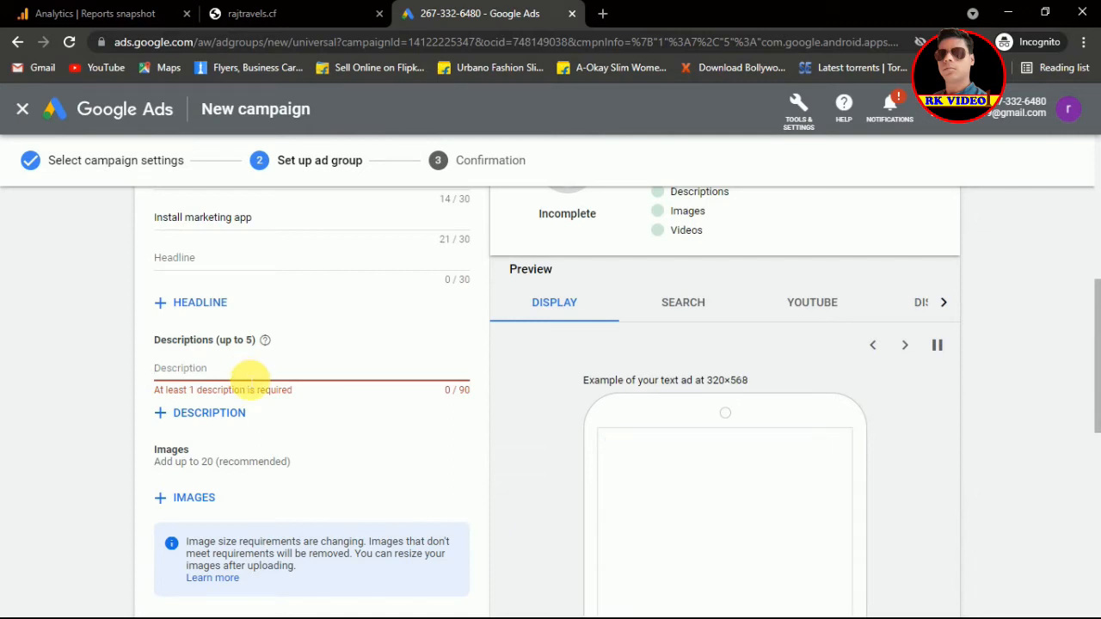
text(Get)
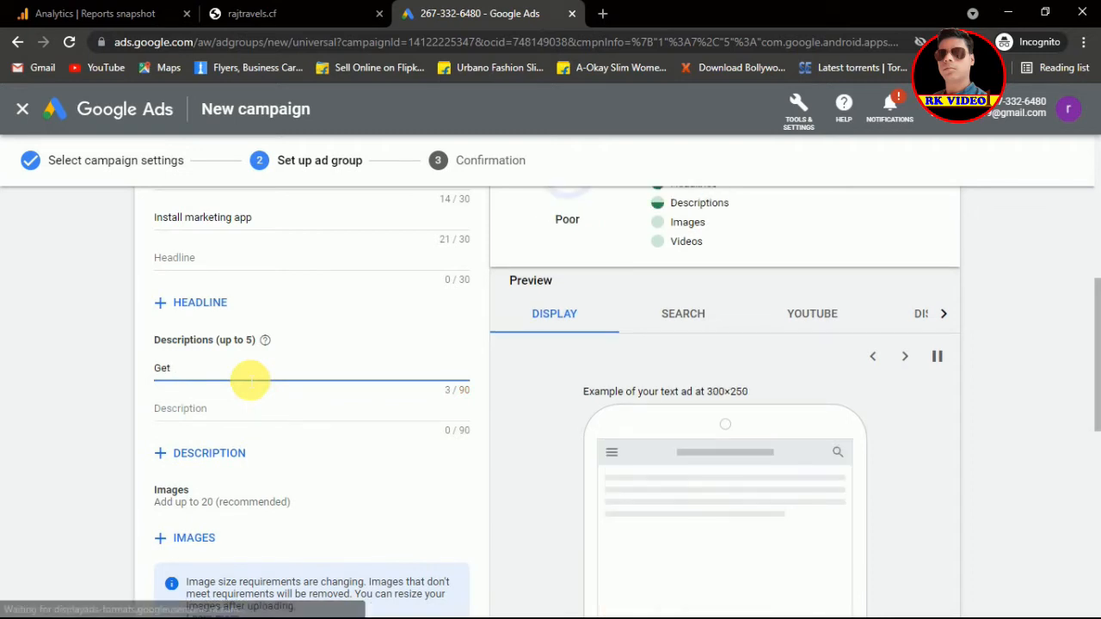
text( cred)
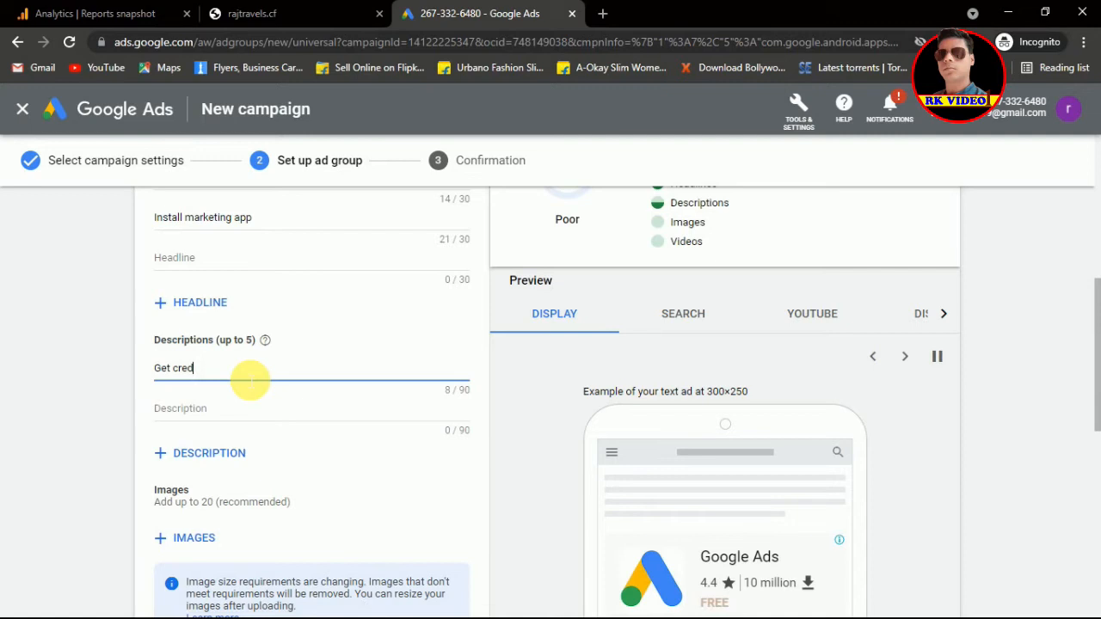
text(it for)
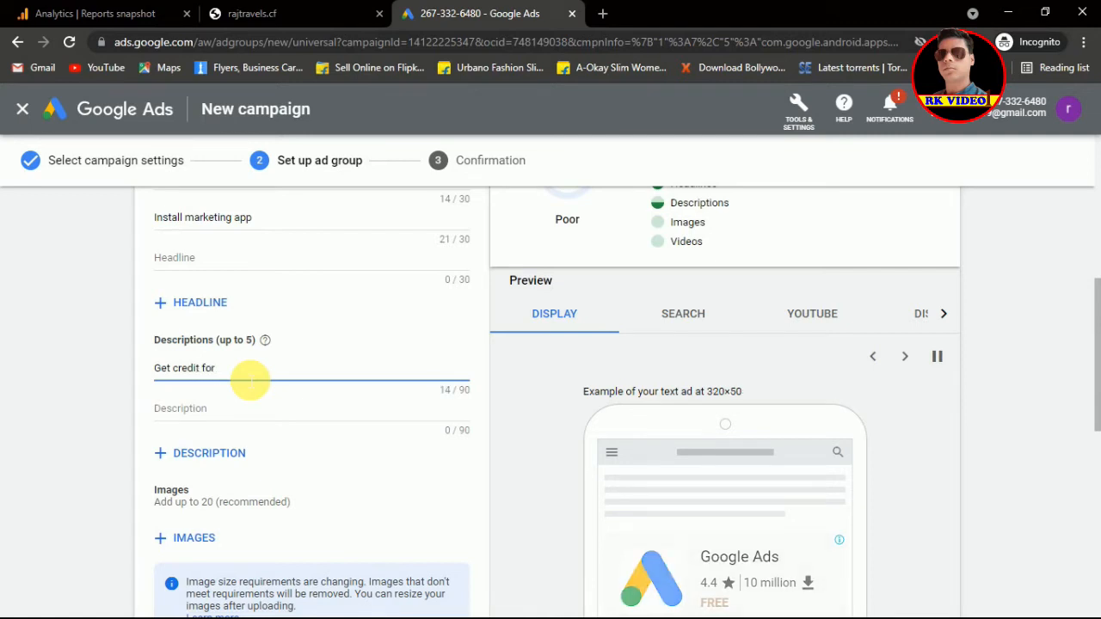
text( every l)
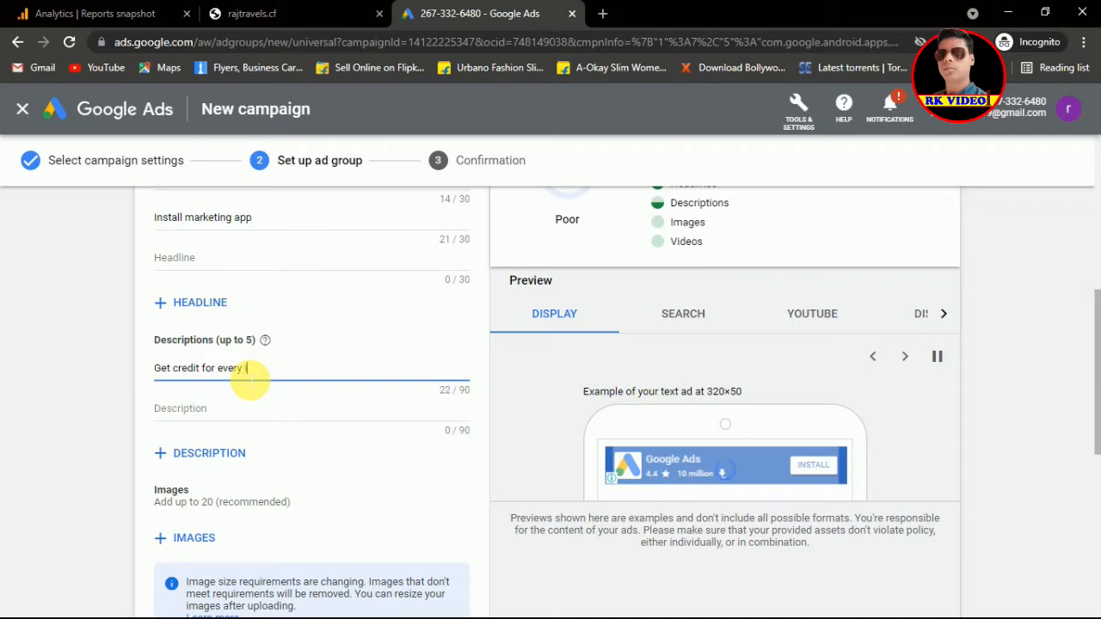
text(nstallation)
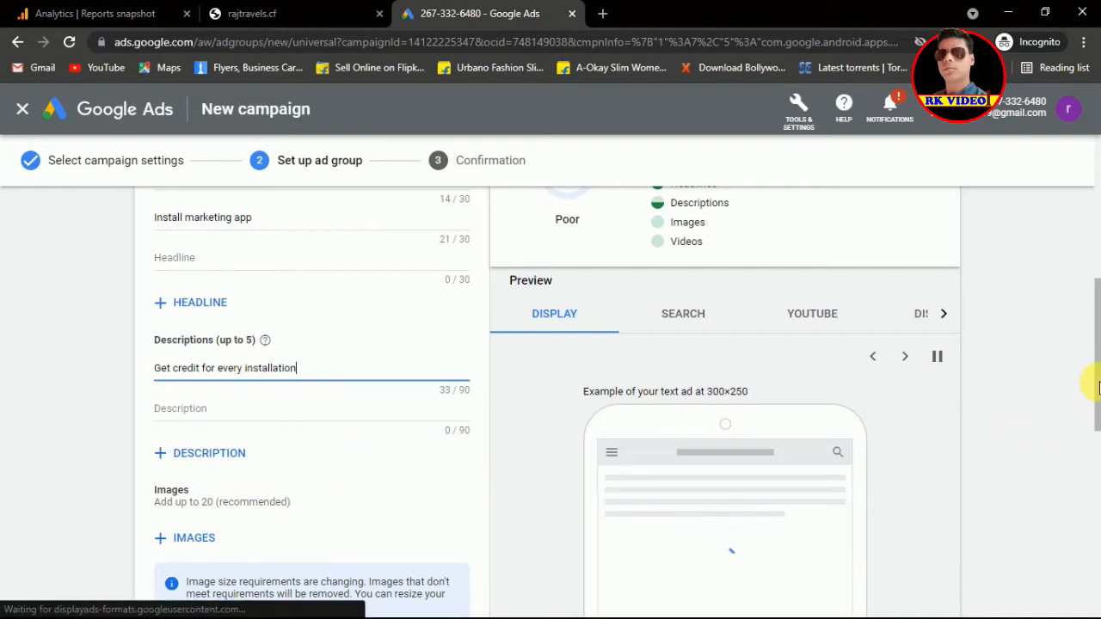
drag(1092, 351, 1087, 527)
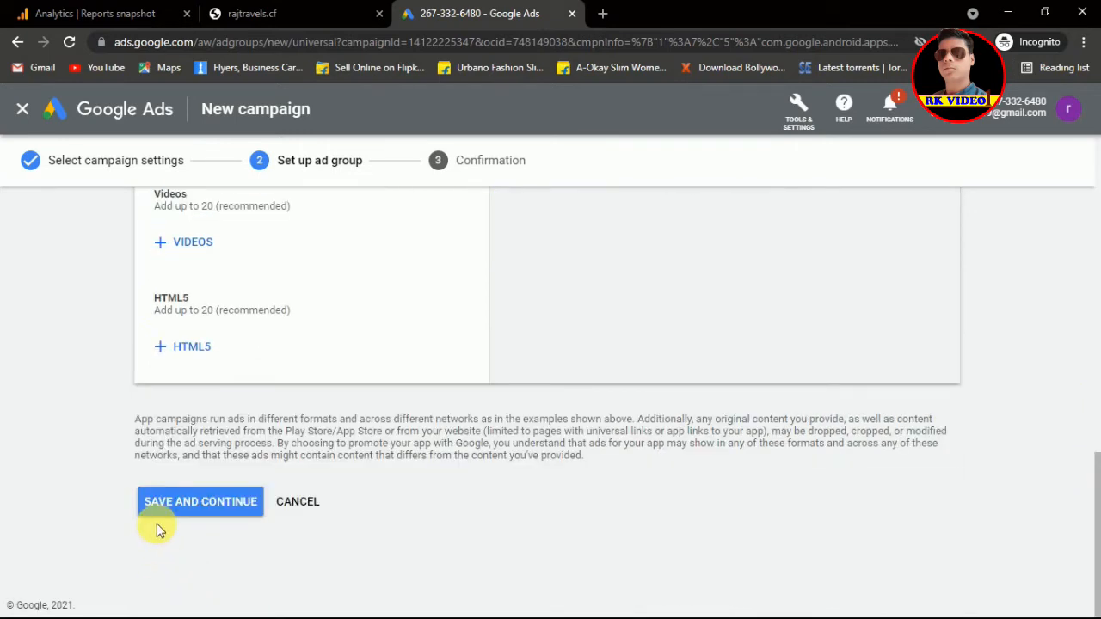
Step: Save the ad group and confirm, opening the App-g ads campaign overview
click(200, 509)
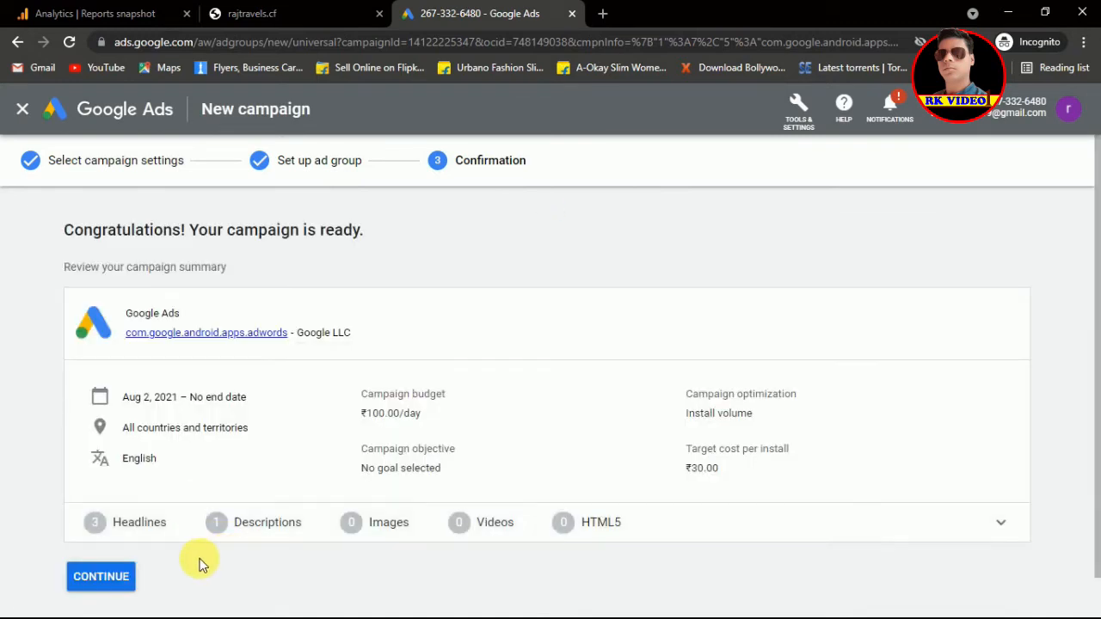
click(110, 582)
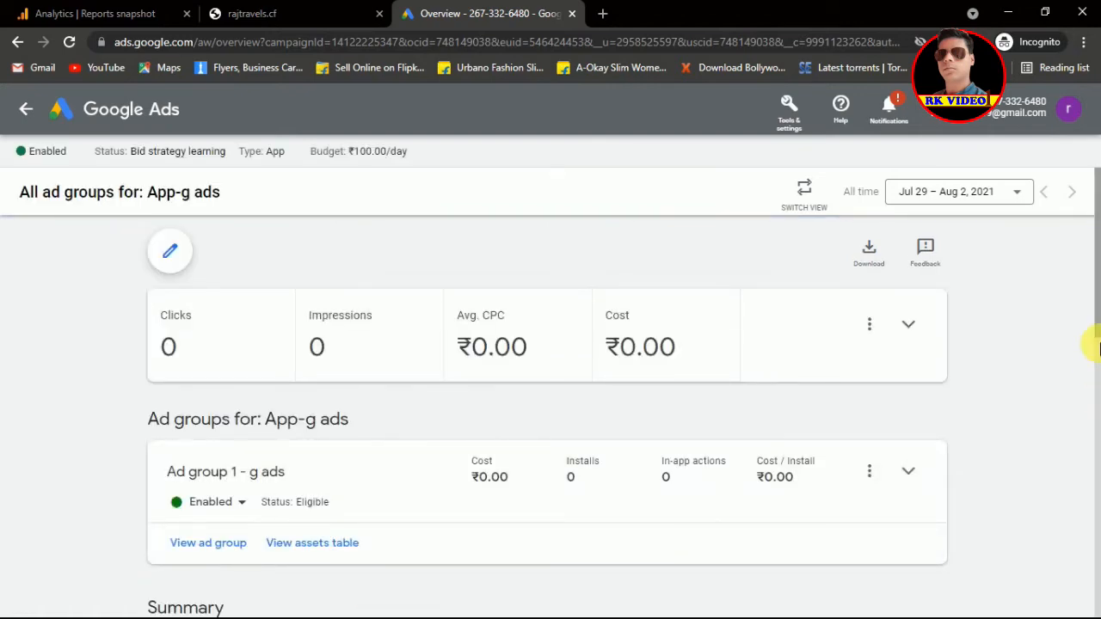
Step: Scroll through the App-g ads overview, then go back to All campaigns
mouse_move(1096, 309)
mouse_down()
mouse_move(1097, 295)
mouse_move(1094, 319)
mouse_move(1097, 291)
mouse_up()
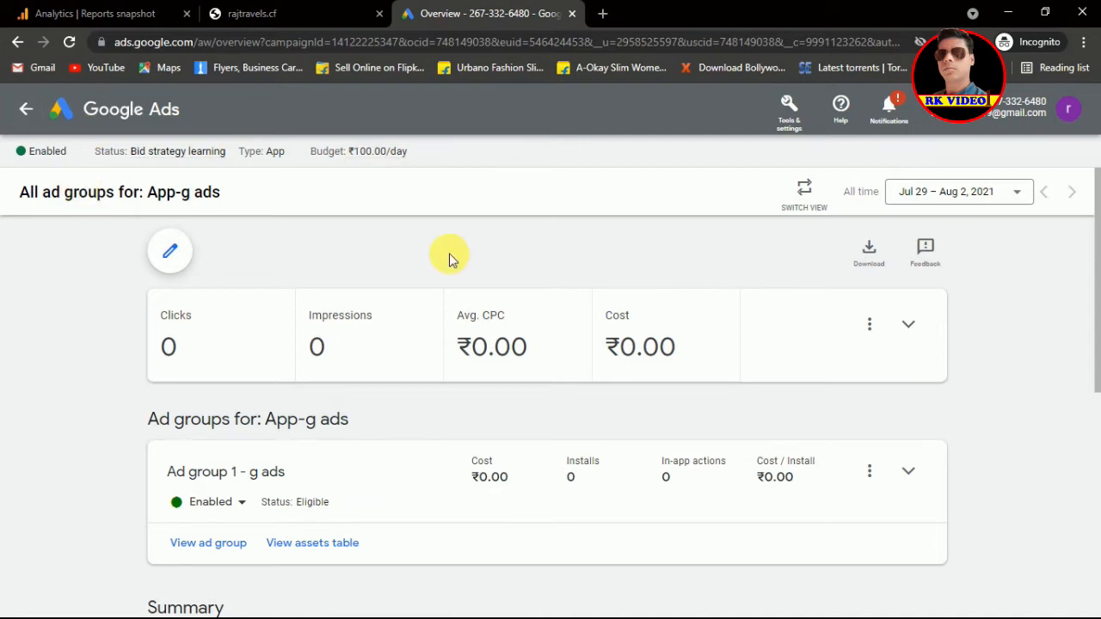
mouse_move(1093, 319)
mouse_down()
mouse_move(1098, 569)
mouse_move(1092, 300)
mouse_up()
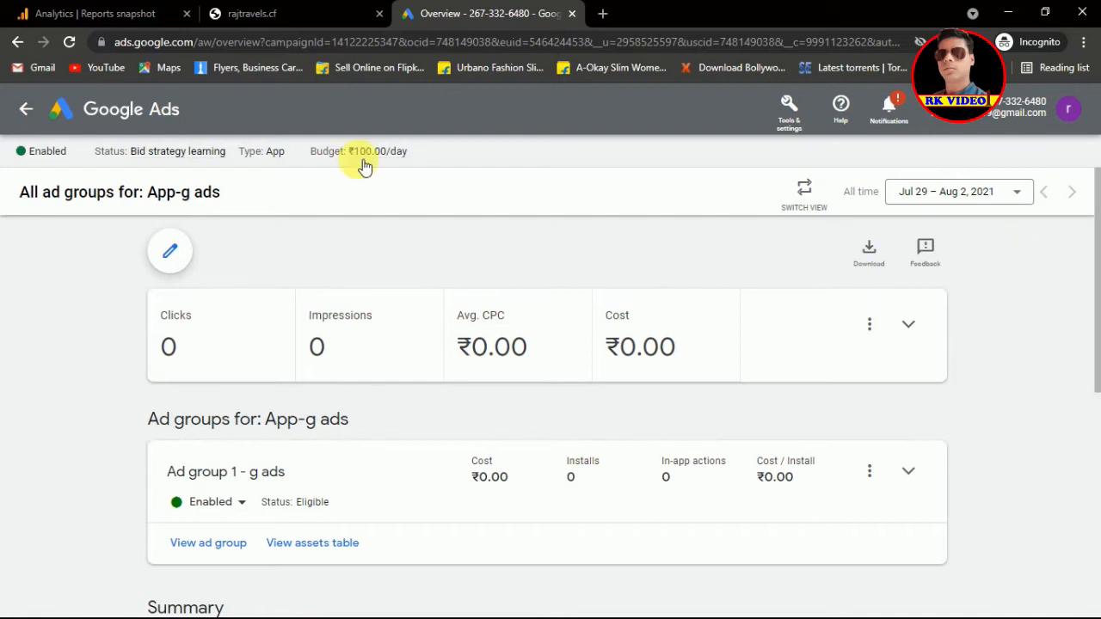
click(28, 106)
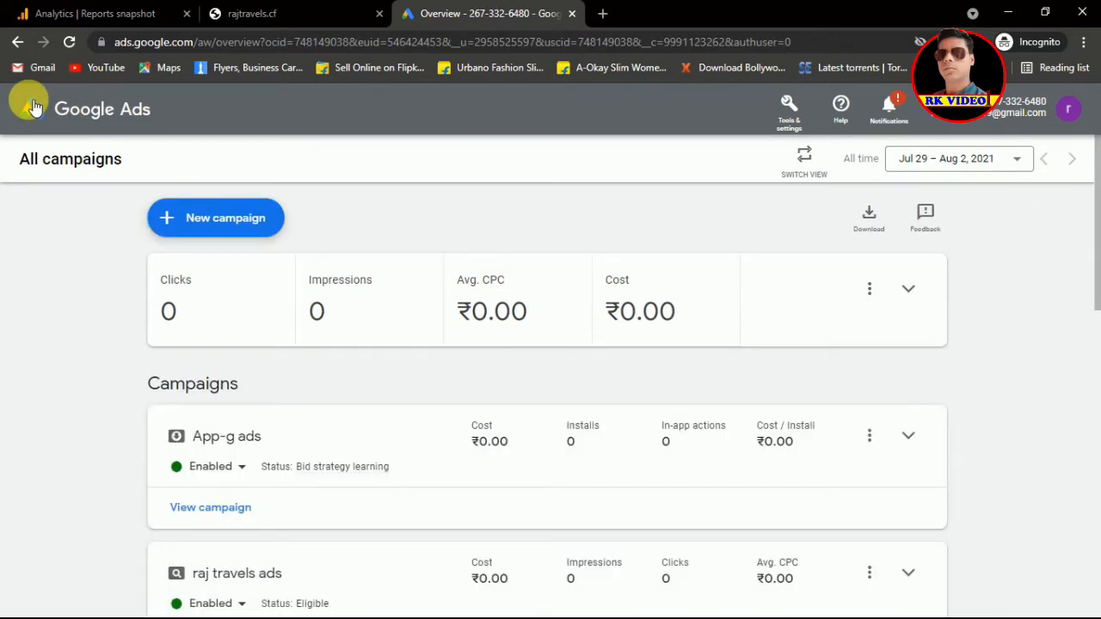
Step: Create a new Smart campaign without goal guidance, choosing 'Calls to your business'
click(178, 225)
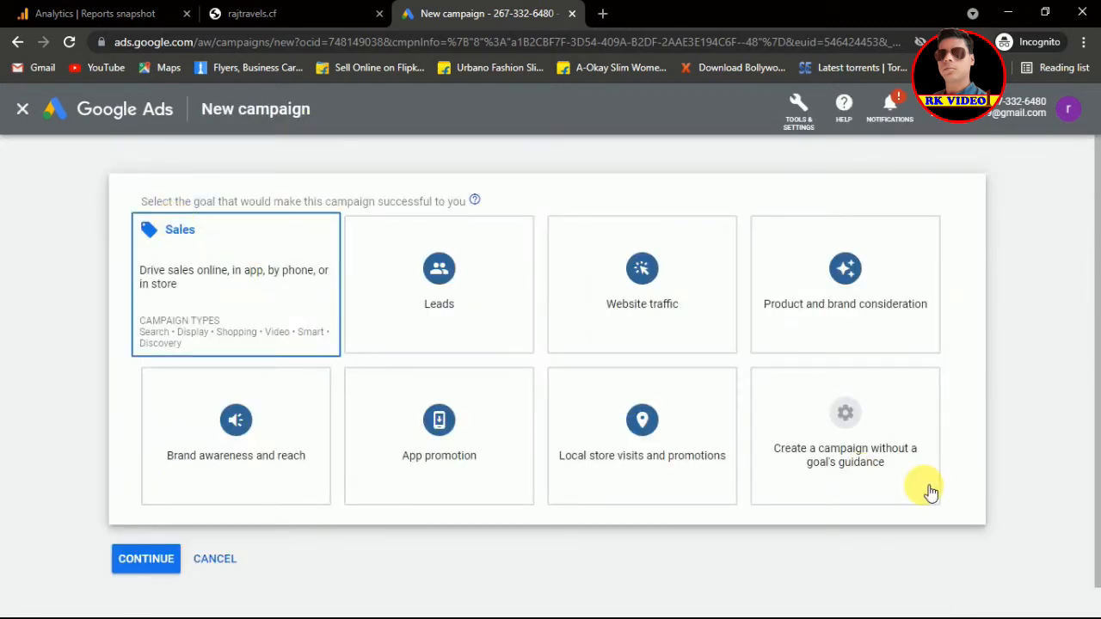
click(925, 485)
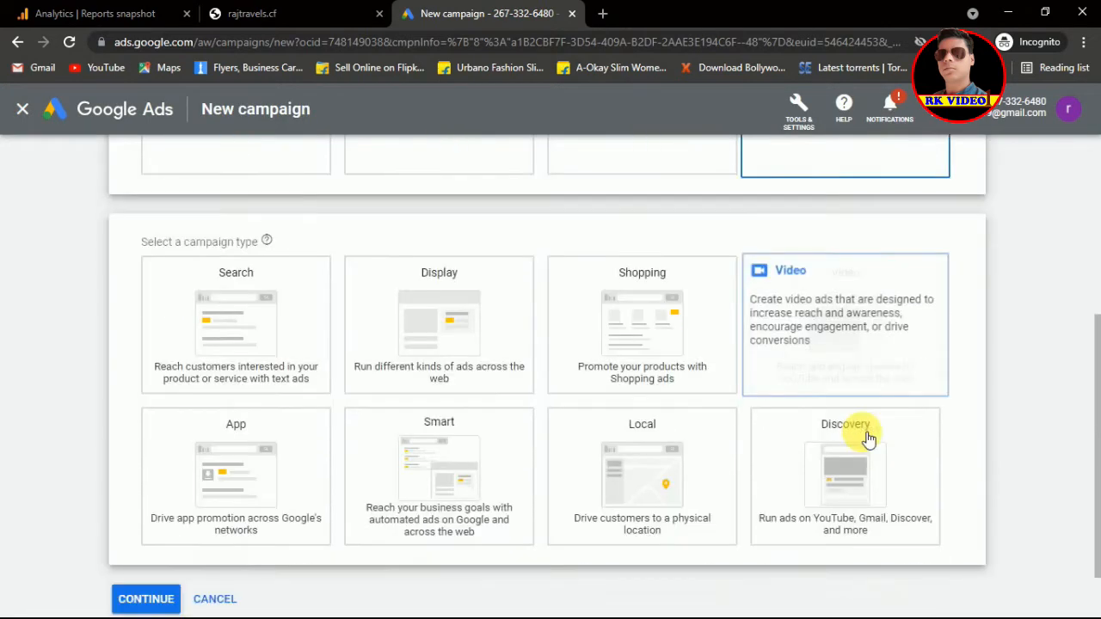
click(481, 423)
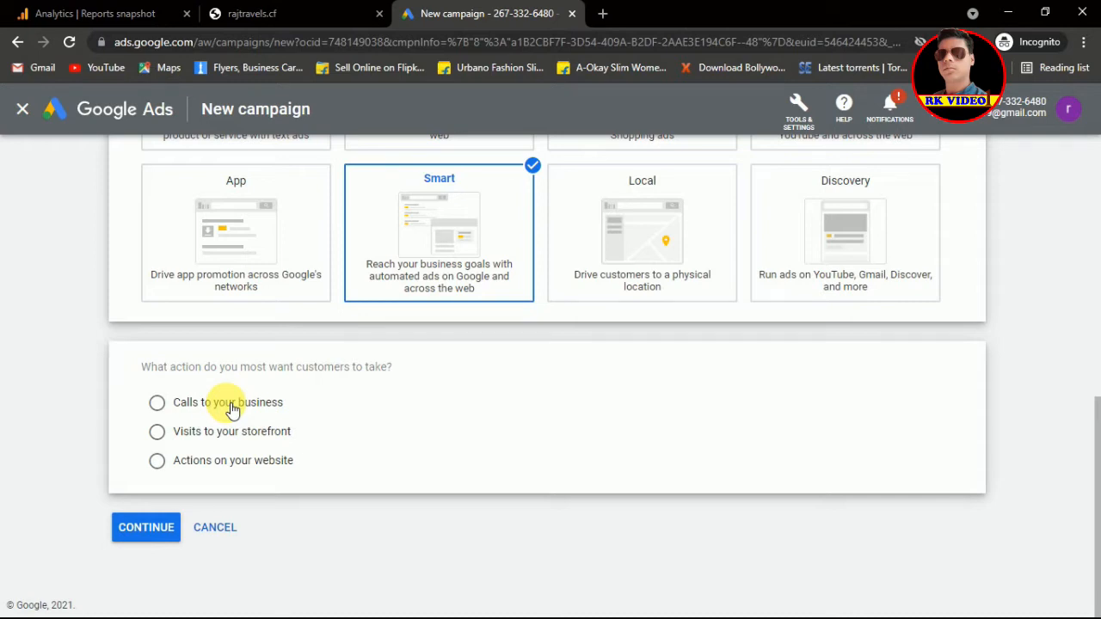
click(166, 407)
click(148, 530)
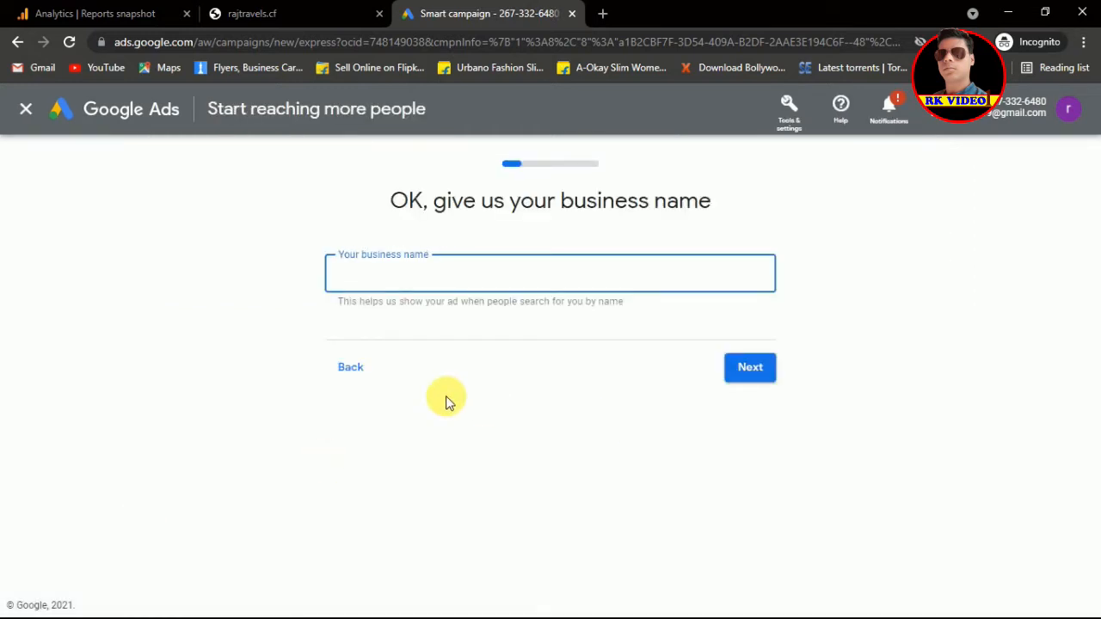
Step: Change the goal to 'Get more website sales or sign-ups' and enter business name 'rajtravels'
click(360, 376)
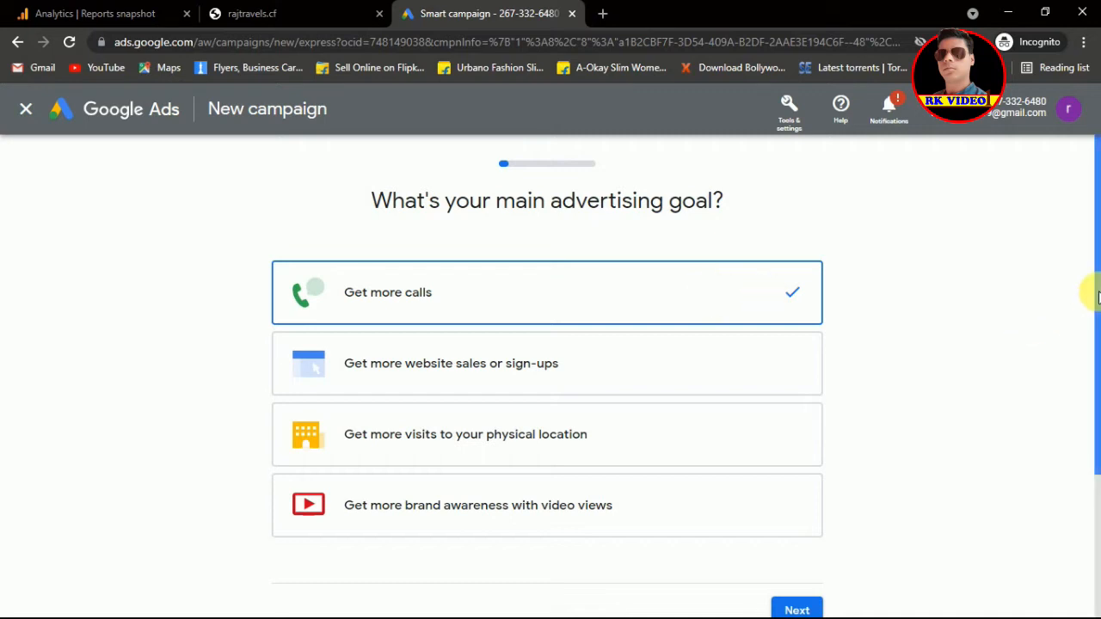
drag(1098, 297, 1097, 349)
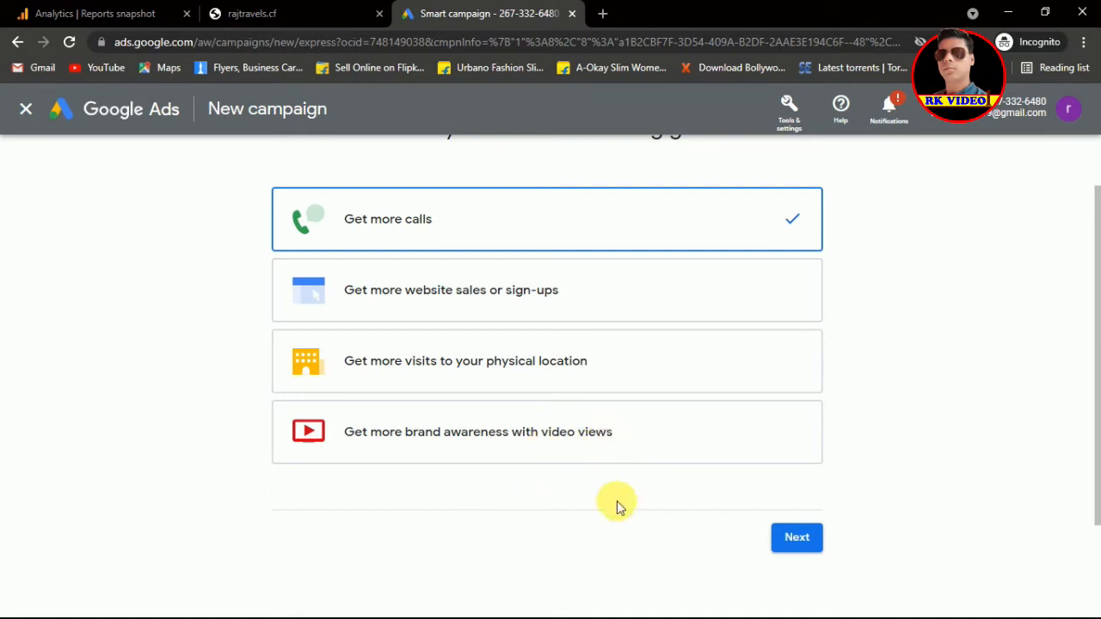
click(671, 293)
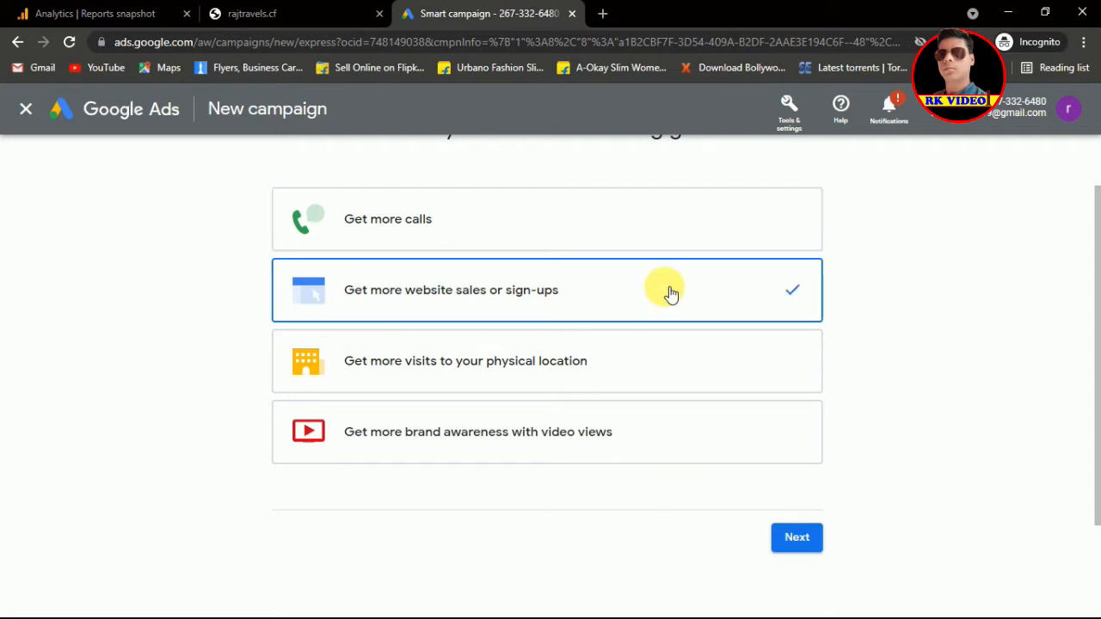
click(803, 539)
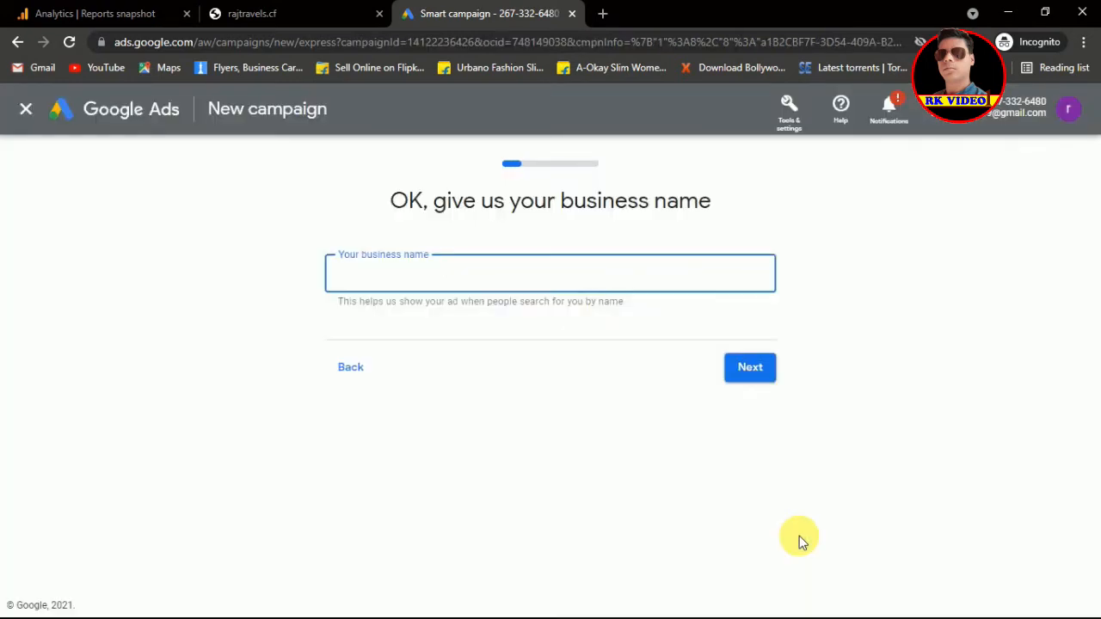
text(rajtravels)
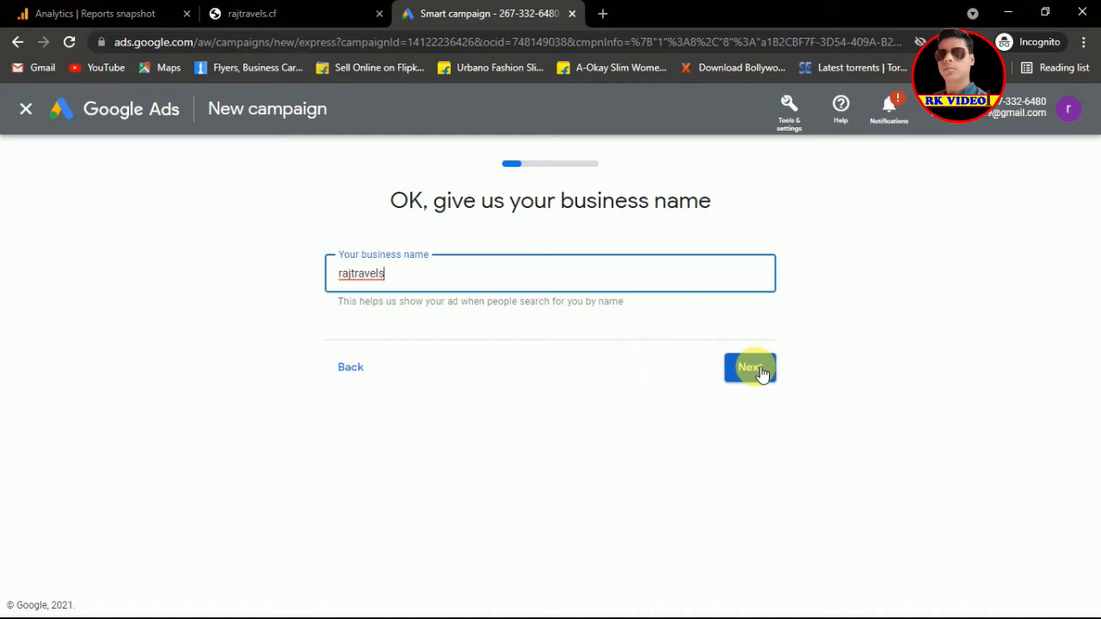
click(762, 370)
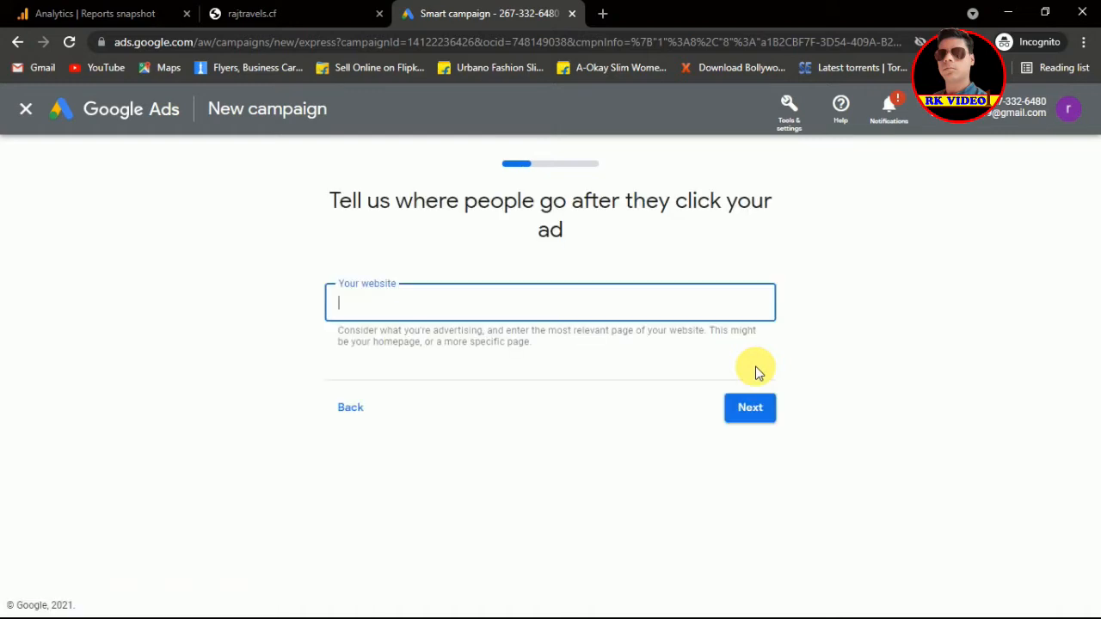
Step: Paste the rajtravels.cf address copied from the other tab as the website and submit it
click(276, 10)
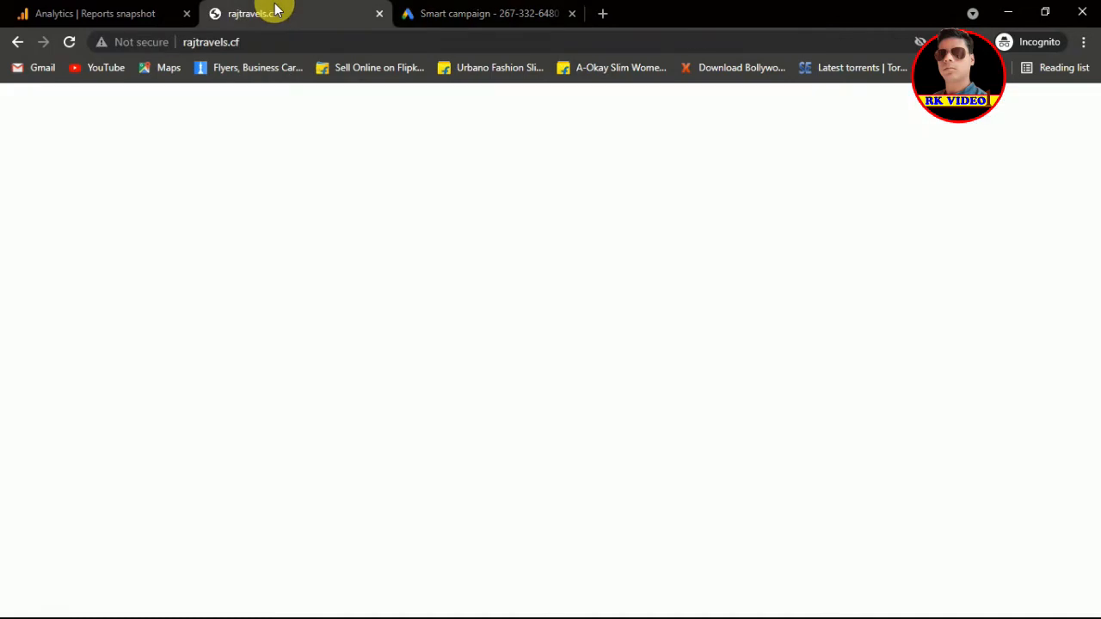
click(271, 45)
key(ctrl+c)
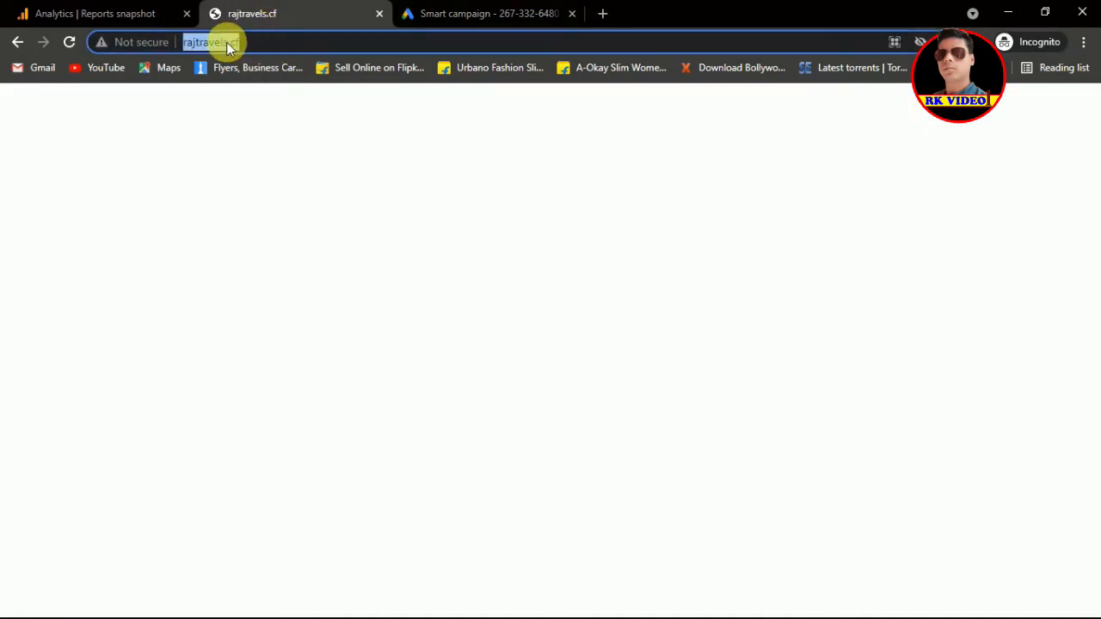
click(481, 10)
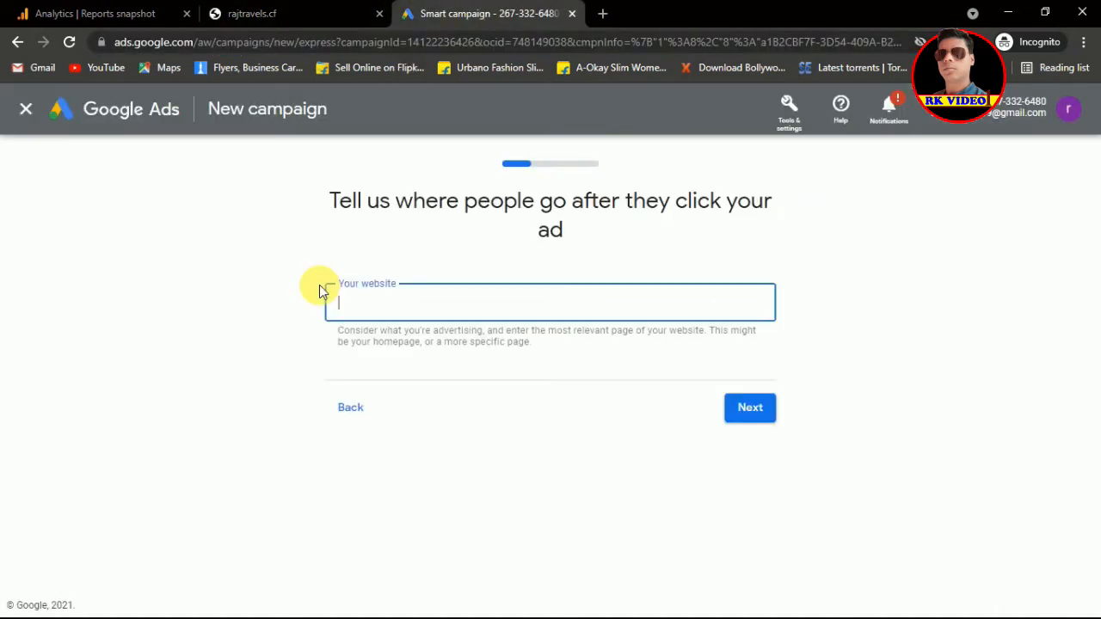
key(ctrl+v)
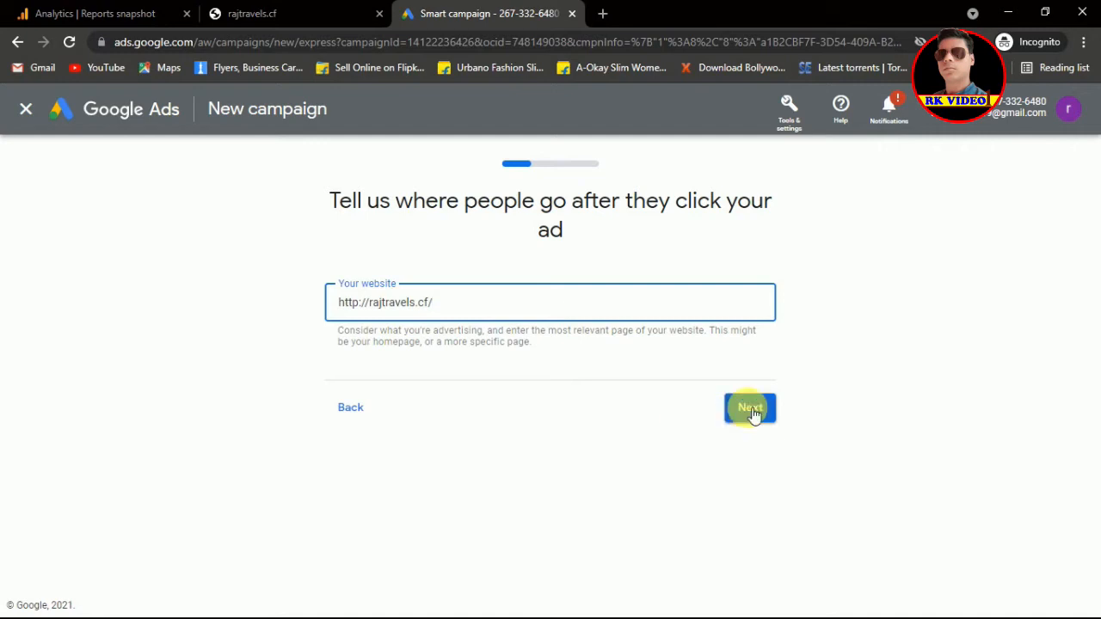
click(751, 411)
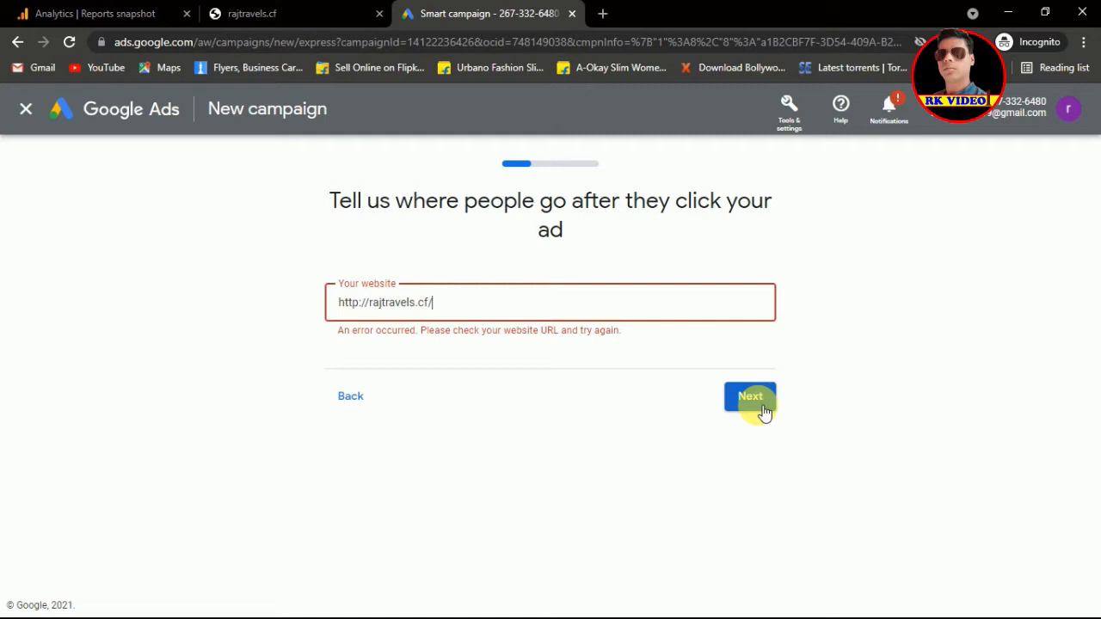
click(762, 408)
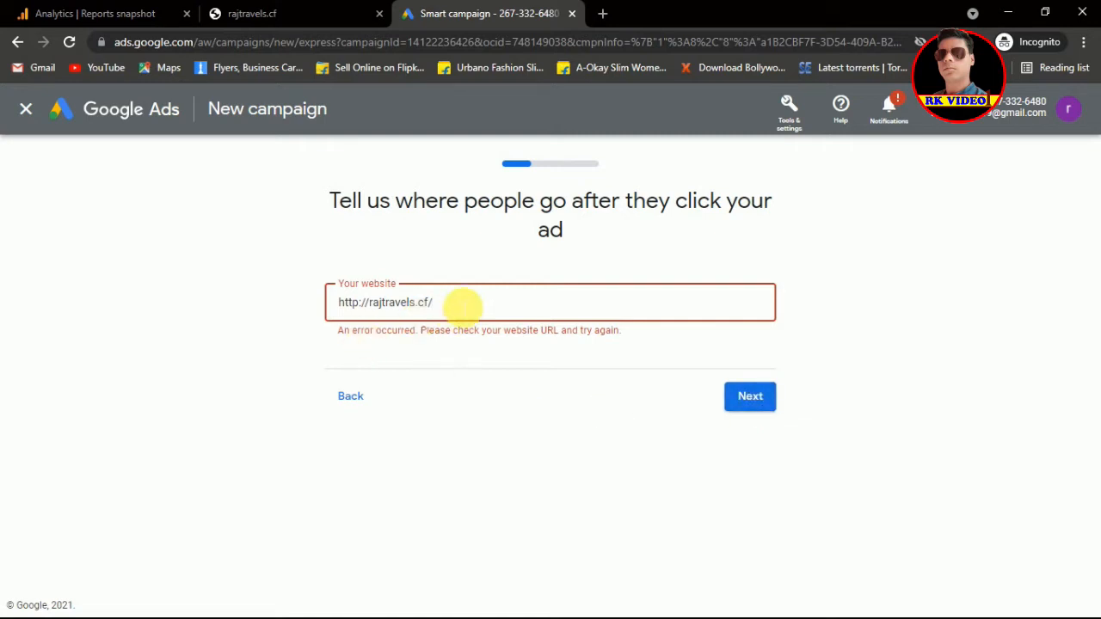
drag(432, 302, 340, 307)
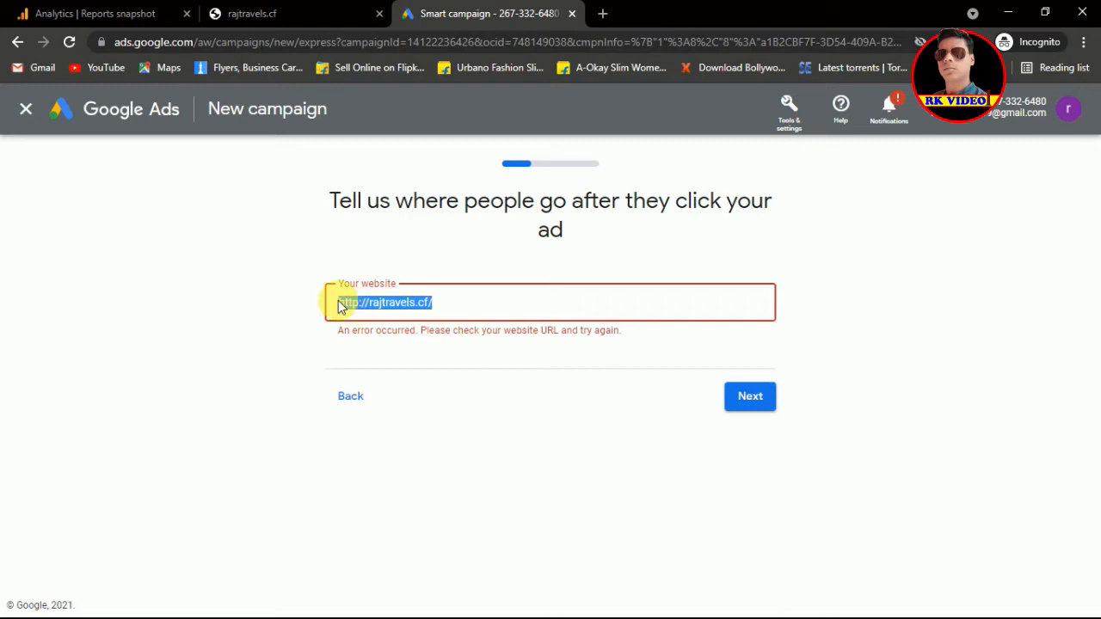
key(BackSpace)
text(www.r)
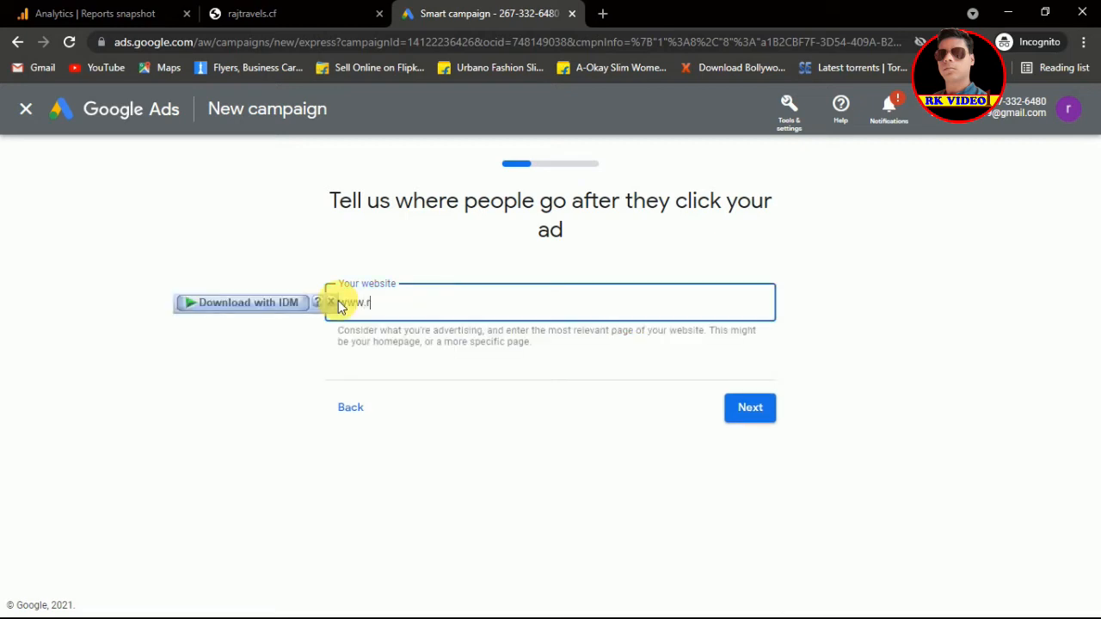
text(ajtravels.cf)
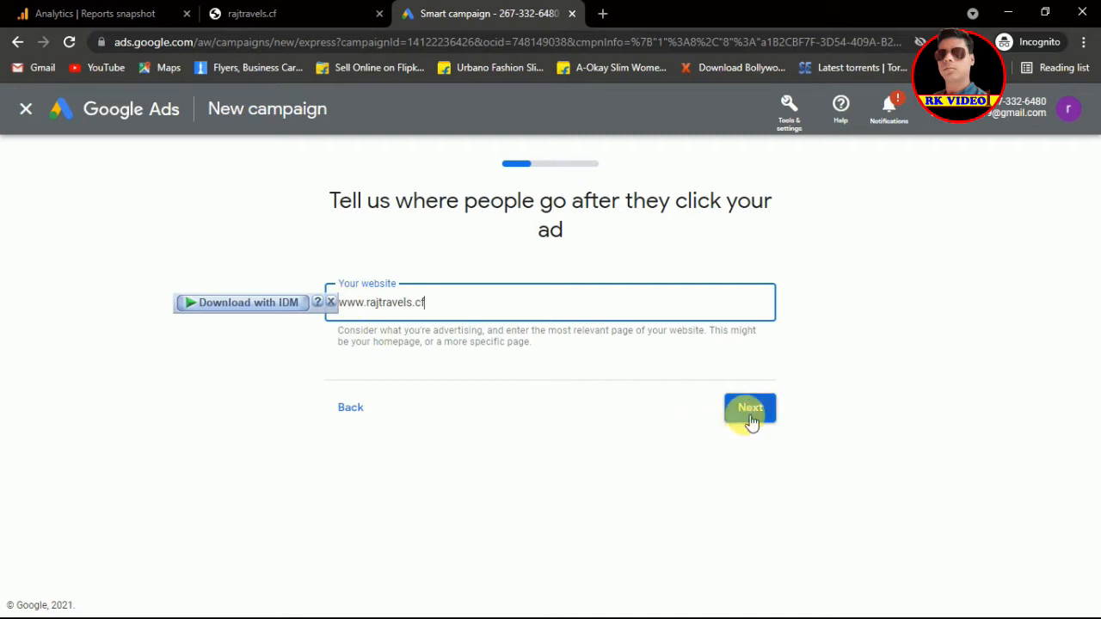
click(750, 409)
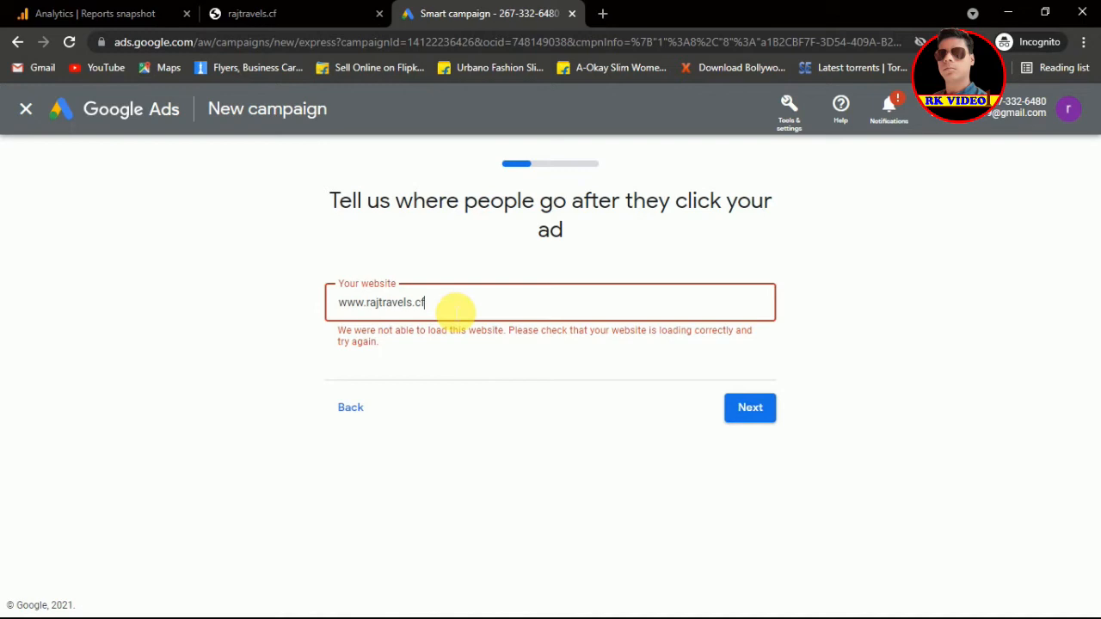
drag(447, 303, 342, 311)
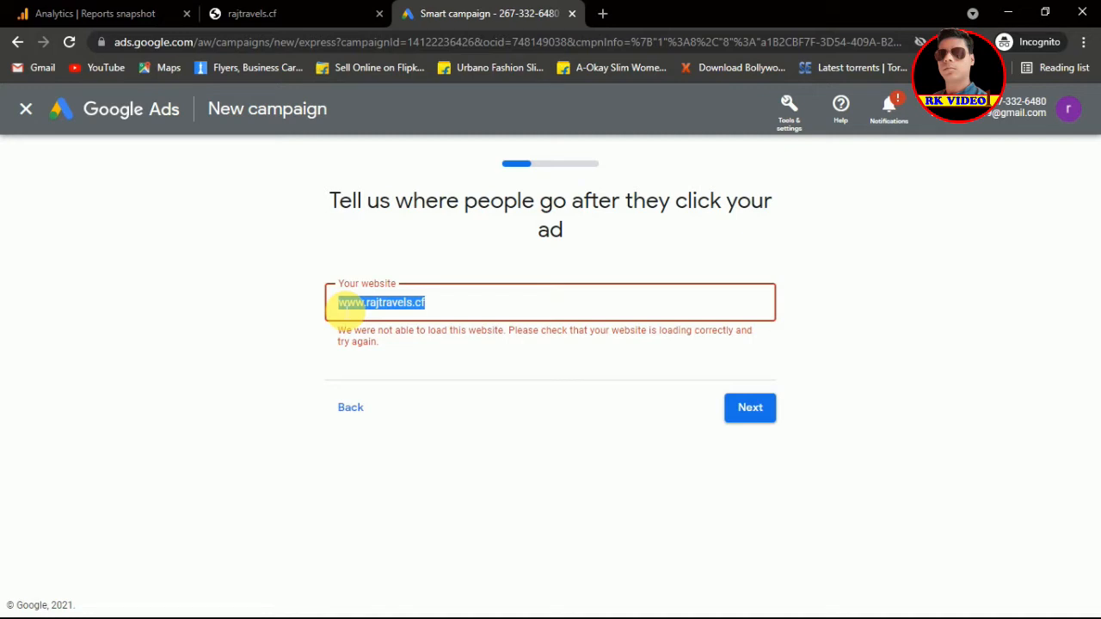
text(http:)
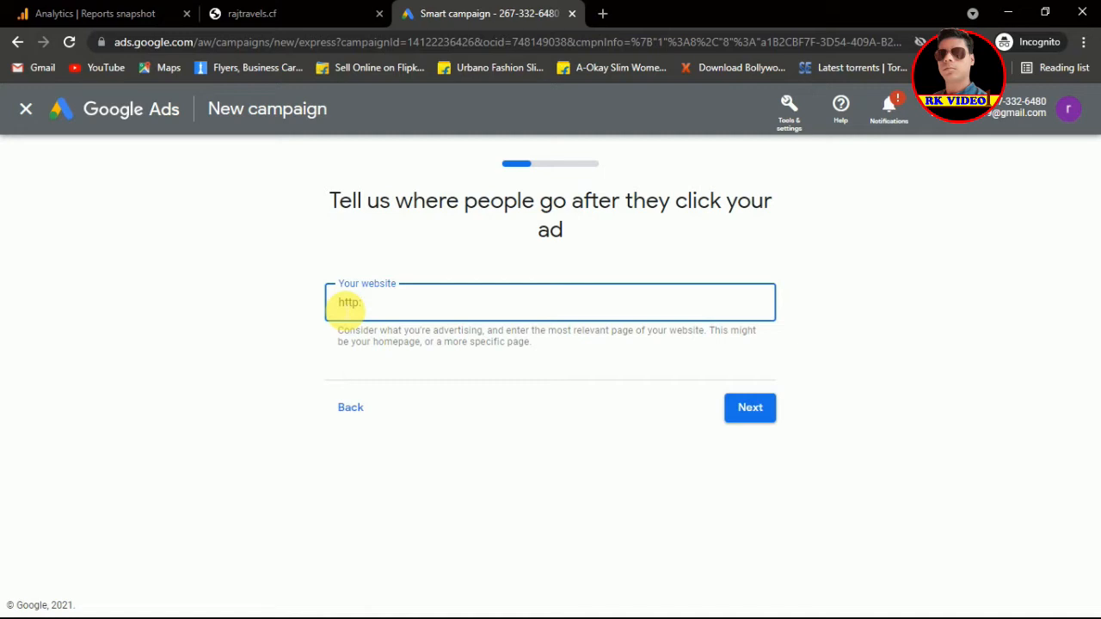
text(??)
text(//)
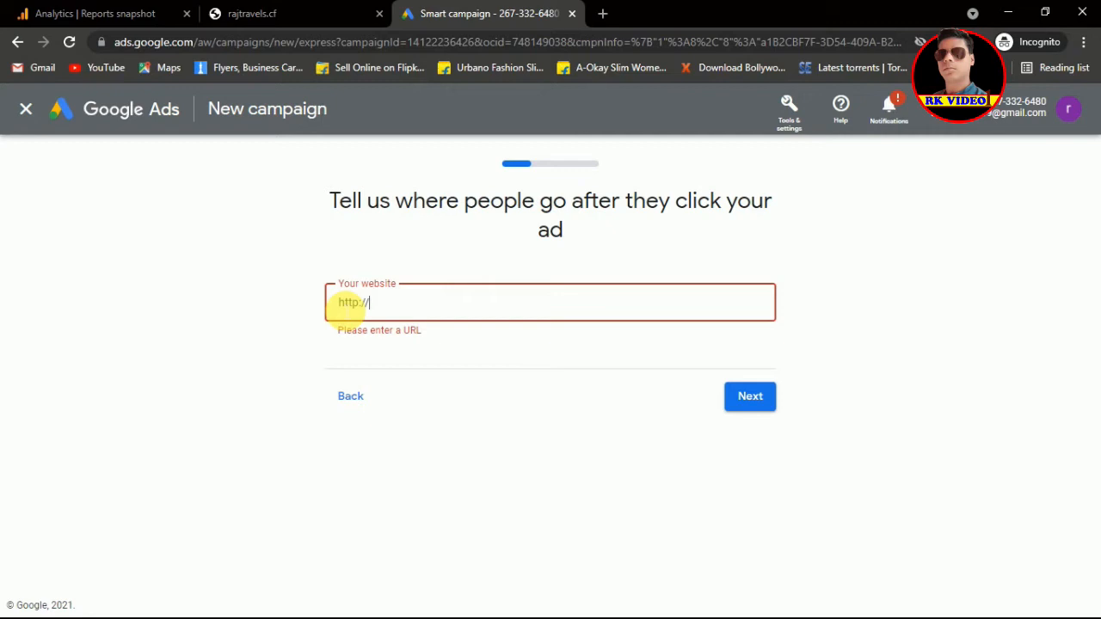
text(hritesh)
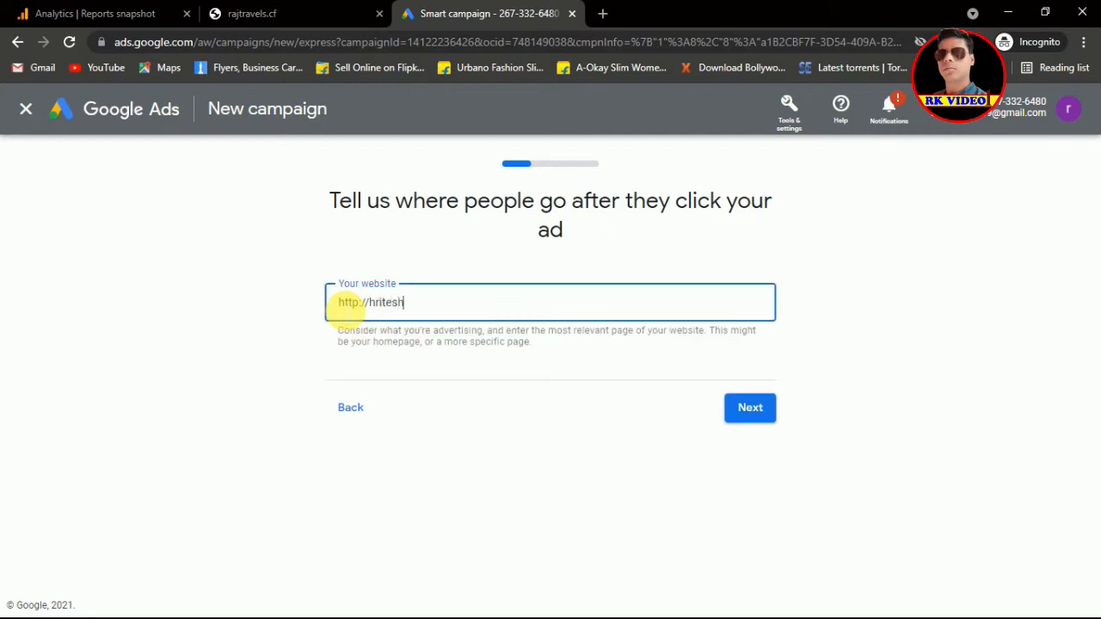
text(.info)
click(760, 410)
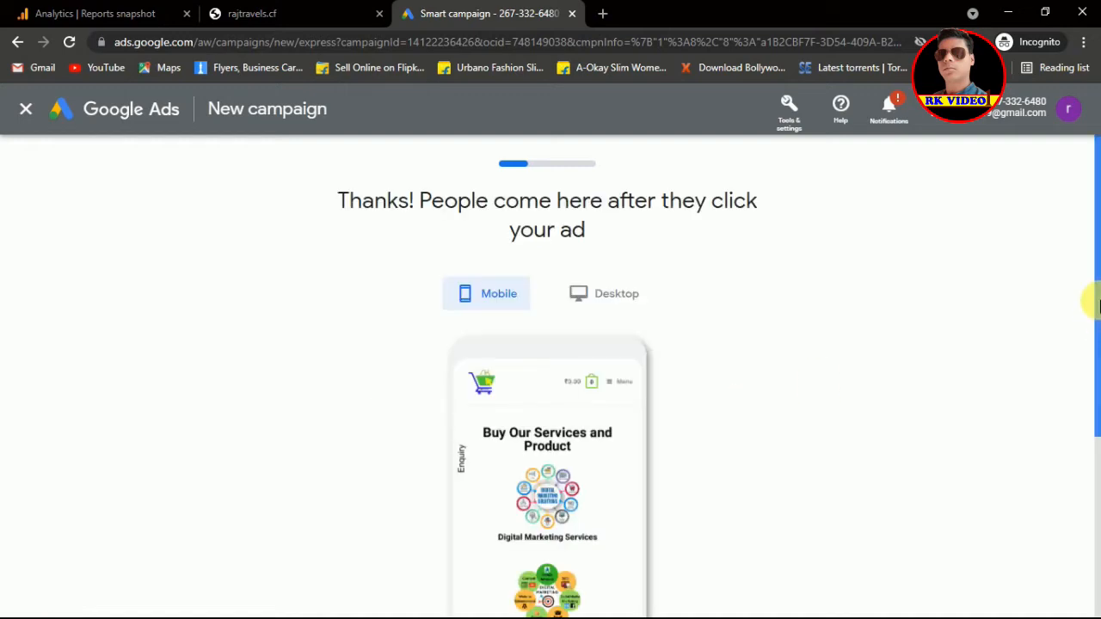
Step: Check the landing page in the mobile and Desktop previews, then accept it
scroll(1097, 325, down, 1)
drag(1097, 325, 1083, 464)
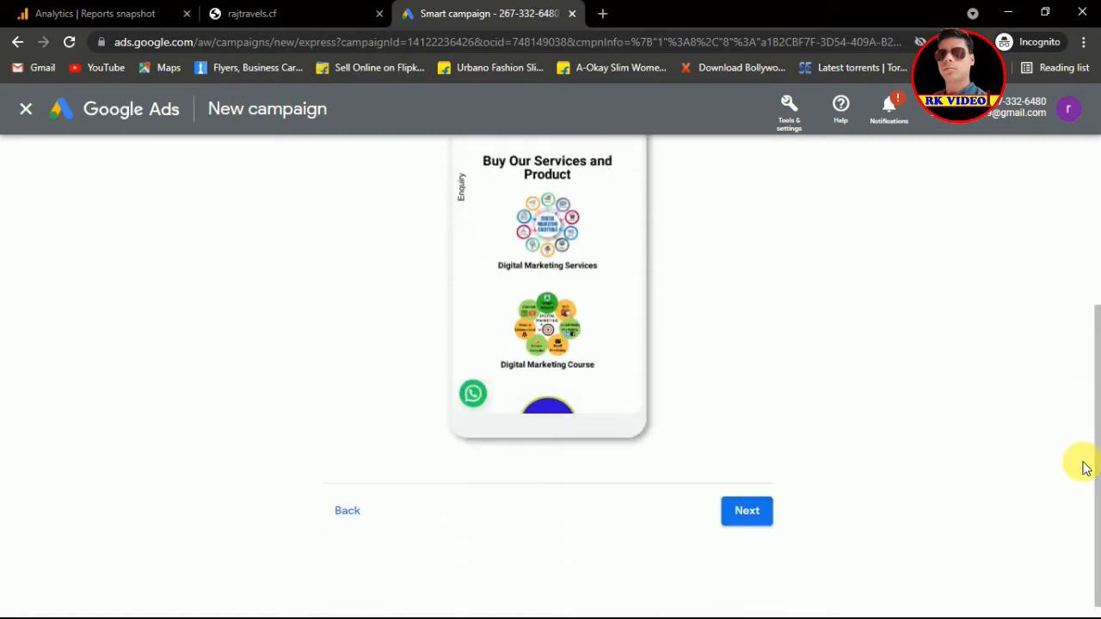
drag(1091, 359, 1094, 243)
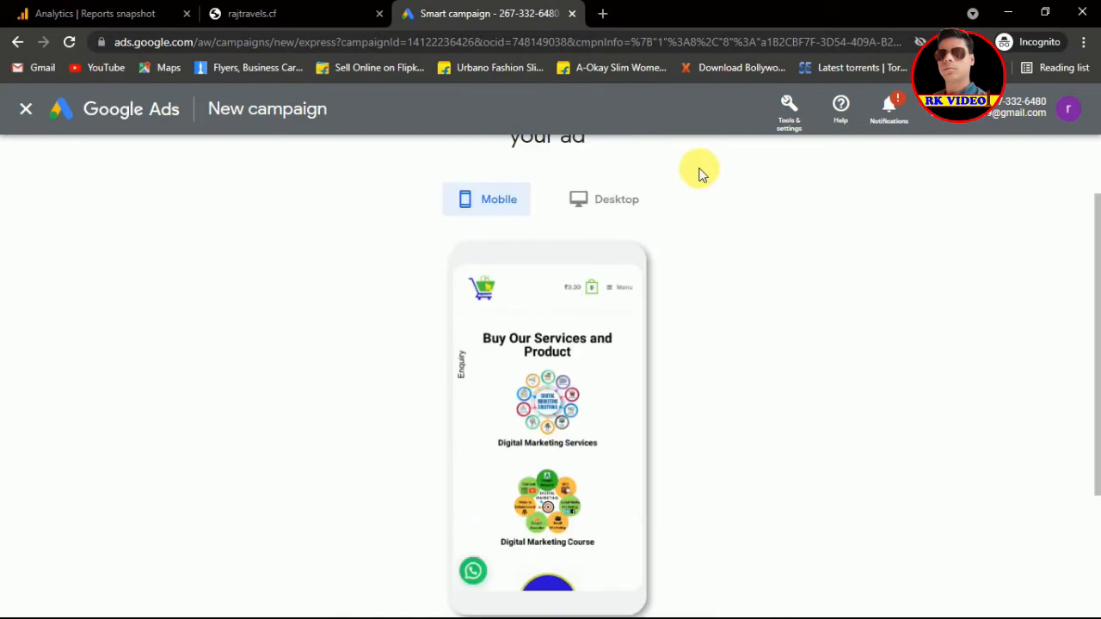
click(616, 203)
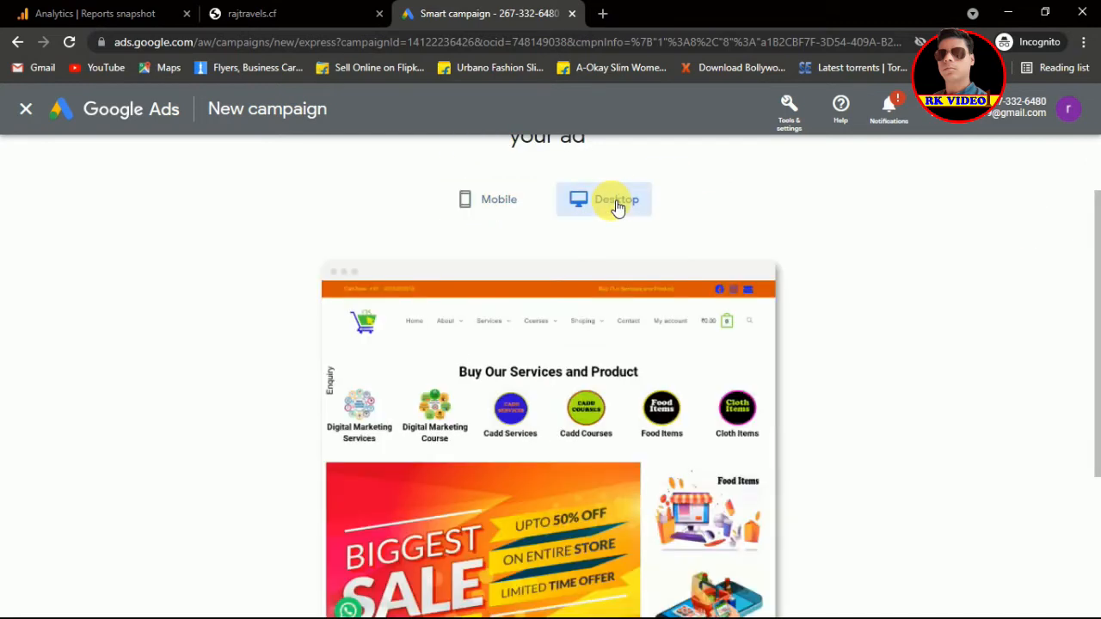
drag(1091, 270, 1098, 368)
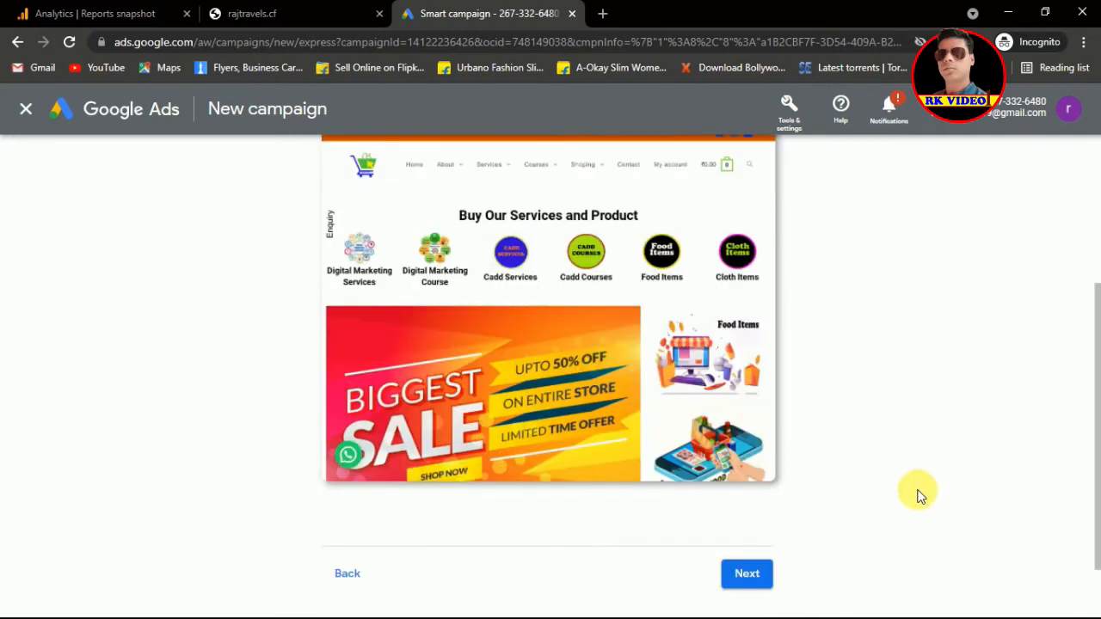
click(751, 576)
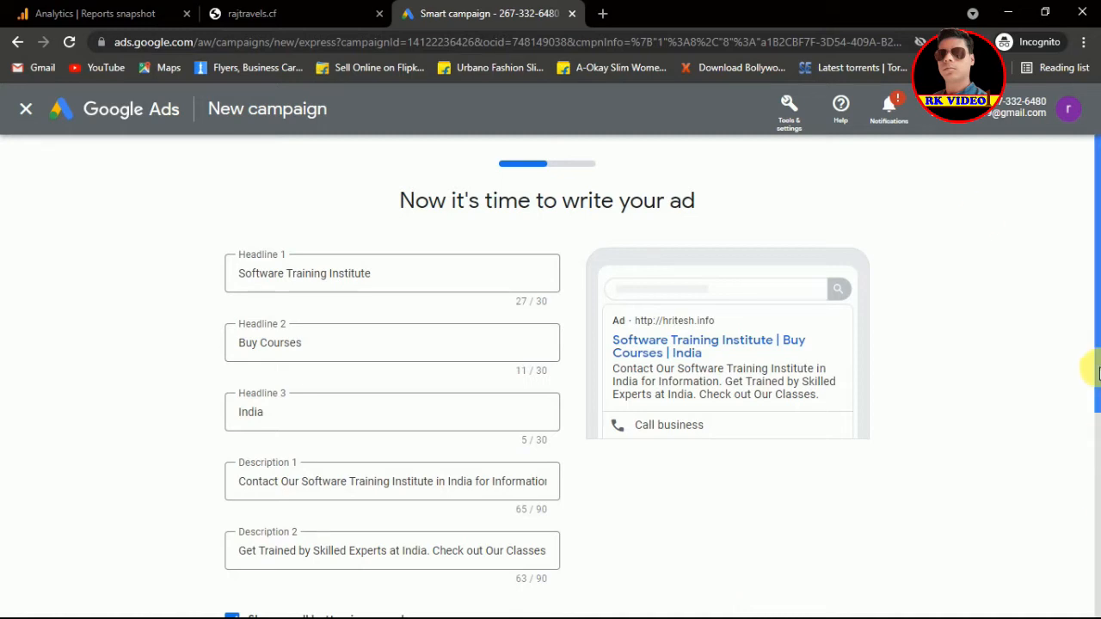
Step: Replace Headline 1 'Software Training Institute' with 'rk digital'
click(378, 274)
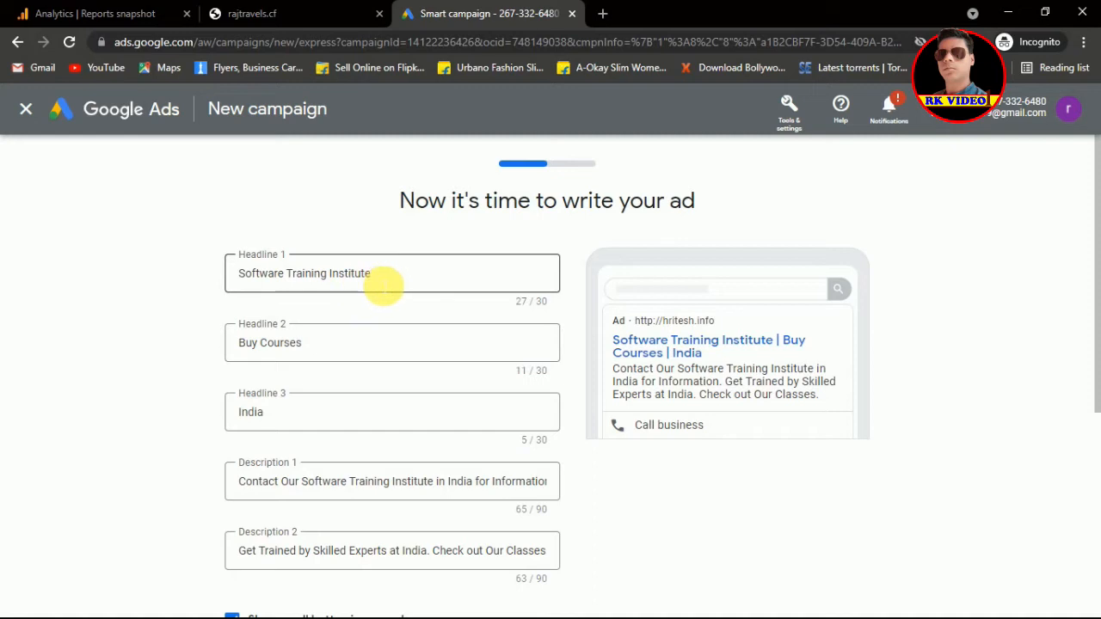
click(384, 279)
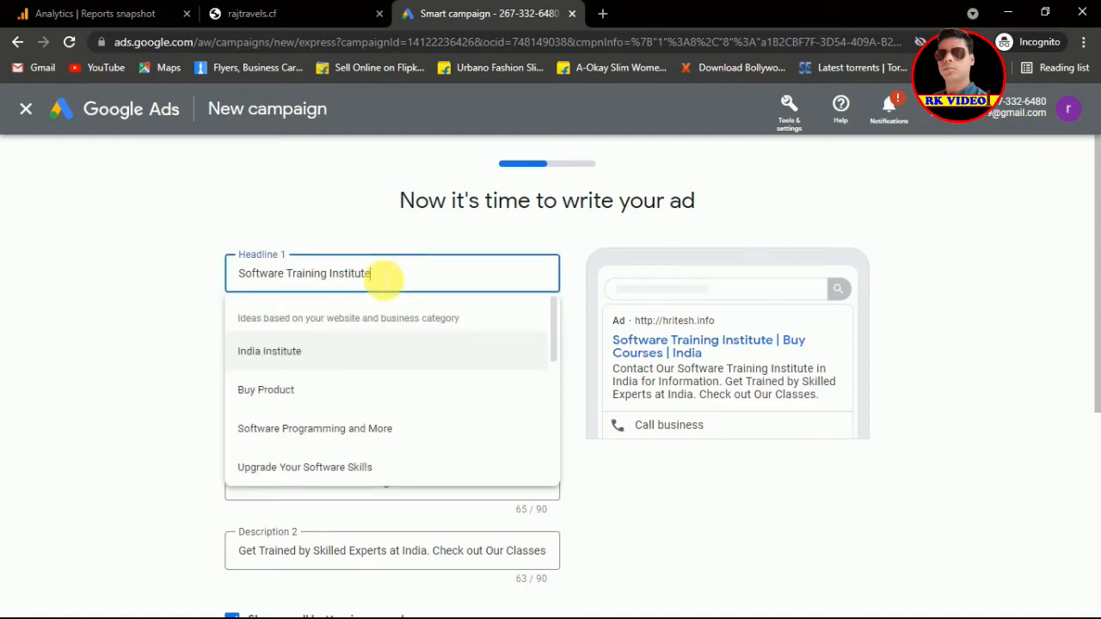
drag(381, 276, 239, 282)
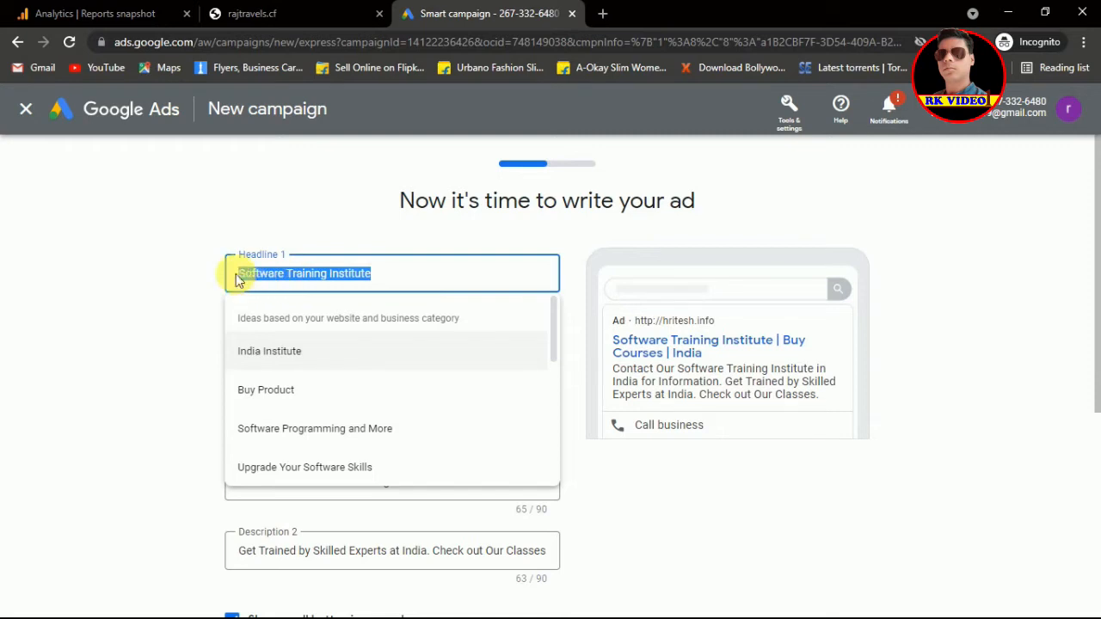
key(BackSpace)
text(rk)
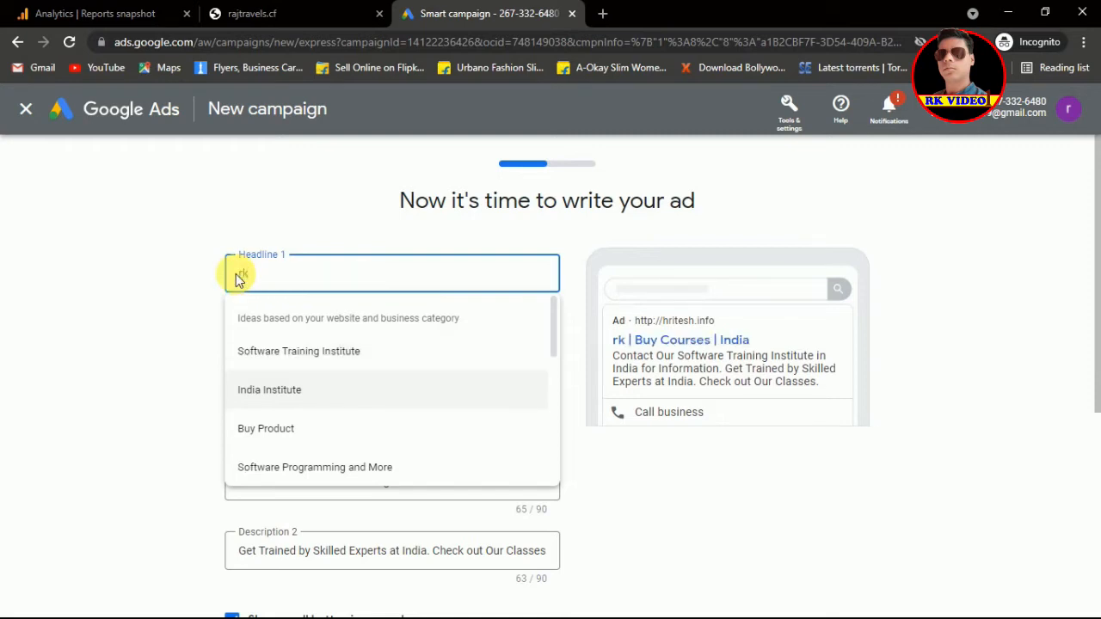
text( di)
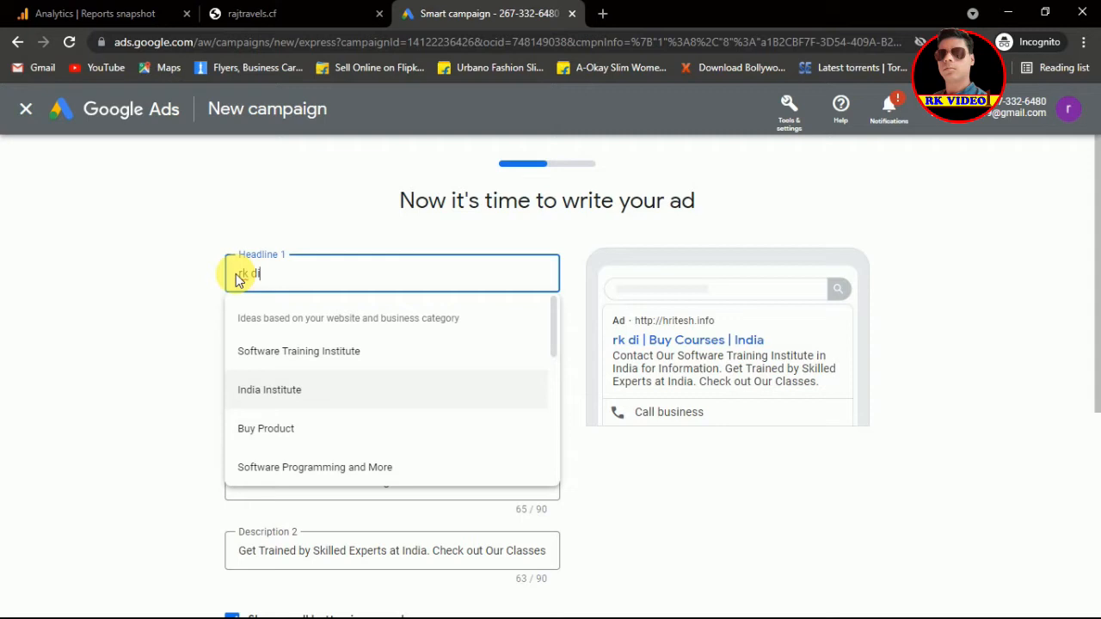
text(gita)
text(l)
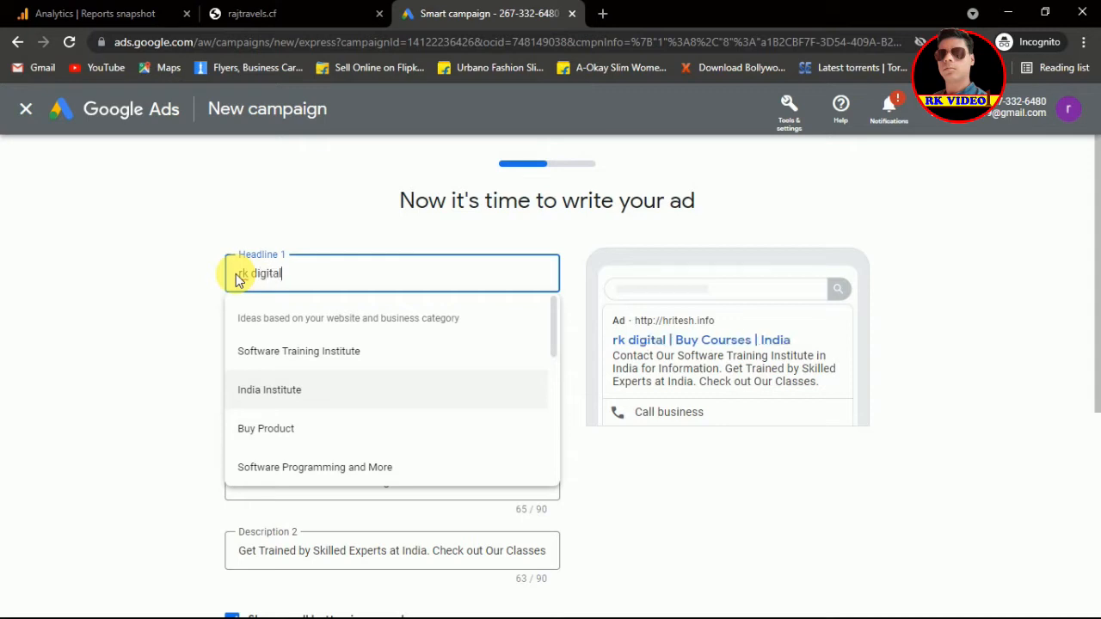
click(165, 317)
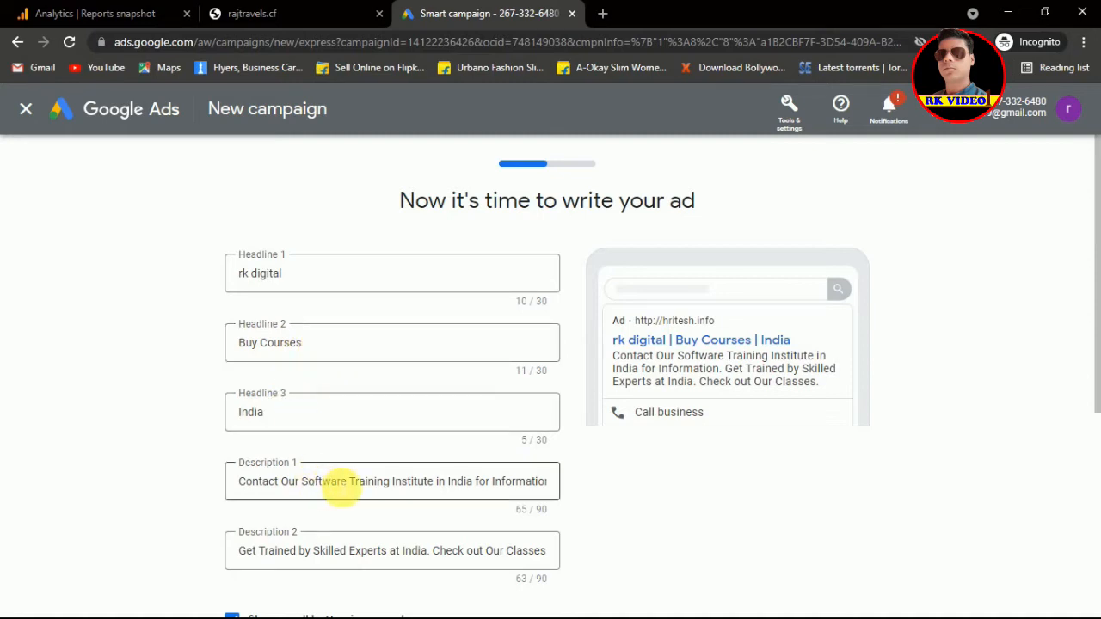
click(341, 485)
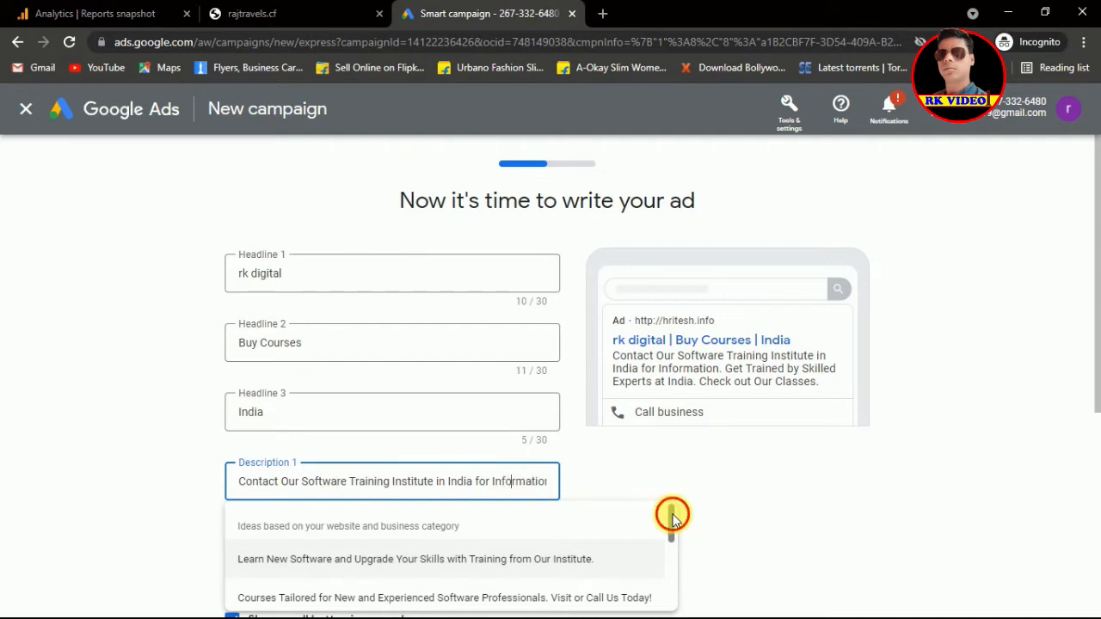
Step: Overwrite Description 1 with 'Join our courses at discount price', correcting the 'discout' typo
scroll(672, 527, down, 1)
scroll(672, 526, down, 3)
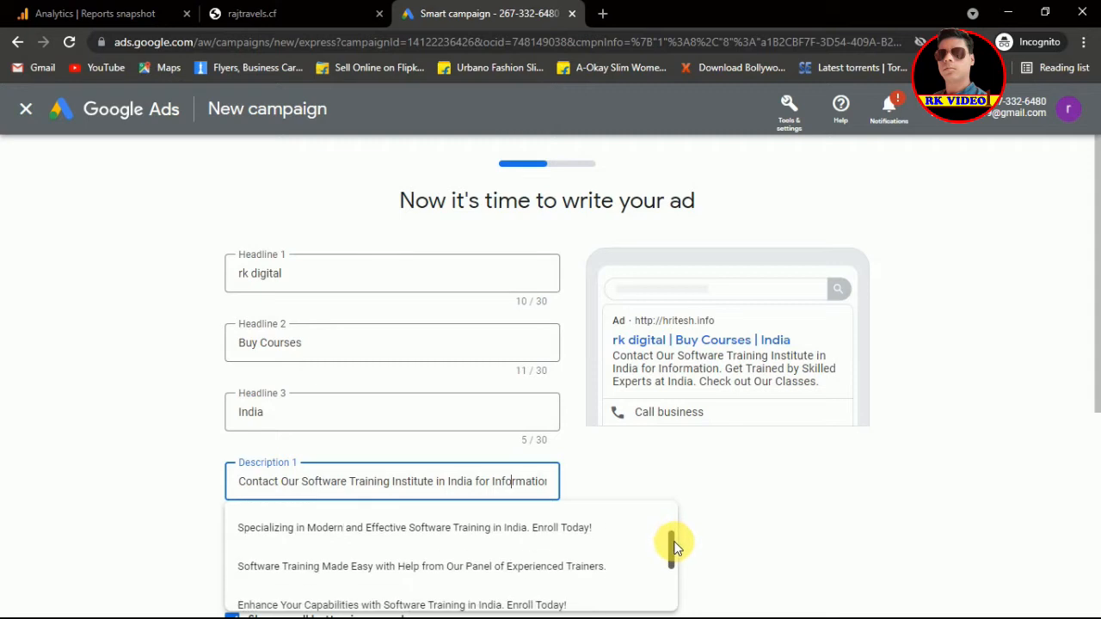
scroll(674, 550, down, 2)
scroll(673, 553, down, 1)
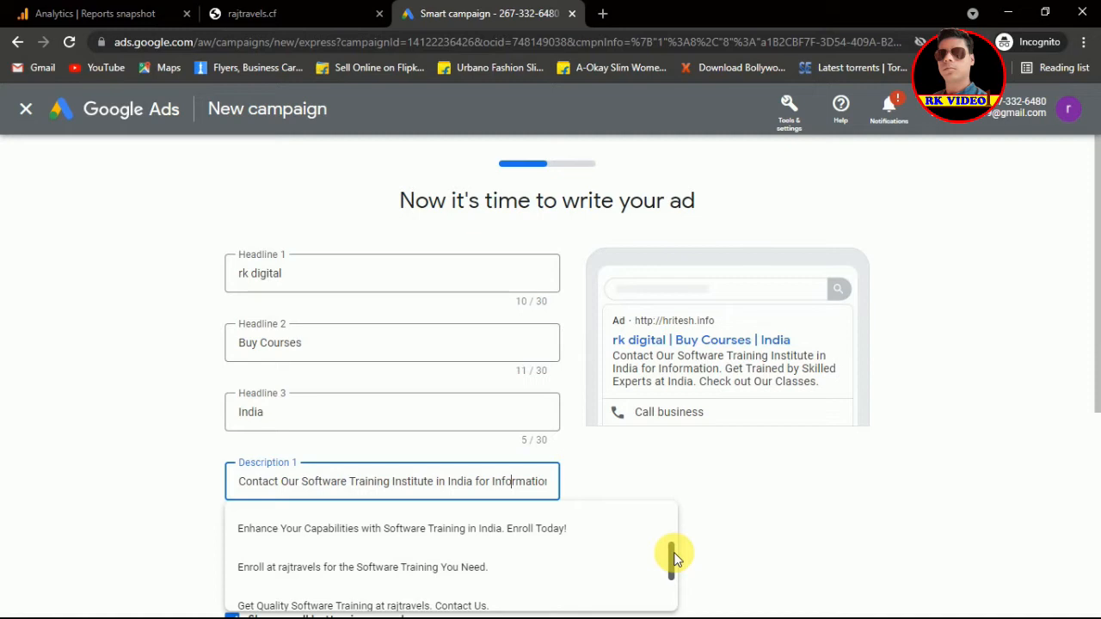
mouse_move(674, 558)
mouse_down()
mouse_move(674, 580)
mouse_move(676, 565)
mouse_up()
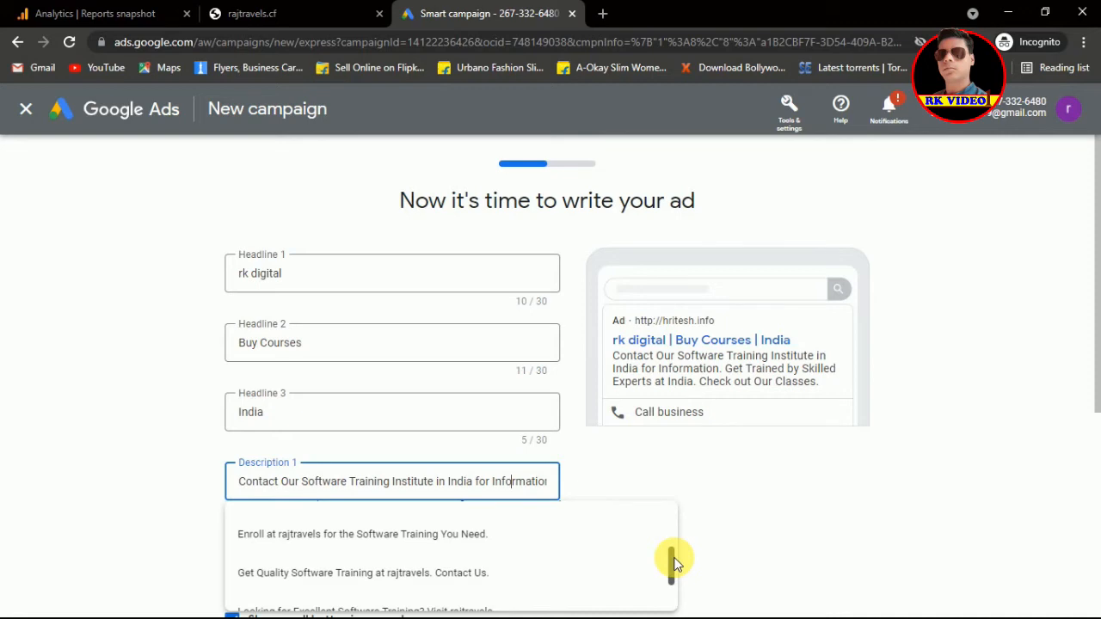
drag(675, 563, 675, 591)
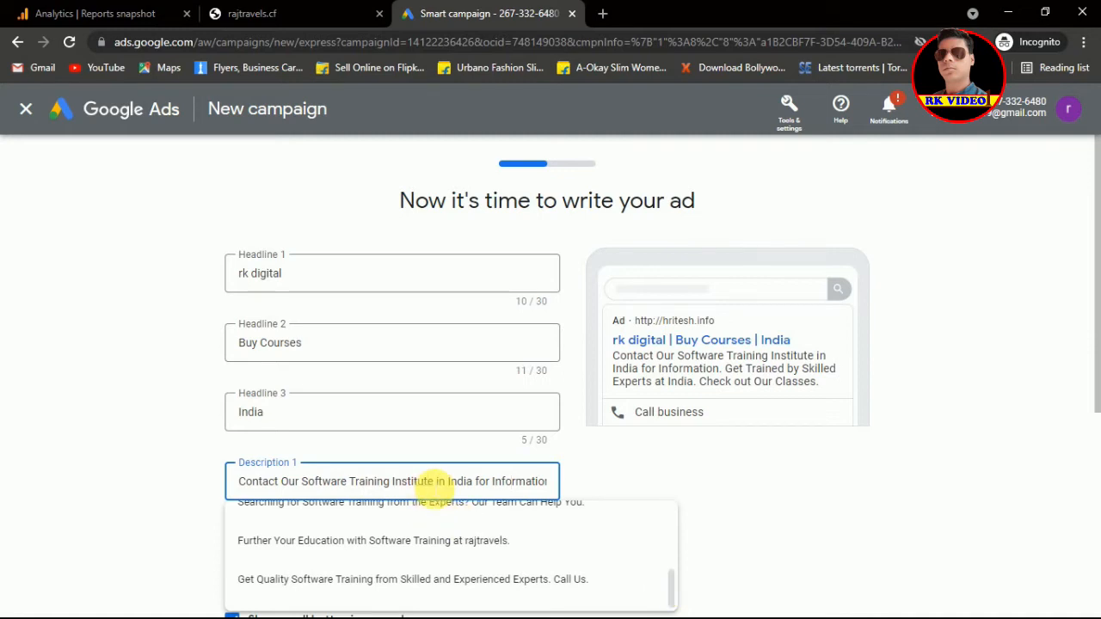
triple_click(435, 483)
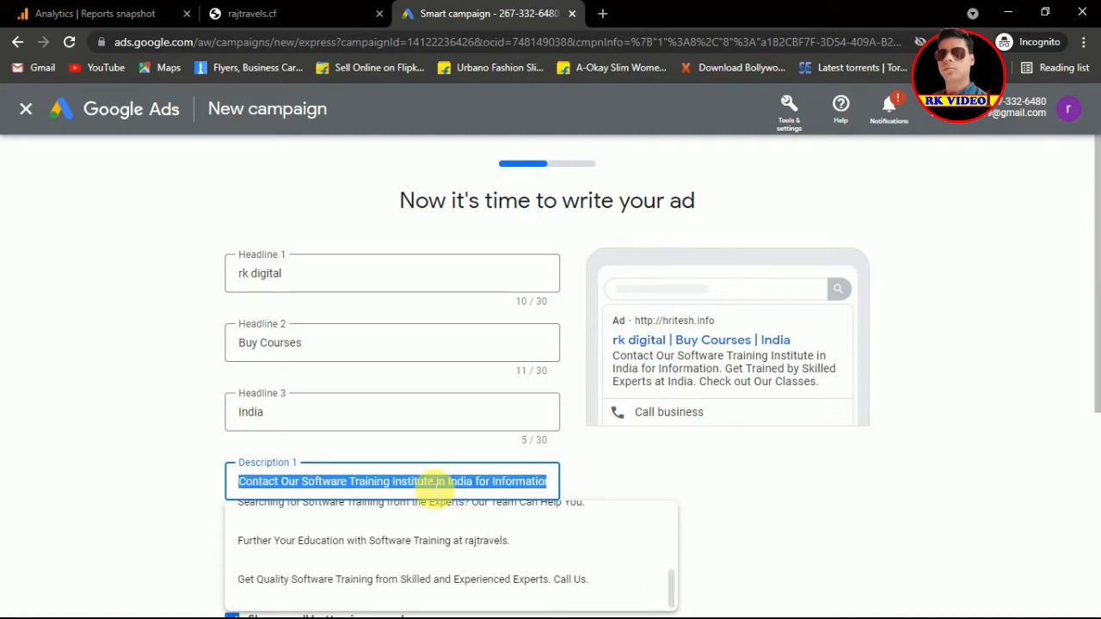
text(Join)
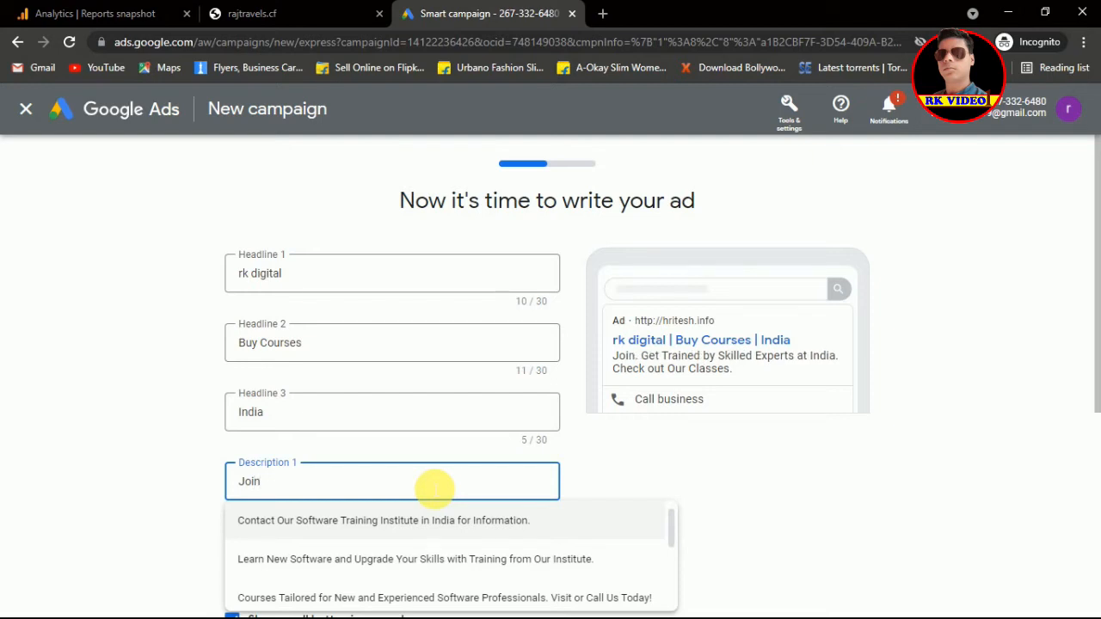
text( our c)
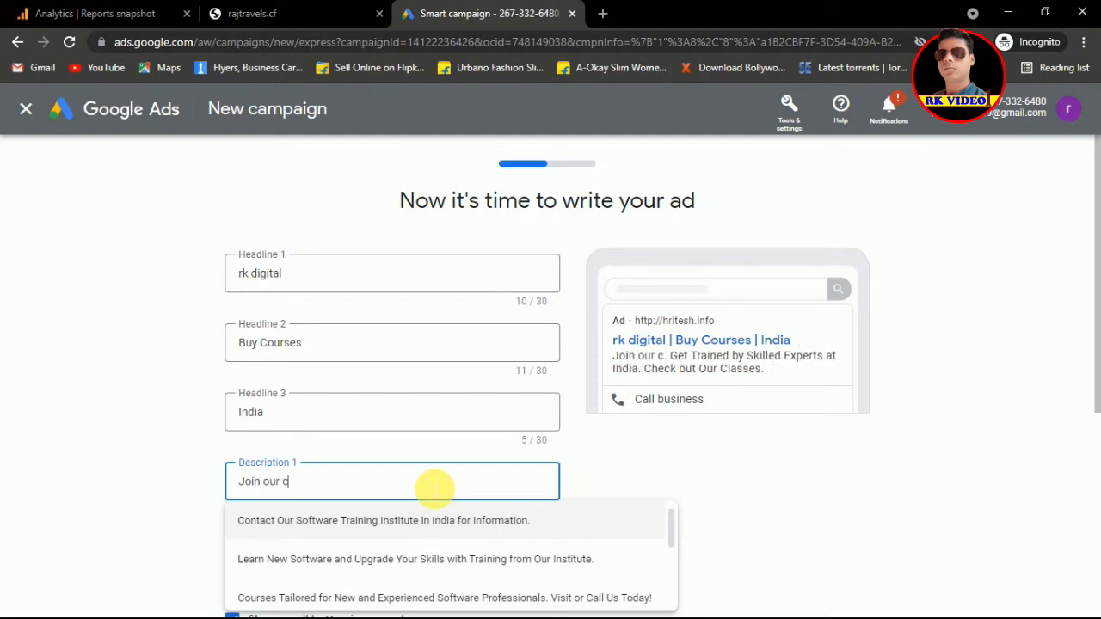
text(ourses)
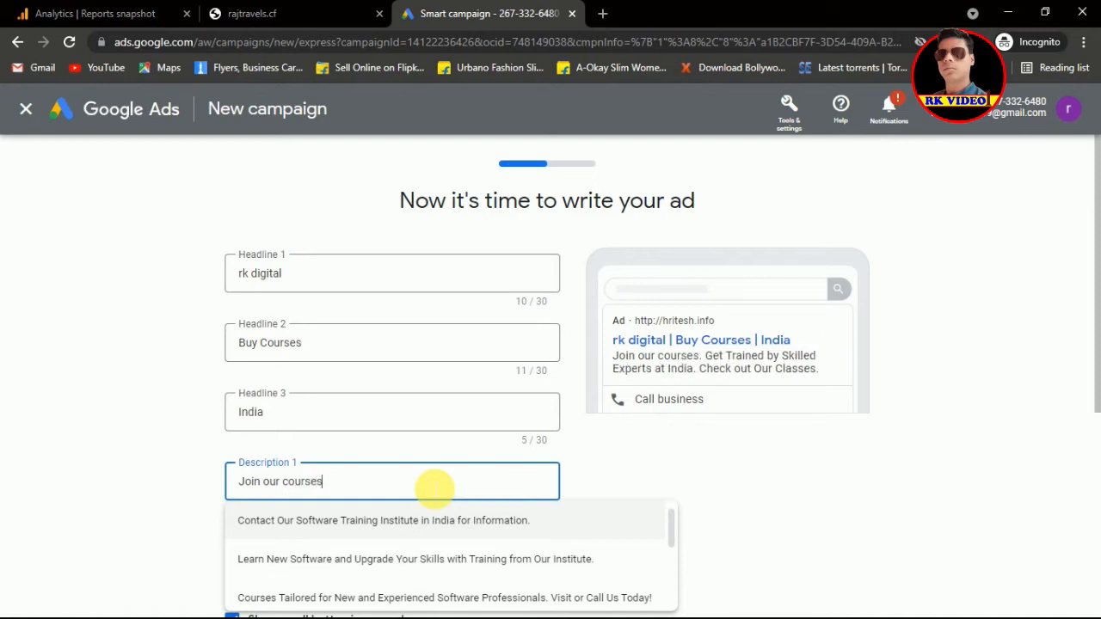
text( at)
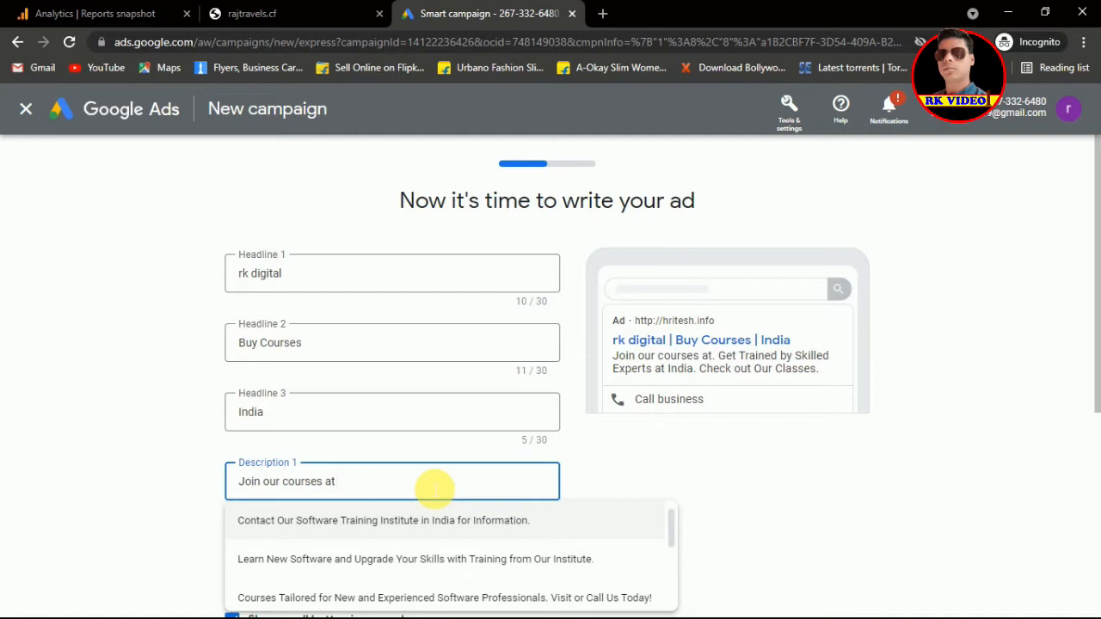
text(discount price)
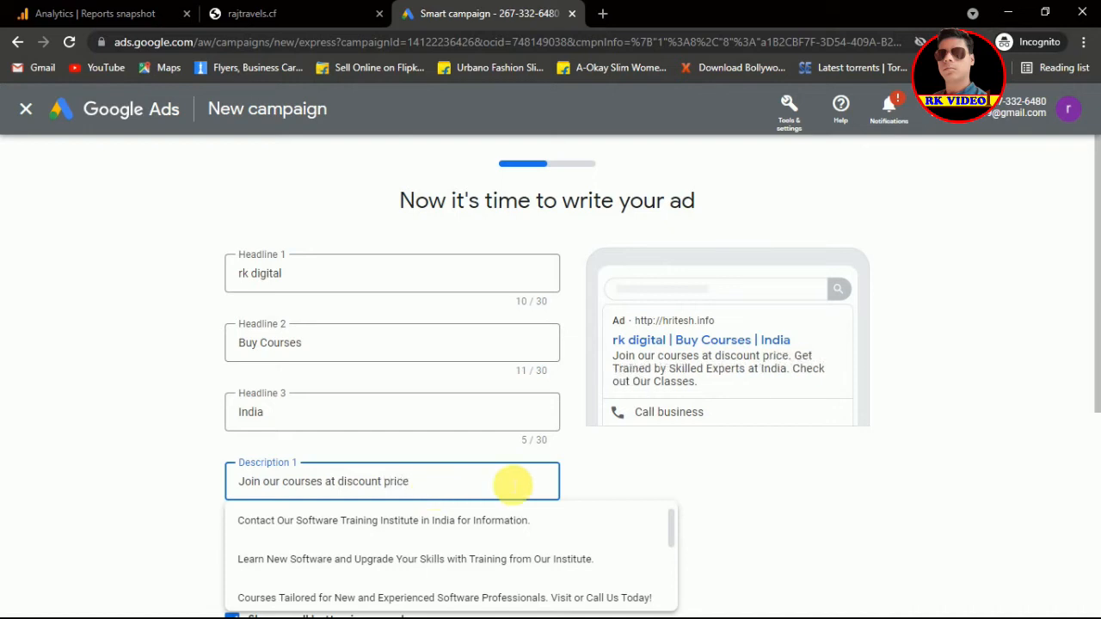
click(965, 479)
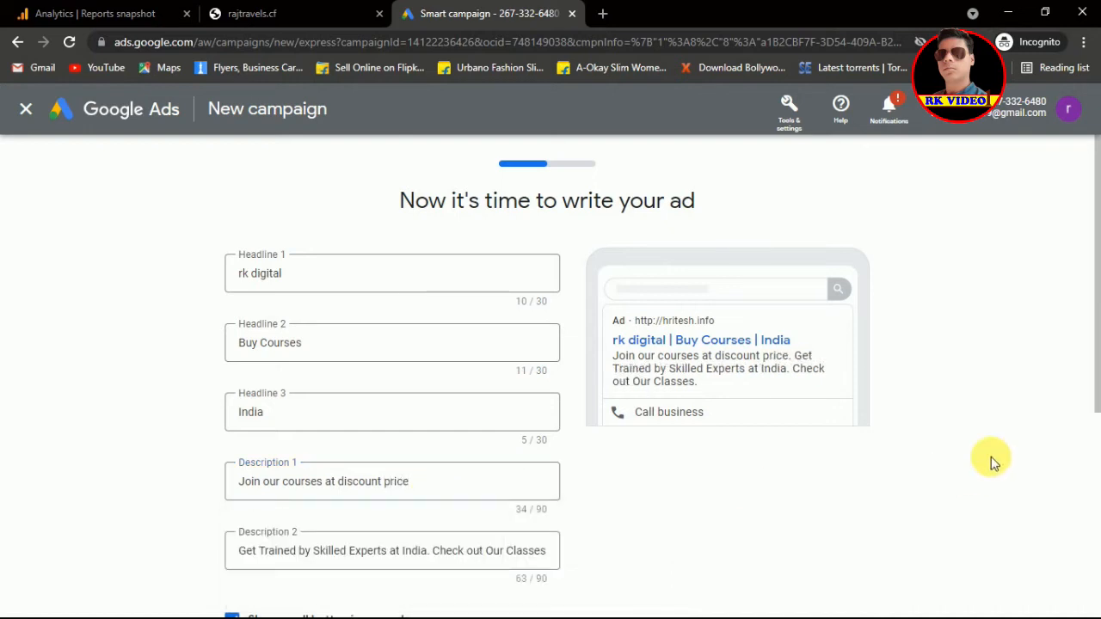
Step: Keep Description 2, enter the business phone number for calls, and save the ad
drag(1097, 387, 1093, 479)
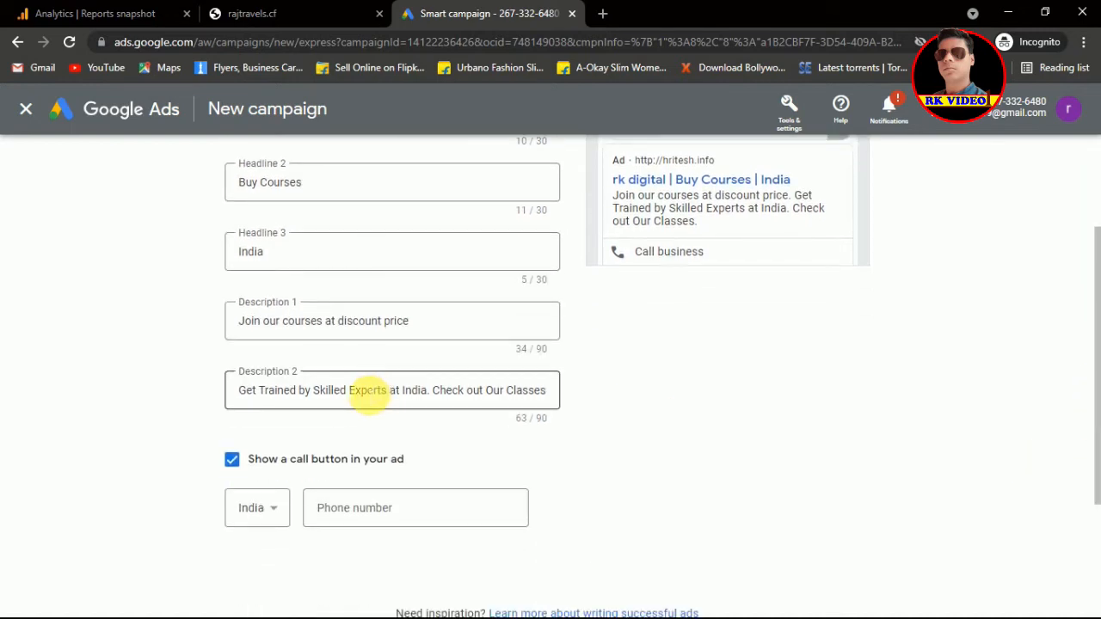
click(368, 394)
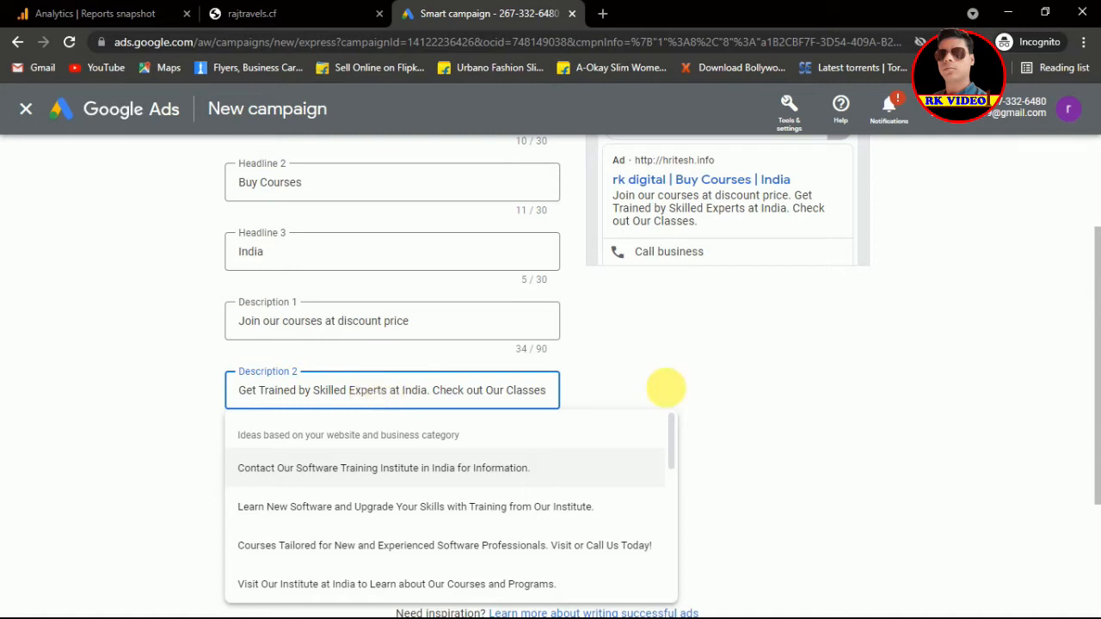
click(754, 389)
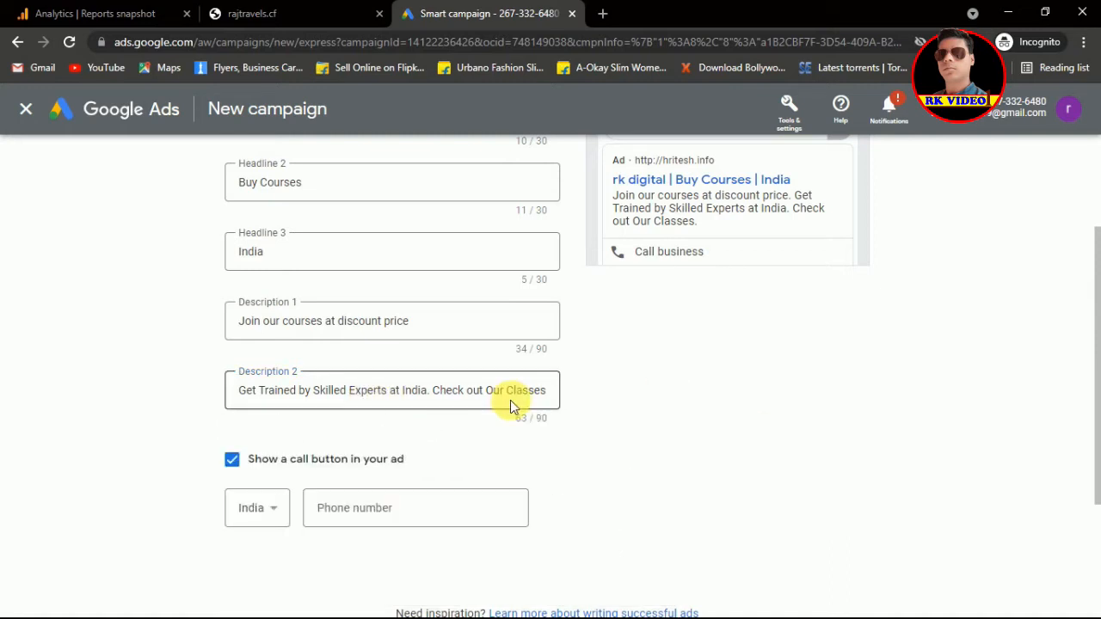
click(374, 516)
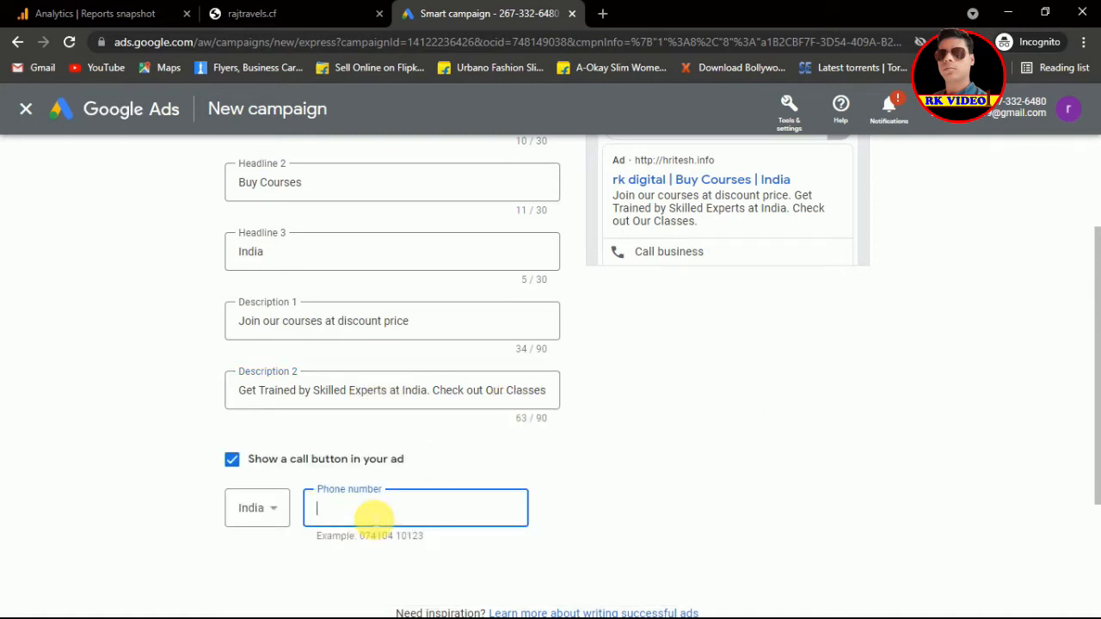
click(594, 556)
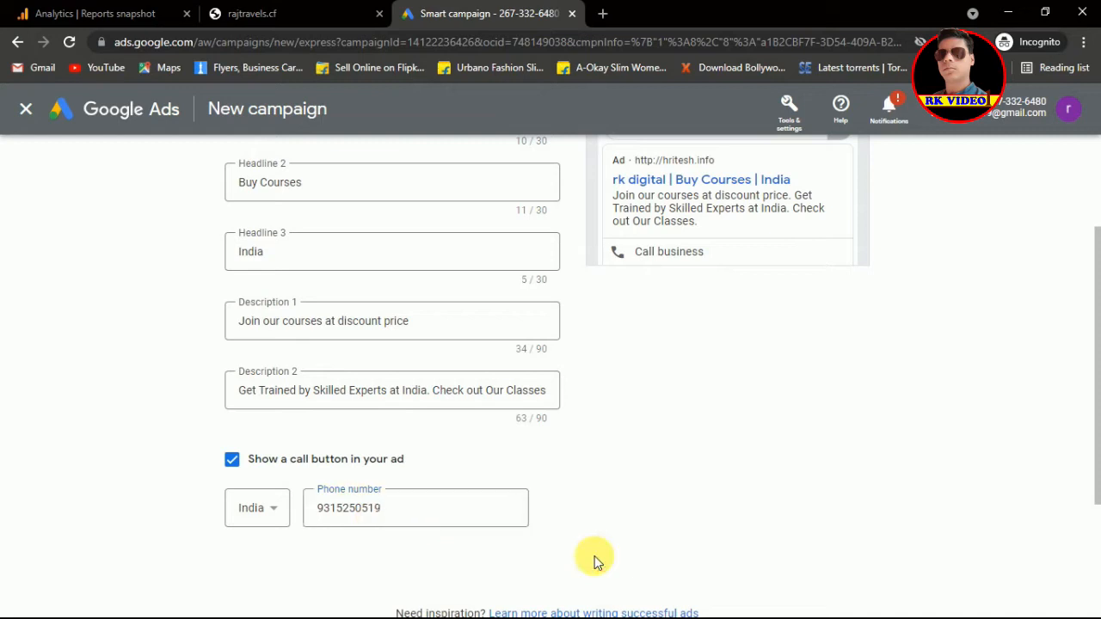
drag(1093, 457, 1097, 551)
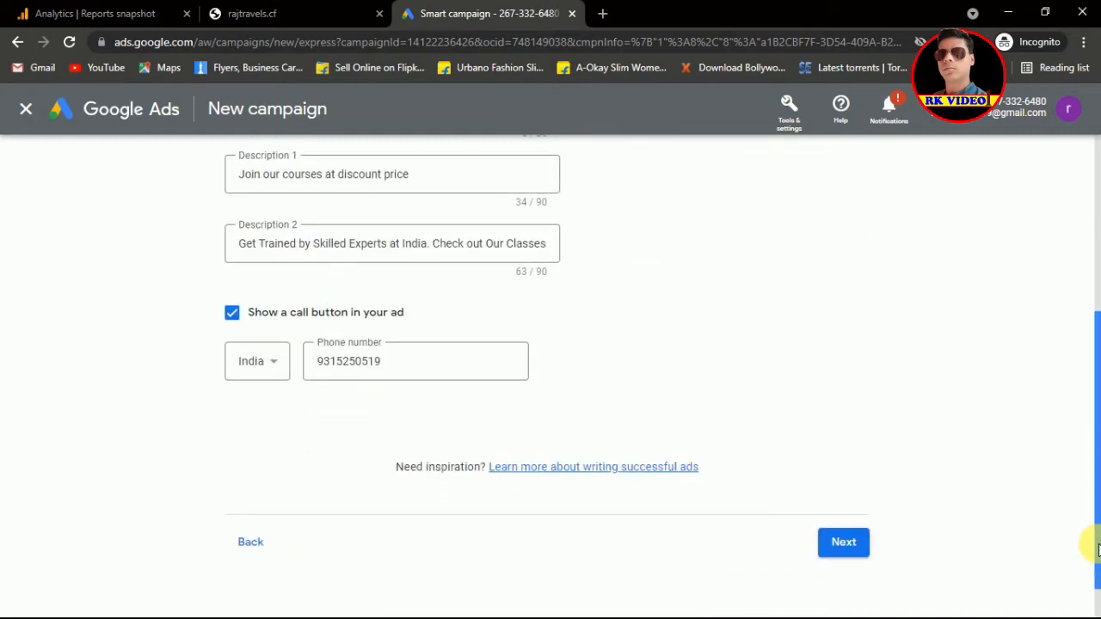
click(847, 541)
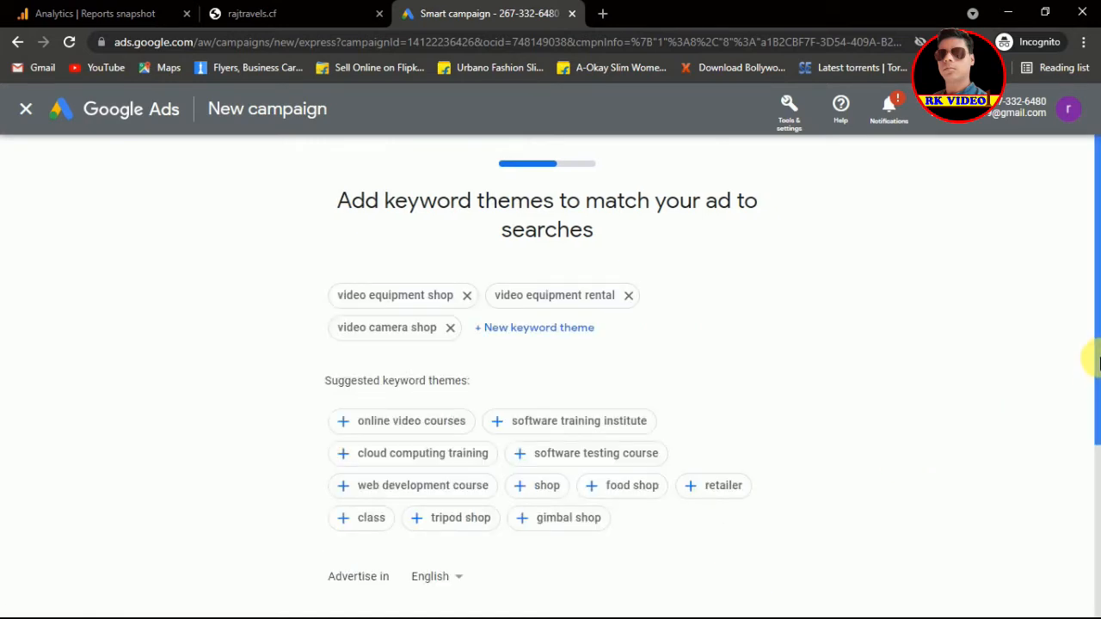
Step: Add 'online video courses' and 'class' themes; remove video camera shop, equipment shop and equipment rental
drag(1097, 361, 1084, 482)
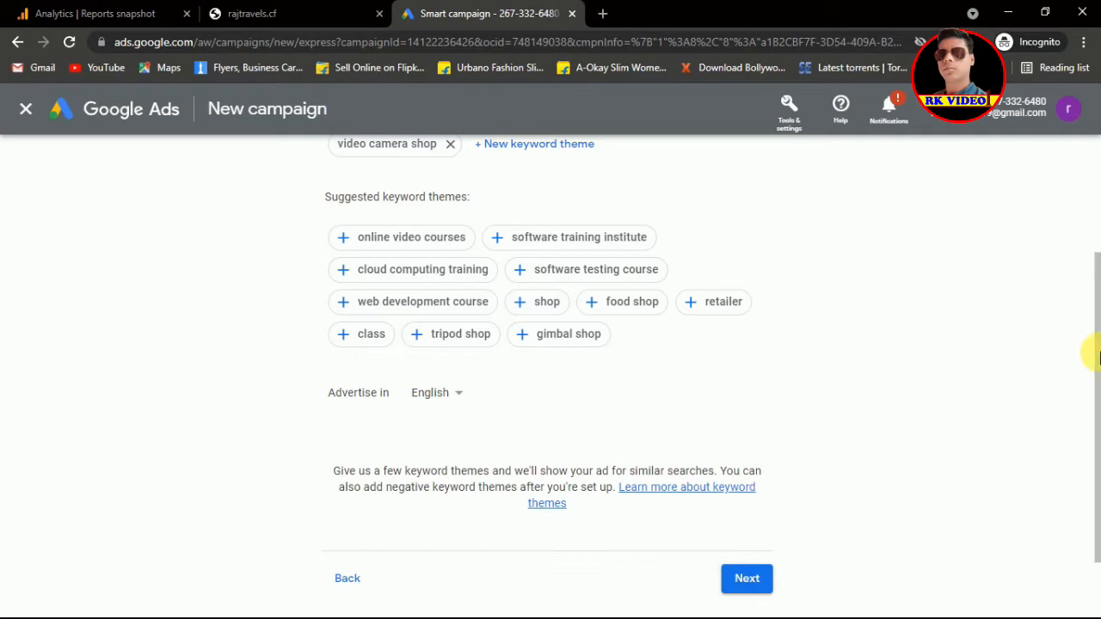
drag(1097, 349, 1097, 258)
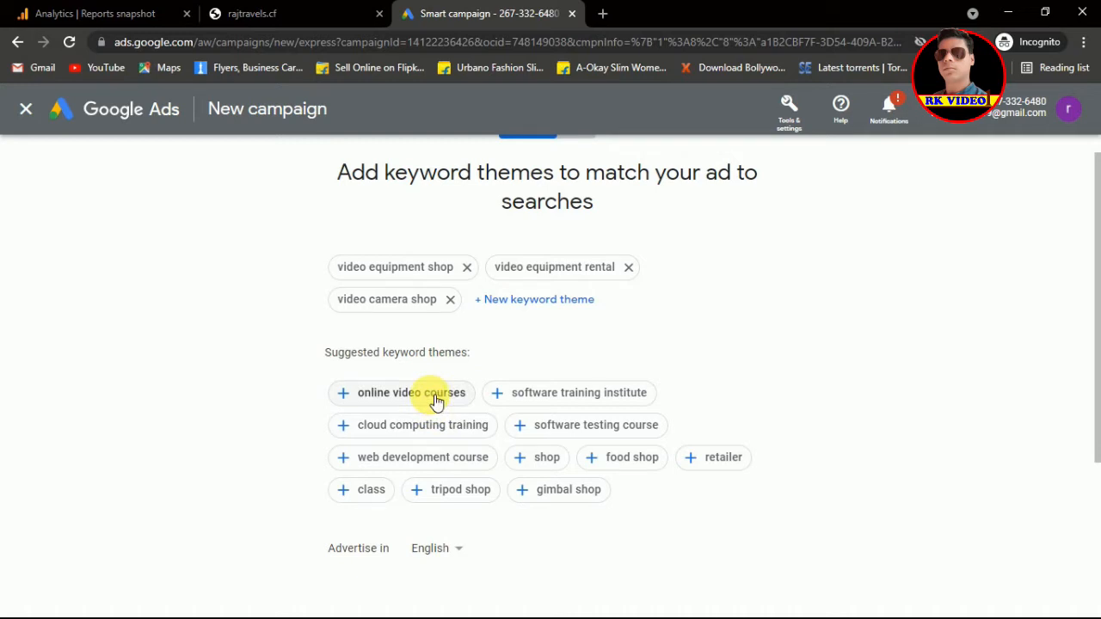
click(437, 397)
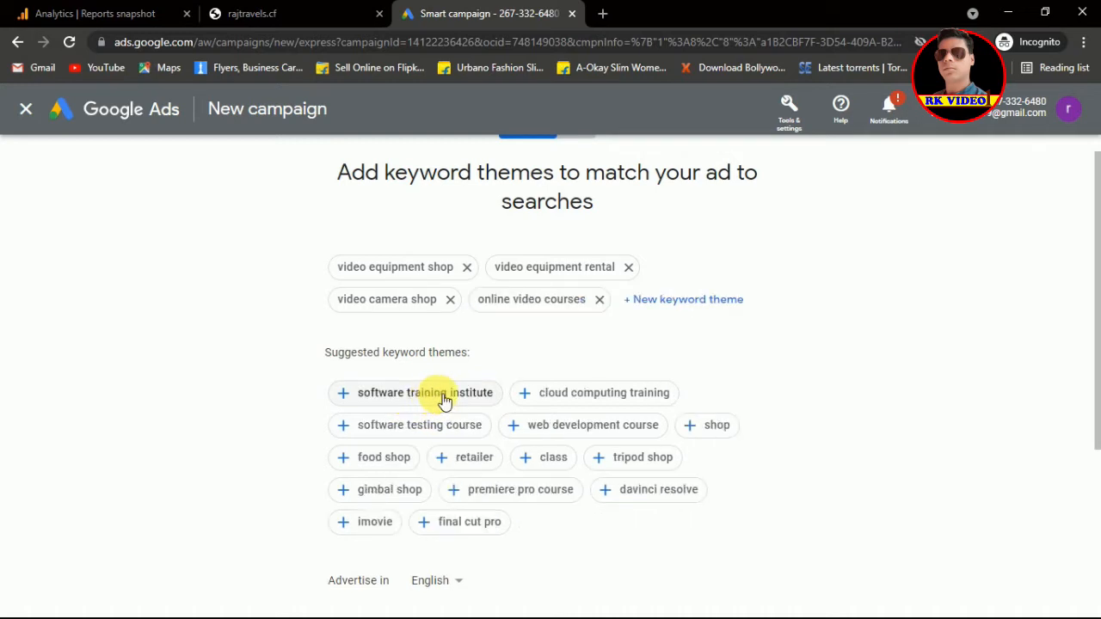
click(449, 299)
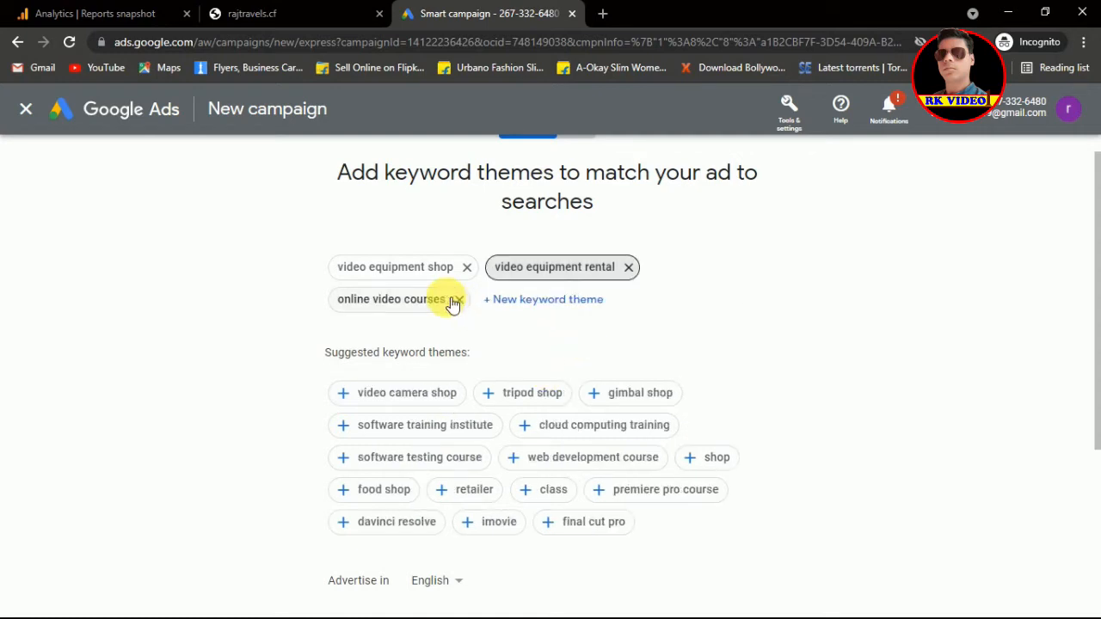
click(467, 269)
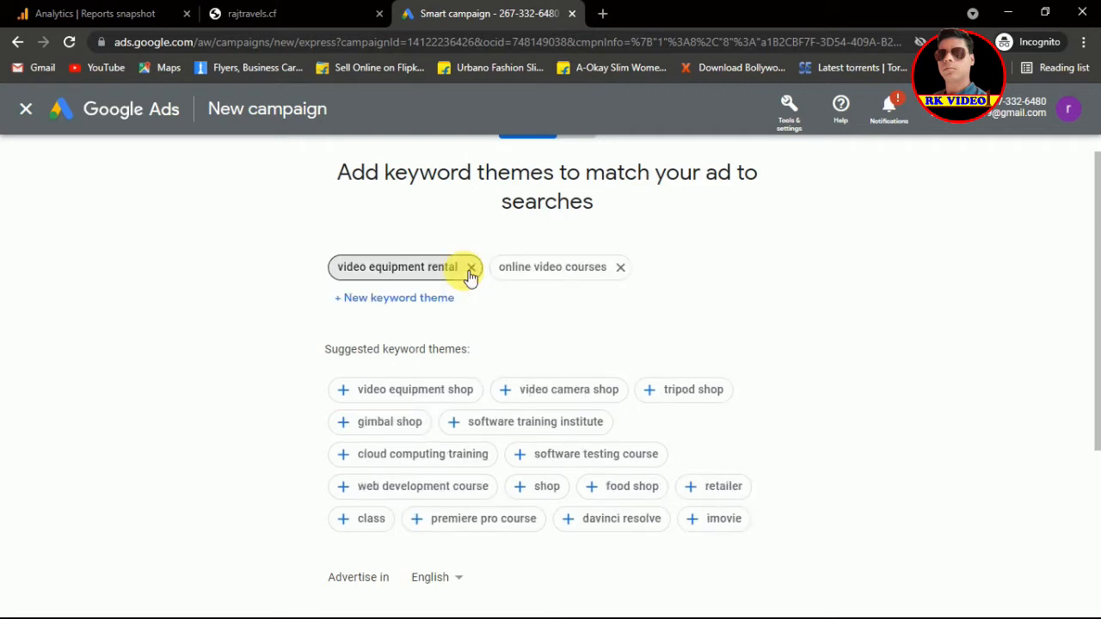
click(472, 269)
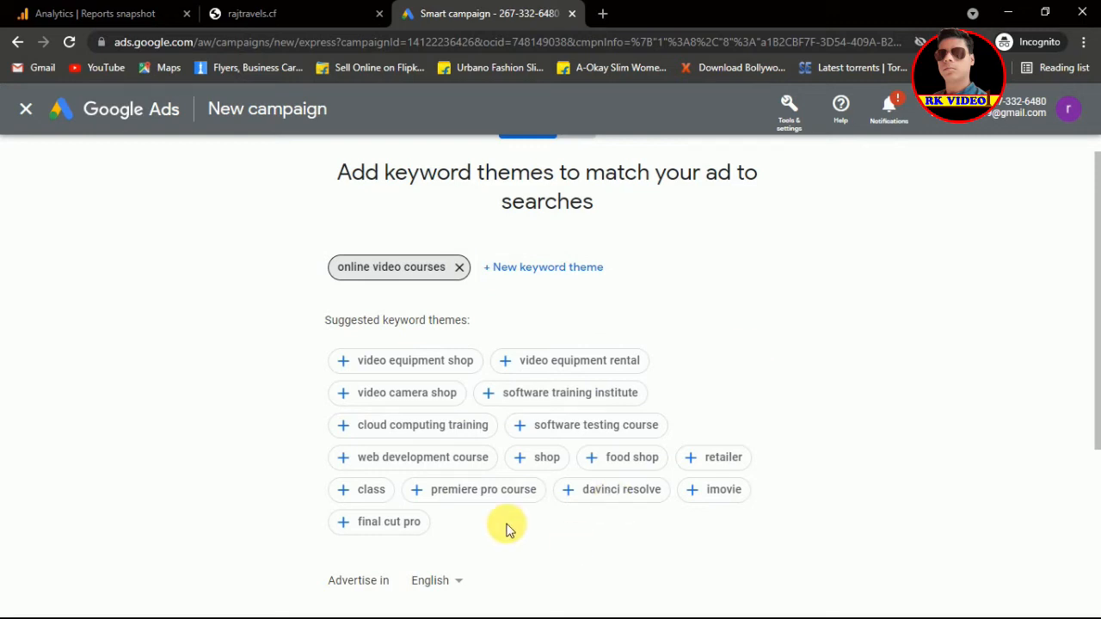
click(381, 500)
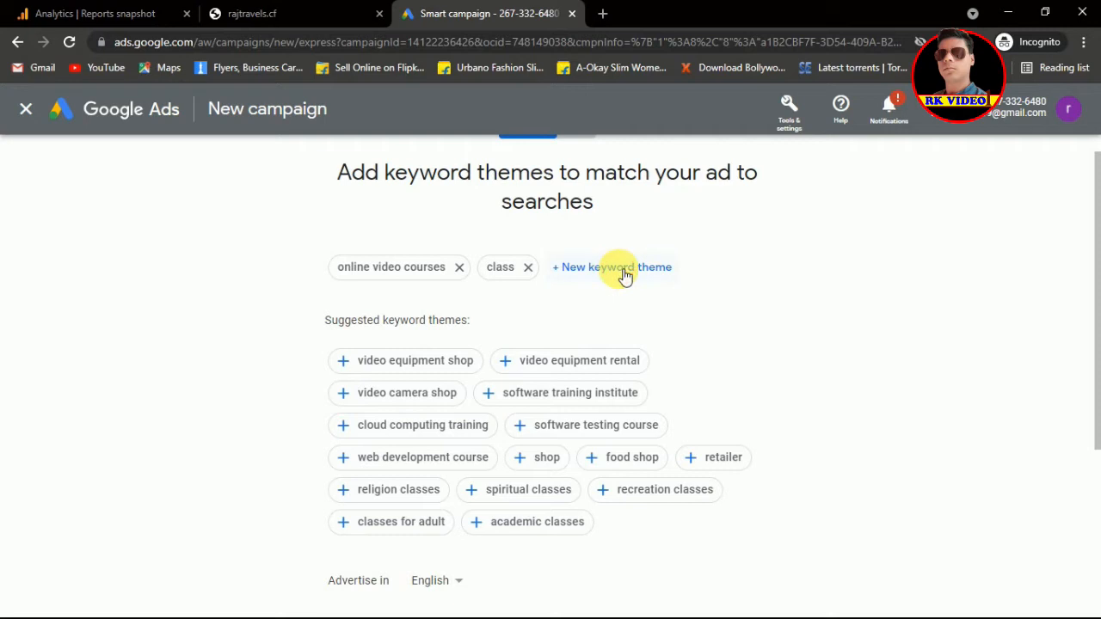
Step: Search 'Digital marketing', add the 'digital marketing course' theme, and confirm the keyword themes
click(624, 273)
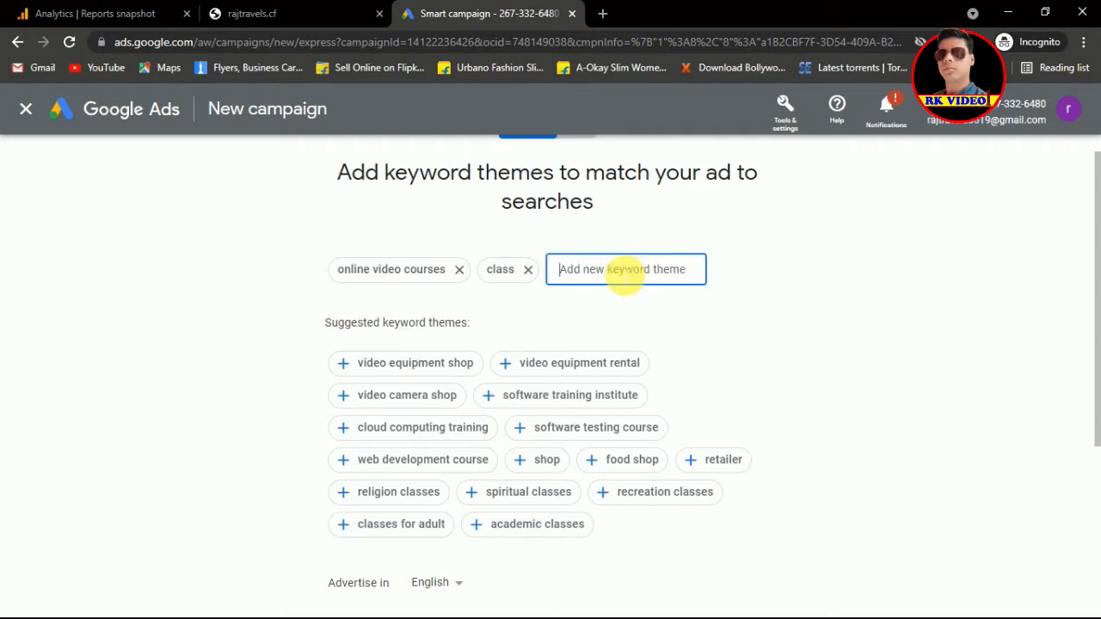
text(Digital)
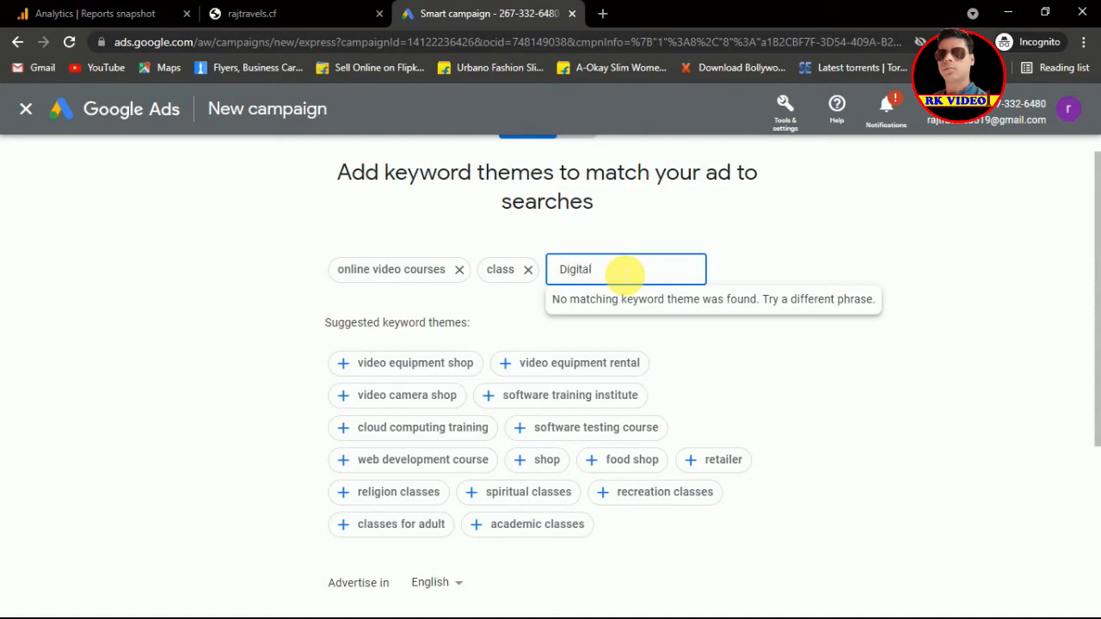
text( marketing)
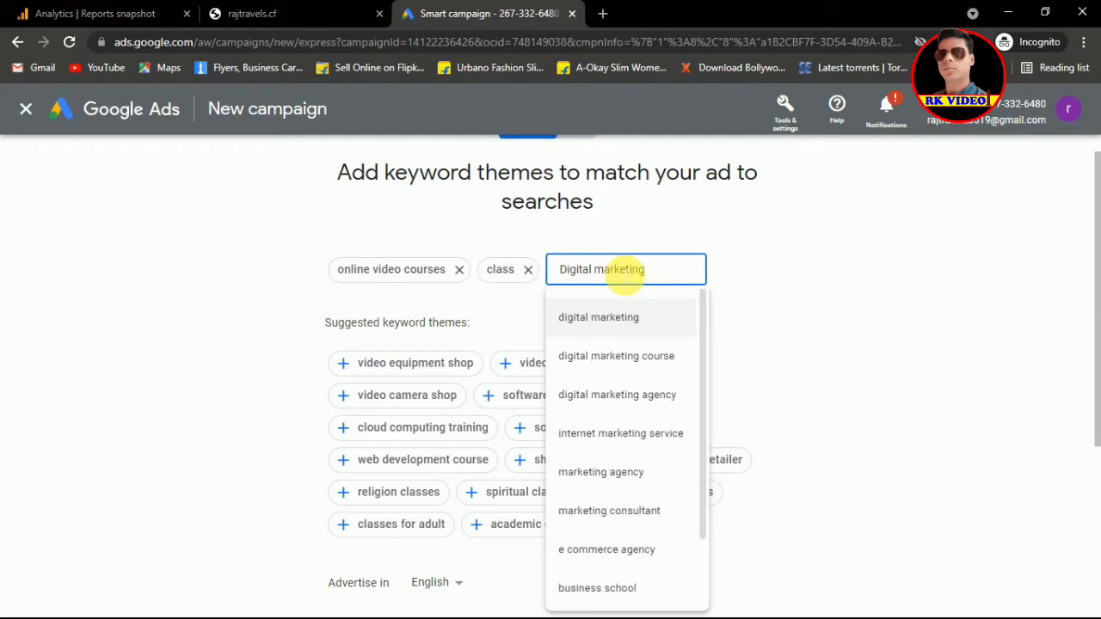
click(607, 371)
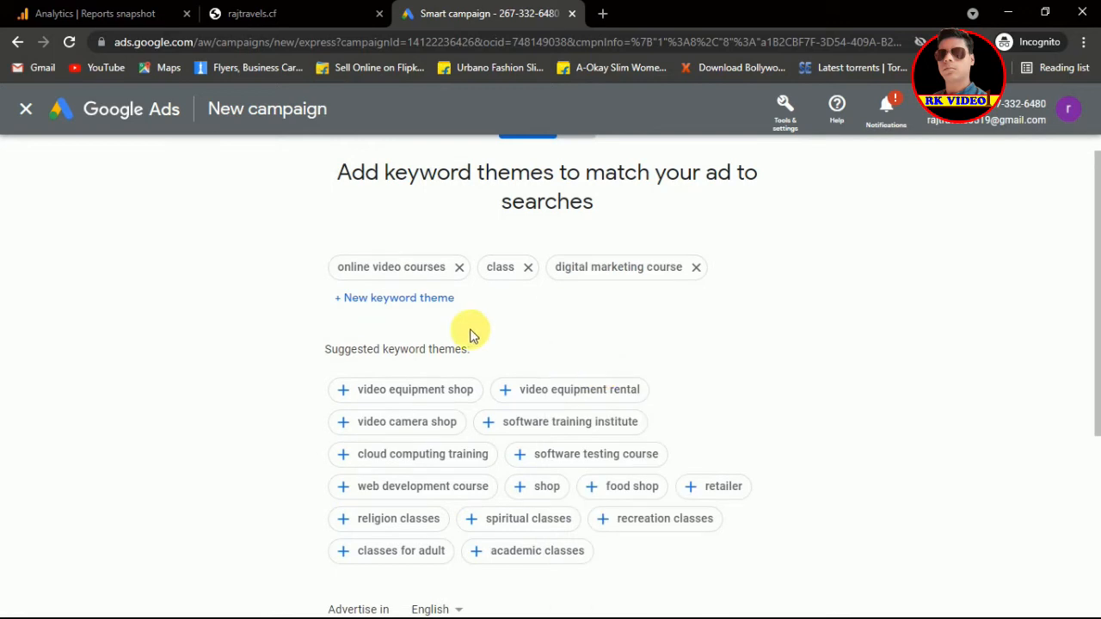
drag(1093, 312, 1096, 478)
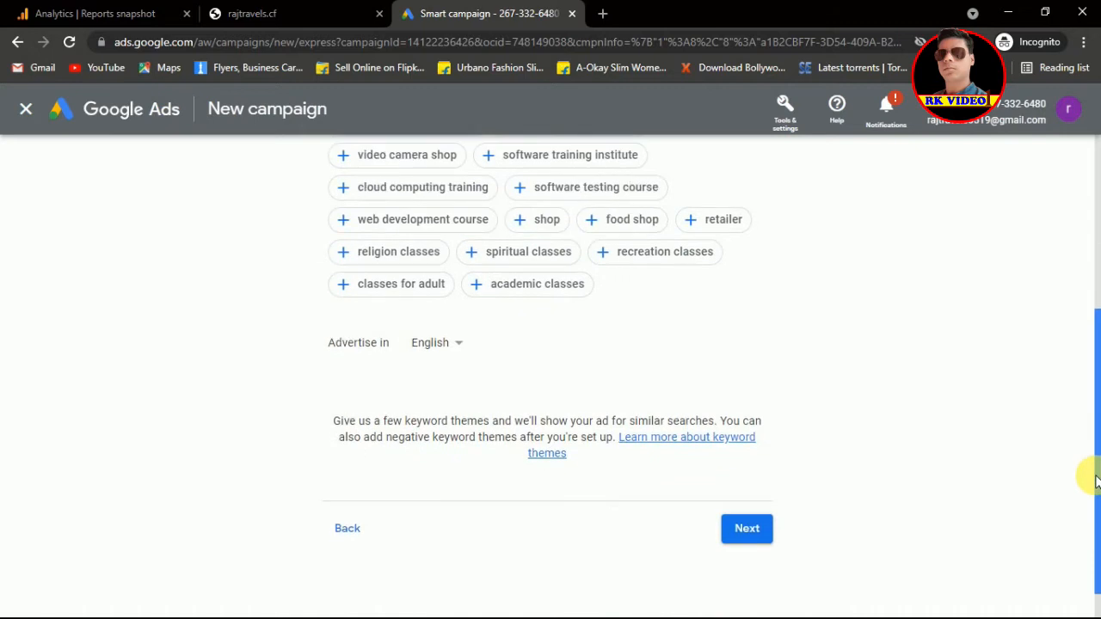
click(751, 525)
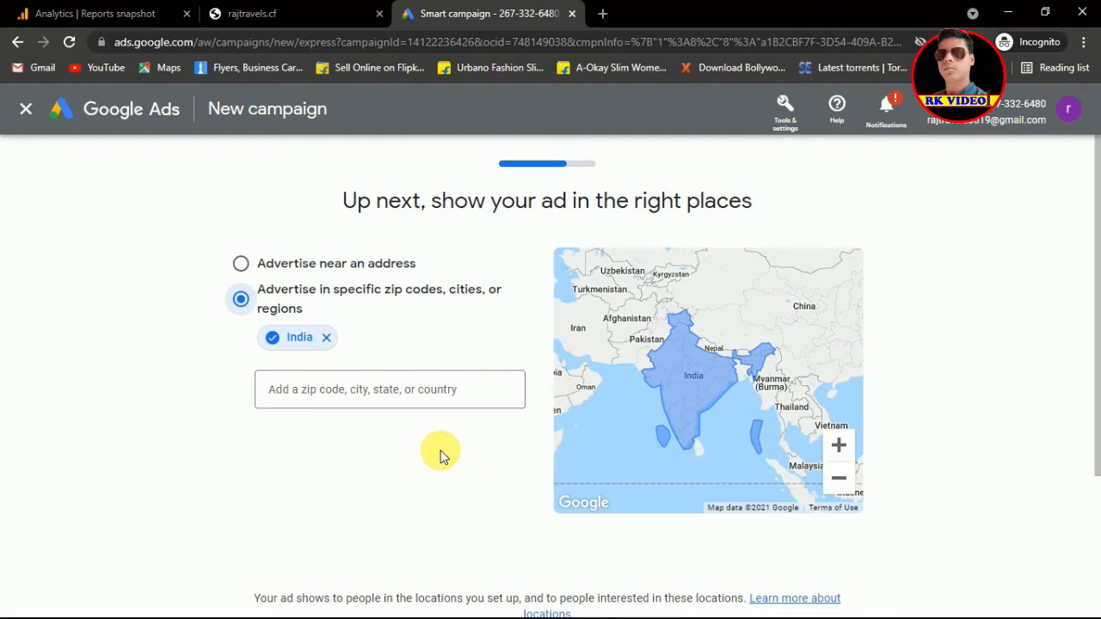
Step: Target the postal code '110092, Delhi, India' in addition to India
click(348, 396)
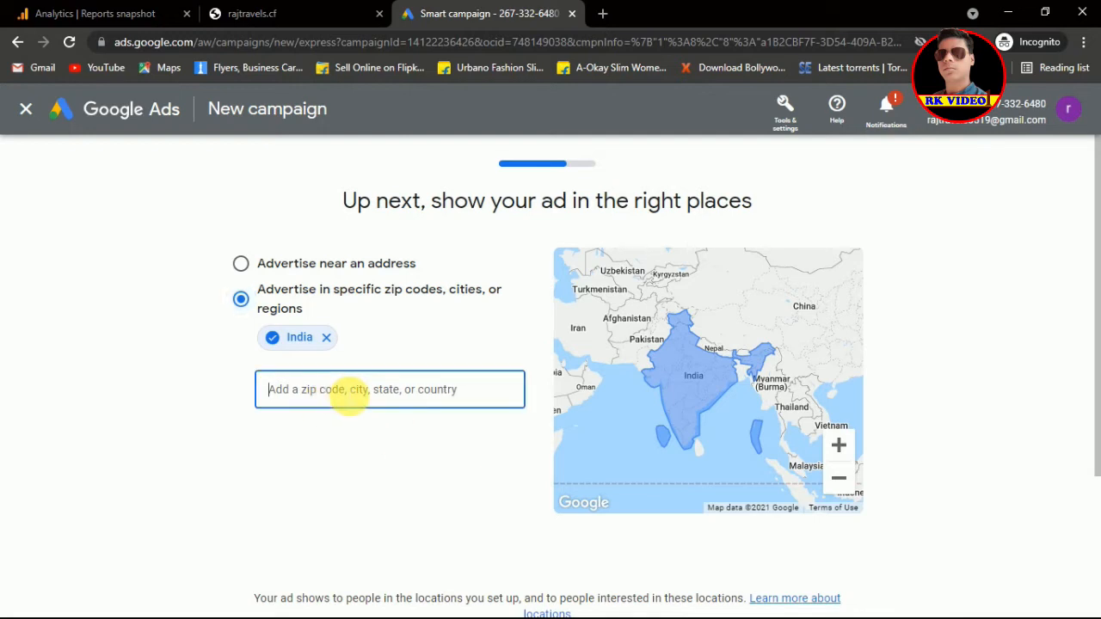
text(110)
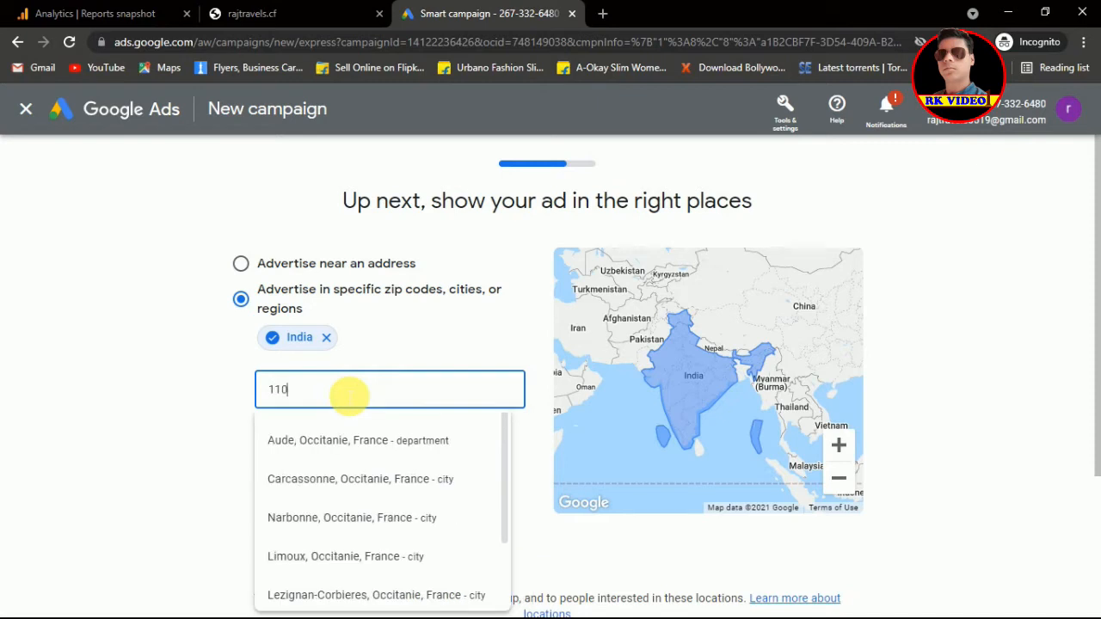
text(092)
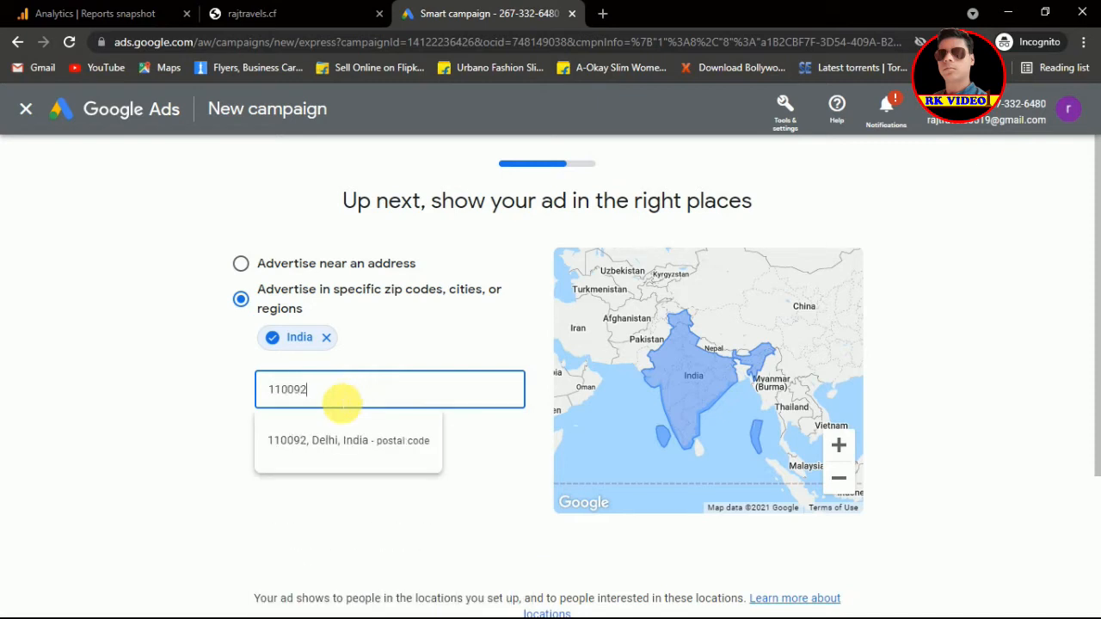
click(322, 443)
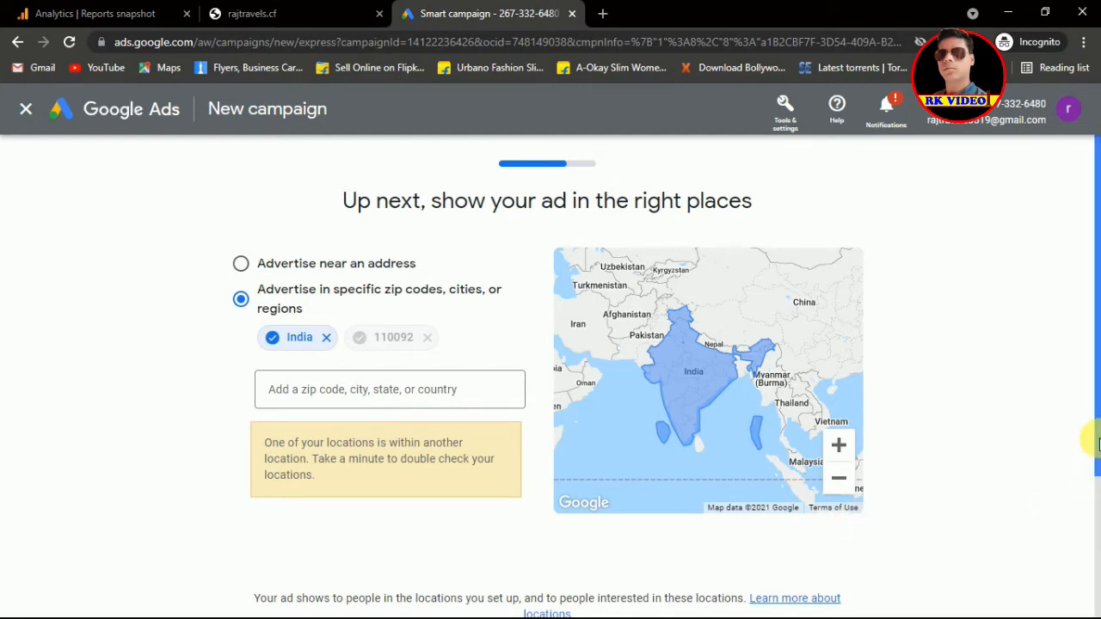
drag(1097, 449, 1097, 514)
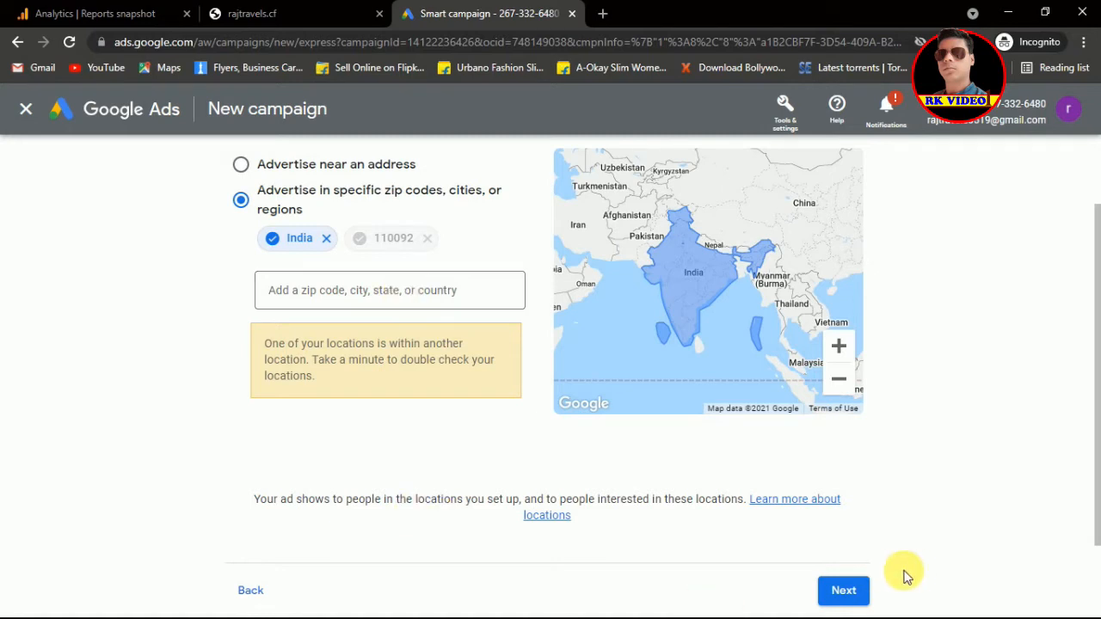
Step: On the budget step, choose 'Enter your own budget' and slide it down to ₹102
click(850, 602)
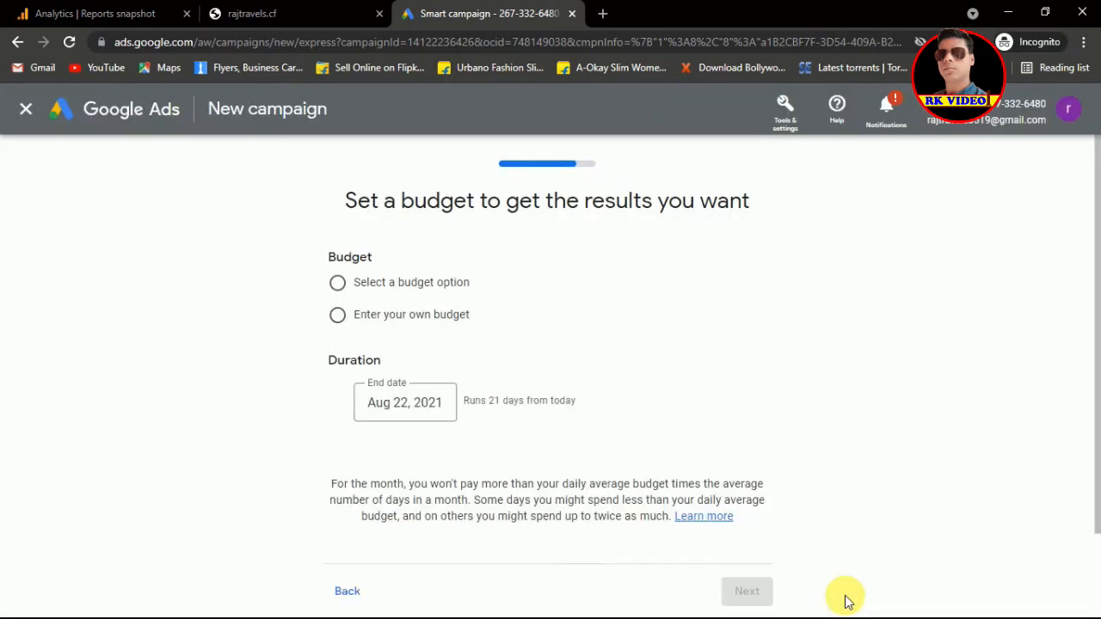
drag(1096, 345, 1098, 401)
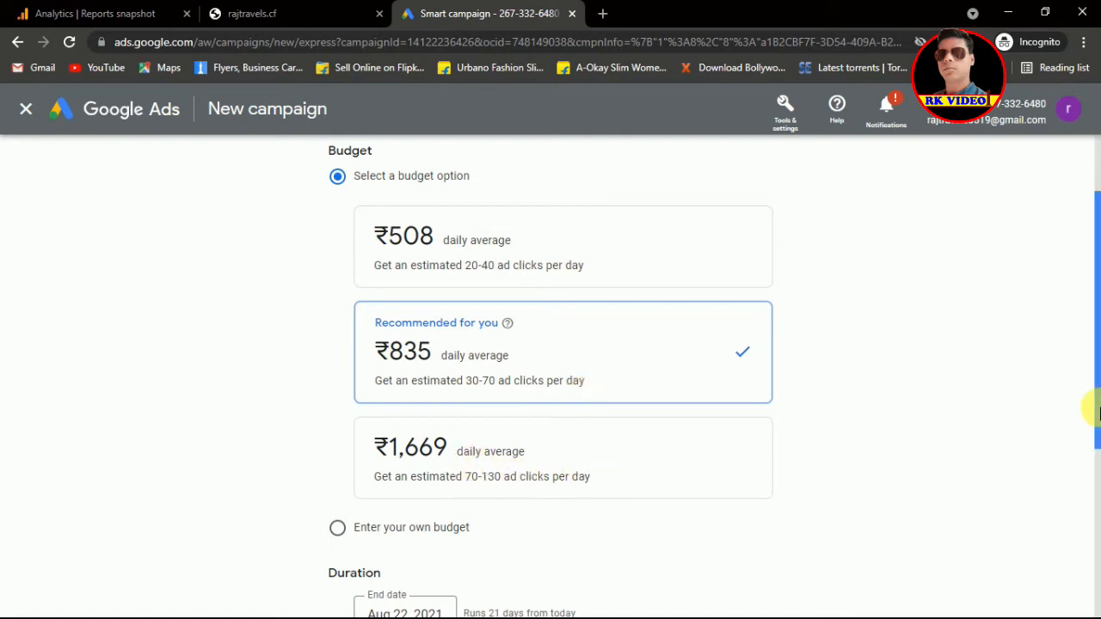
drag(1090, 386, 1098, 457)
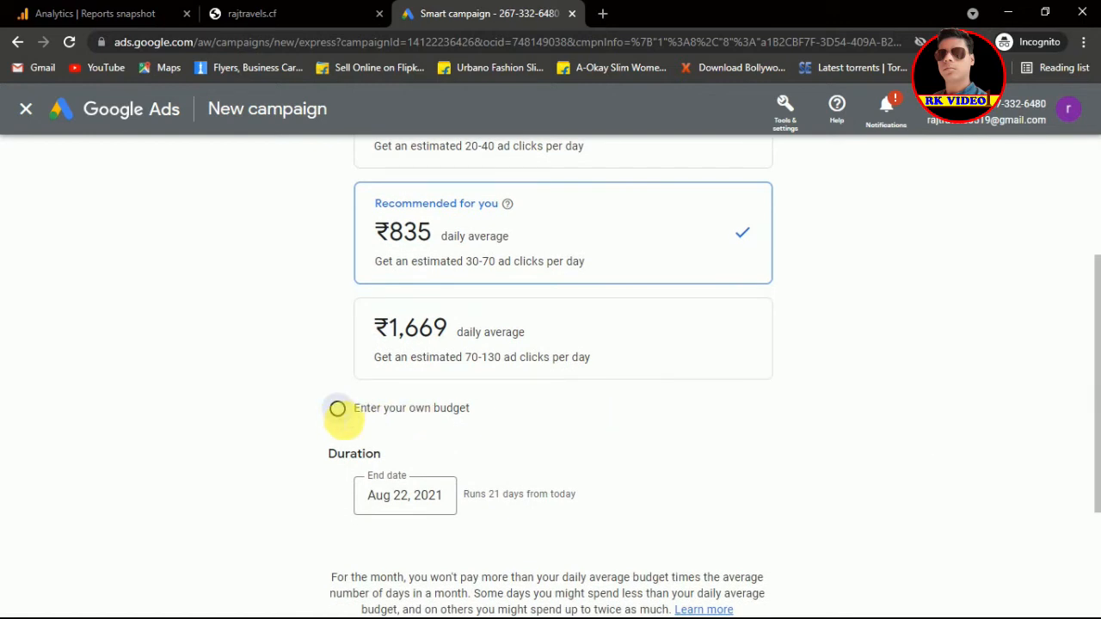
click(338, 410)
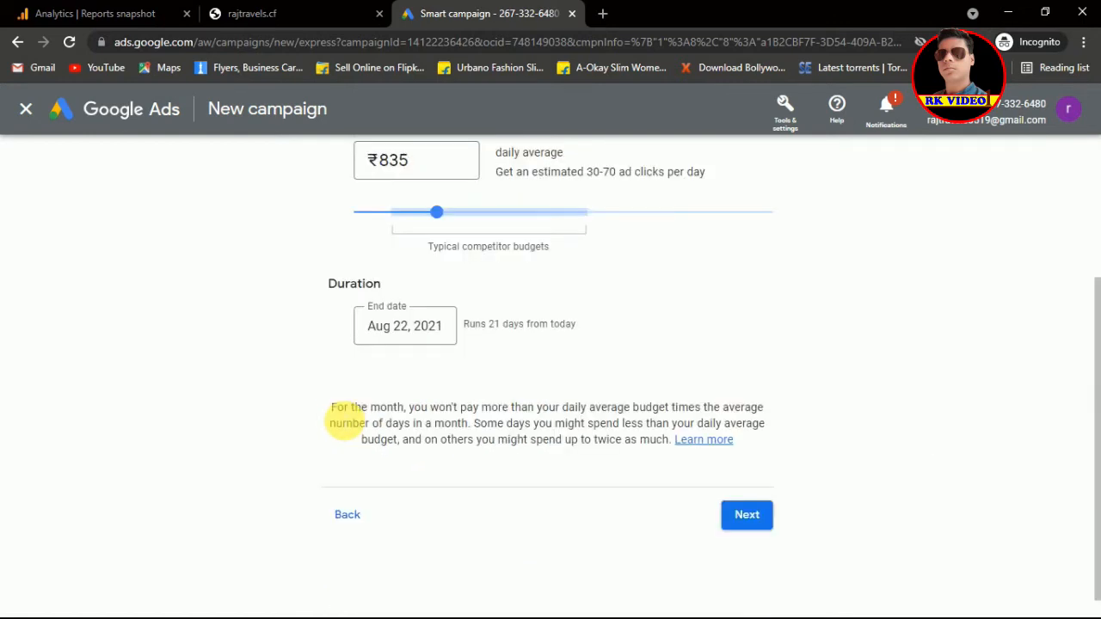
drag(1098, 338, 1096, 251)
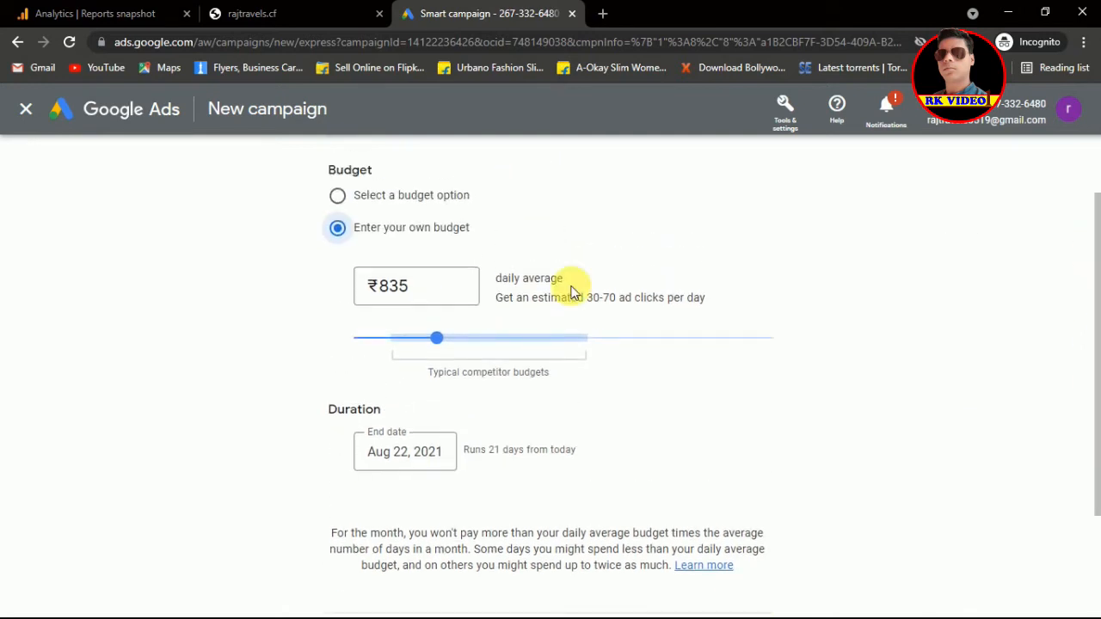
drag(437, 341, 369, 343)
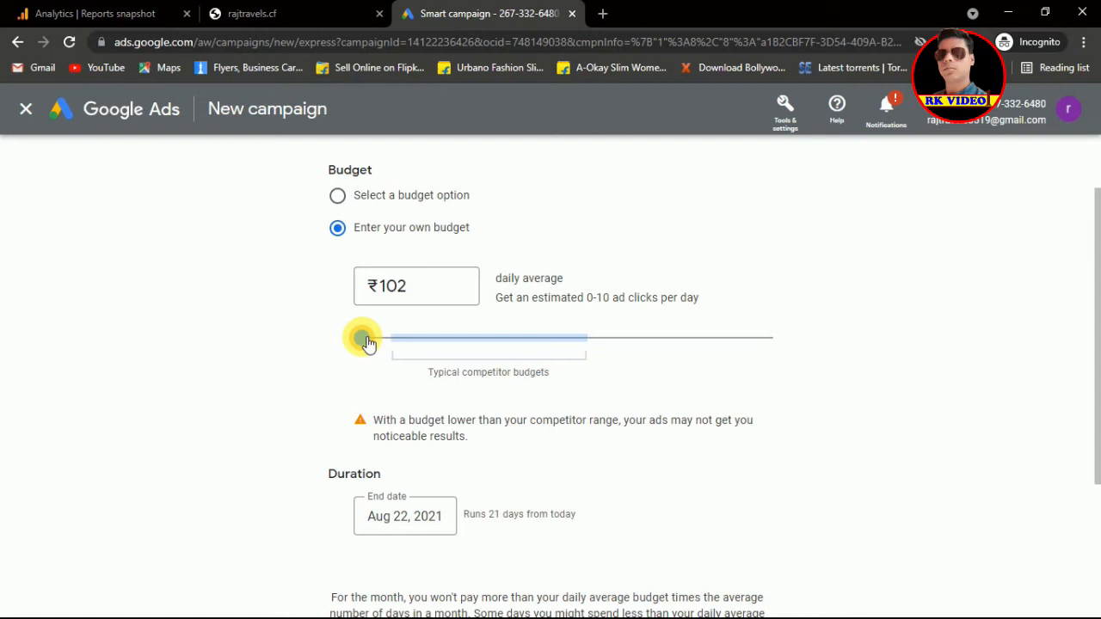
Step: Replace the daily budget amount with ₹200
click(403, 289)
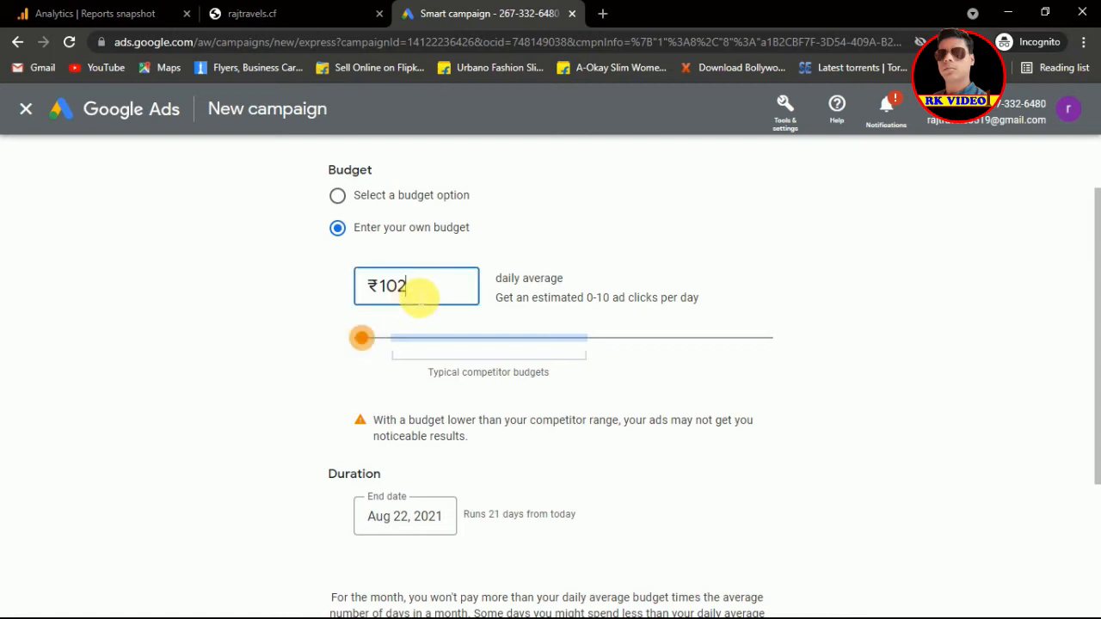
key(BackSpace)
text(0)
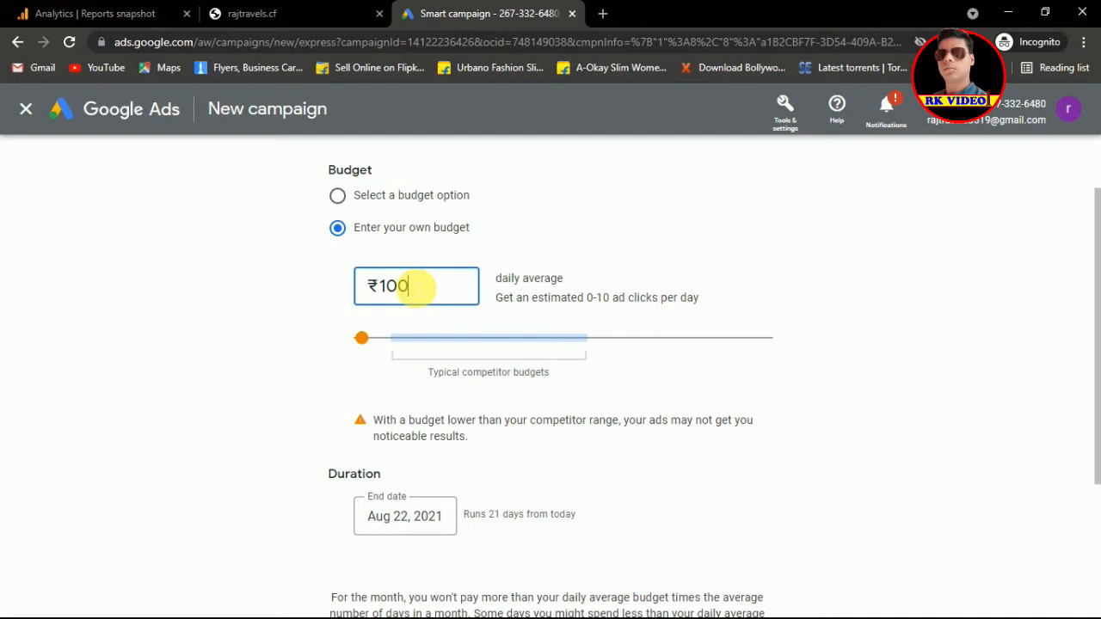
double_click(396, 287)
text(200)
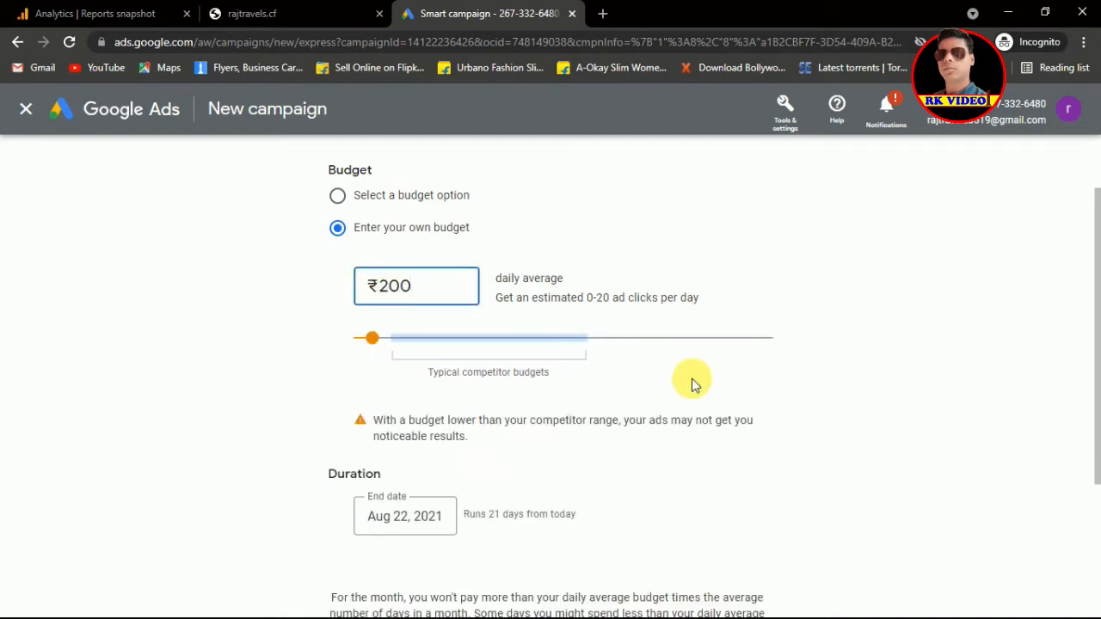
click(865, 379)
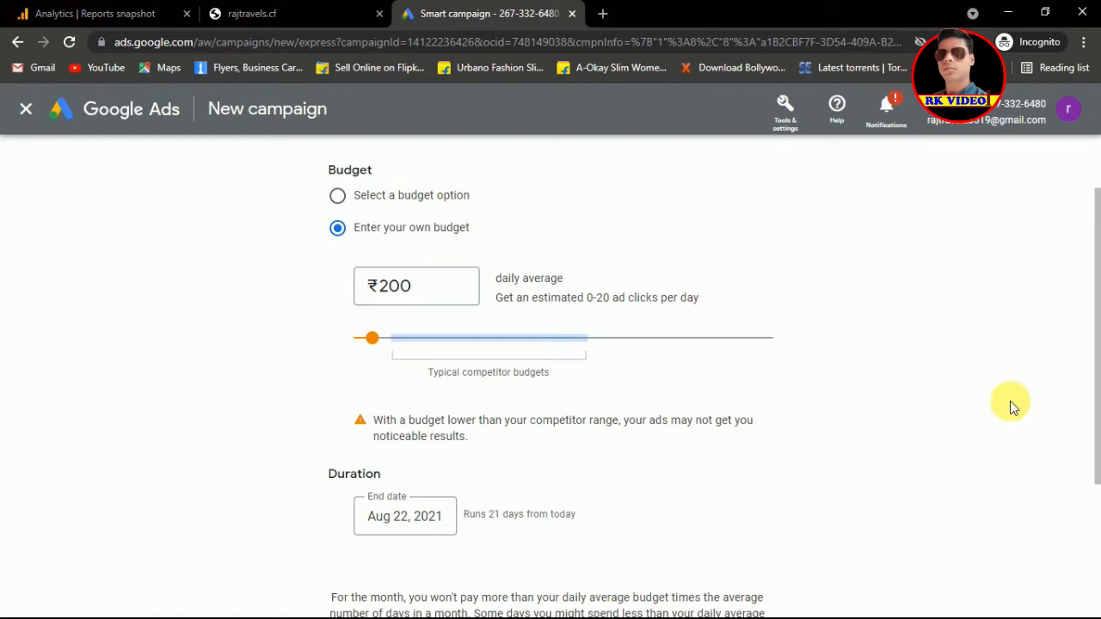
mouse_move(1098, 303)
mouse_down()
mouse_move(1097, 351)
mouse_move(1084, 290)
mouse_up()
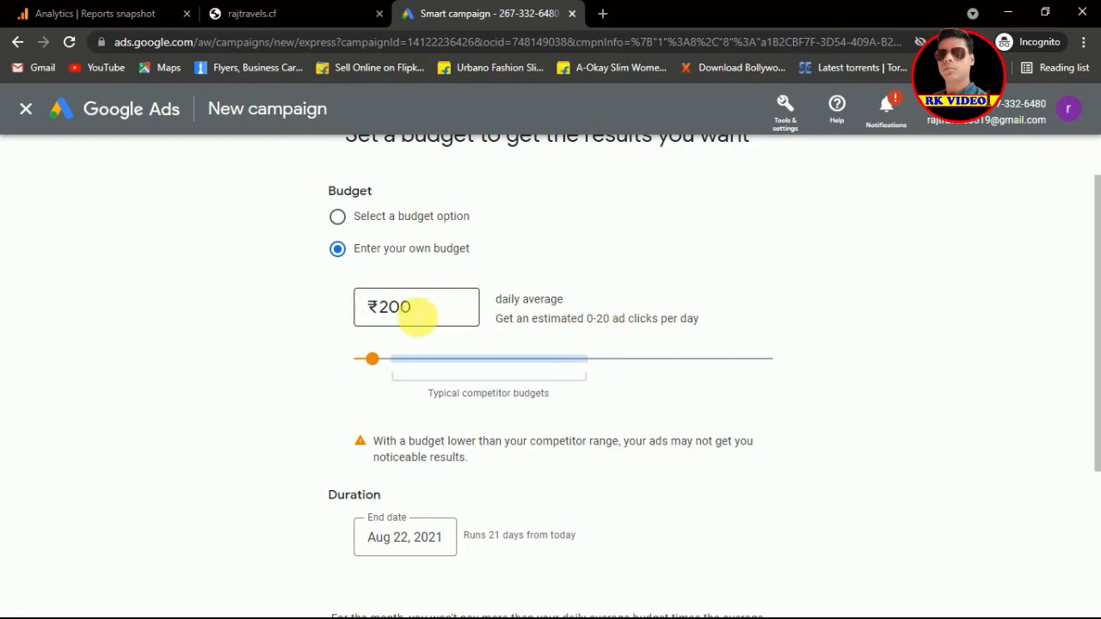
Step: Adjust the daily budget from ₹200 through 300 and 250 to the final ₹225
click(418, 317)
drag(418, 317, 381, 306)
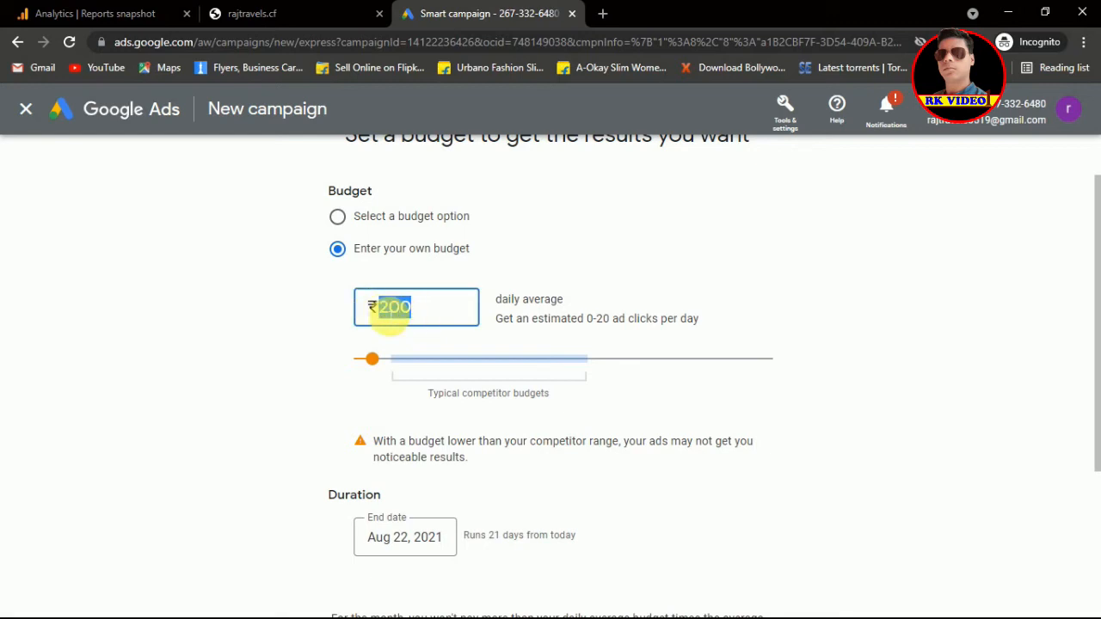
text(300)
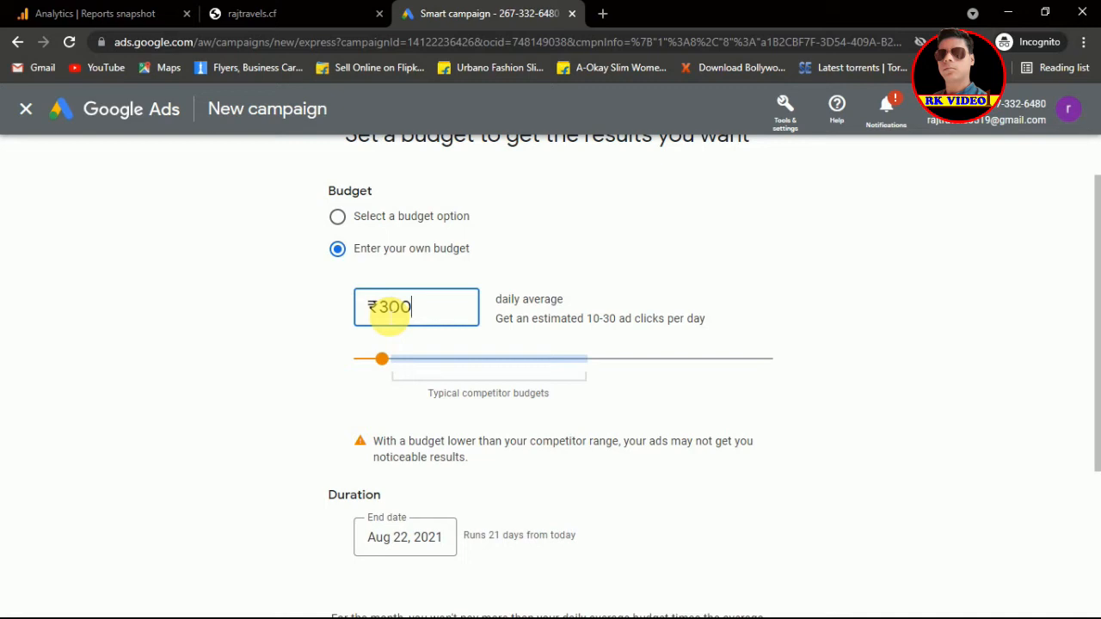
key(BackSpace)
key(BackSpace)
key(BackSpace)
text(2)
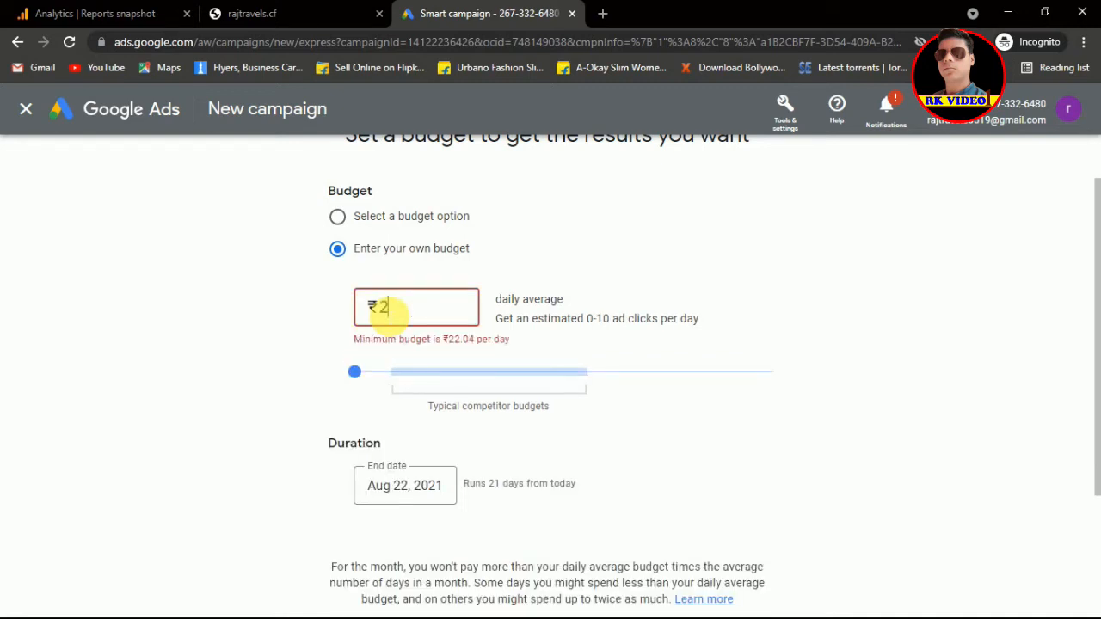
text(50)
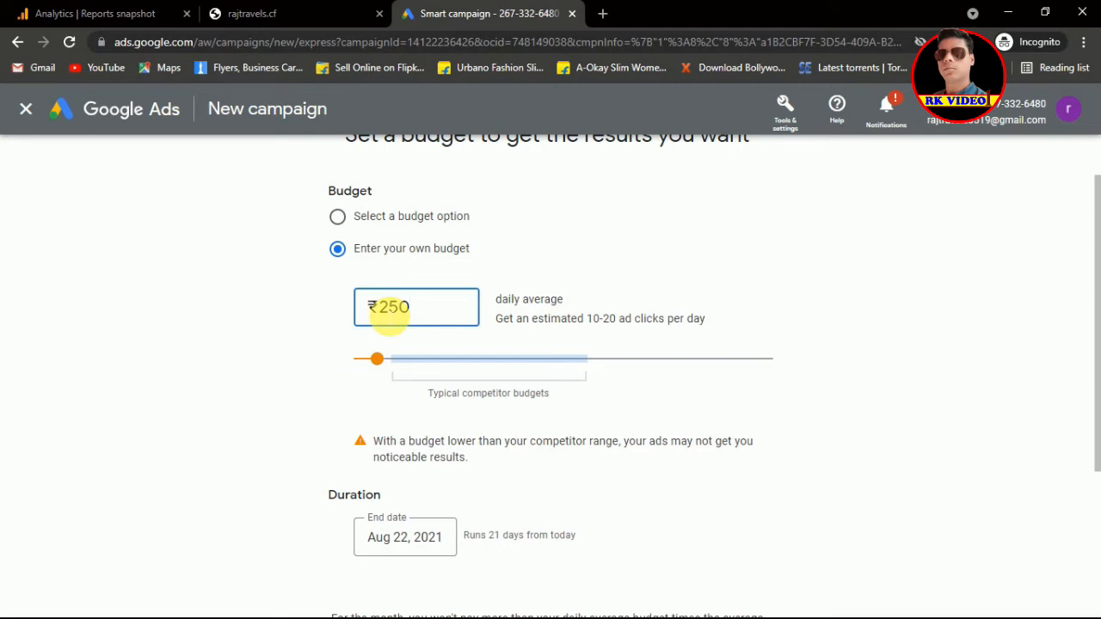
key(BackSpace)
key(BackSpace)
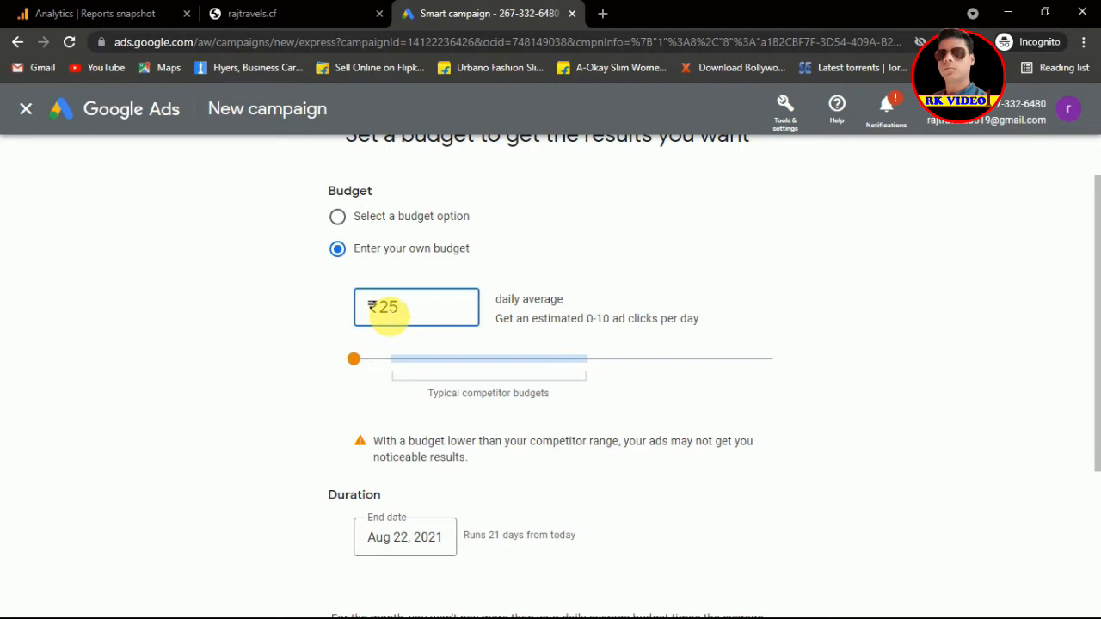
text(25)
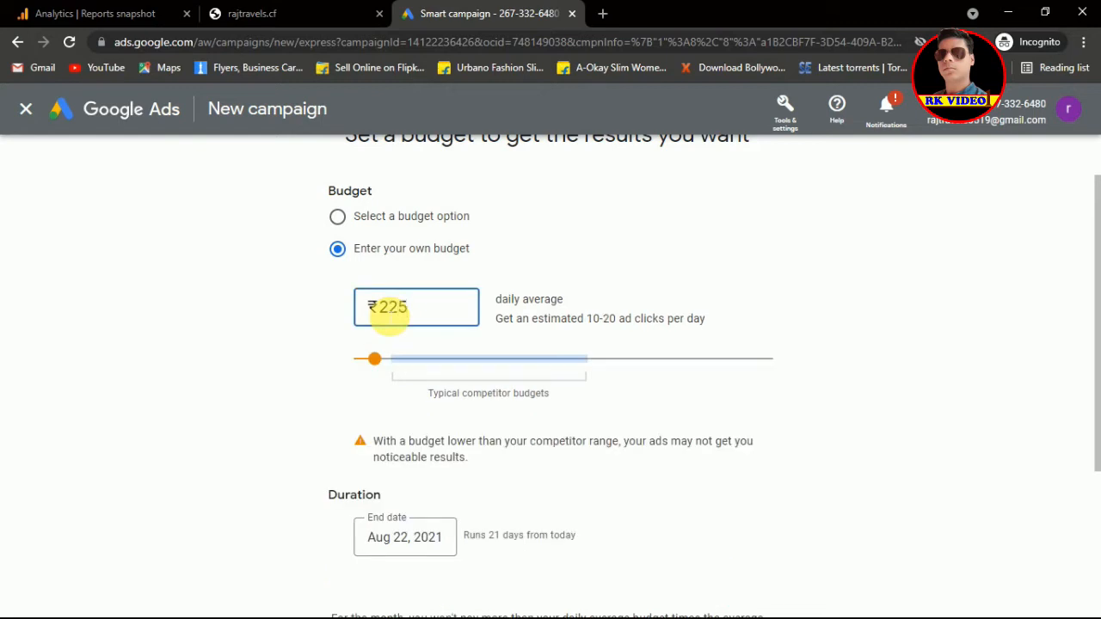
click(565, 475)
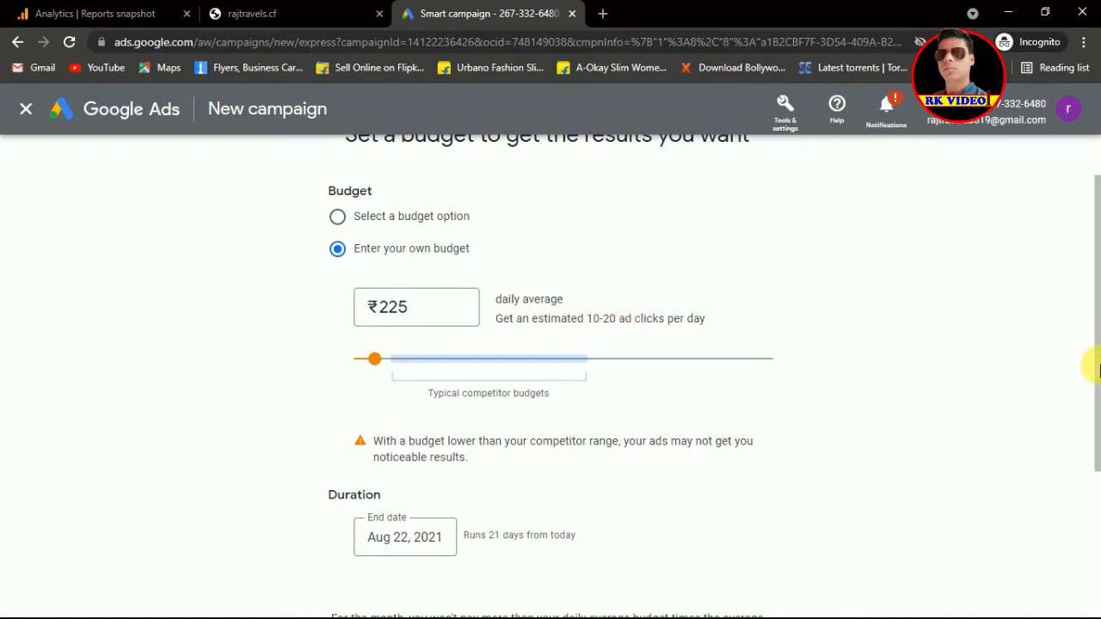
drag(1097, 349, 1080, 442)
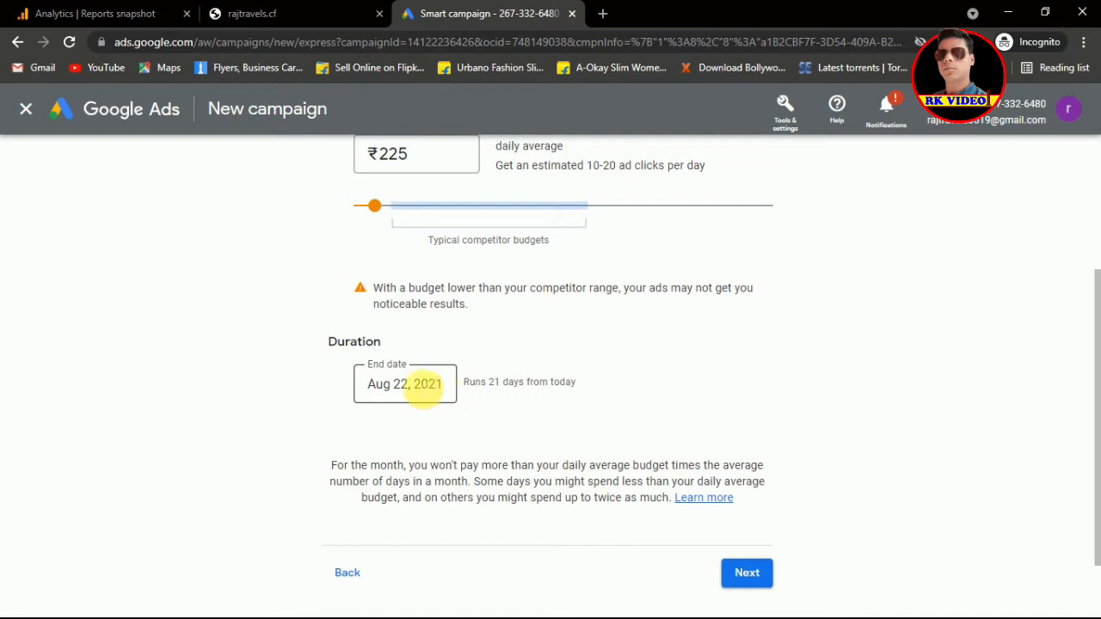
Step: Open the end-date calendar, leave Aug 22, 2021 selected, and go to campaign review
click(422, 384)
click(421, 383)
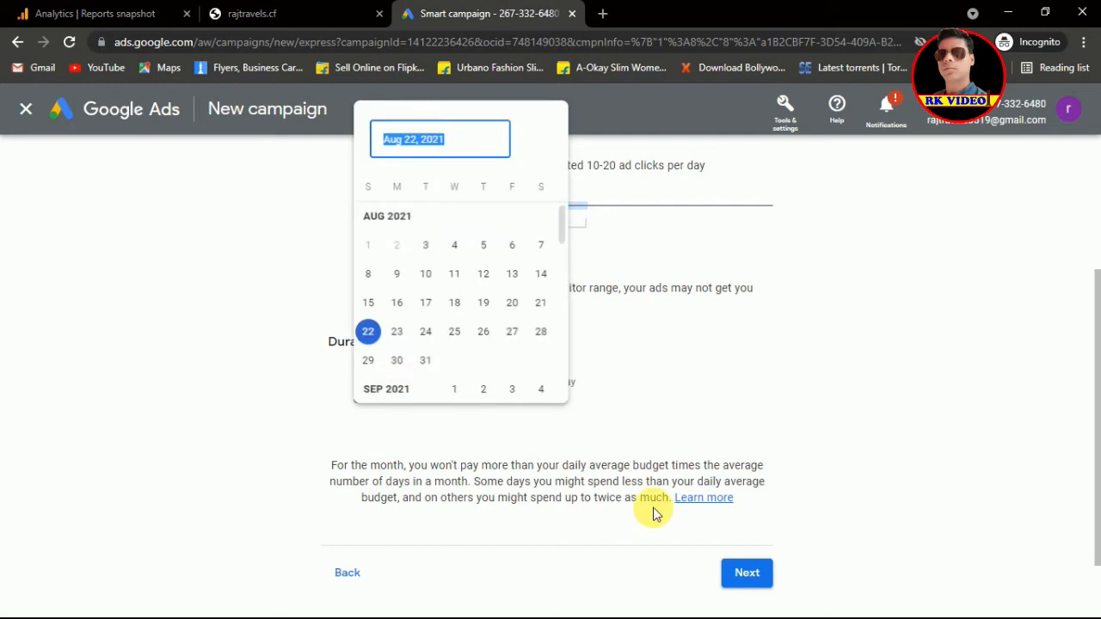
click(898, 342)
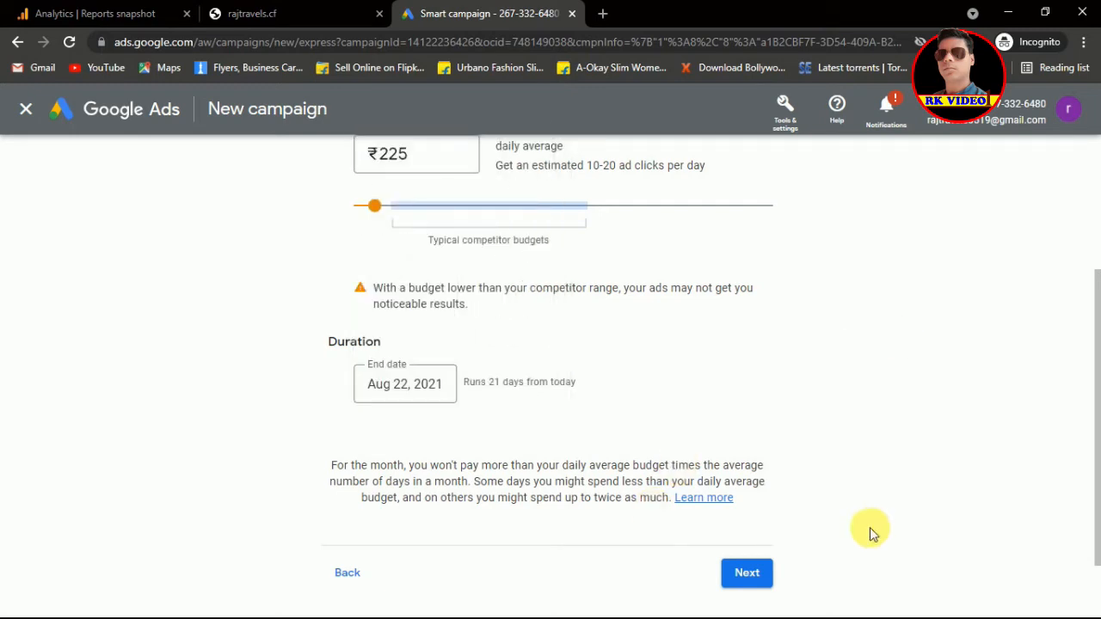
click(747, 575)
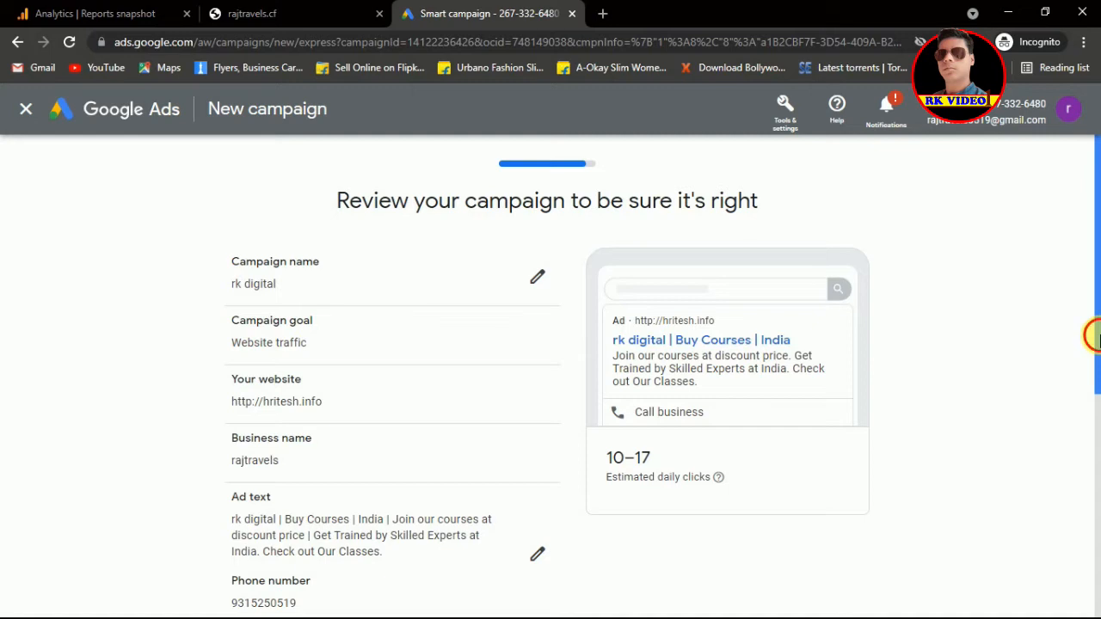
Step: Review the summary (India, 110092, keyword themes, ₹225 daily budget for 21 days) and submit the campaign
drag(1099, 337, 1099, 368)
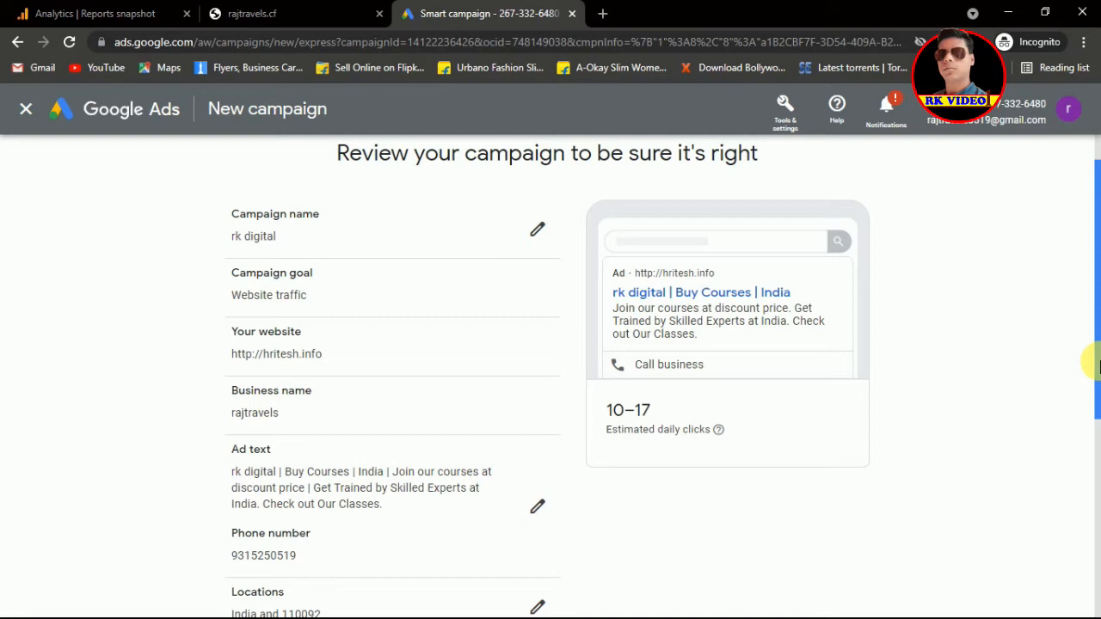
drag(1099, 369, 1097, 338)
drag(1097, 337, 1092, 563)
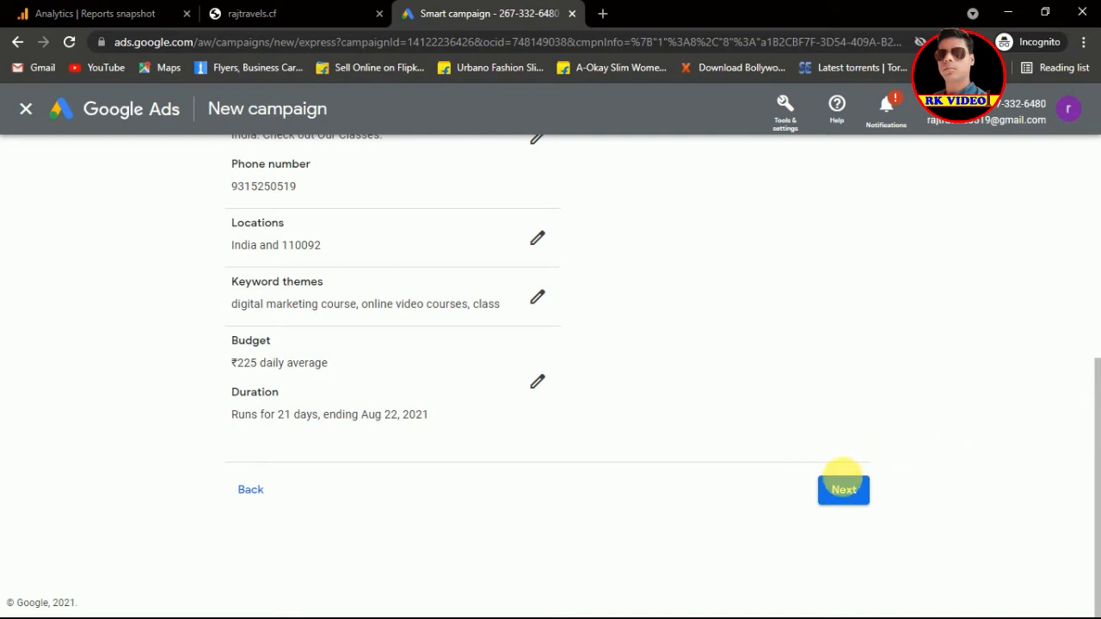
click(856, 492)
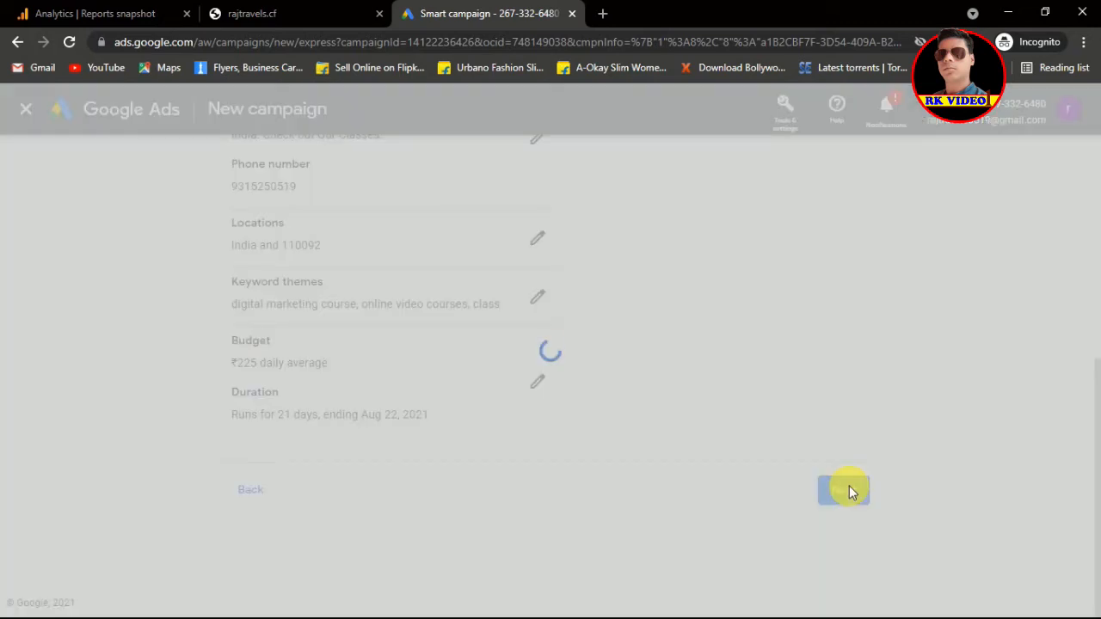
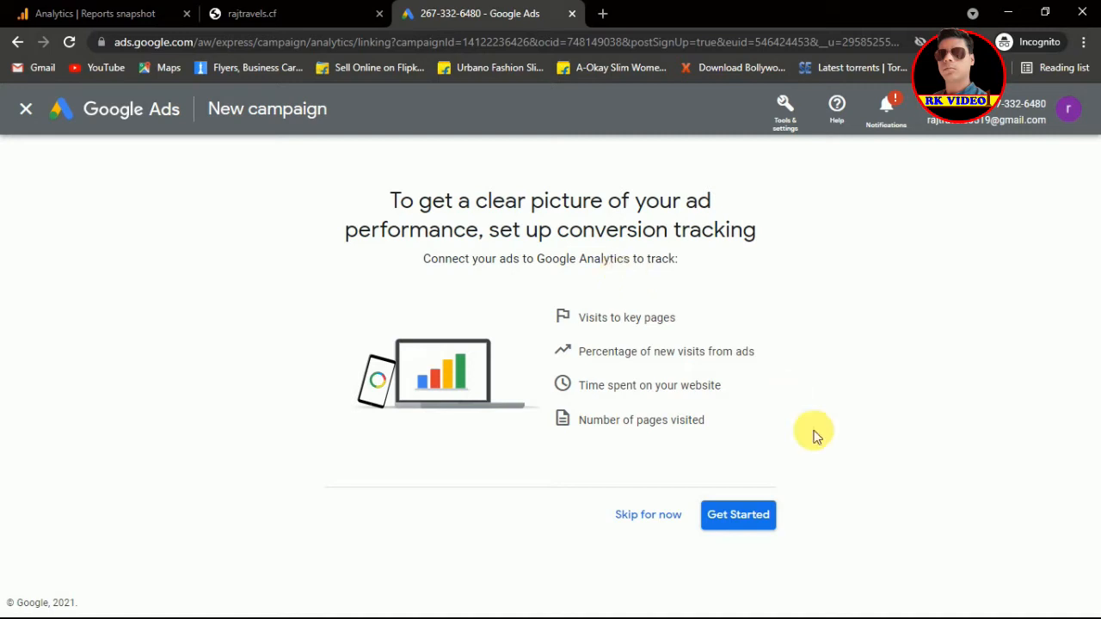
Step: Look over the Analytics conversion-tracking options, then skip conversion tracking for now
click(741, 515)
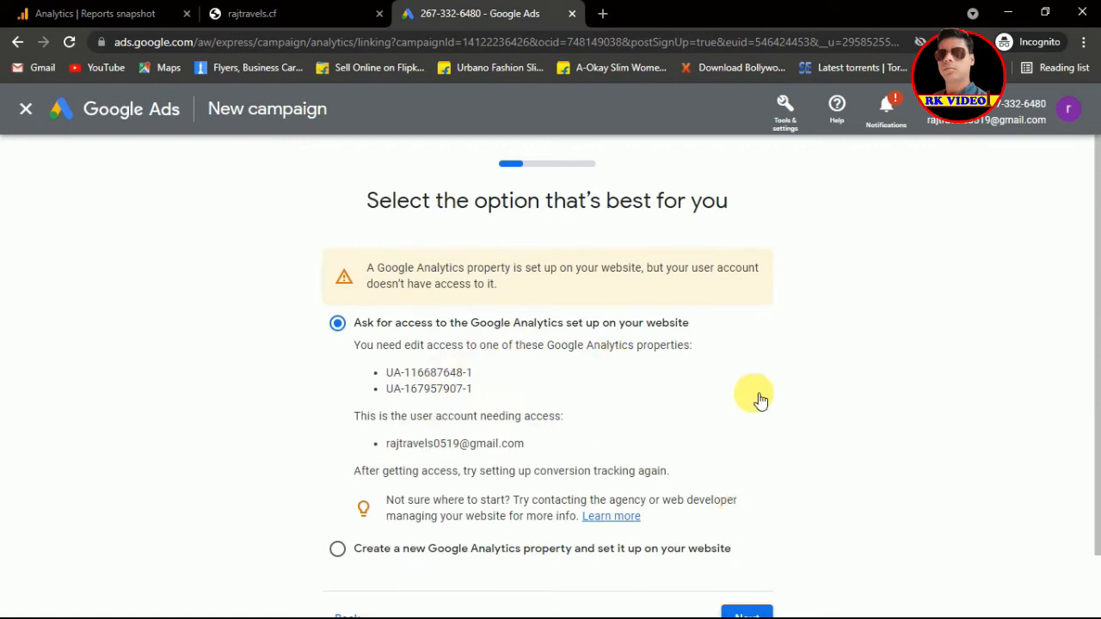
scroll(1090, 367, down, 1)
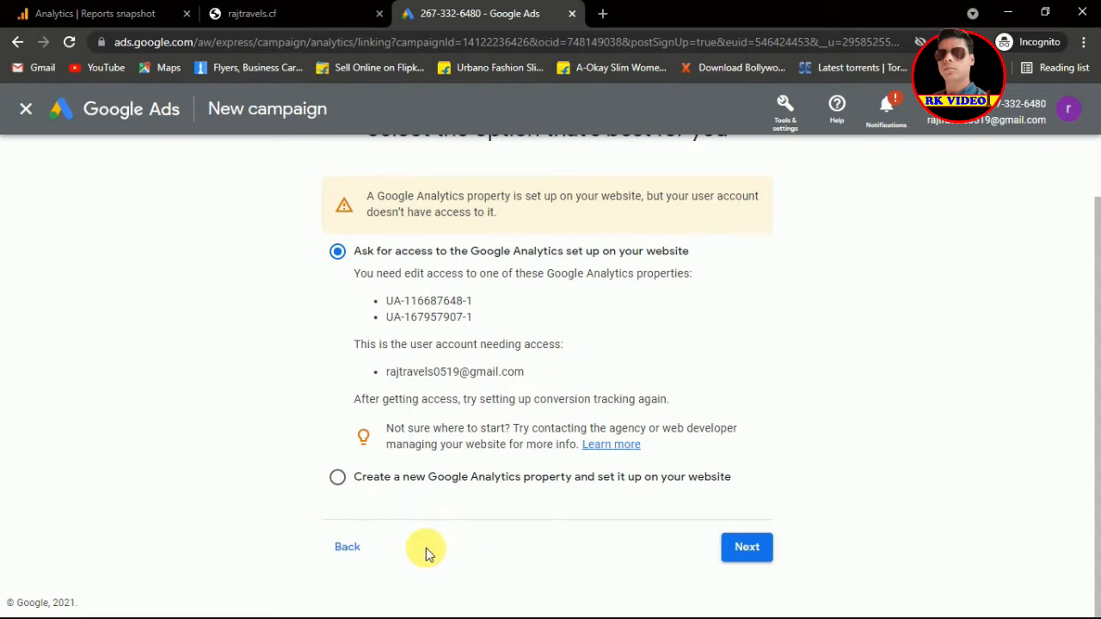
click(348, 554)
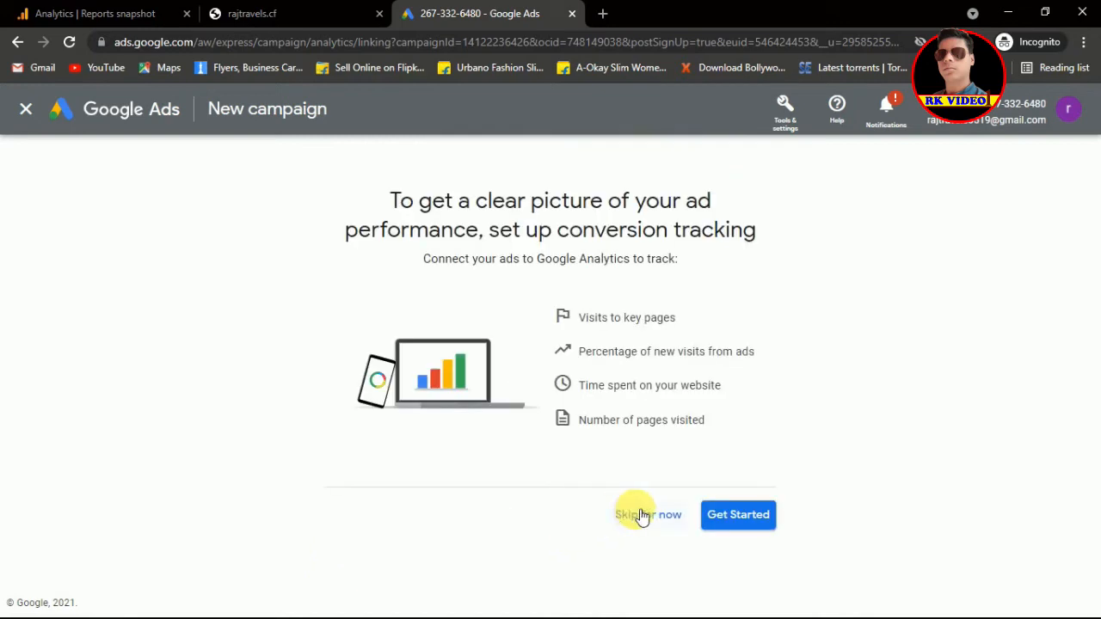
click(641, 515)
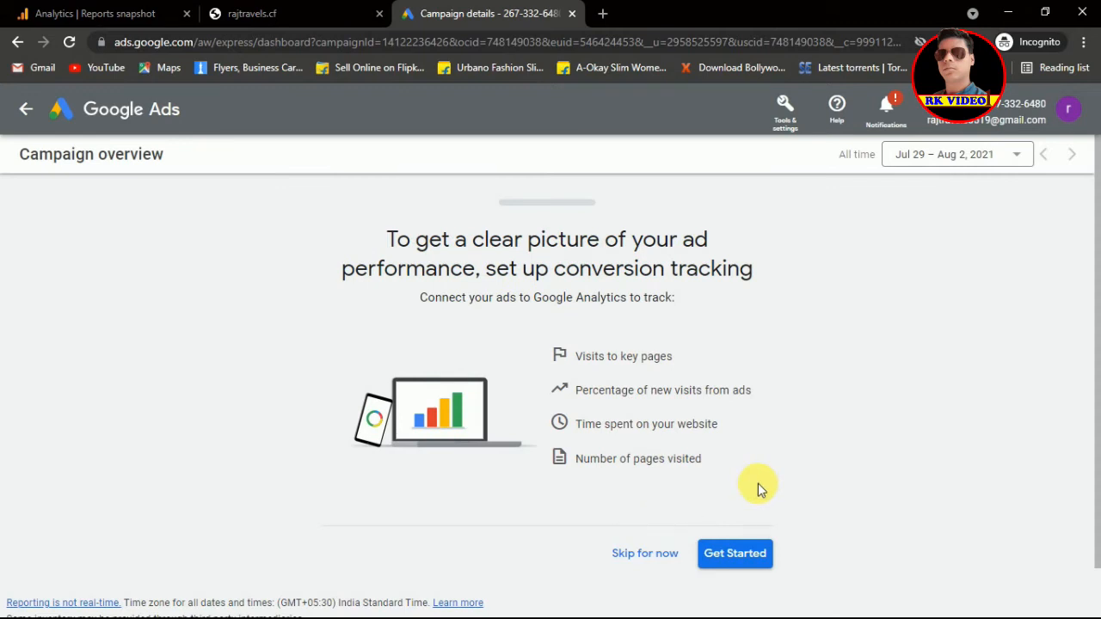
Step: Dismiss the tracking prompt, inspect rk digital's Inactive status and Needs attention help, then return to All campaigns
click(621, 553)
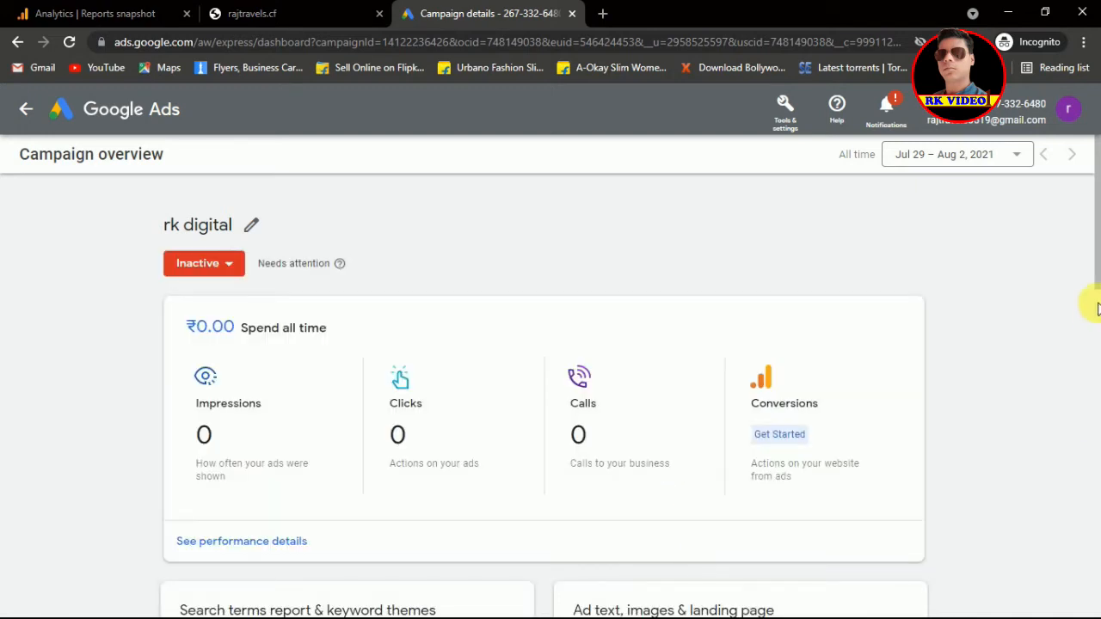
drag(1099, 267, 1097, 221)
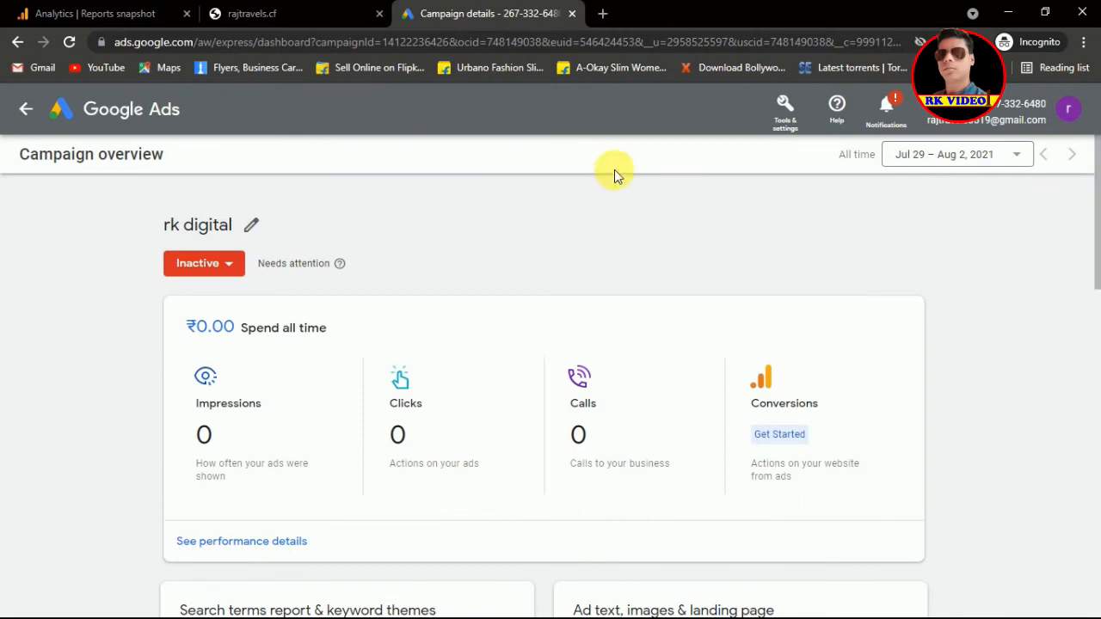
click(228, 269)
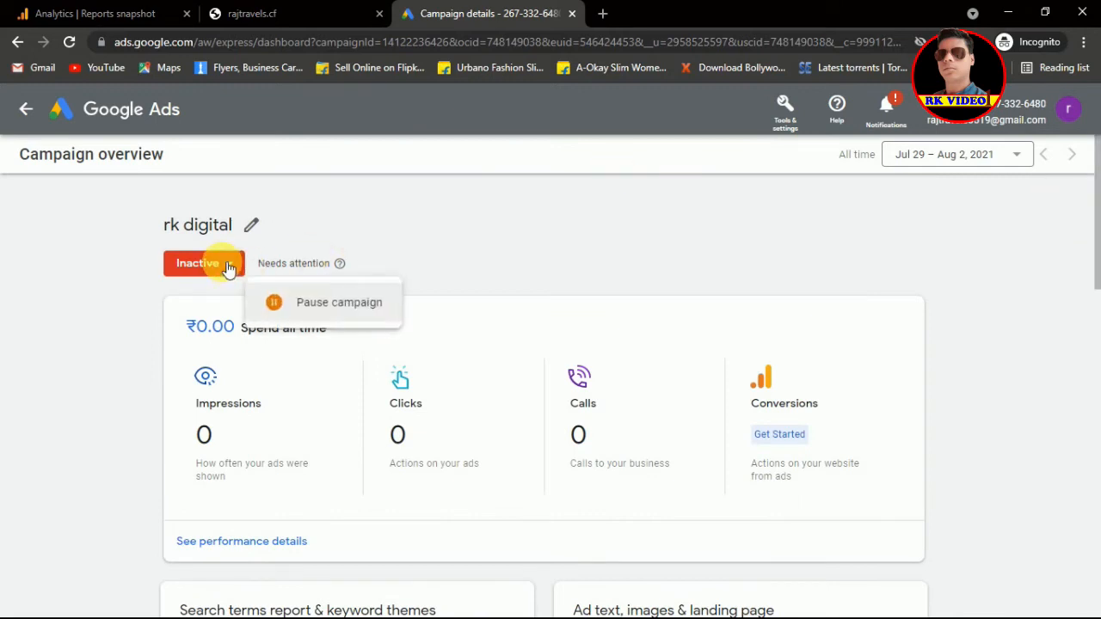
click(370, 245)
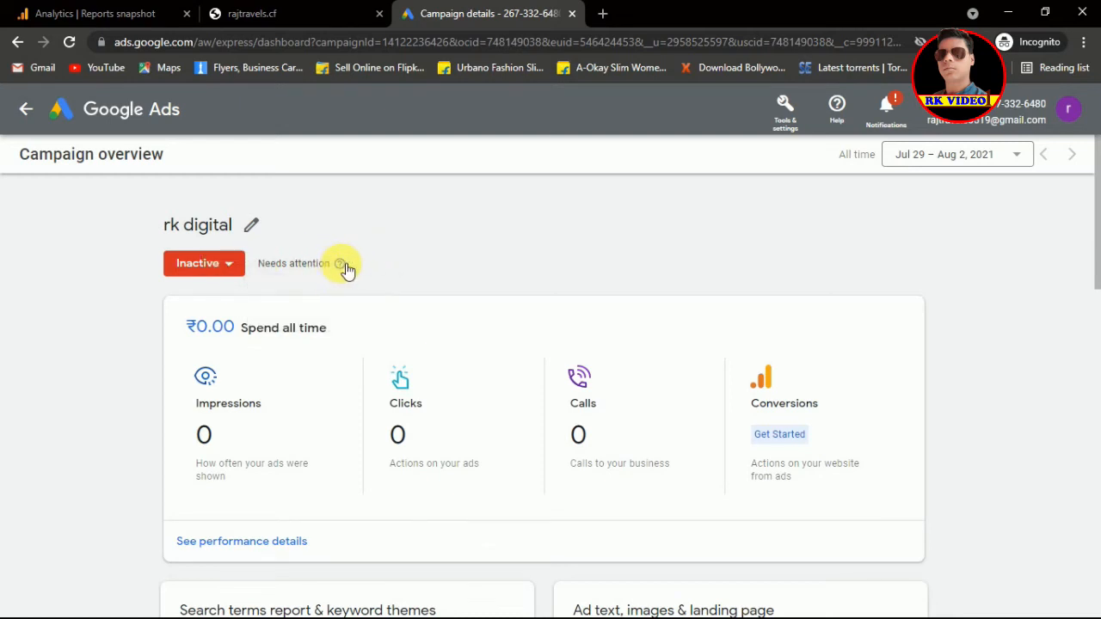
mouse_move(346, 270)
drag(1091, 215, 1092, 142)
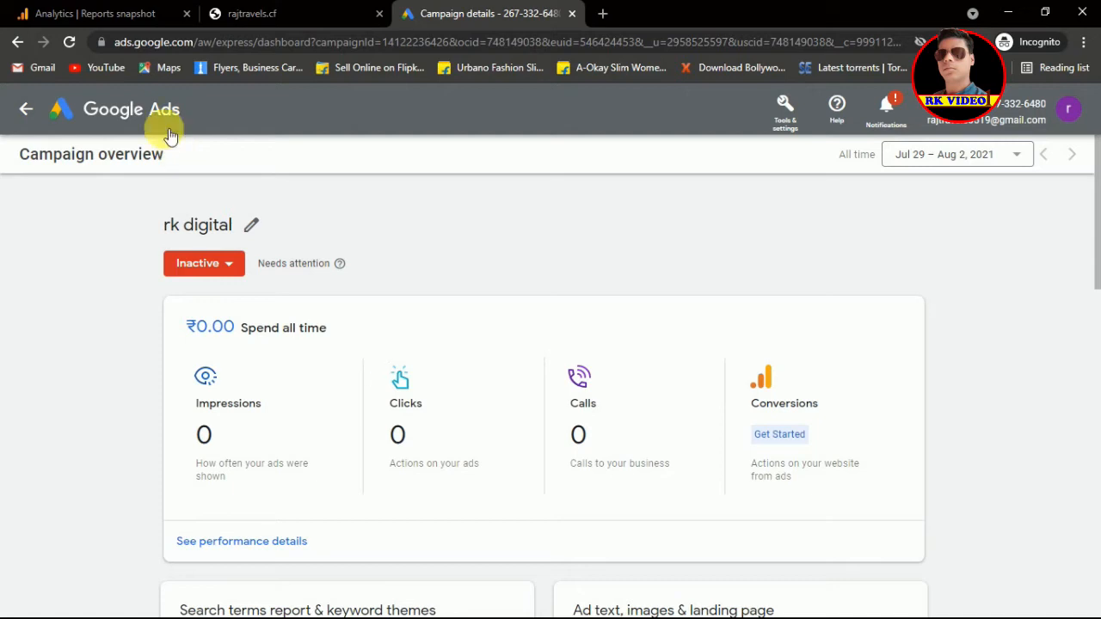
click(25, 109)
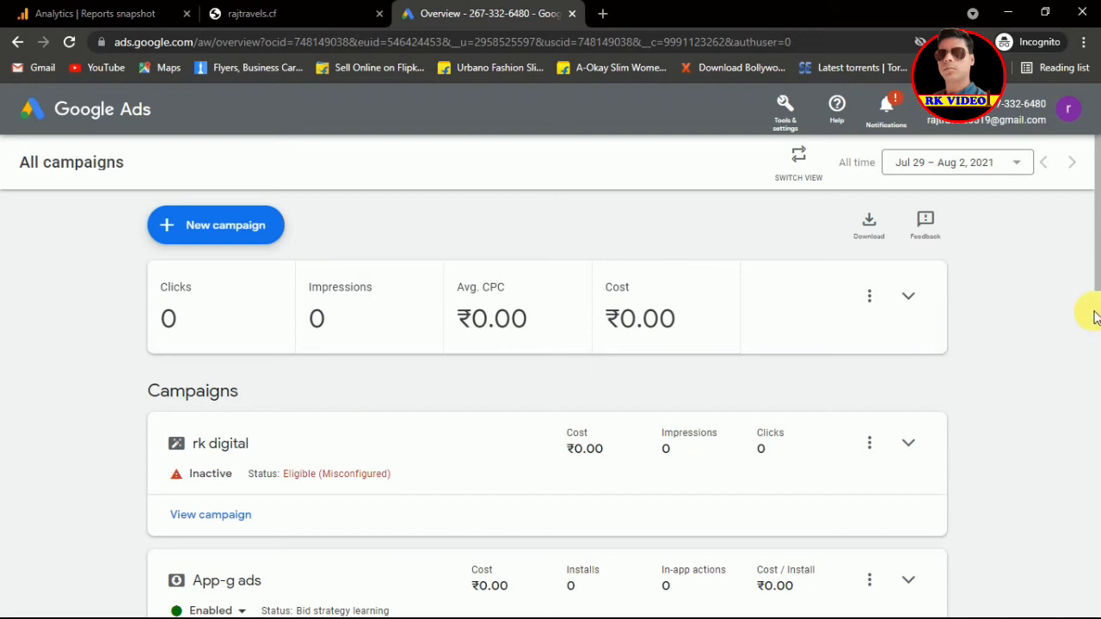
Step: Scroll to the top of All campaigns and begin a new campaign
drag(1093, 266, 1098, 322)
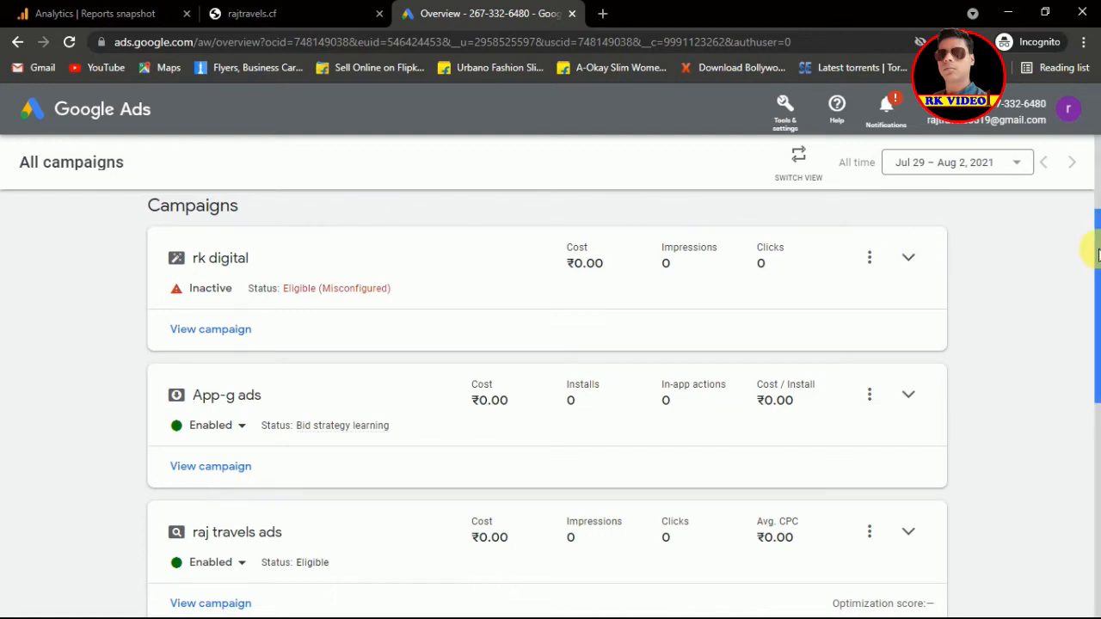
drag(1093, 244, 1091, 162)
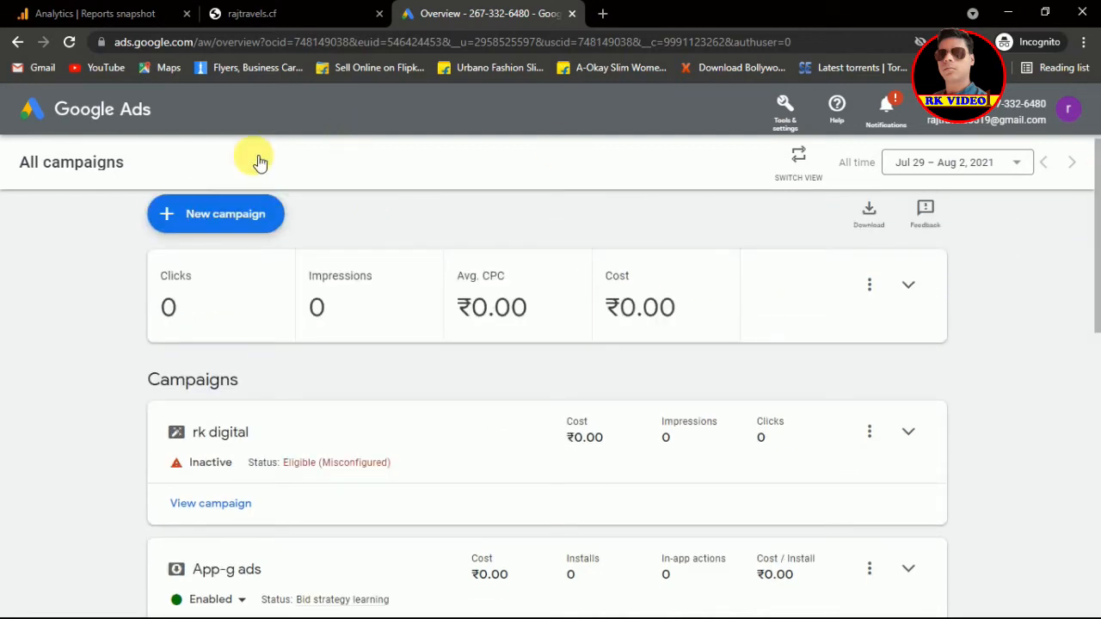
click(169, 213)
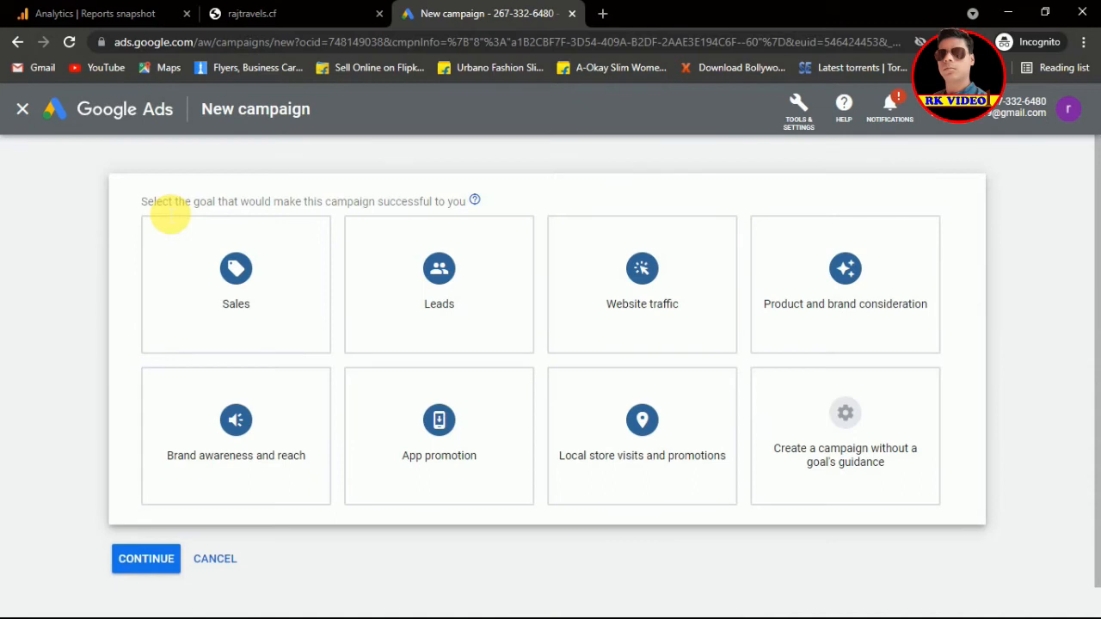
Step: Choose a Smart campaign without goal guidance, aimed at calls to your business
click(850, 422)
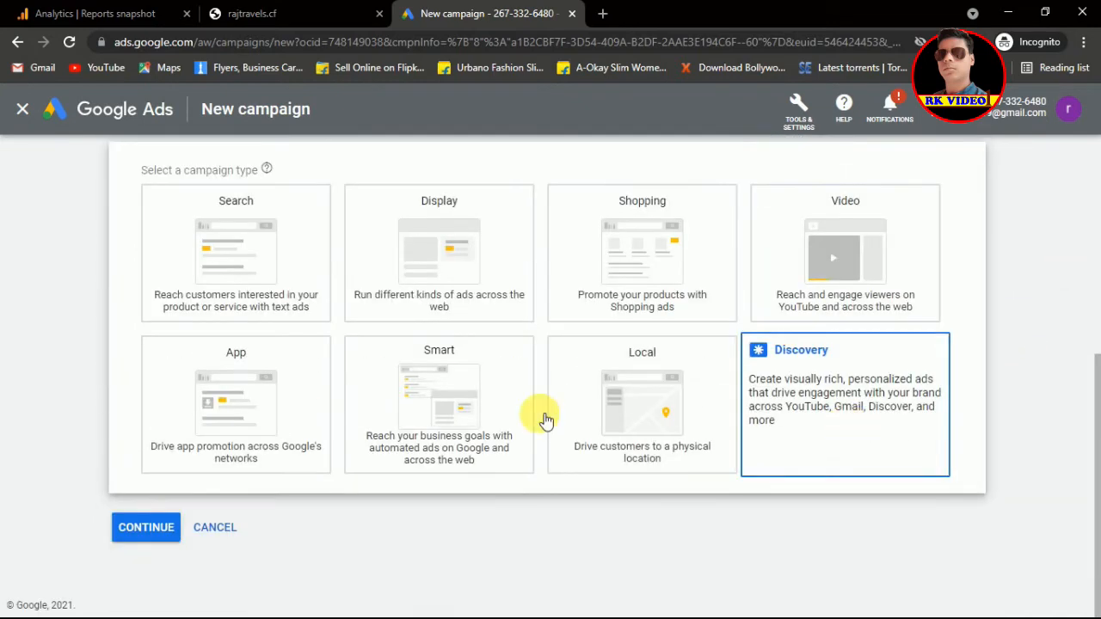
click(442, 403)
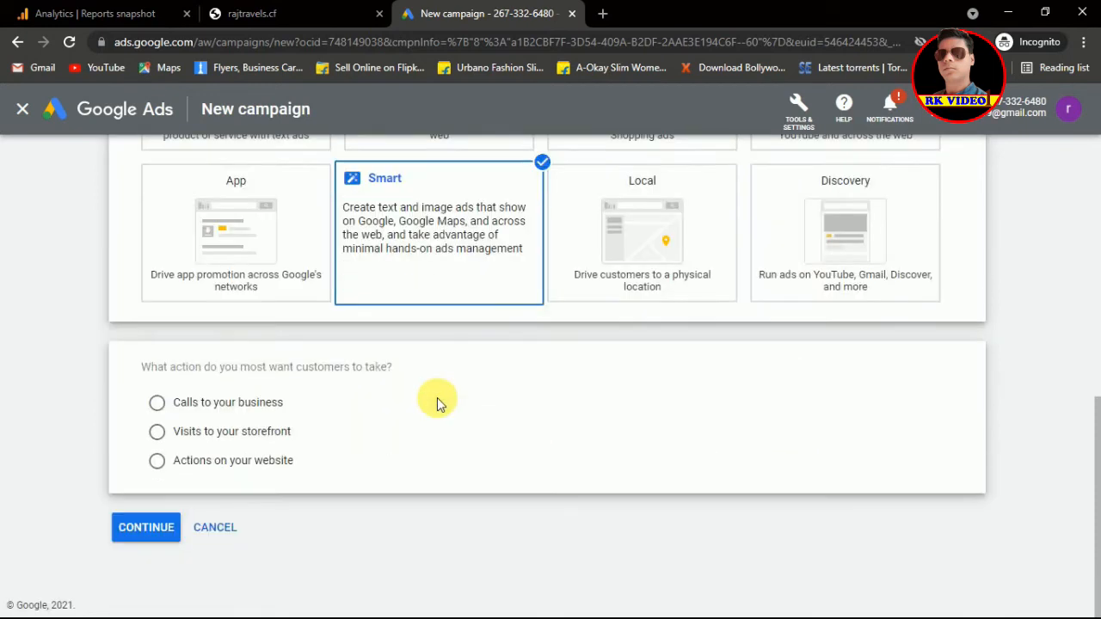
click(160, 403)
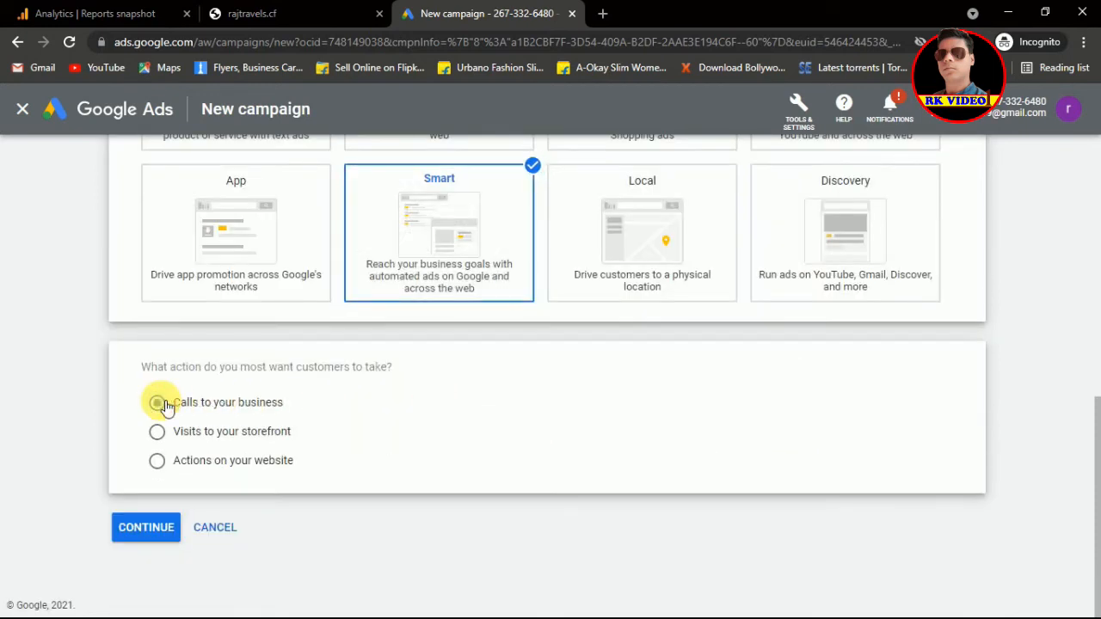
click(146, 527)
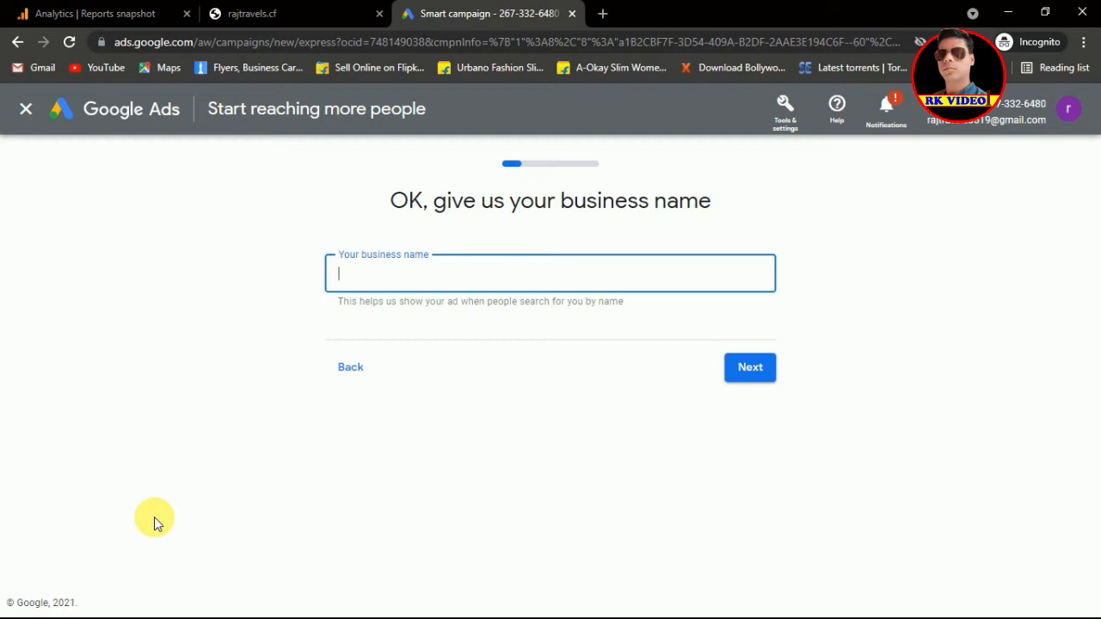
Step: Enter 'RK One' as the business name and continue
text(RK One Services)
click(750, 372)
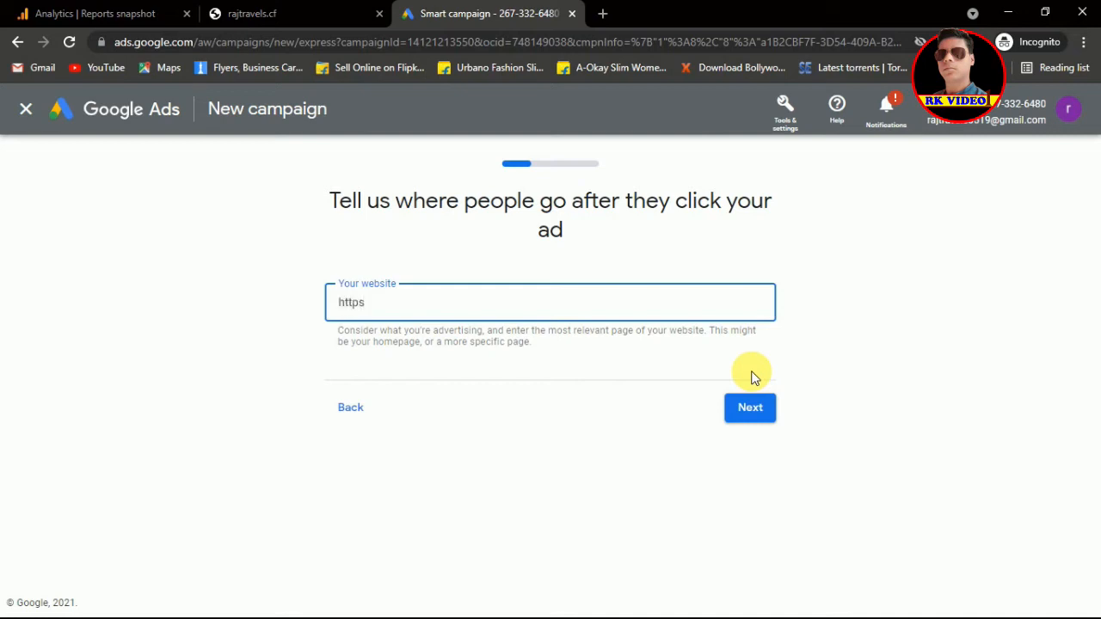
text(//hritesh.info/dm-course)
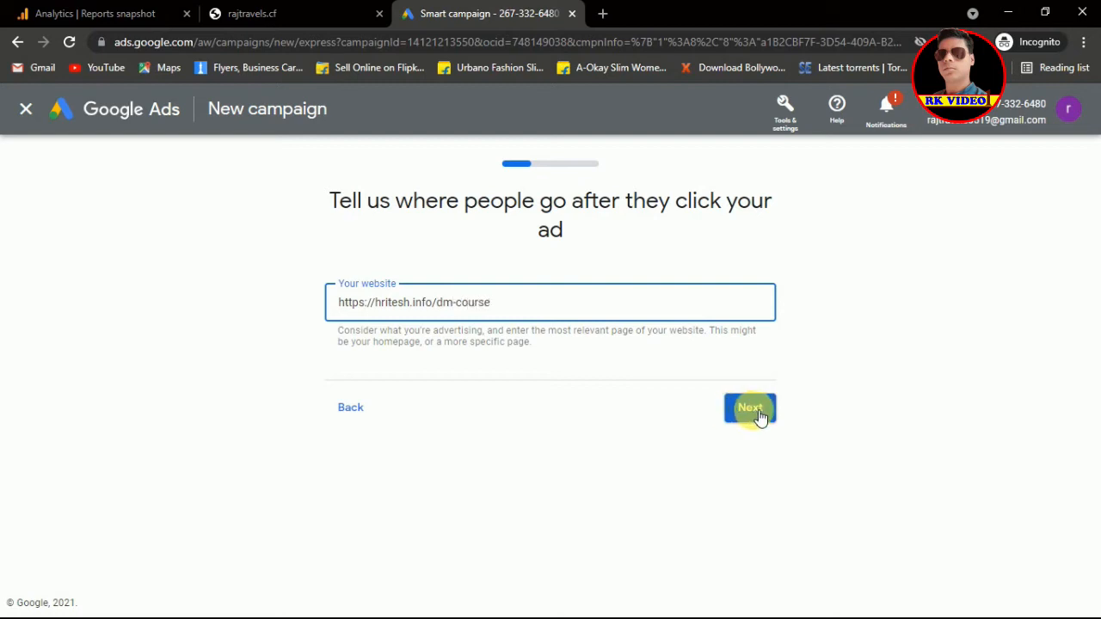
click(757, 416)
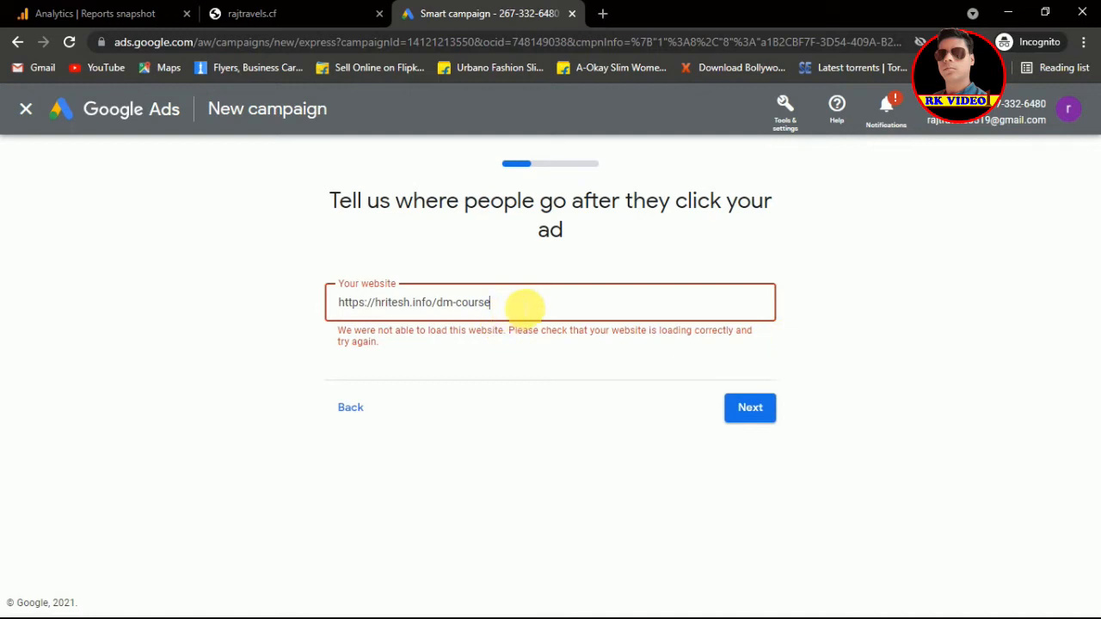
key(BackSpace)
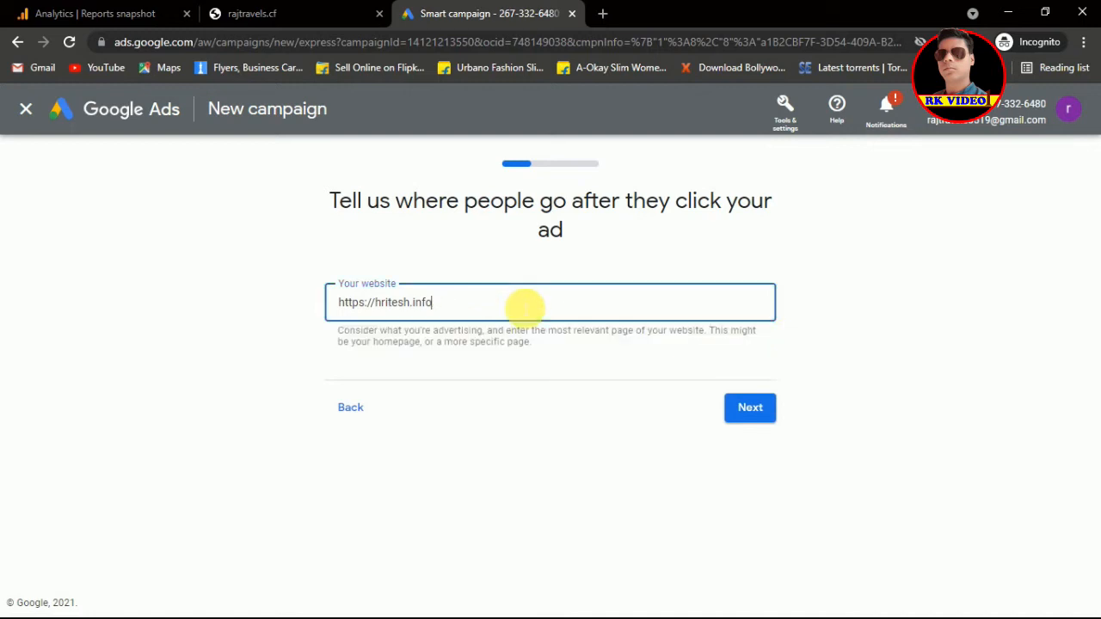
click(749, 406)
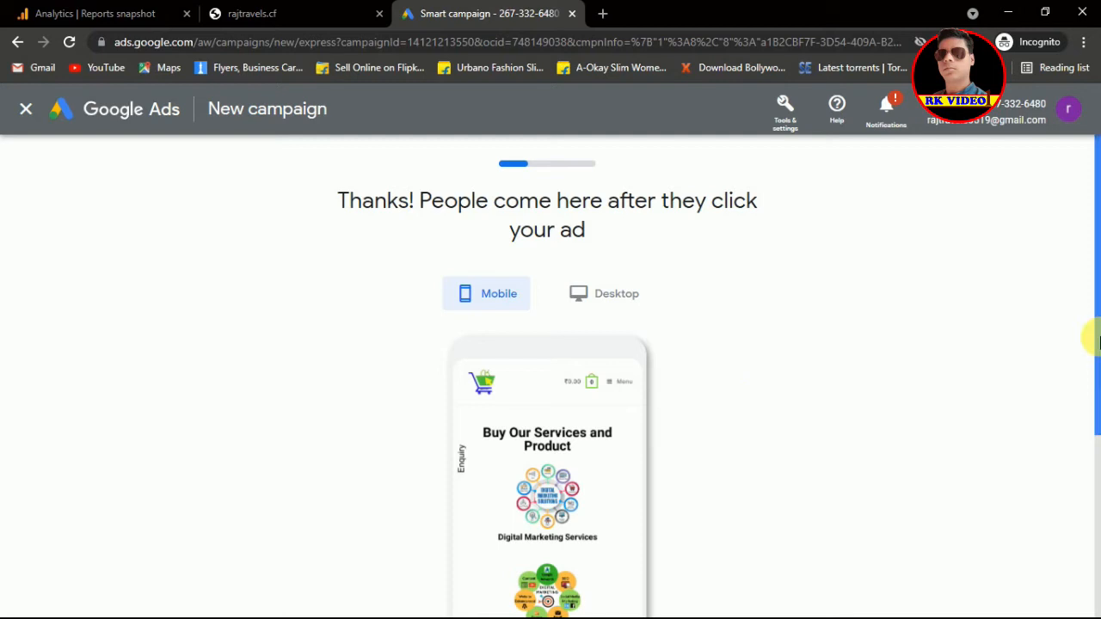
Step: Accept the landing page and the ad text with headlines Buy Courses, Online Shoping and India
drag(1096, 343, 1086, 514)
click(757, 504)
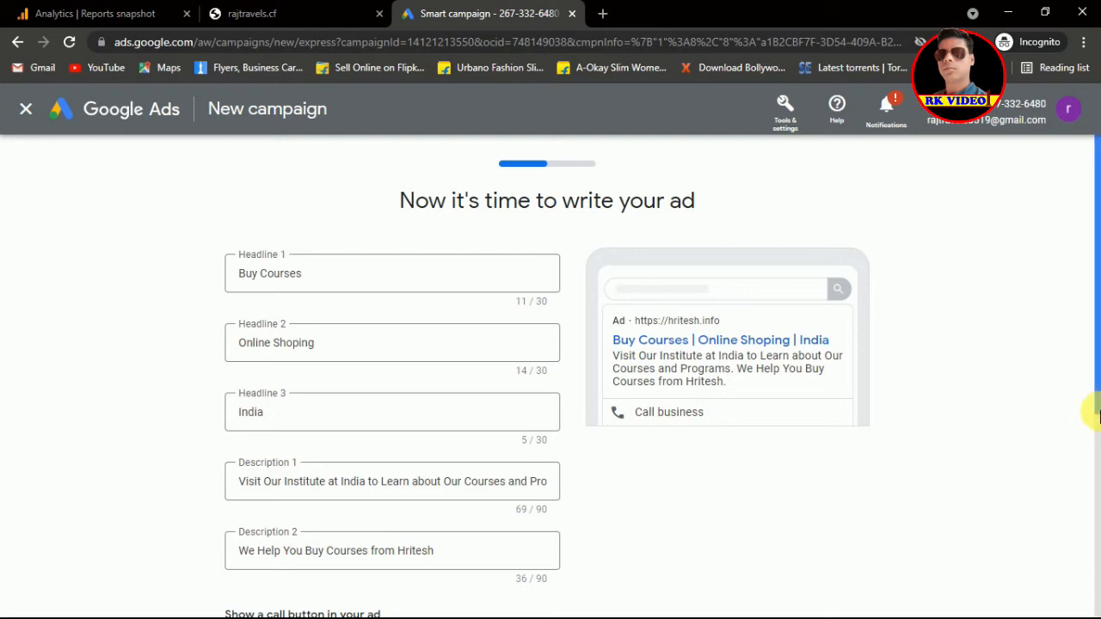
drag(1098, 381, 1089, 520)
click(845, 574)
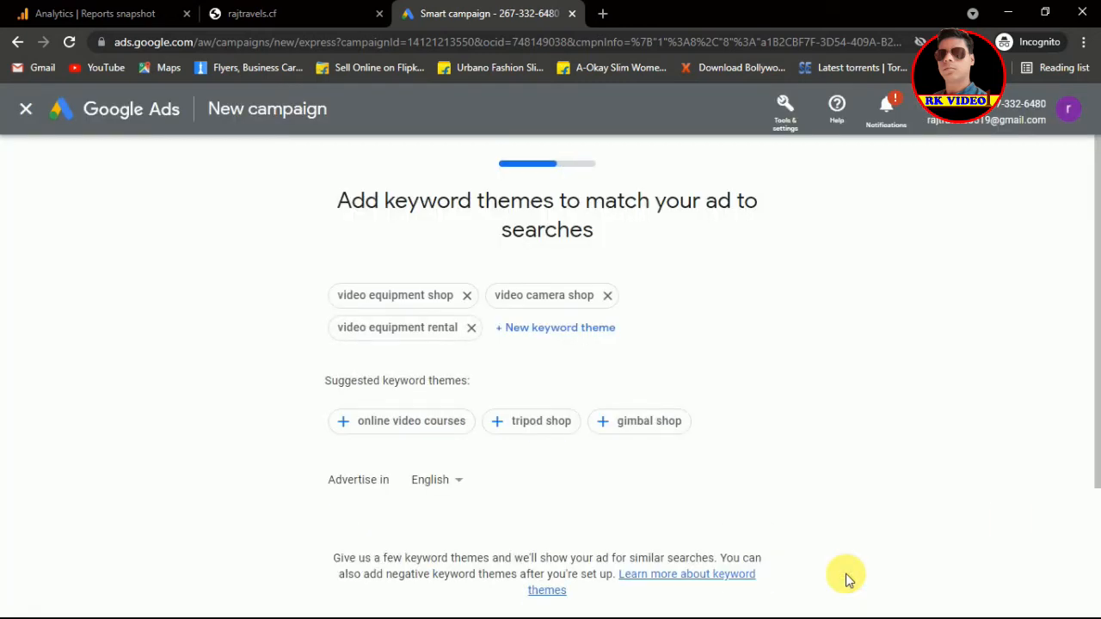
Step: Keep the three suggested video-equipment keyword themes and India as the ad location
drag(1098, 460, 1081, 570)
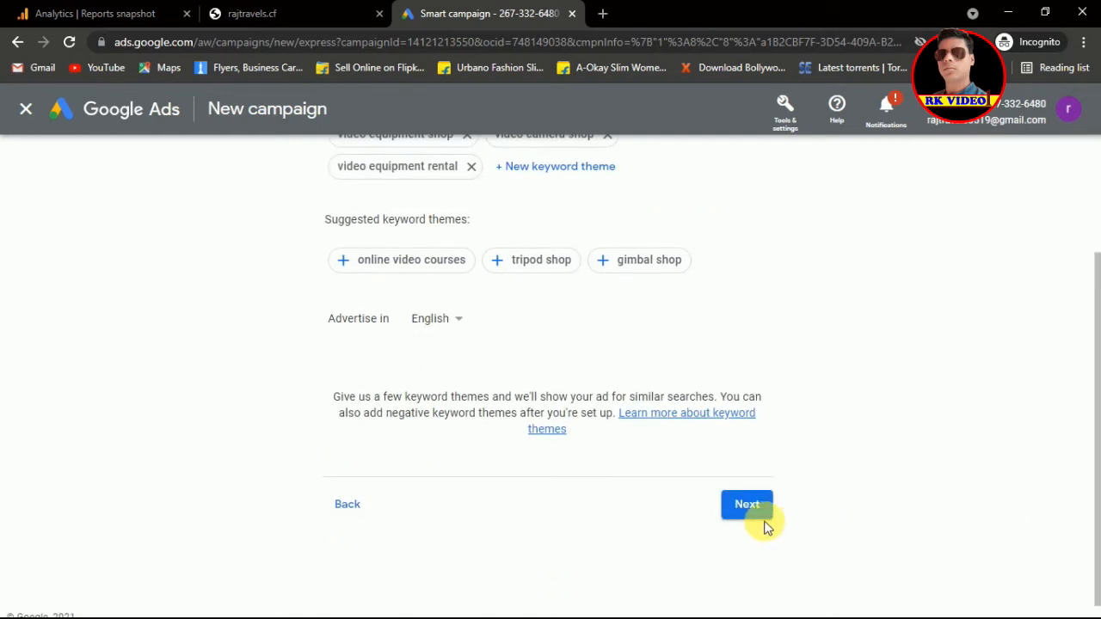
click(753, 508)
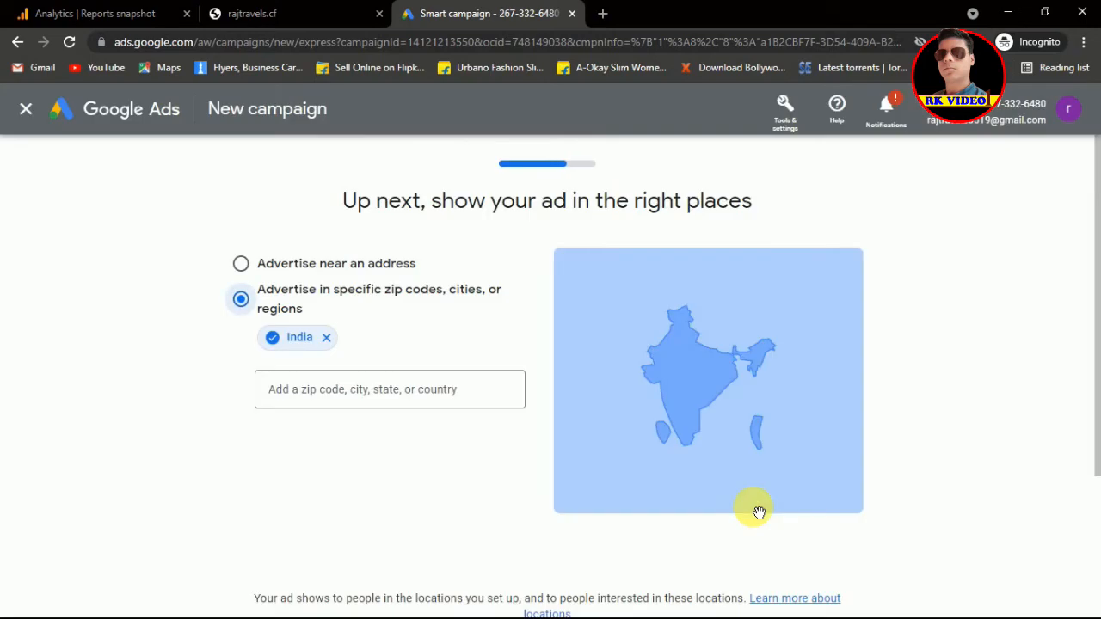
scroll(1092, 478, down, 1)
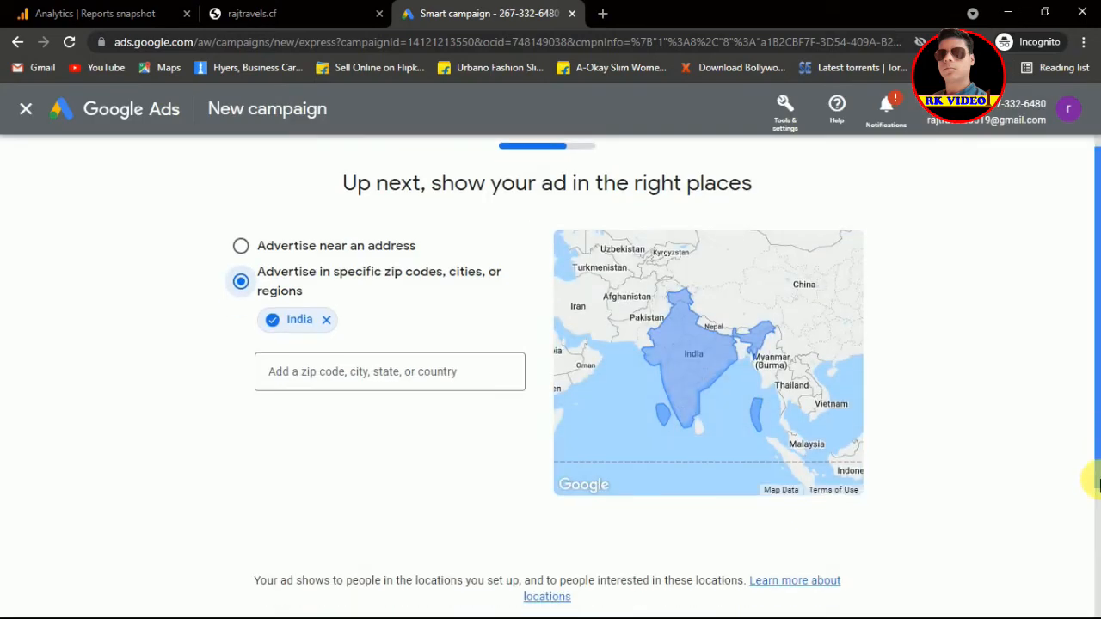
scroll(1093, 564, down, 2)
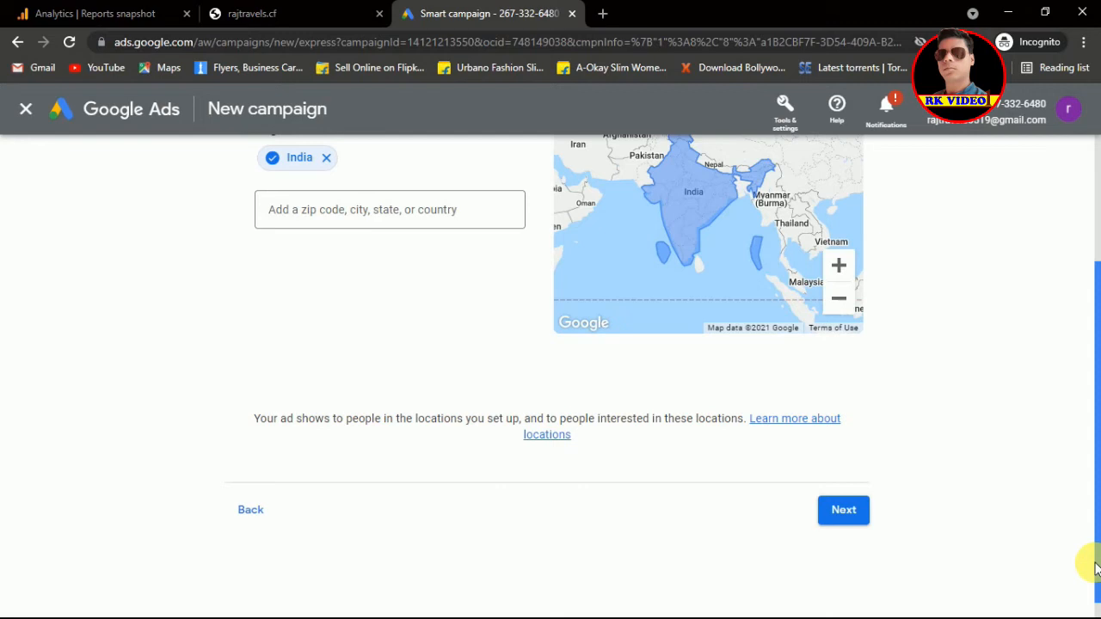
click(854, 514)
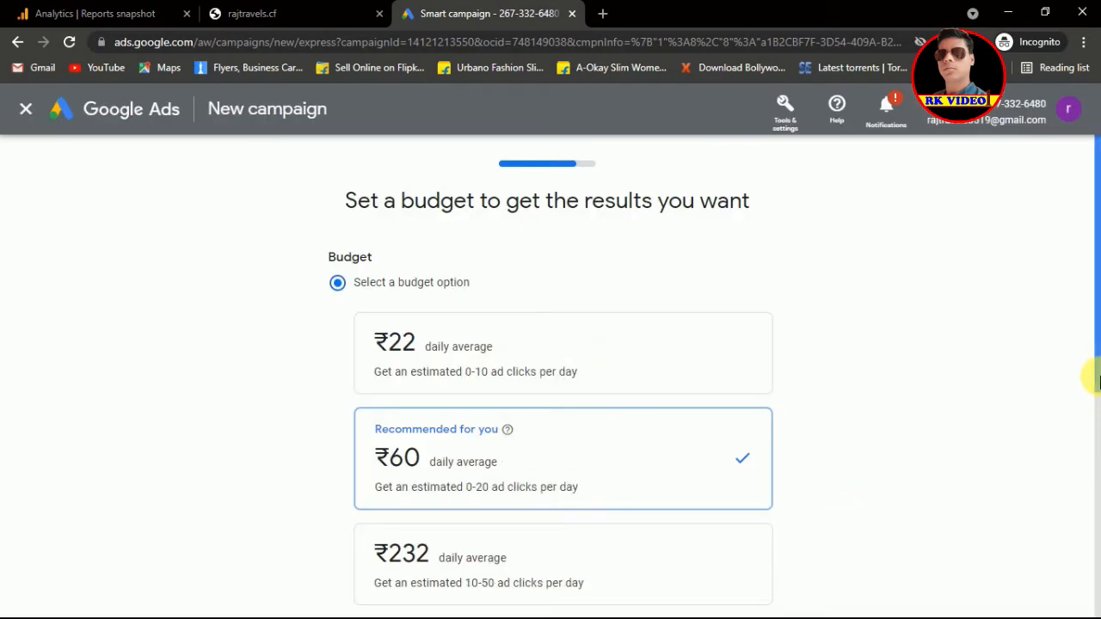
Step: Pick the ₹232 daily average budget, running to Aug 22, 2021, and proceed to review
drag(1098, 384, 1098, 420)
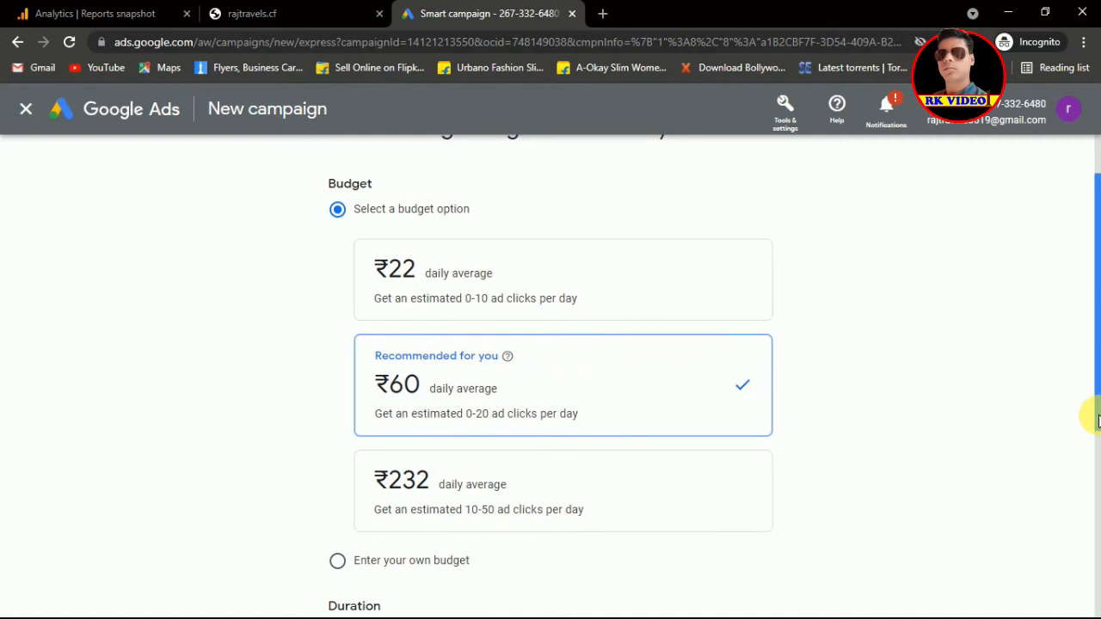
drag(1098, 420, 1096, 479)
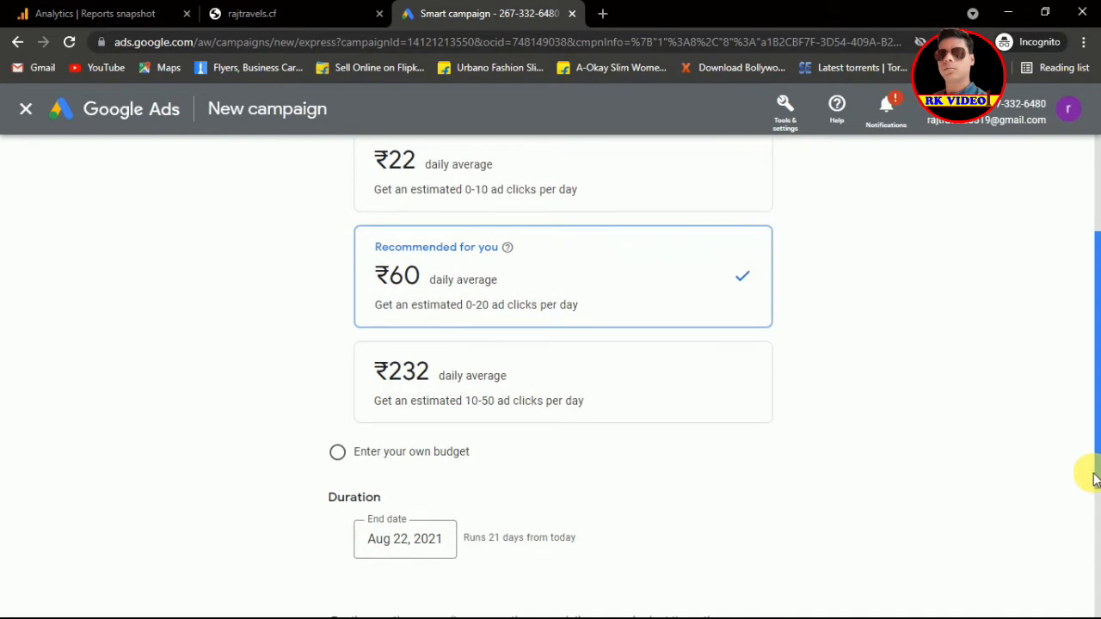
click(637, 402)
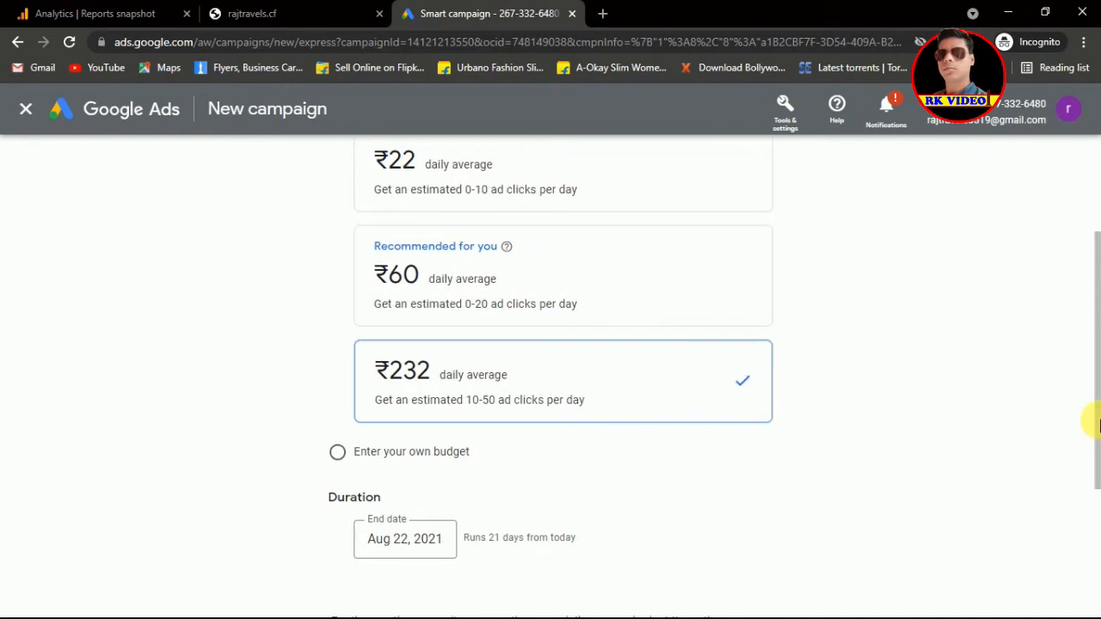
drag(1096, 406, 1089, 497)
click(745, 555)
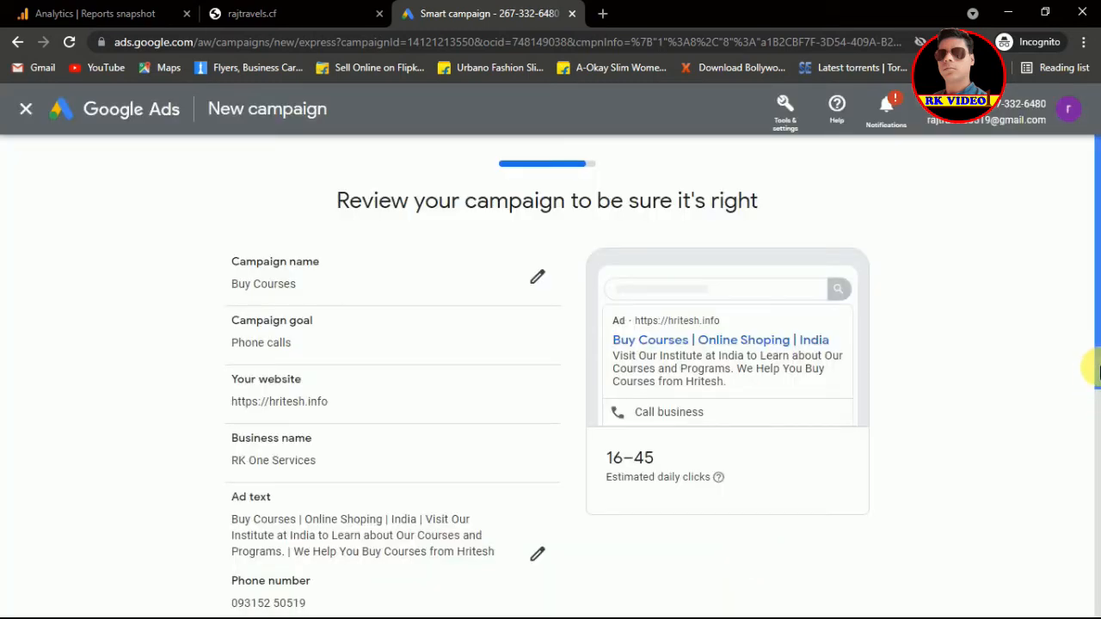
scroll(1093, 437, down, 1)
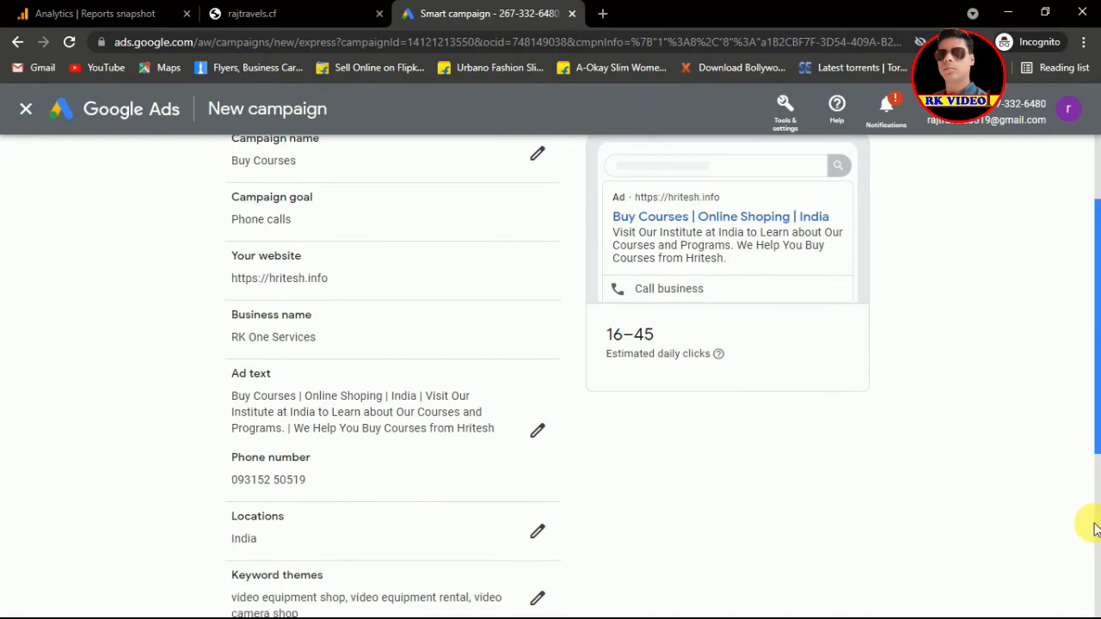
scroll(1094, 499, down, 2)
scroll(1091, 550, down, 1)
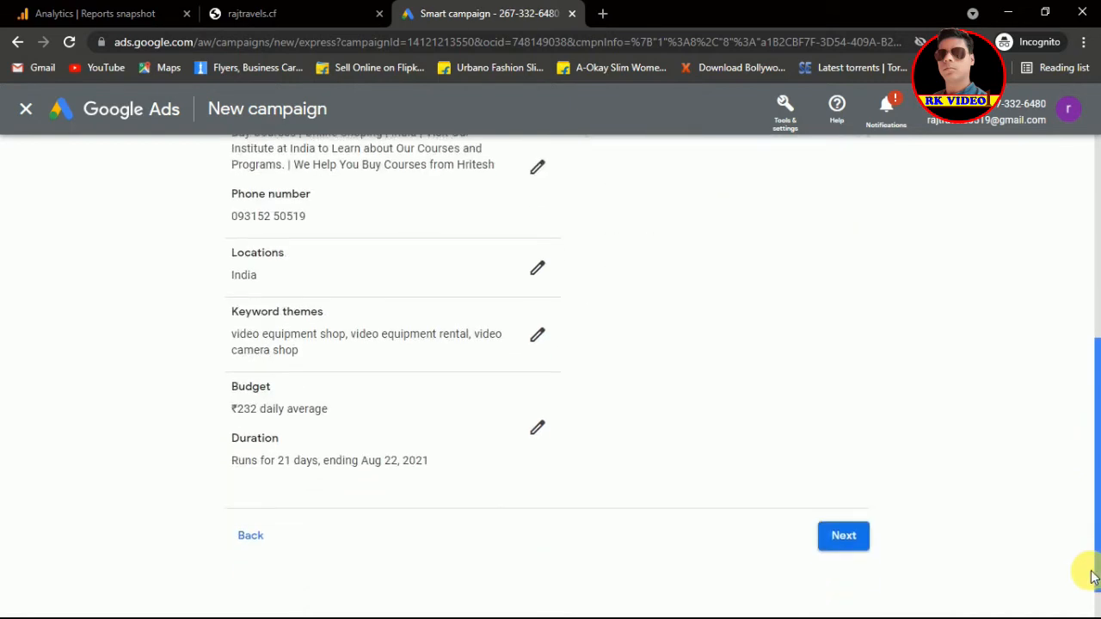
scroll(1088, 505, up, 2)
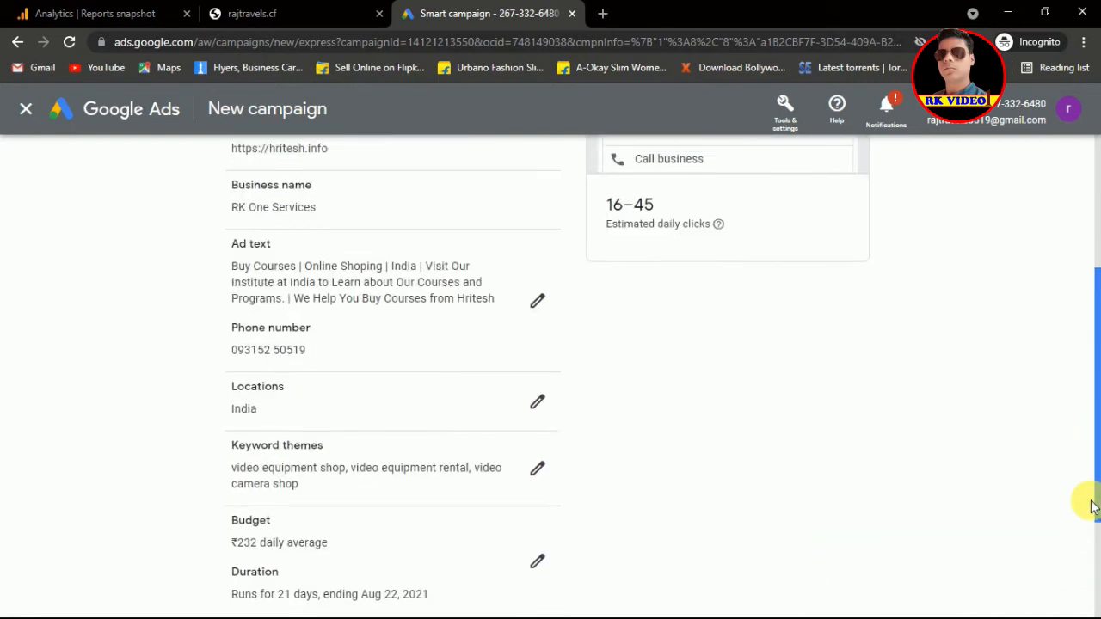
scroll(1089, 484, down, 1)
scroll(1089, 455, up, 2)
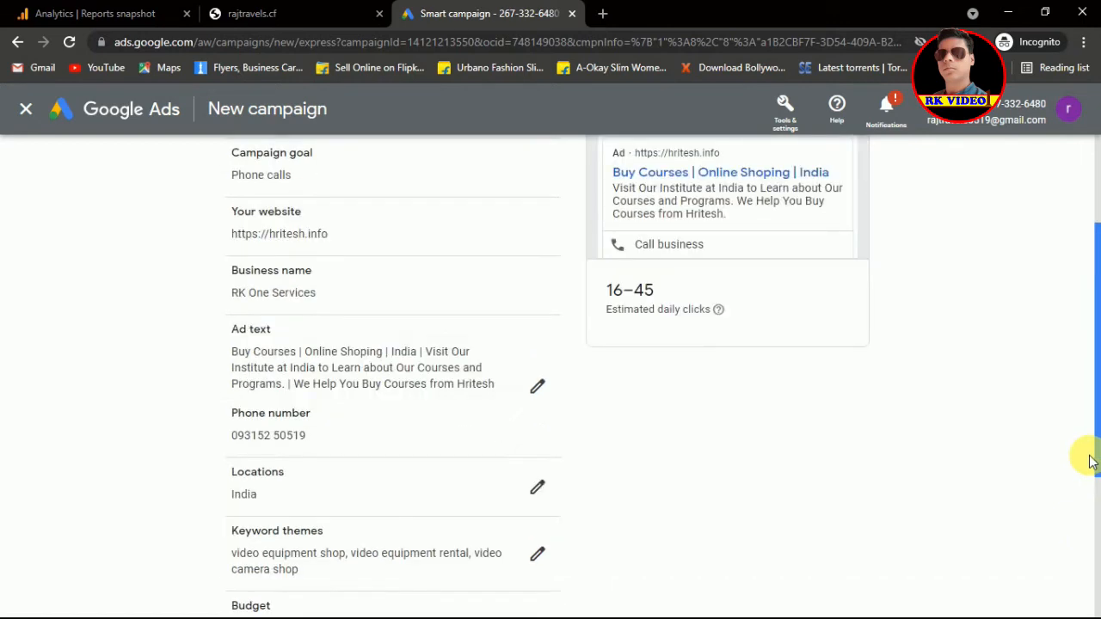
scroll(1089, 430, up, 1)
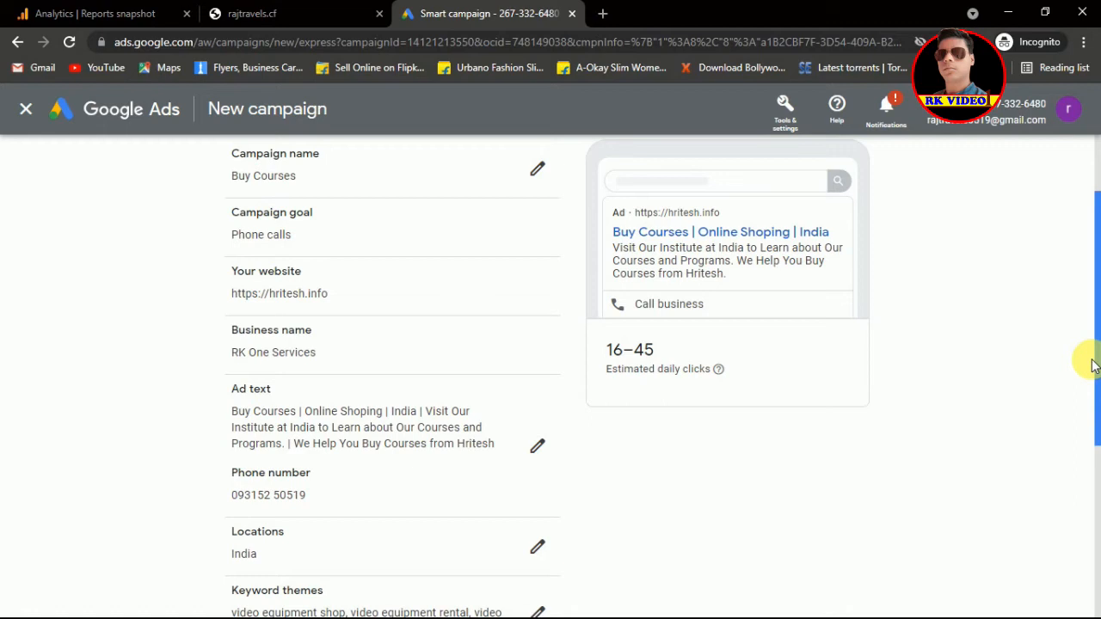
scroll(1090, 353, up, 2)
scroll(1093, 456, down, 3)
scroll(1094, 486, down, 1)
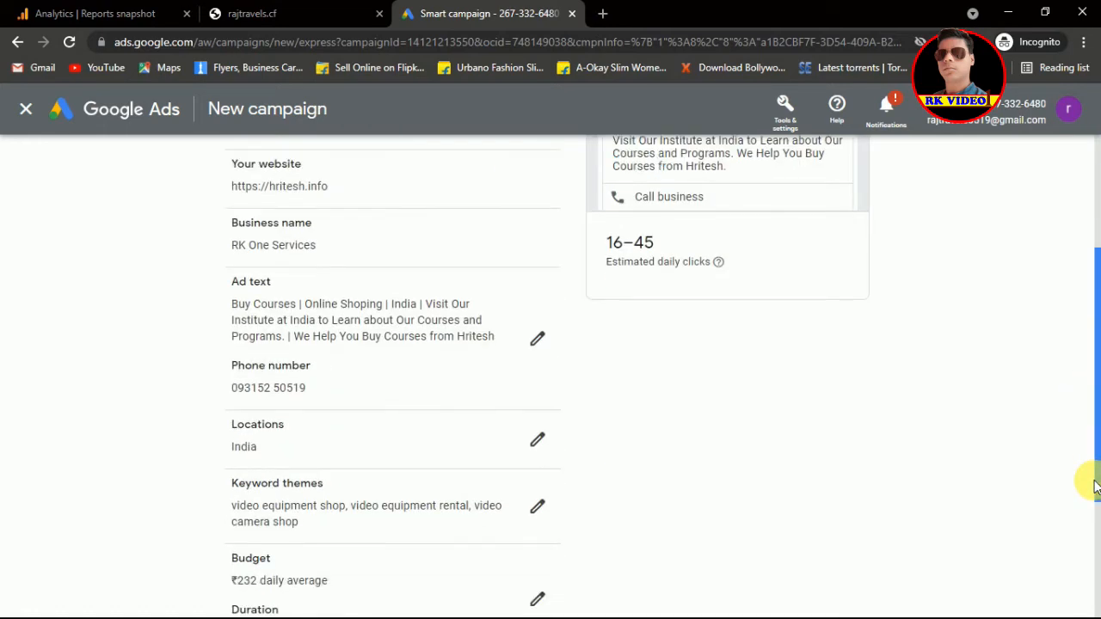
drag(1094, 486, 1097, 543)
scroll(1097, 544, down, 3)
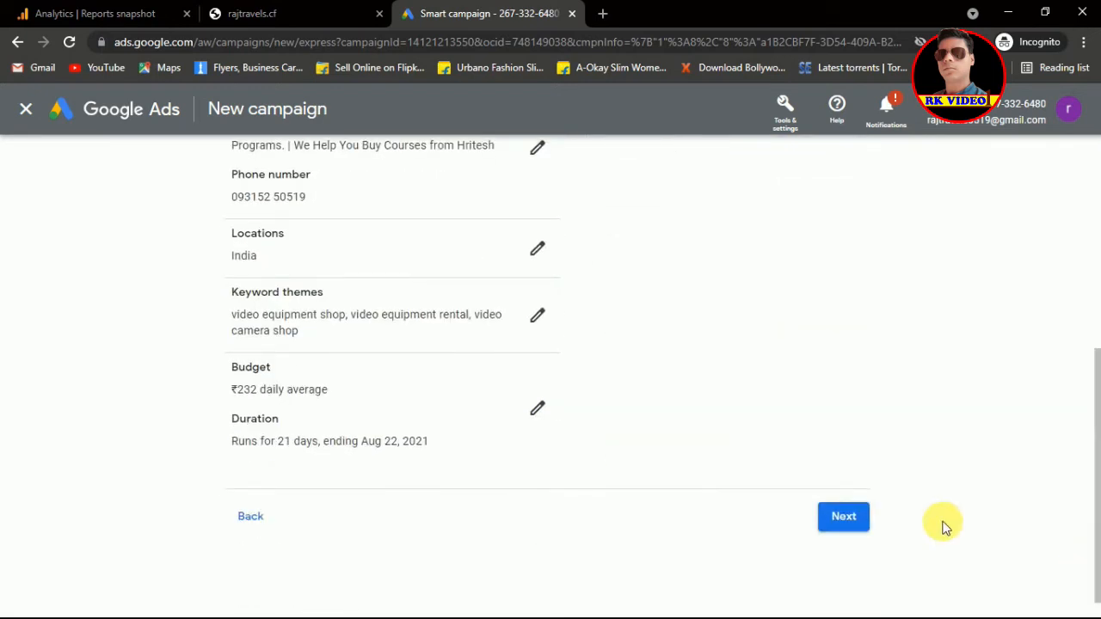
Step: Submit the Buy Courses Smart campaign, skip conversion tracking, and return to All campaigns
click(847, 515)
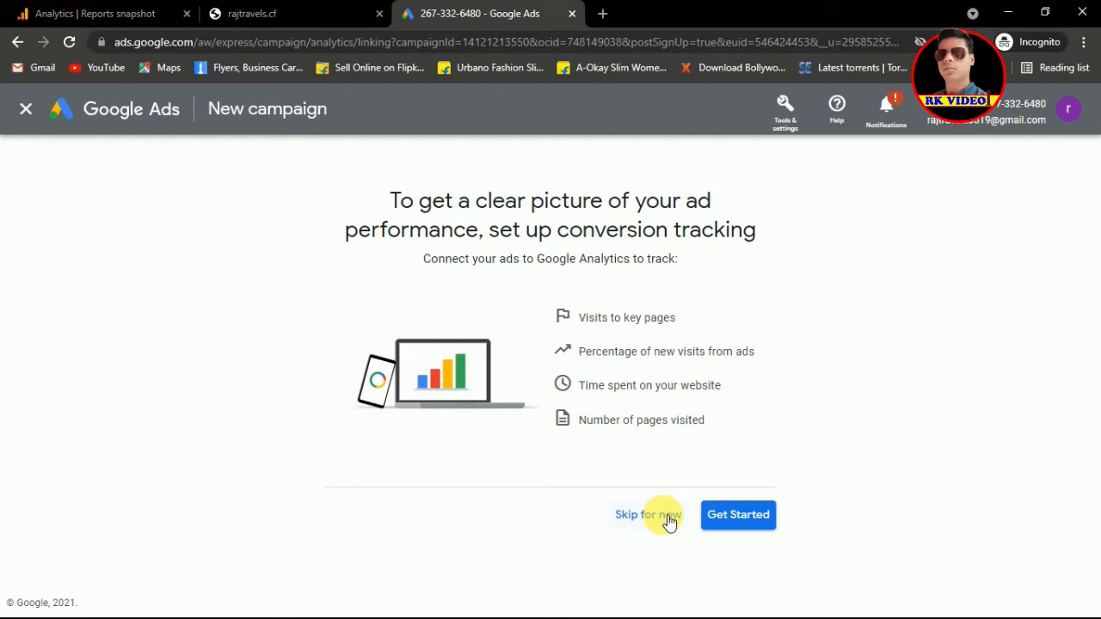
click(669, 521)
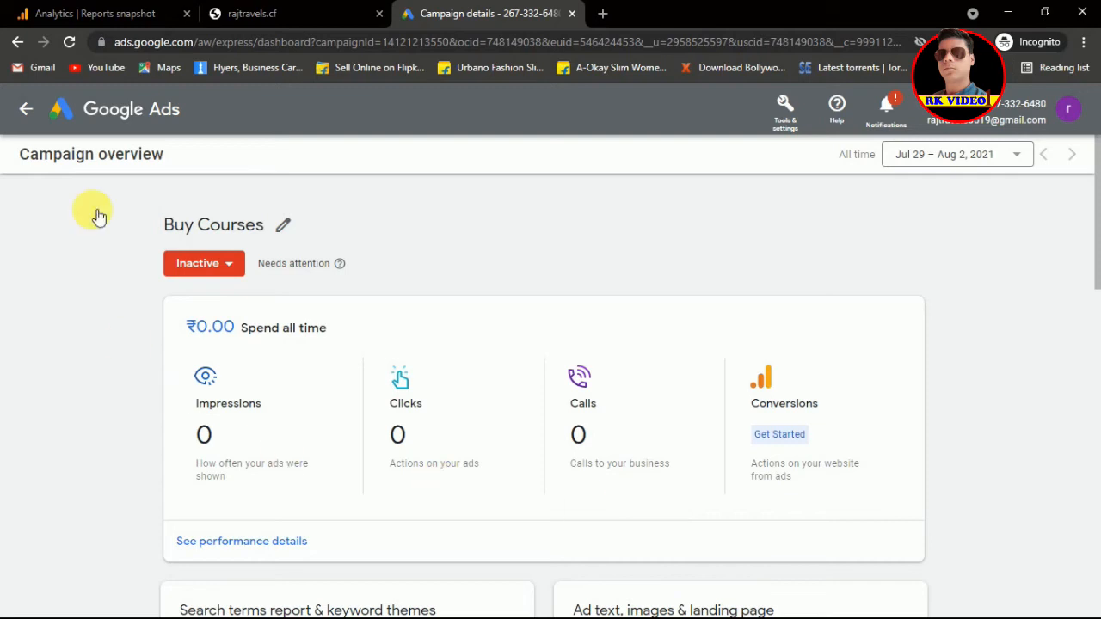
click(28, 110)
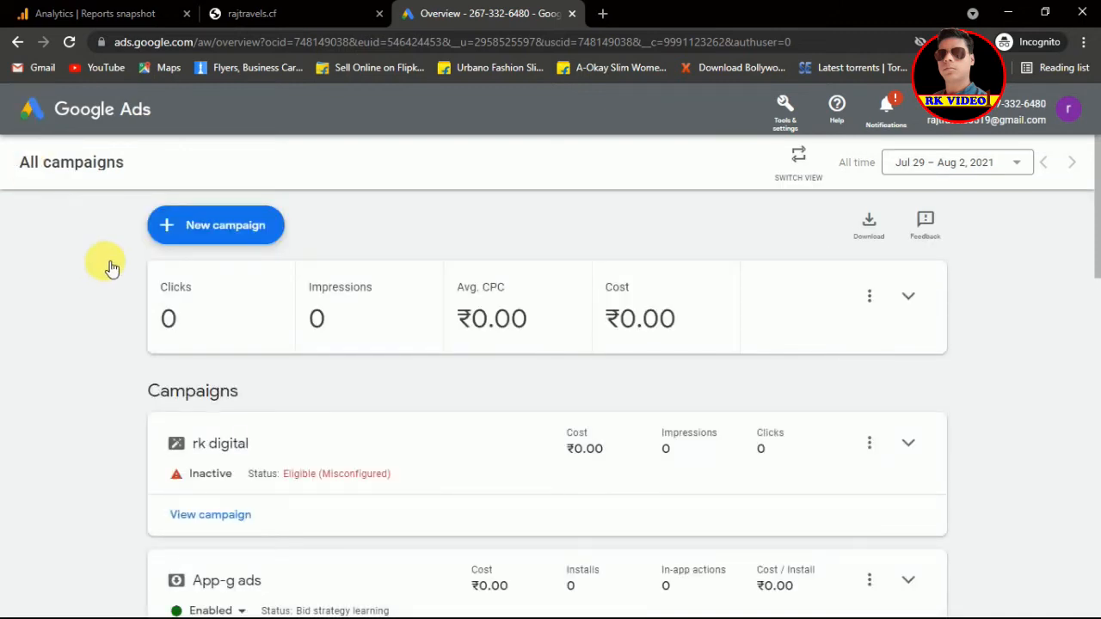
Step: Start a fresh campaign from the + New campaign button to reach the goal choices
click(214, 233)
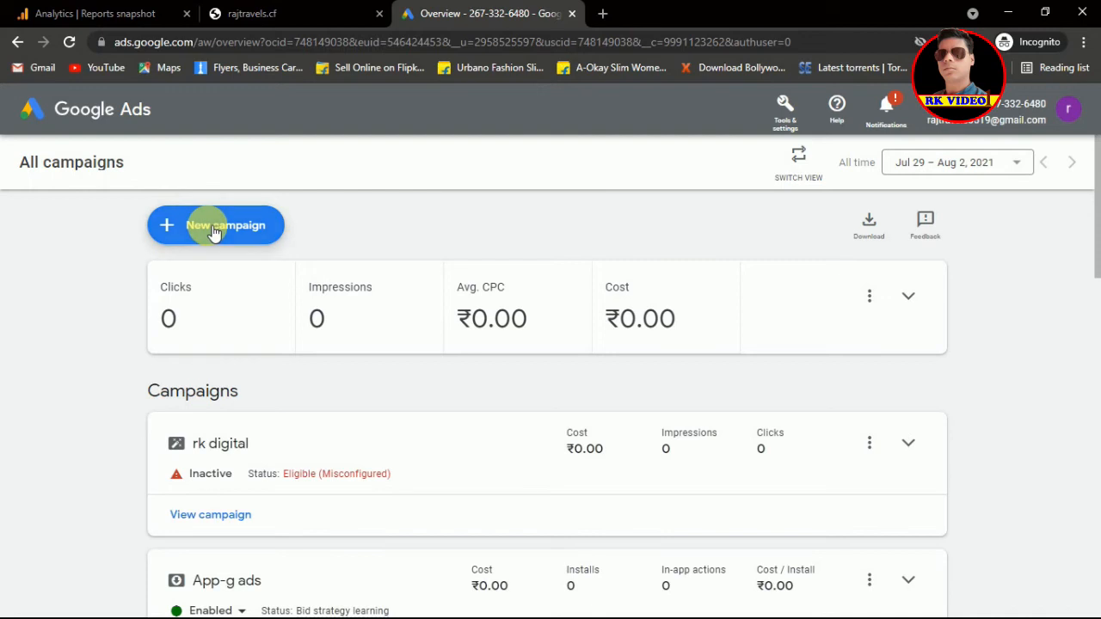
click(214, 233)
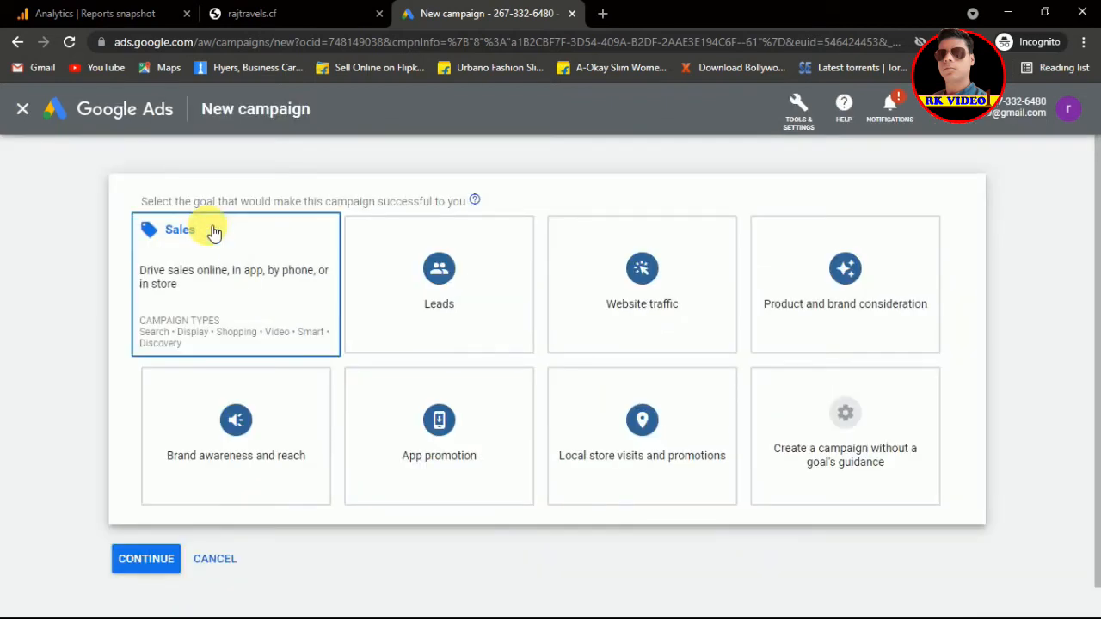
Step: Set up a Smart campaign without goal guidance, aimed at visits to your storefront
click(860, 441)
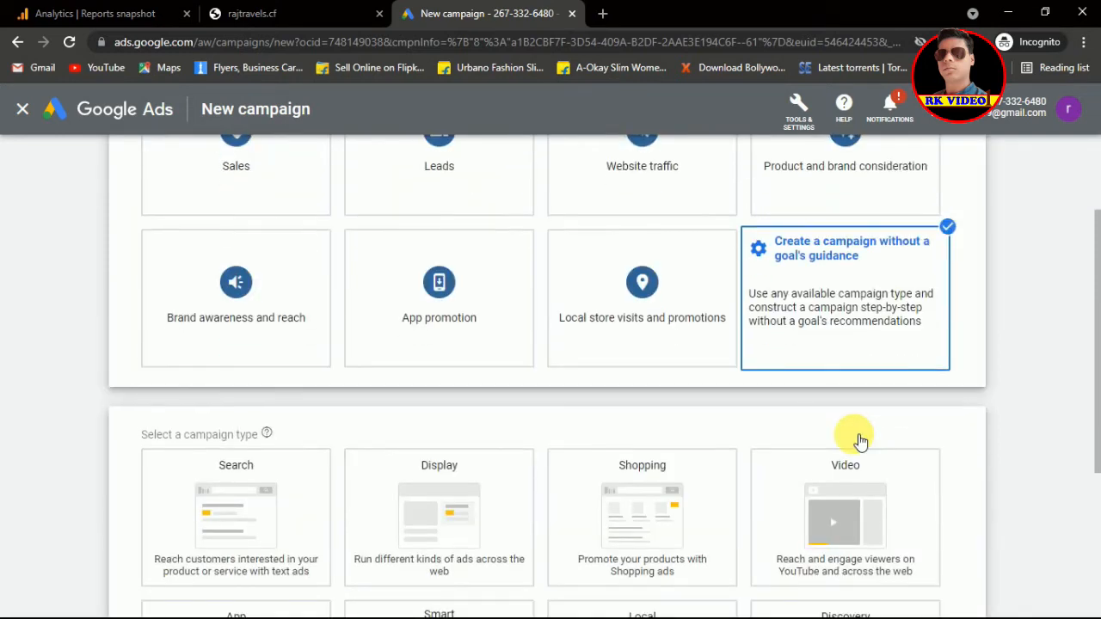
scroll(1094, 388, down, 3)
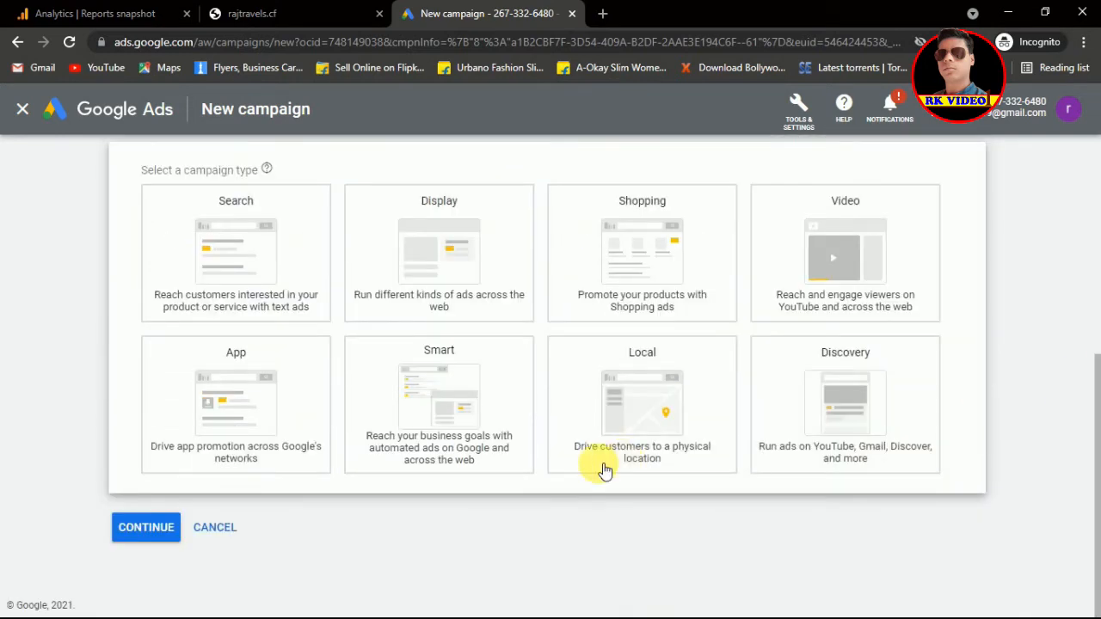
click(432, 411)
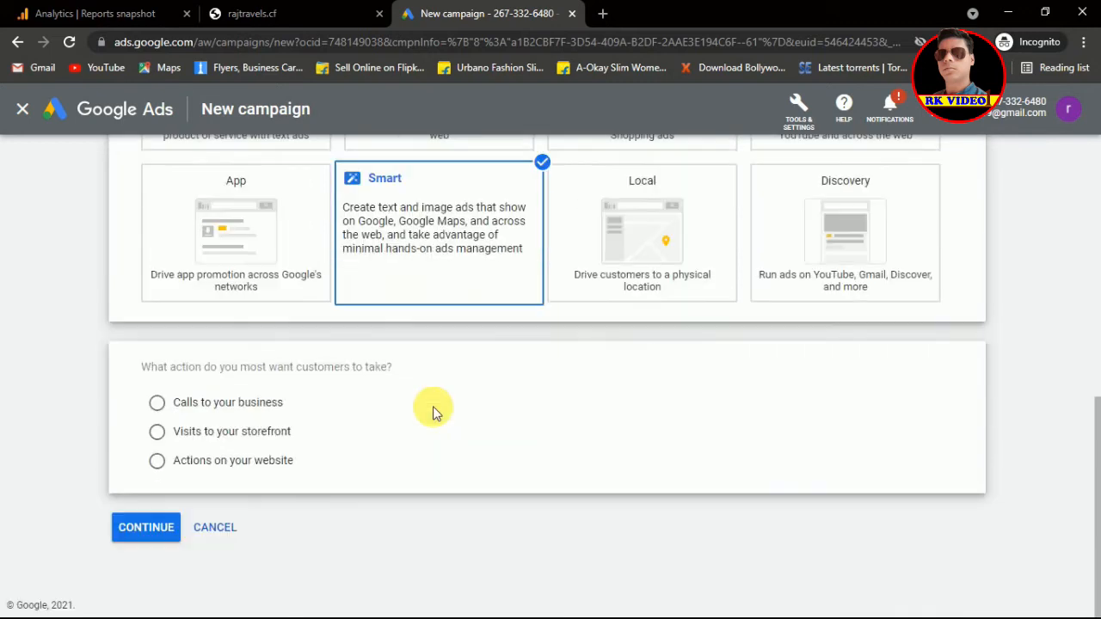
click(159, 434)
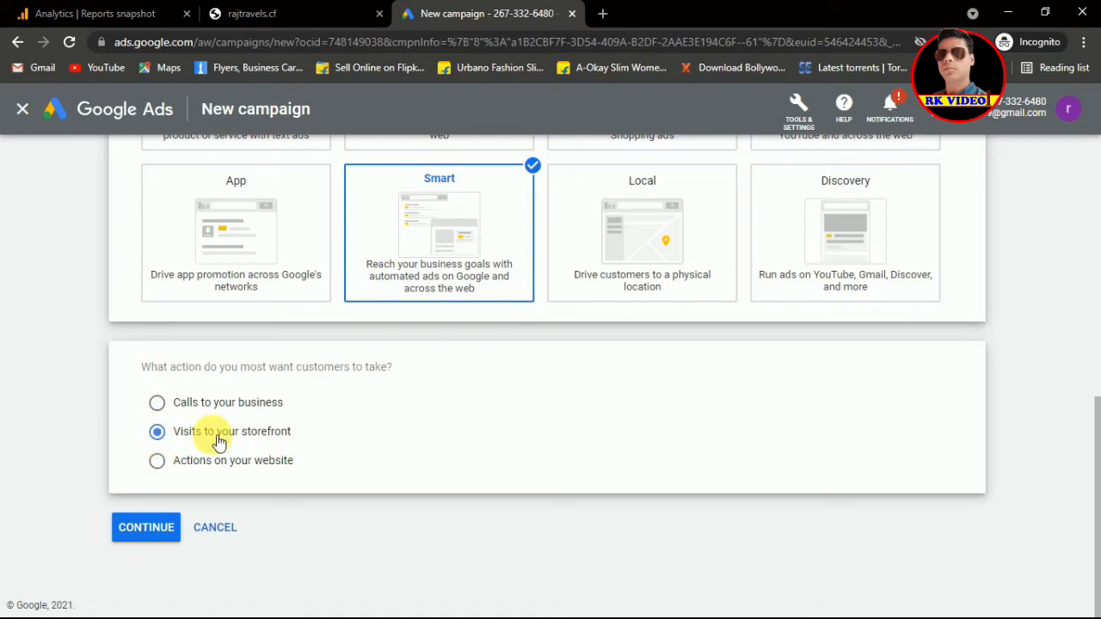
click(161, 532)
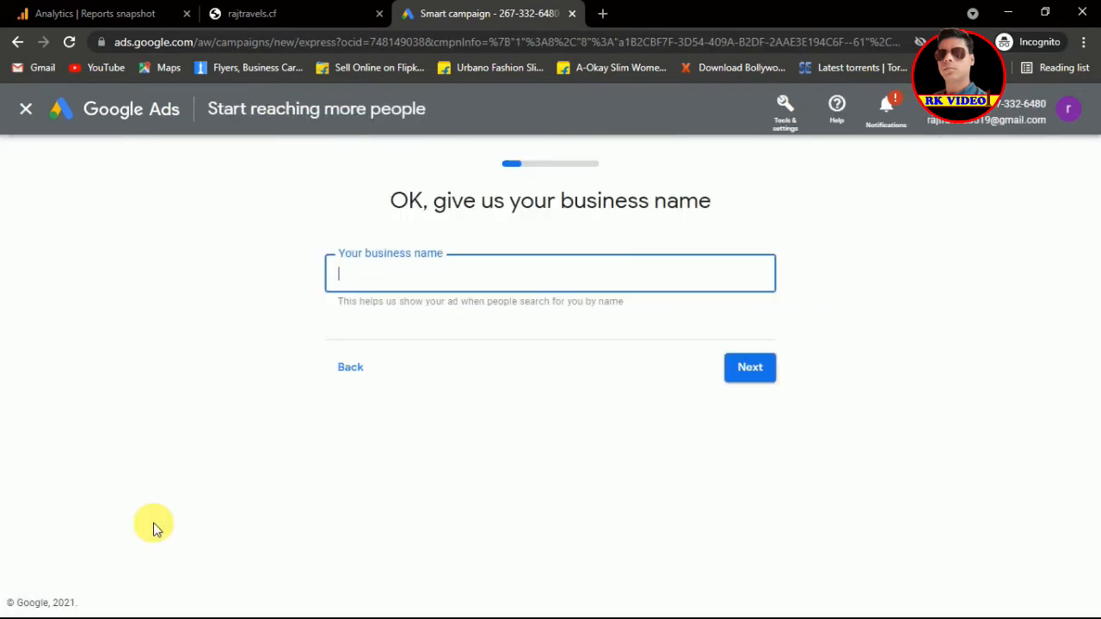
Step: Enter 'RK One Services' as the business name and move on
text(RK One Services)
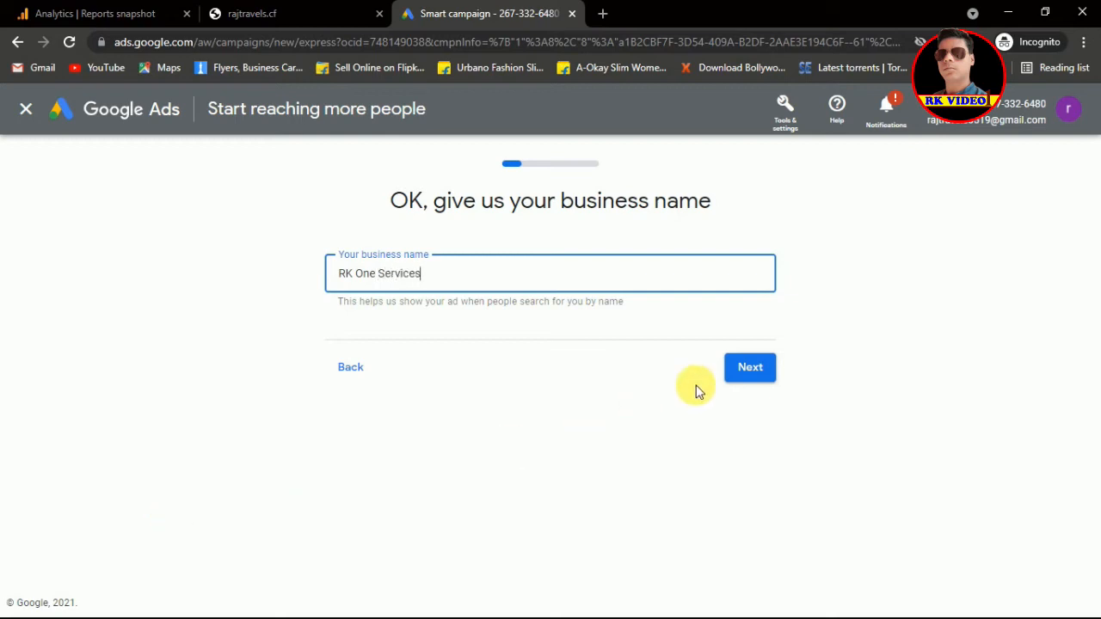
click(774, 370)
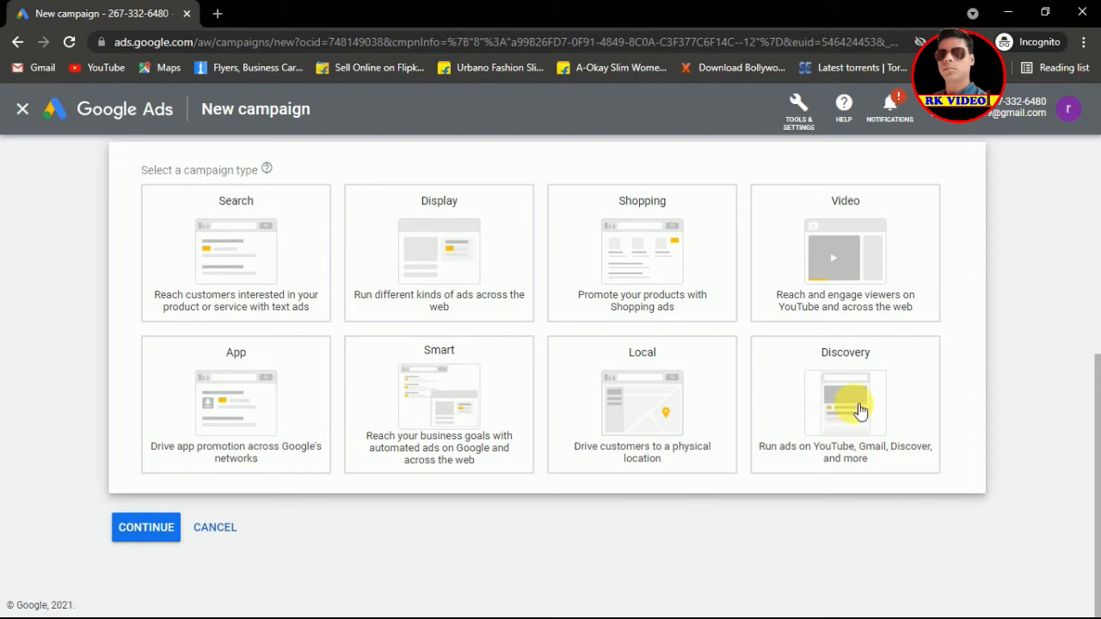
Step: Select Discovery as the campaign type and proceed with it
click(899, 384)
click(899, 385)
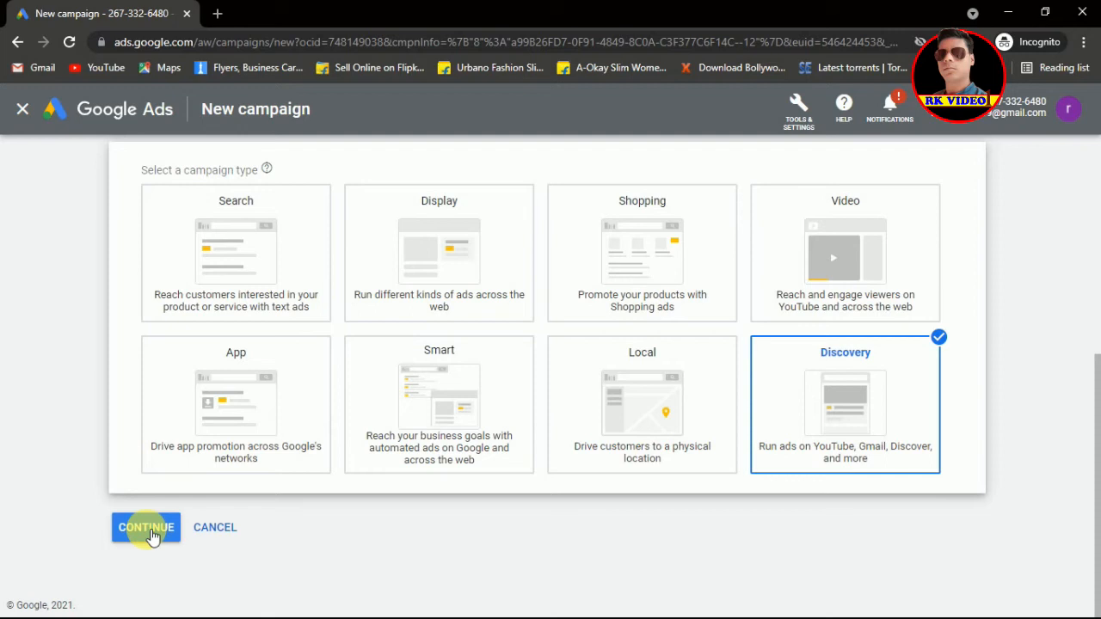
click(148, 528)
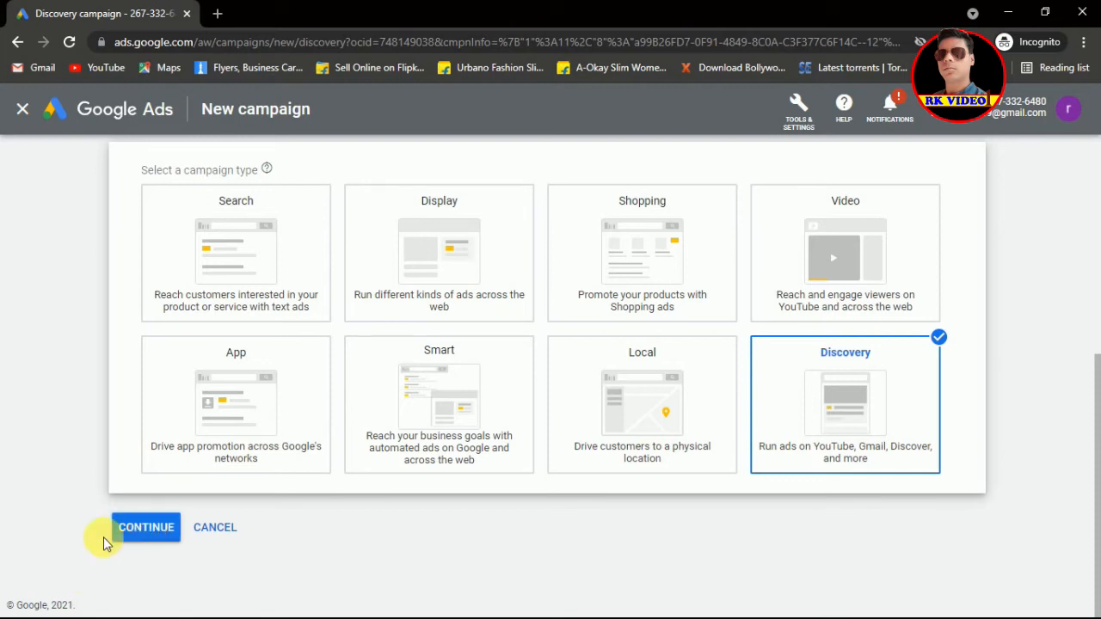
Step: Load the Discovery settings form showing Discovery-1, India location and English language
click(155, 529)
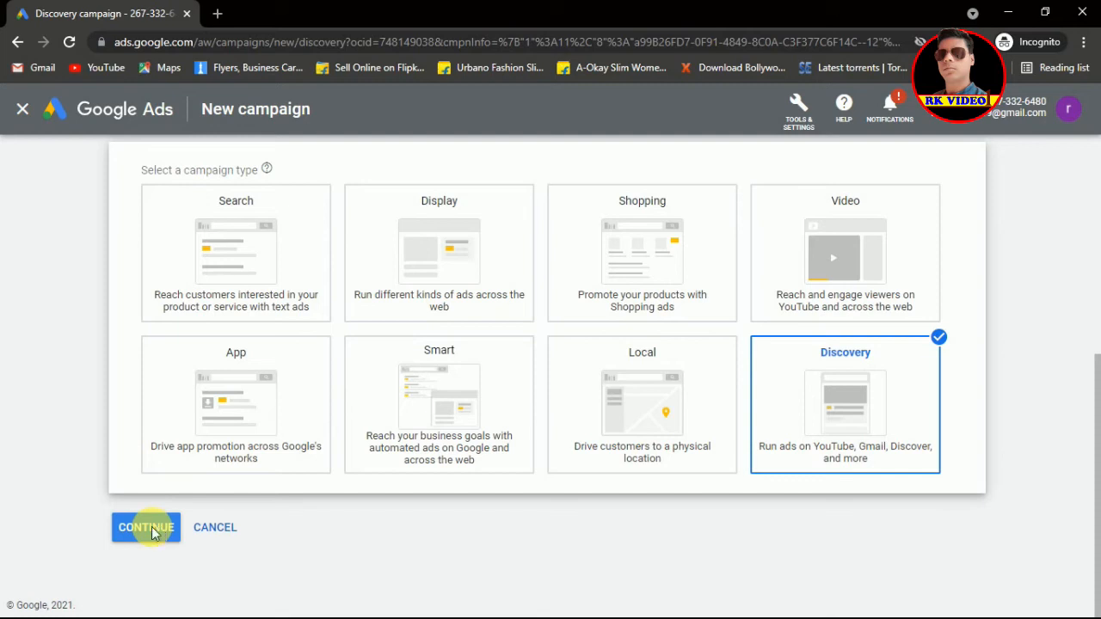
click(152, 528)
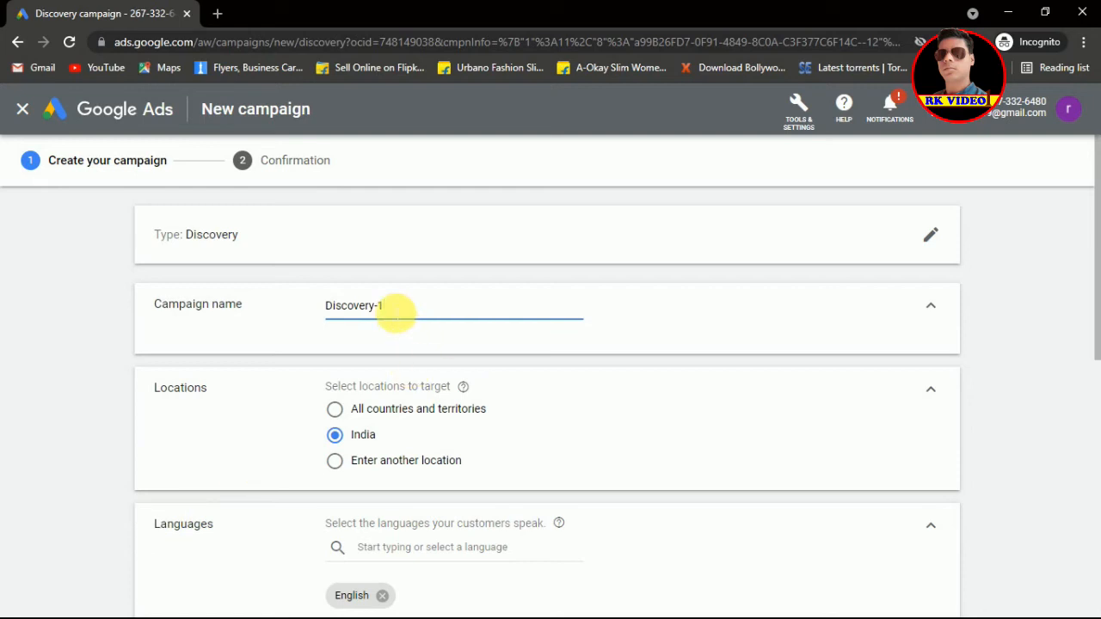
Step: Replace the default campaign name Discovery-1 with 'rajtravels camapaign'
key(BackSpace)
key(BackSpace)
key(BackSpace)
key(BackSpace)
key(BackSpace)
key(BackSpace)
key(BackSpace)
key(BackSpace)
key(BackSpace)
key(BackSpace)
key(BackSpace)
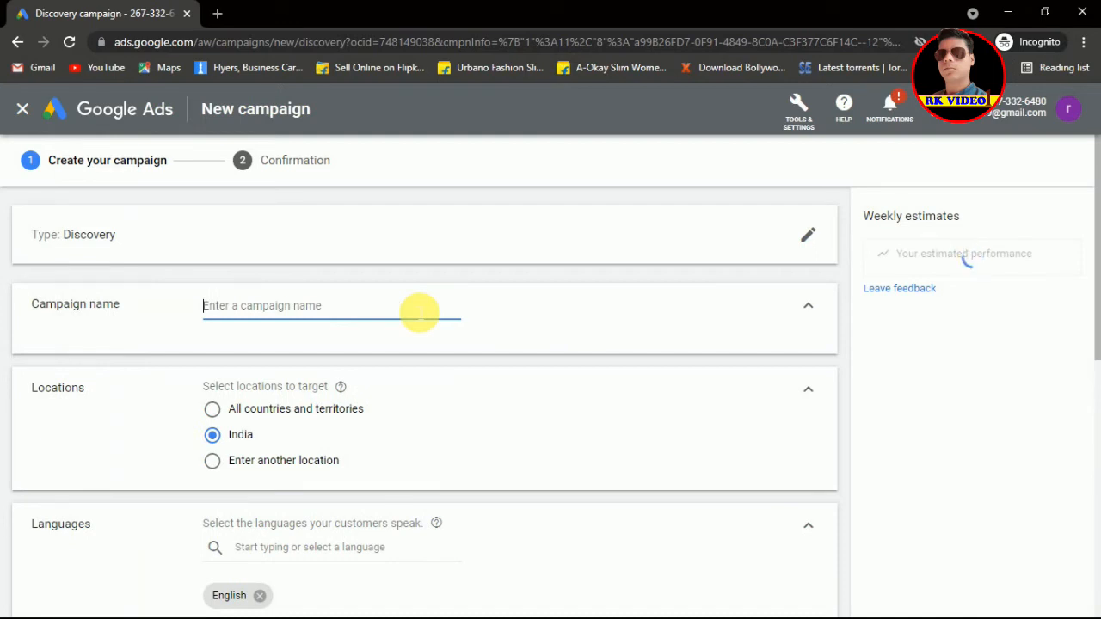
text(raj)
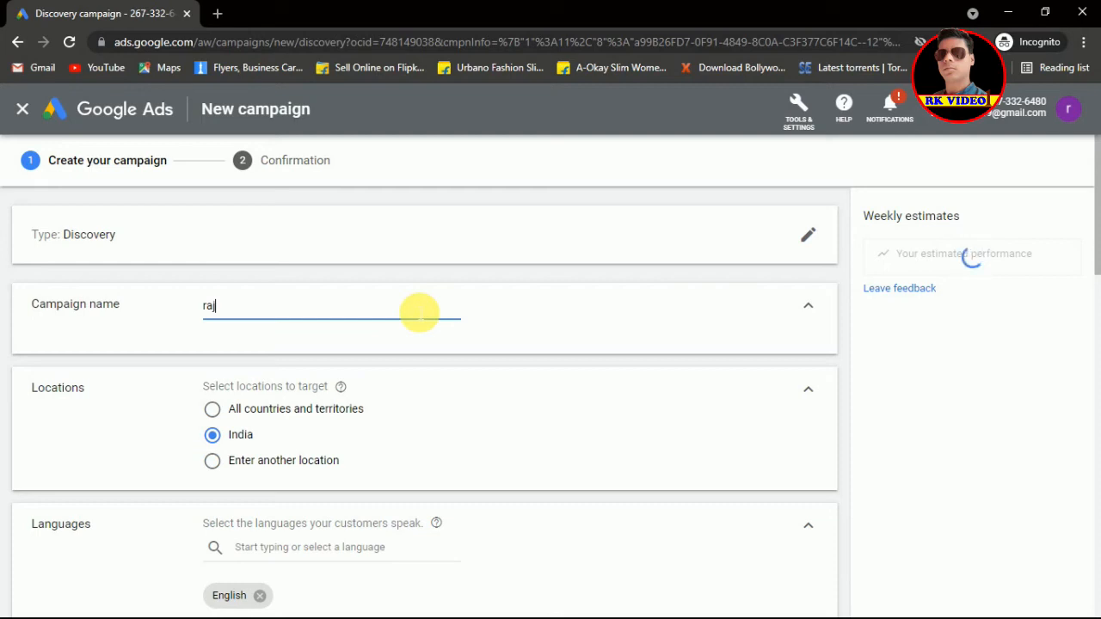
text(travels camapaign)
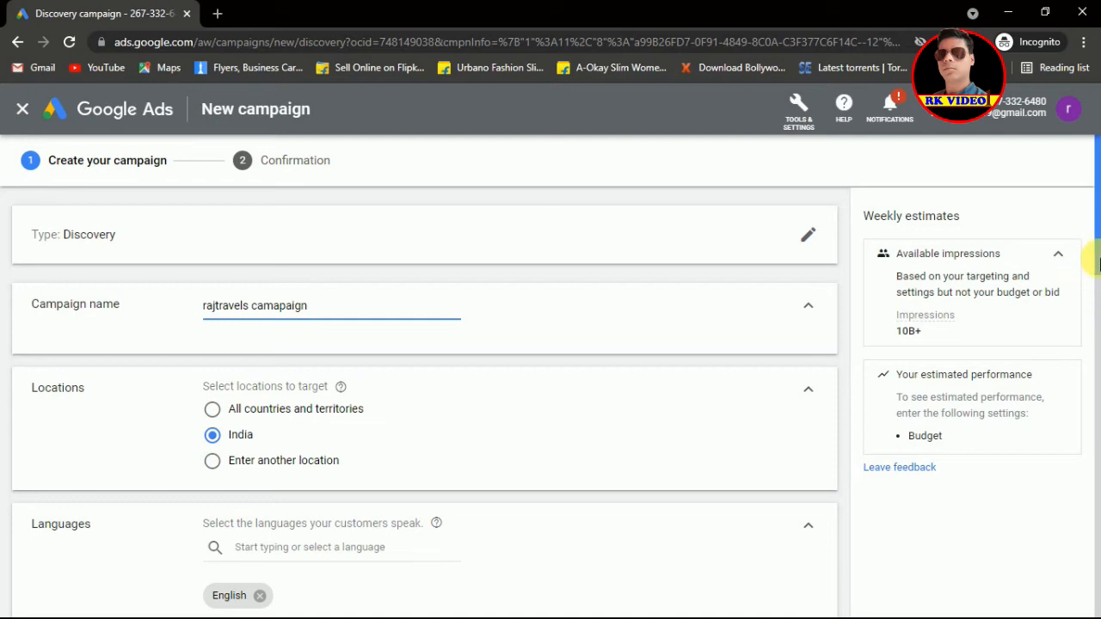
scroll(1098, 265, down, 3)
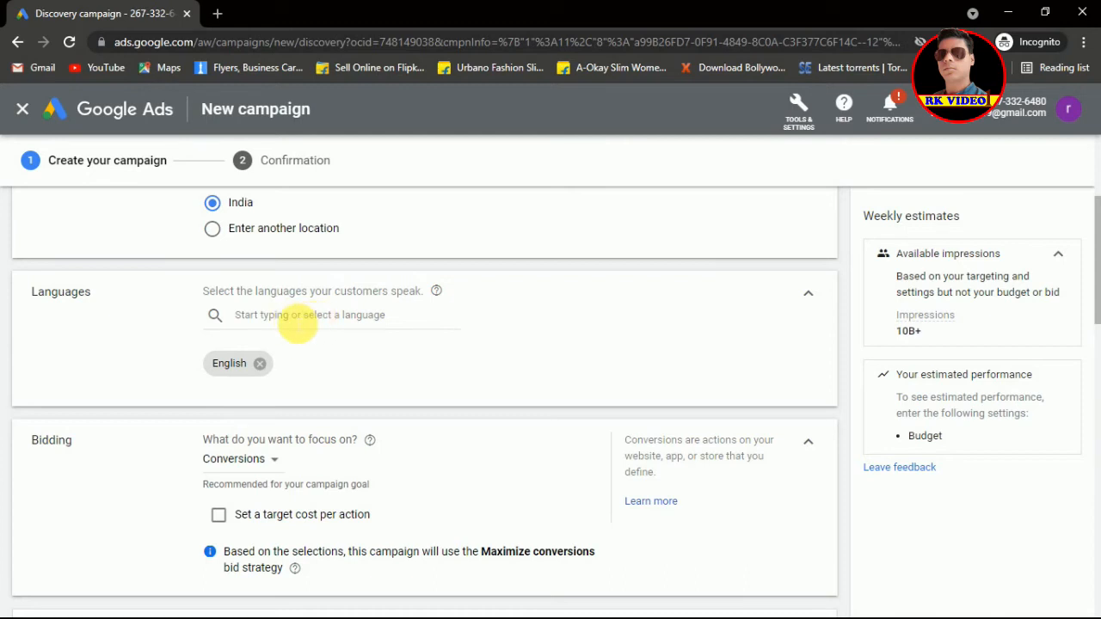
Step: Add Hindi alongside English as a target language and keep Conversions as the bidding focus
click(297, 318)
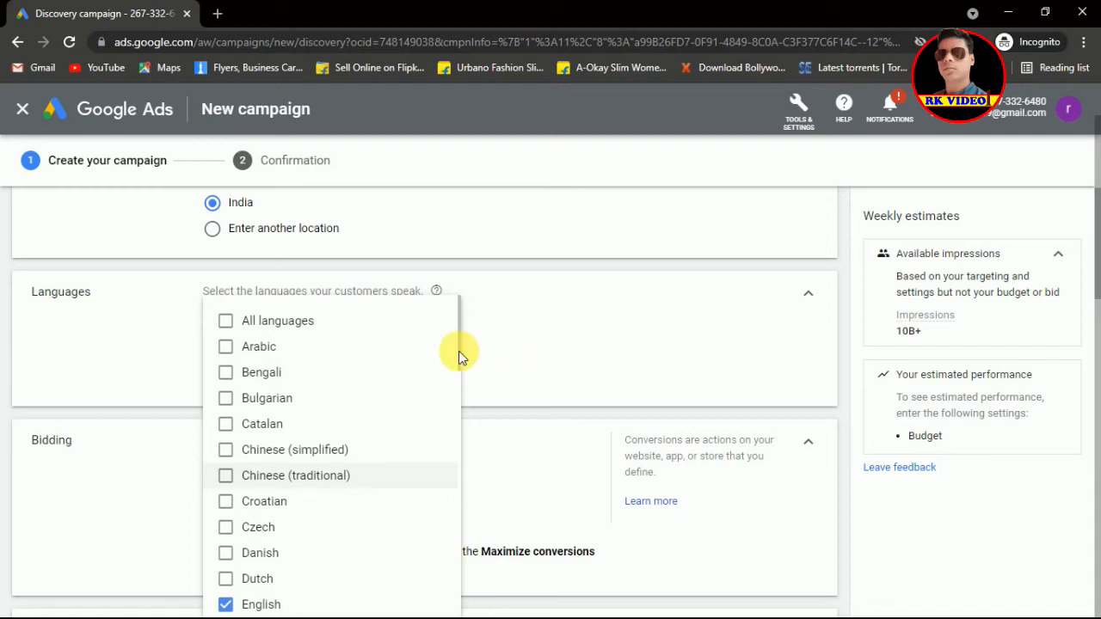
drag(457, 364, 462, 443)
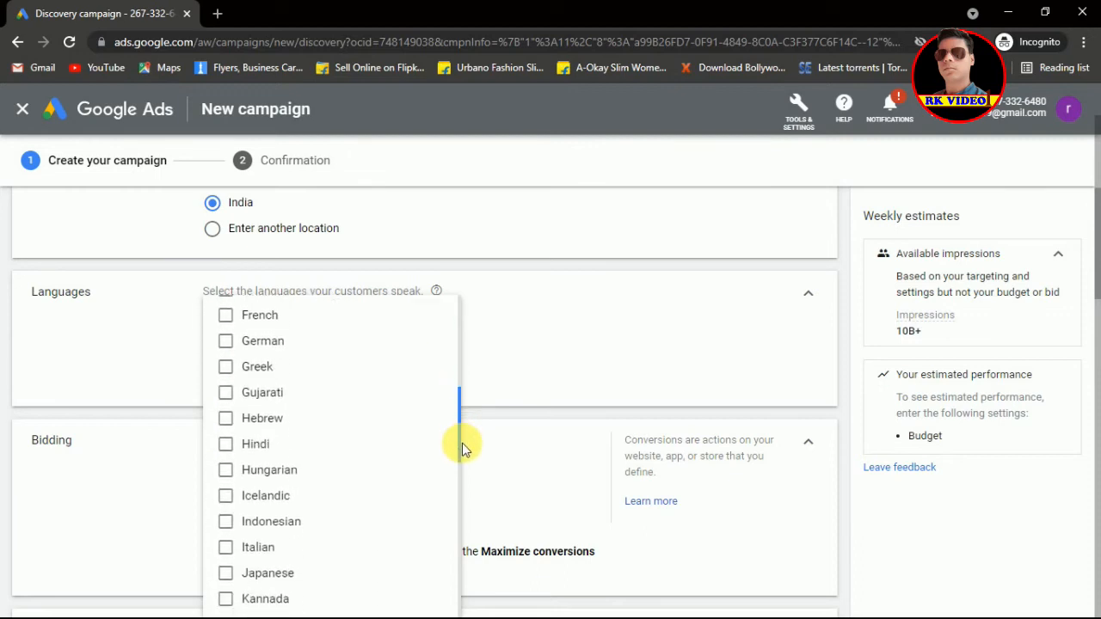
click(266, 455)
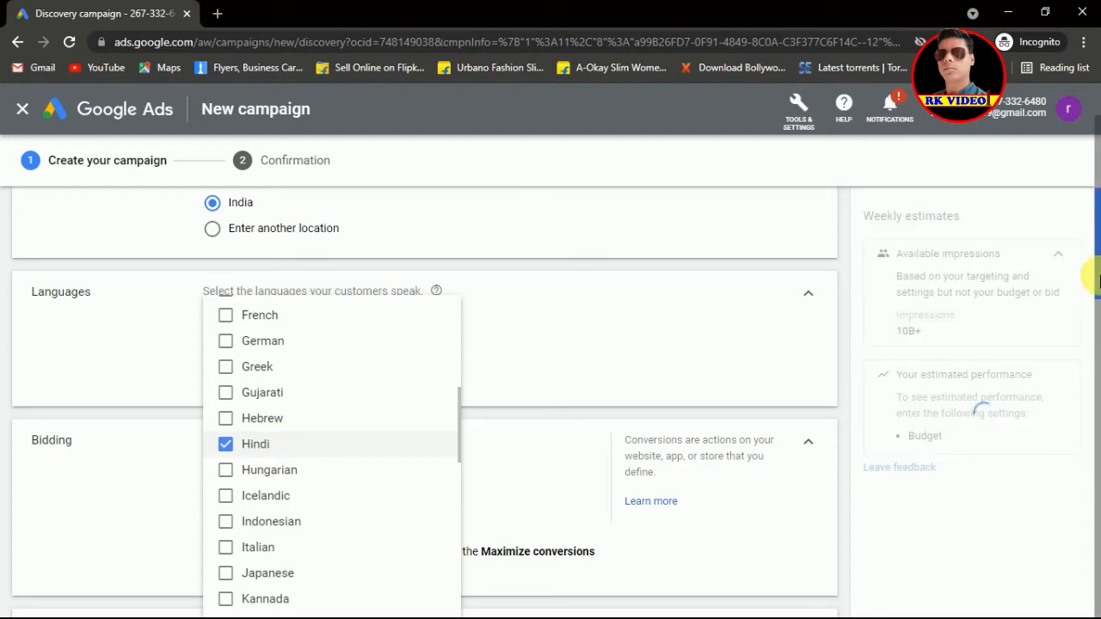
scroll(1097, 294, down, 1)
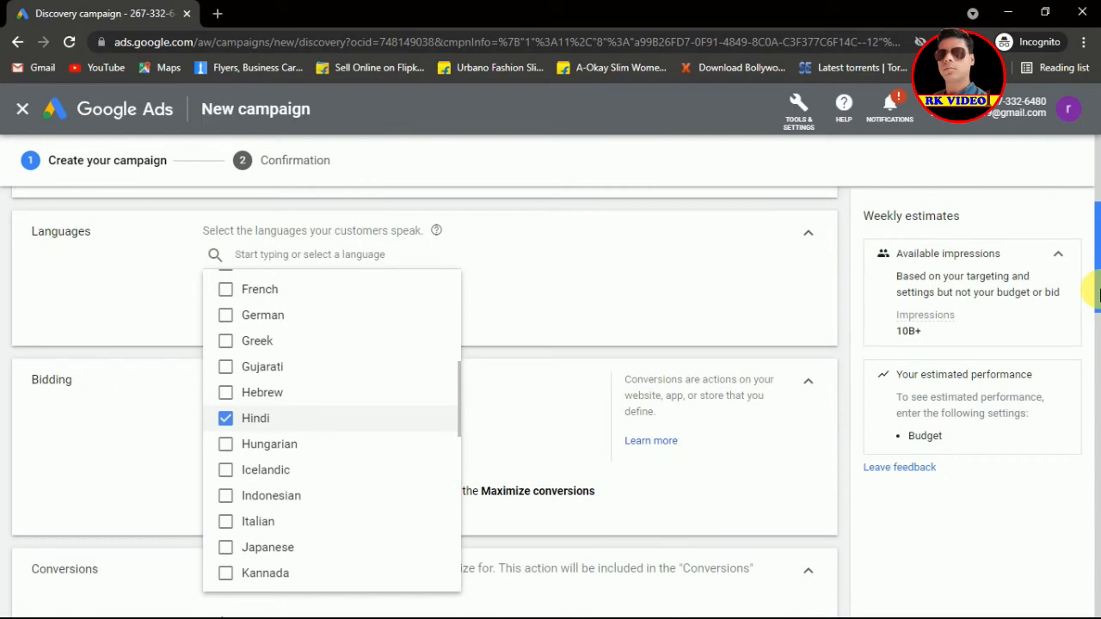
scroll(1098, 294, down, 1)
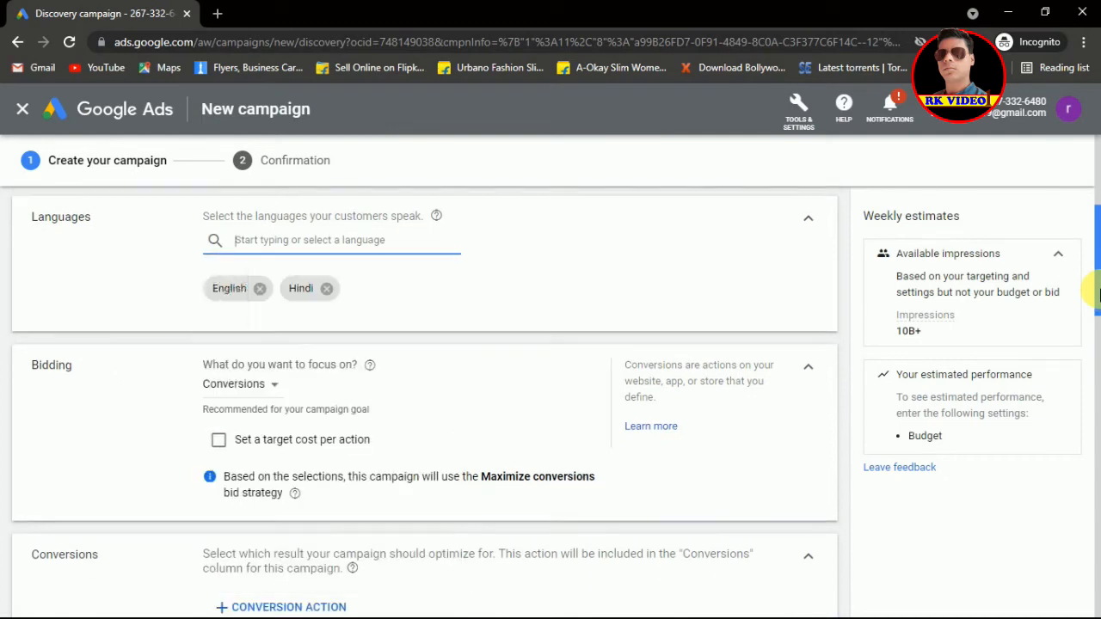
click(398, 393)
click(579, 309)
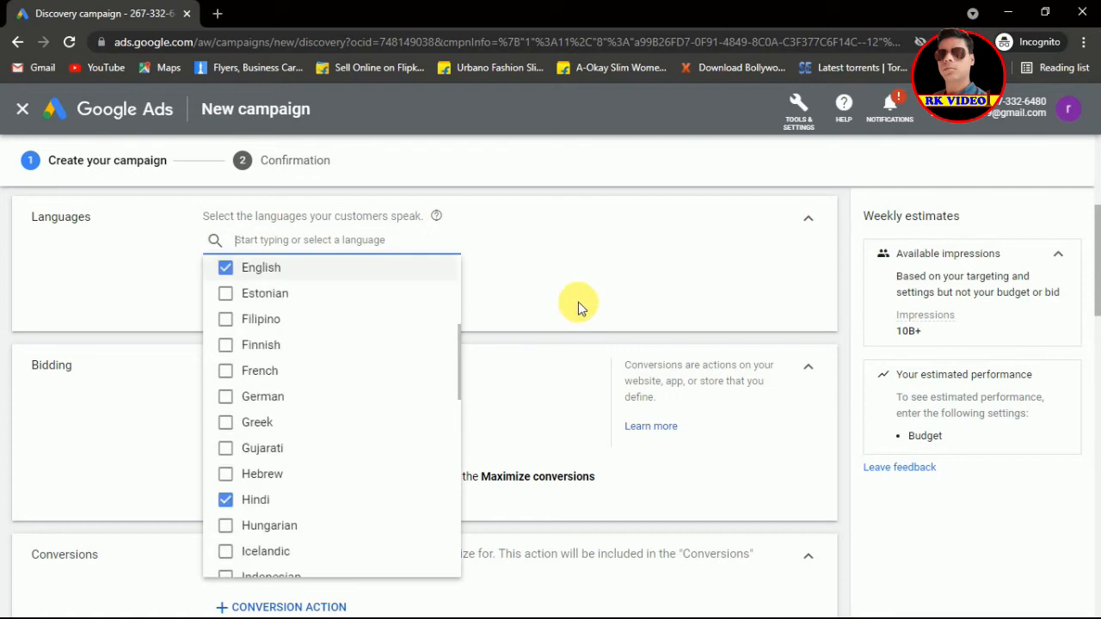
click(578, 301)
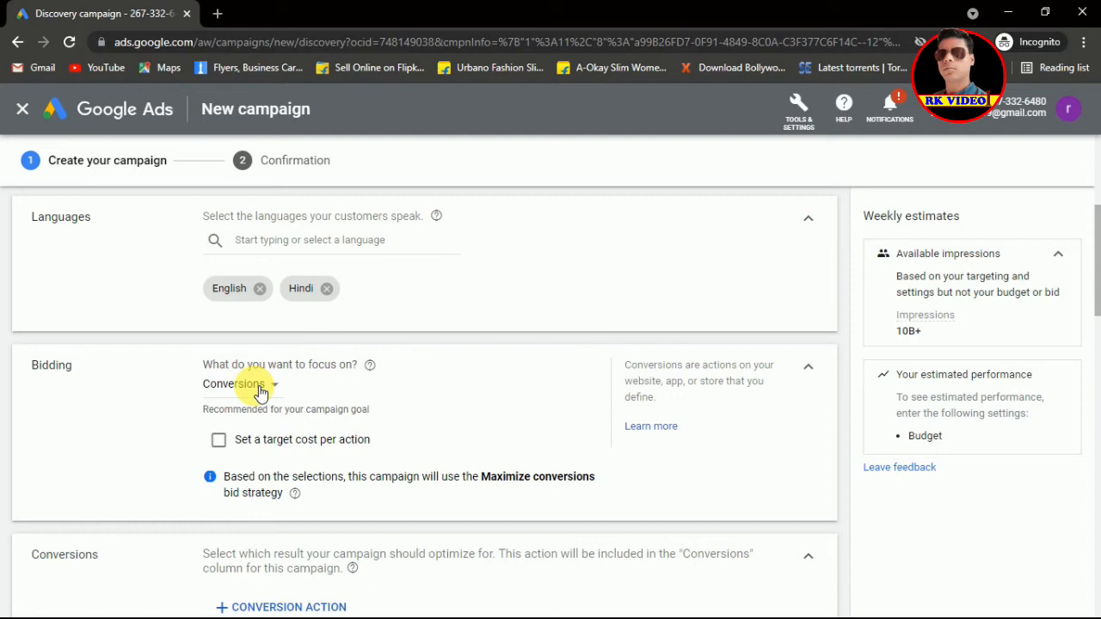
click(260, 392)
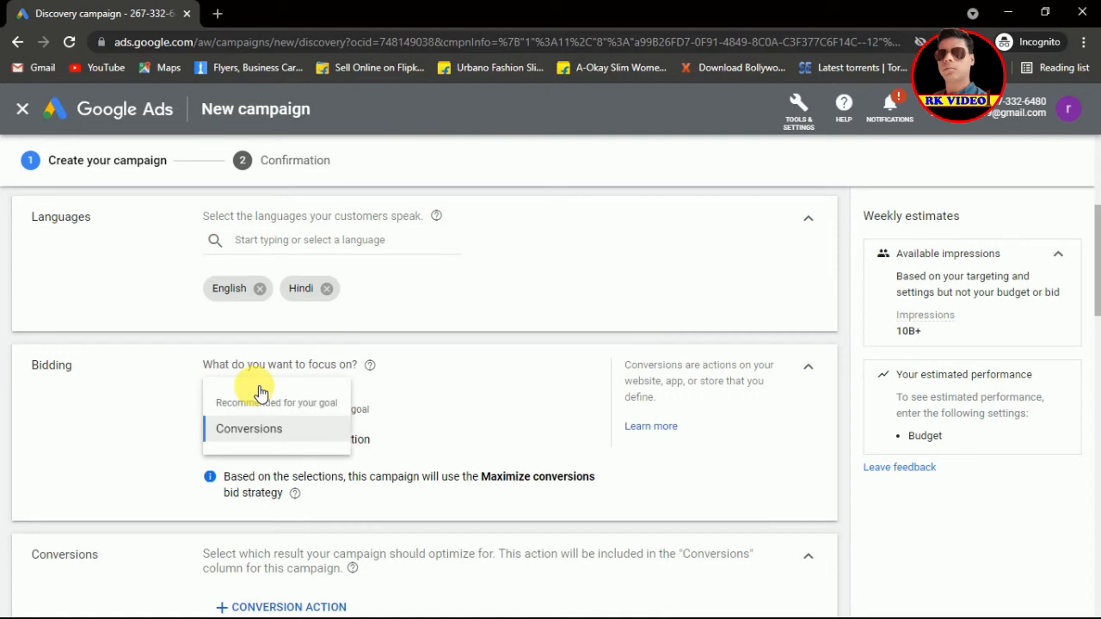
click(487, 412)
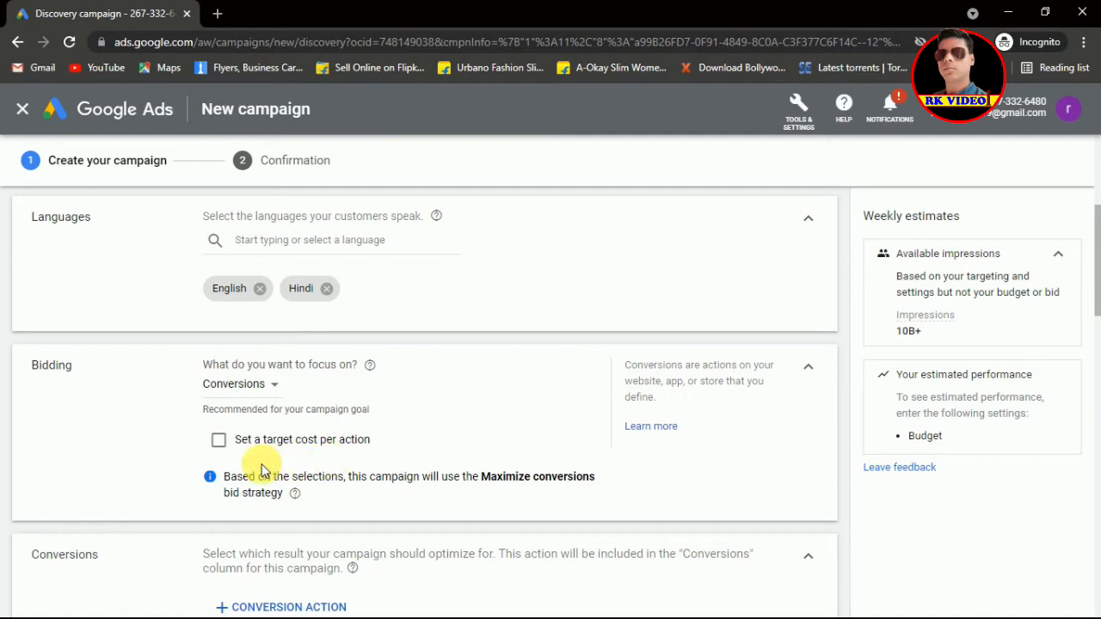
Step: Enable a target cost per action and set it to ₹25
click(220, 441)
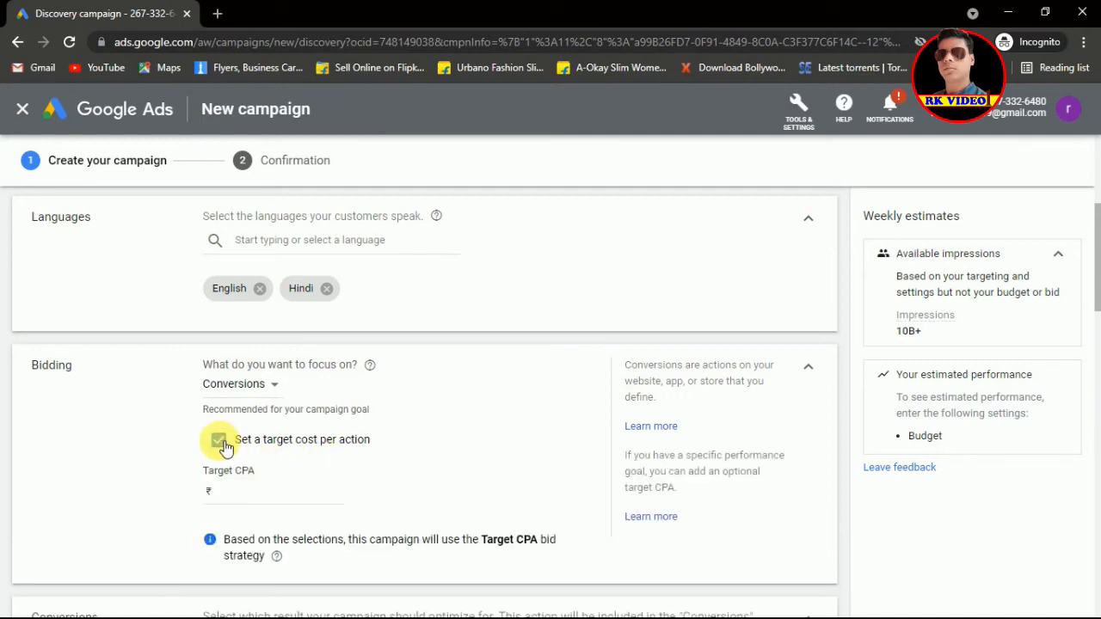
click(289, 500)
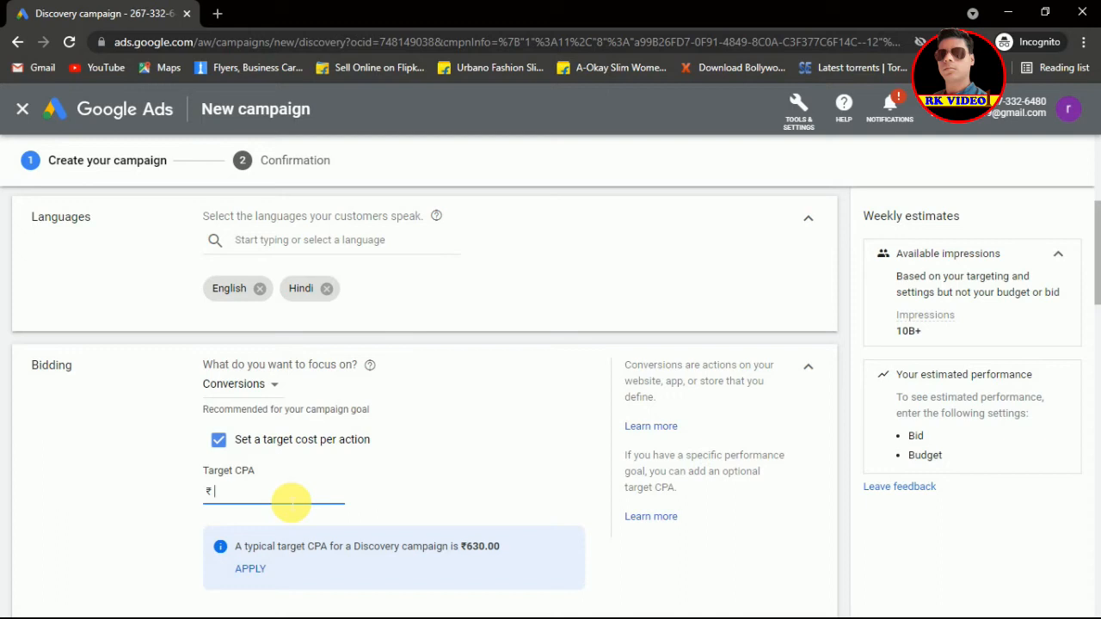
text(25)
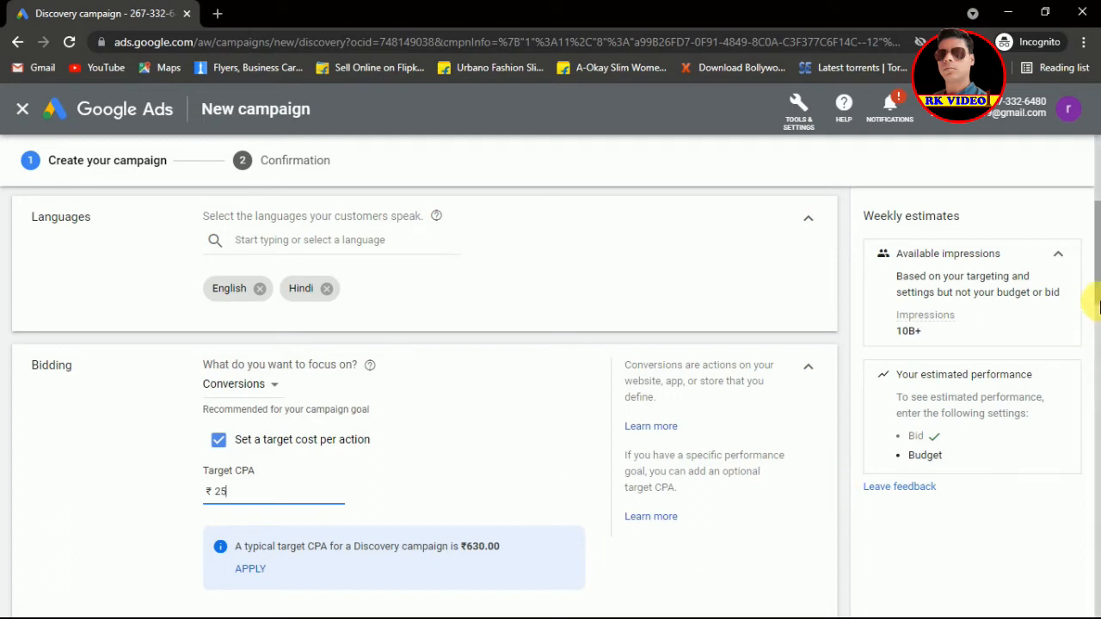
drag(1097, 284, 1097, 311)
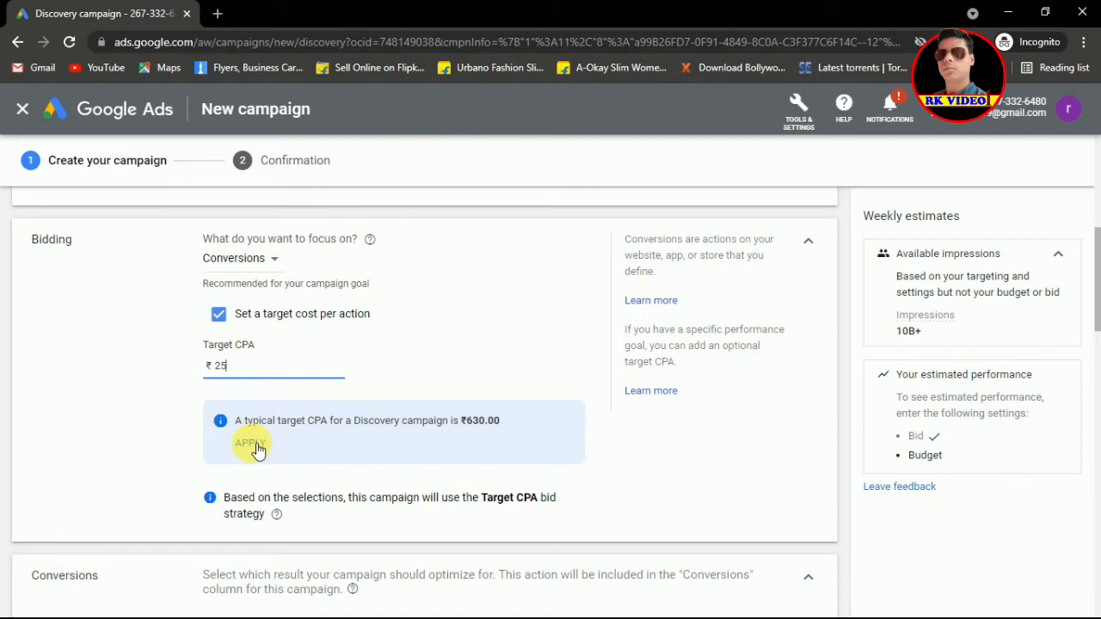
click(251, 444)
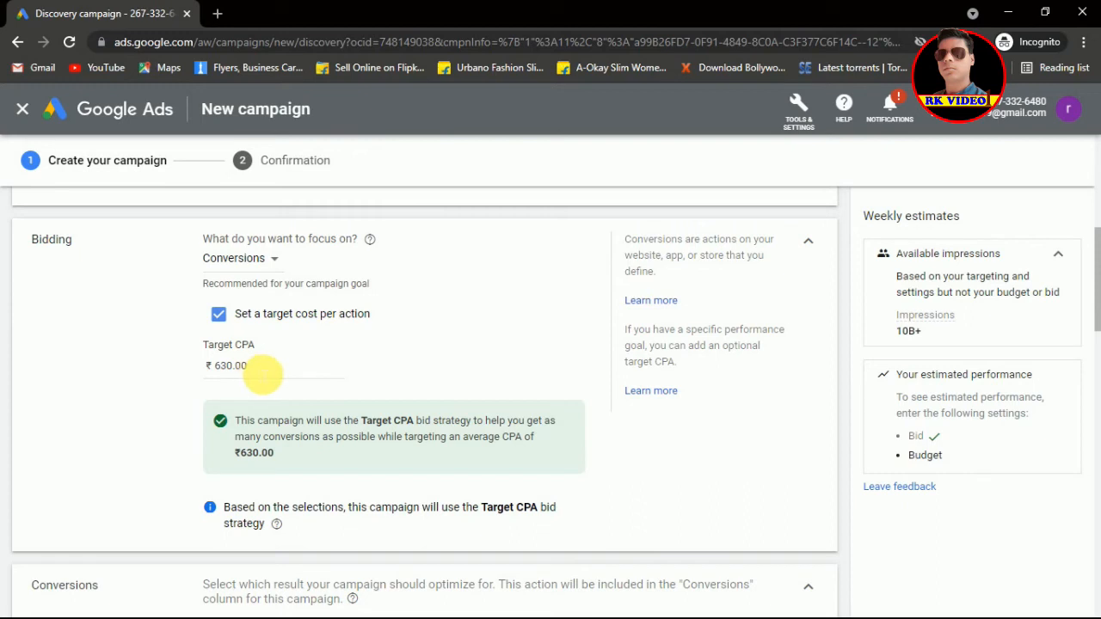
click(261, 372)
drag(261, 373, 220, 369)
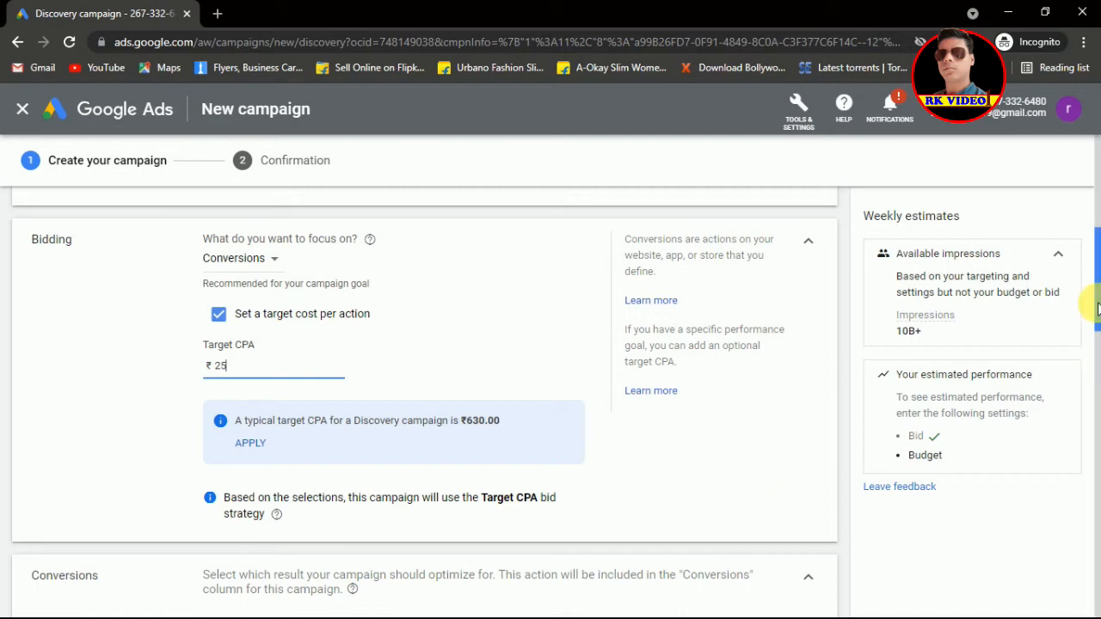
drag(1097, 310, 1098, 365)
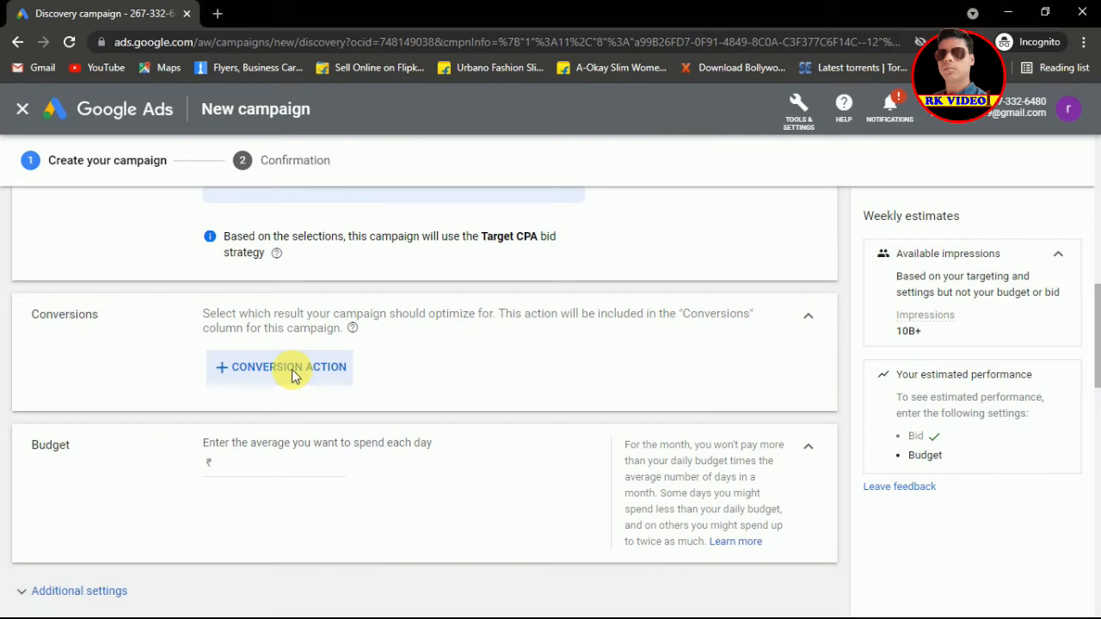
Step: Choose Calls from Smart Campaign Ads as the campaign's conversion action
click(291, 368)
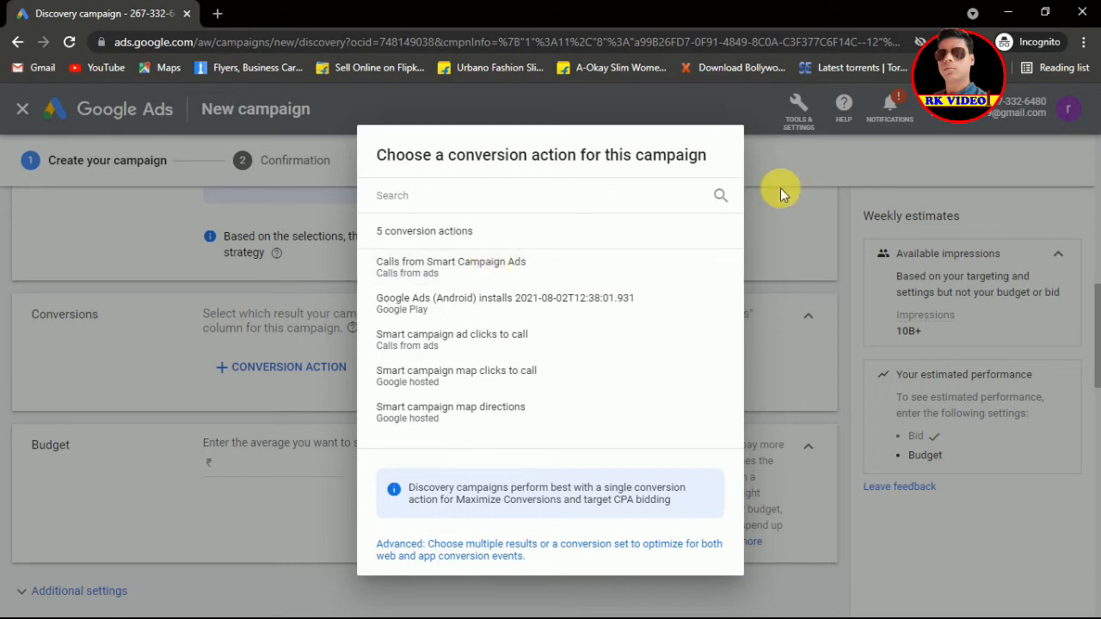
click(433, 282)
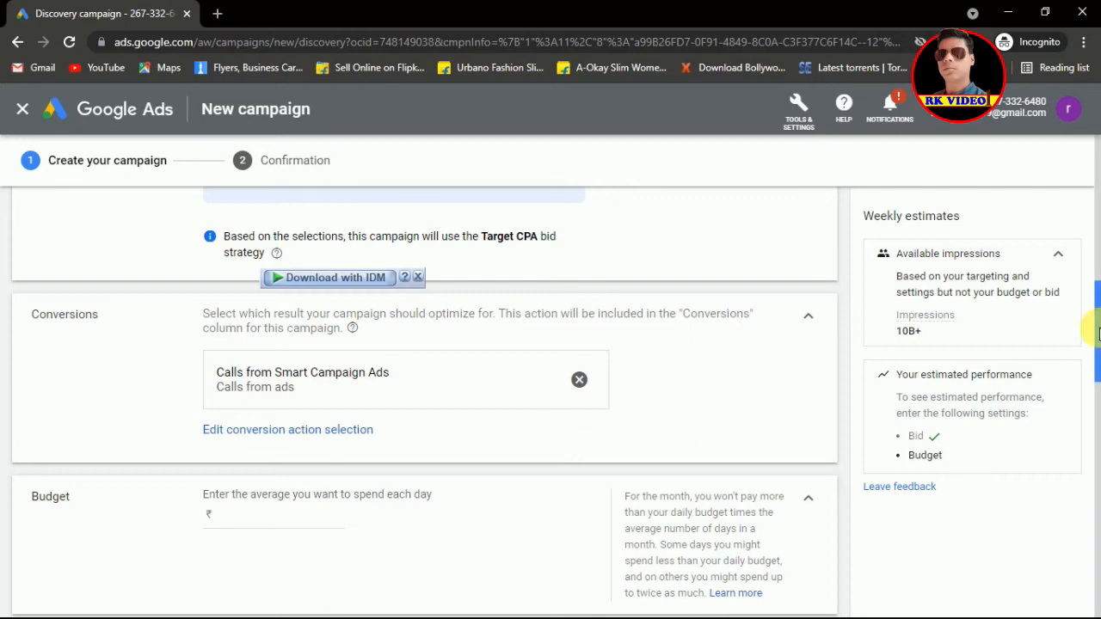
drag(1098, 336, 1098, 356)
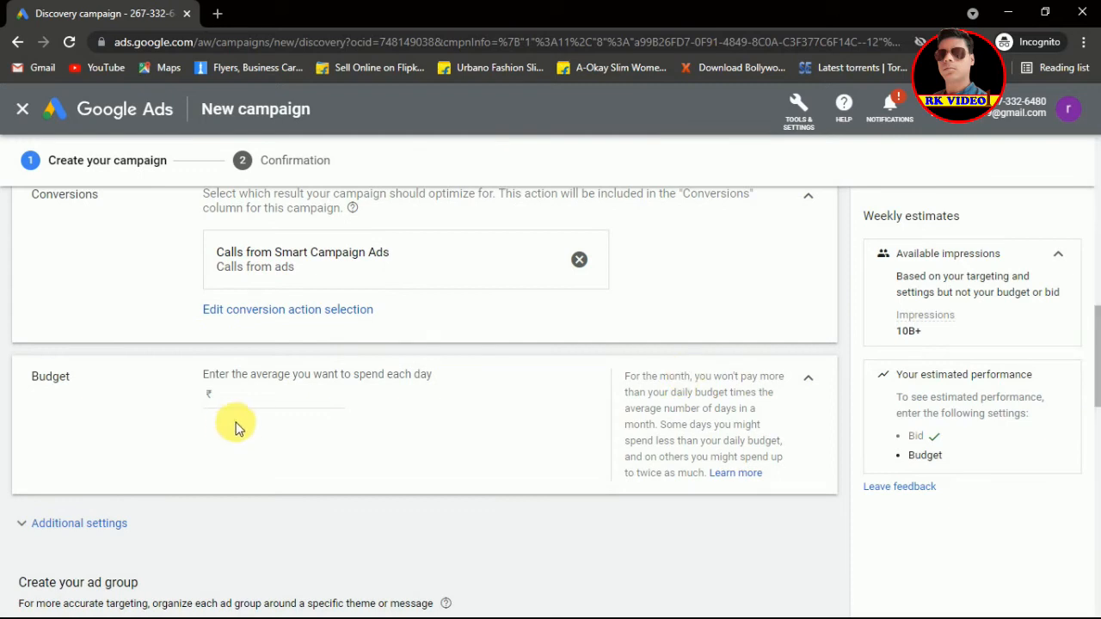
Step: Enter ₹10000 as the average daily budget, replacing the earlier mistyped amounts
click(291, 410)
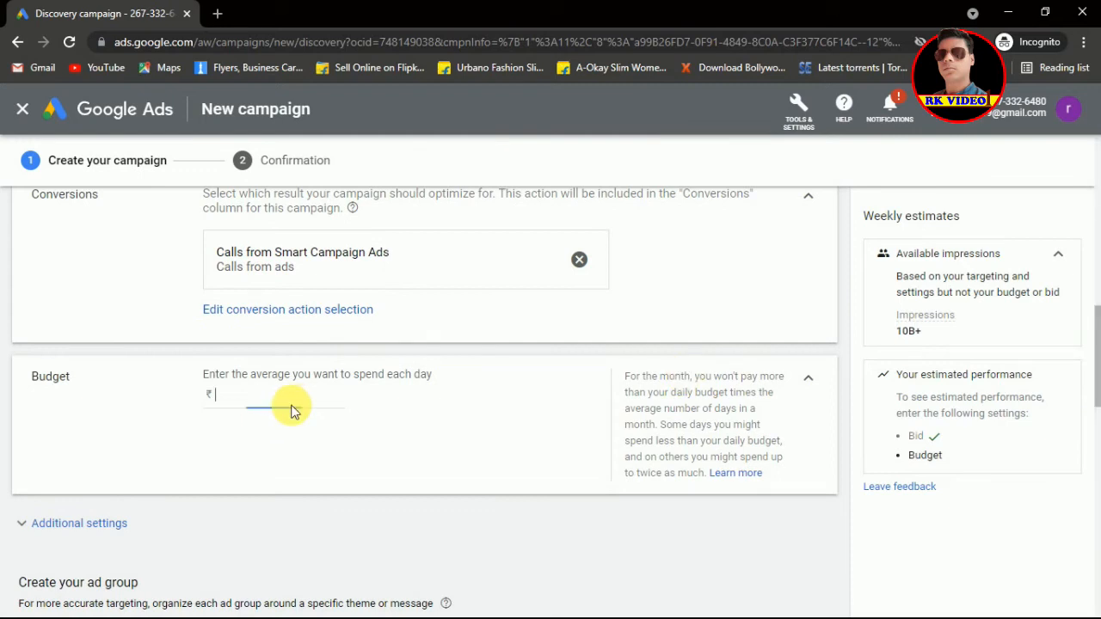
text(100)
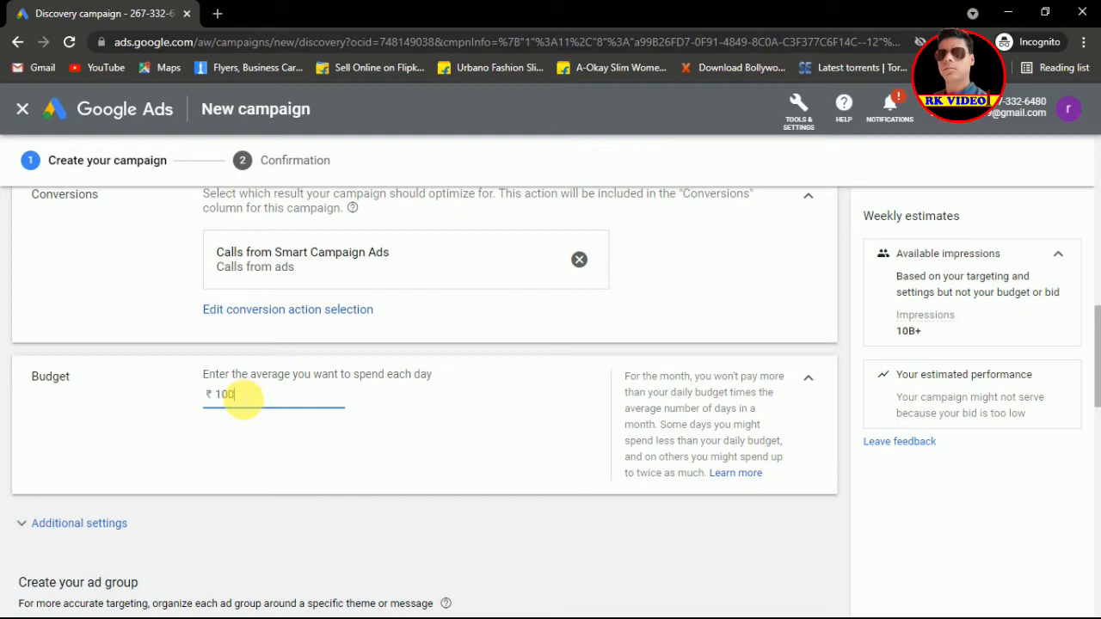
drag(239, 396, 218, 398)
text(5)
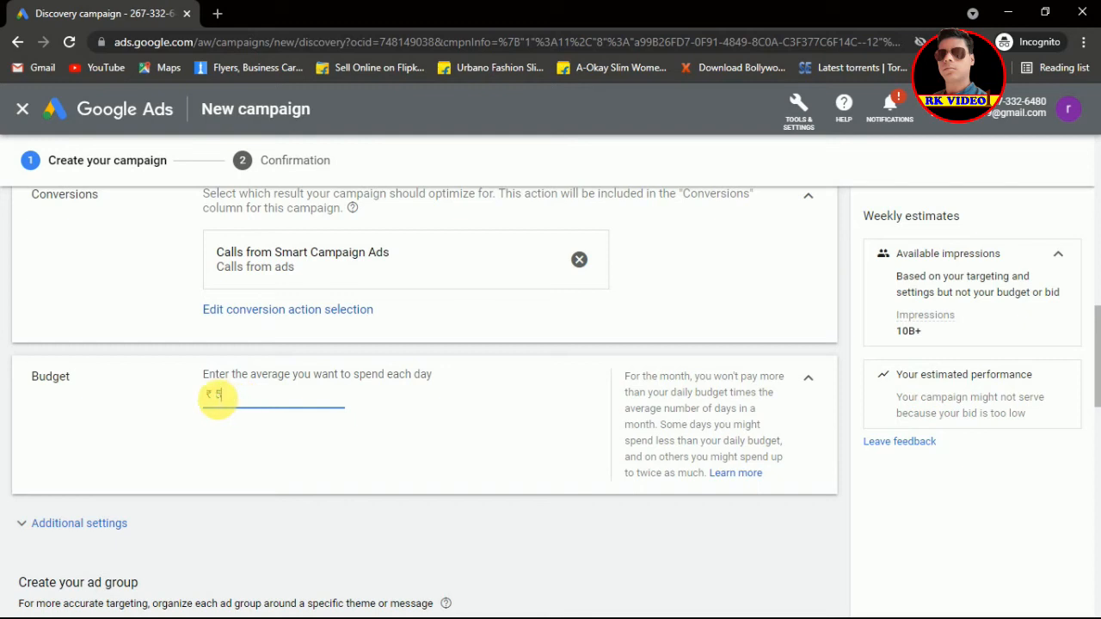
text(00)
key(BackSpace)
key(BackSpace)
key(BackSpace)
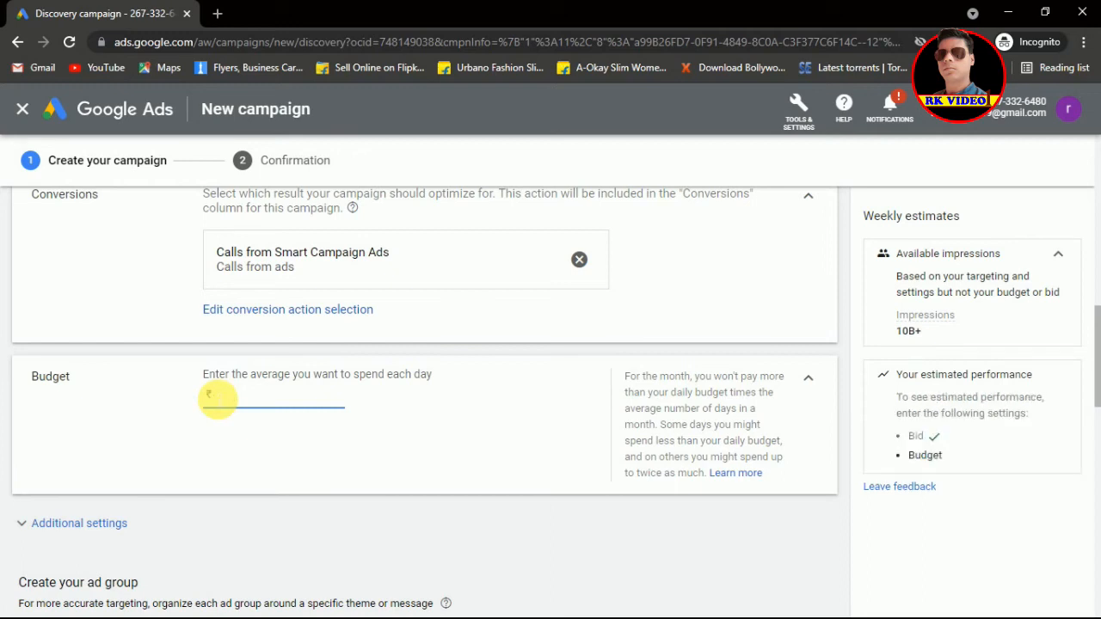
text(1)
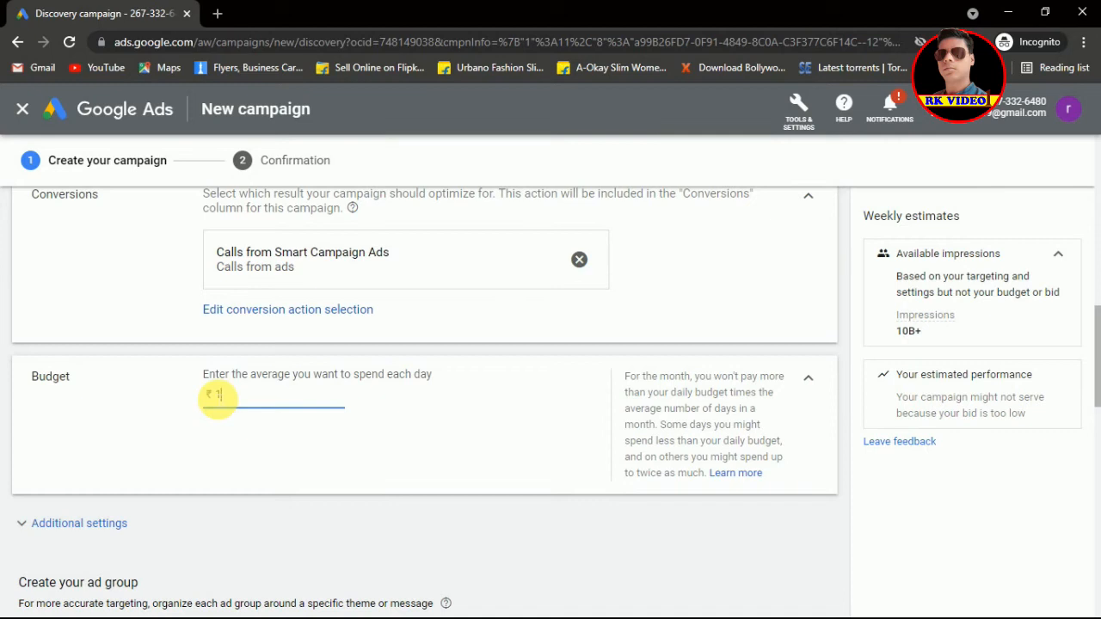
text(00)
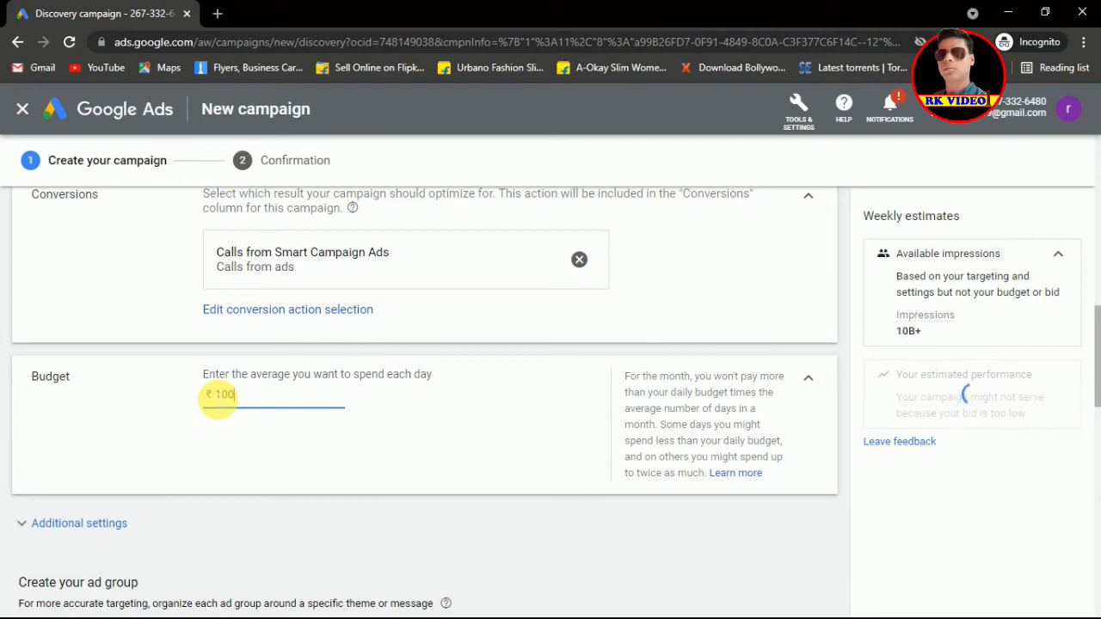
text(0)
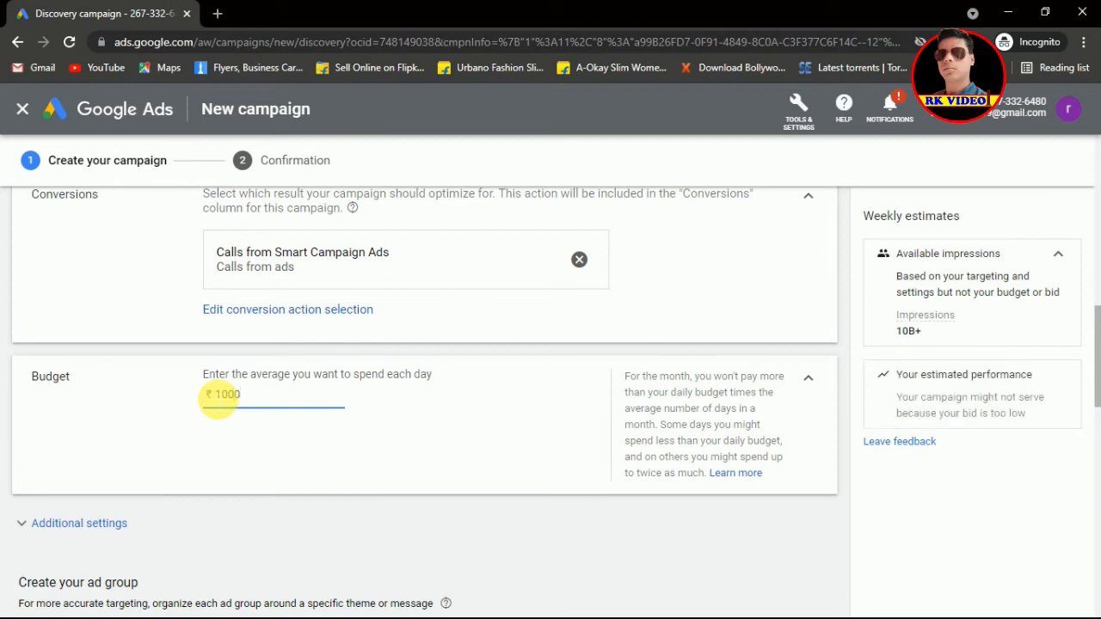
text(0)
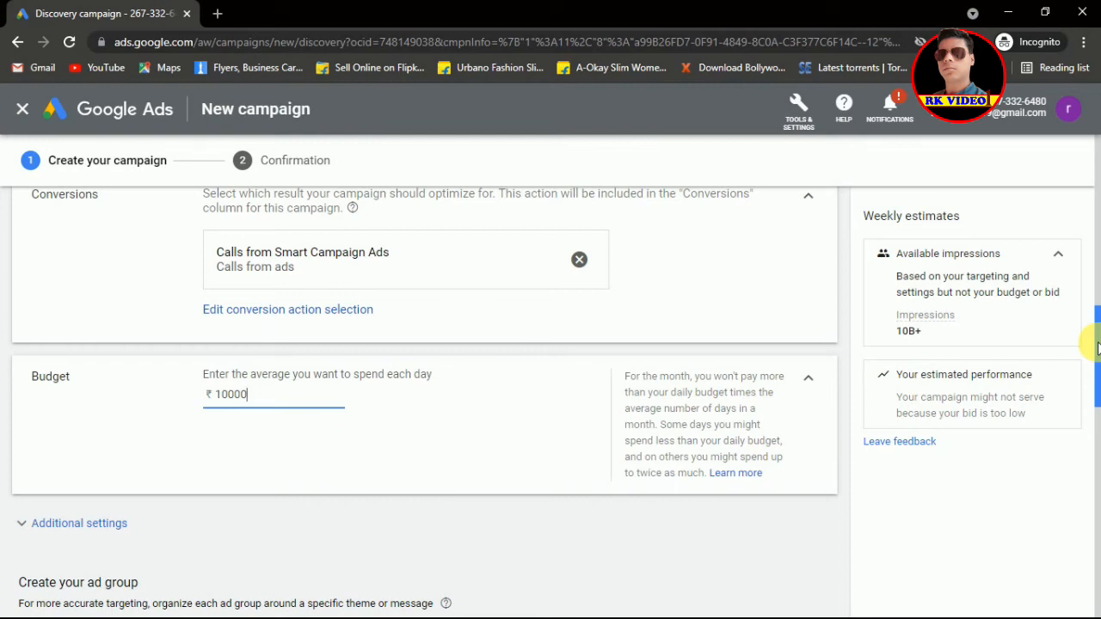
drag(1097, 347, 1098, 432)
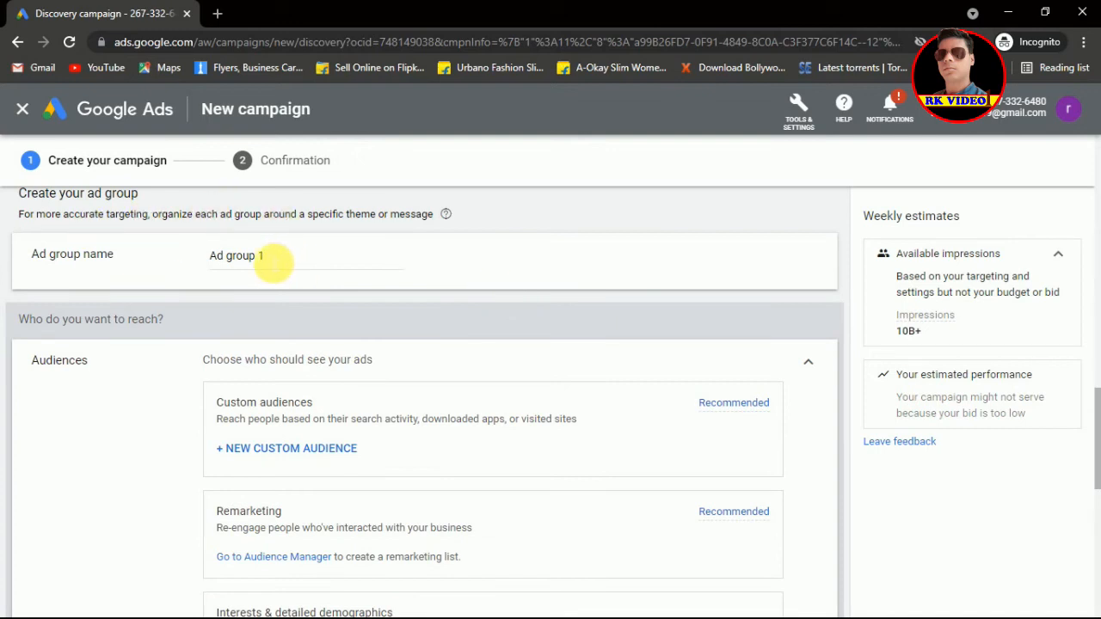
Step: Replace the default ad group name with 'raj ads'
click(272, 262)
drag(271, 261, 220, 262)
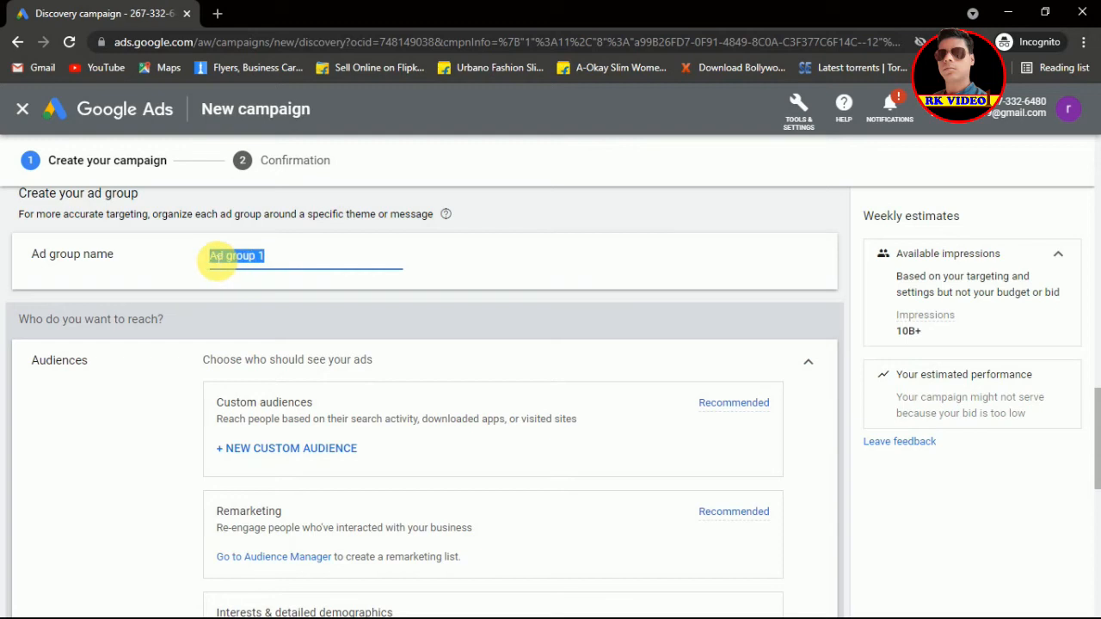
text(ra)
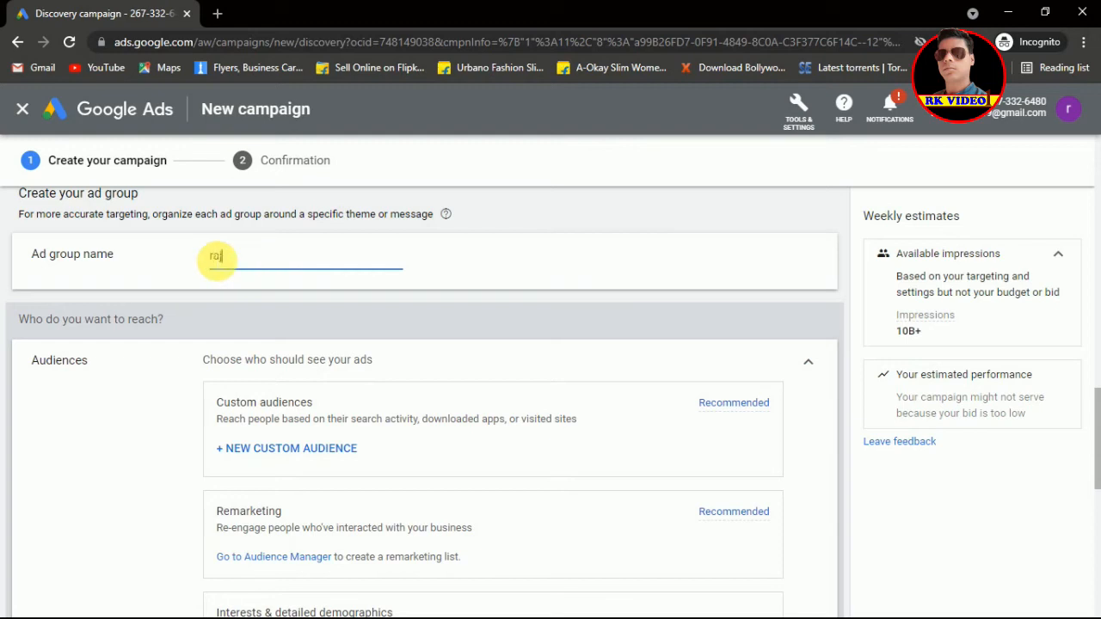
text(j ads)
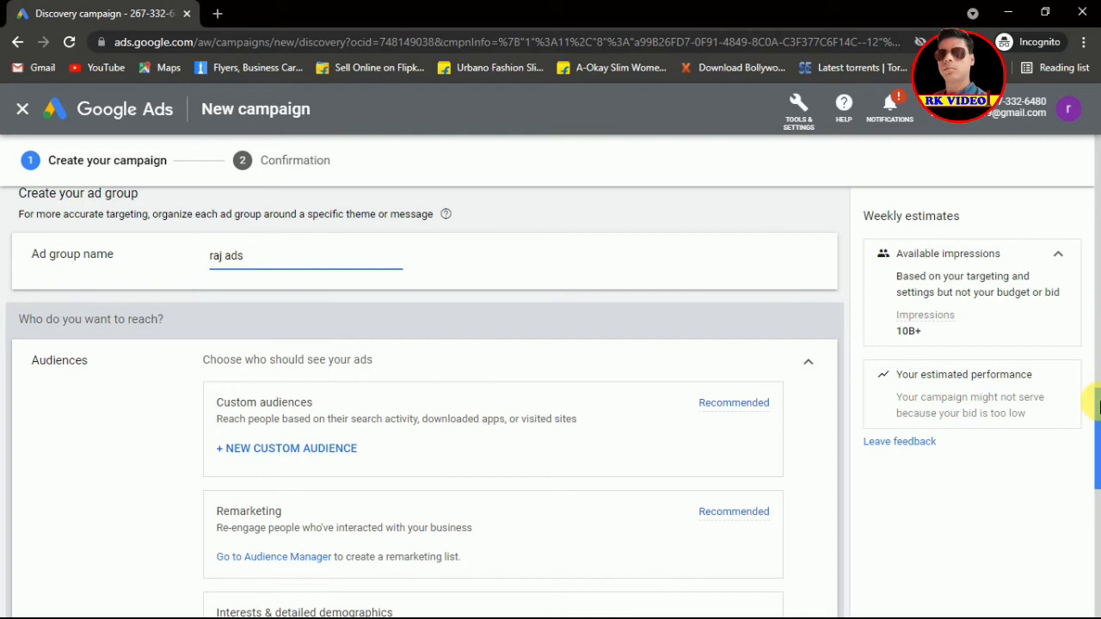
drag(1098, 408, 1099, 438)
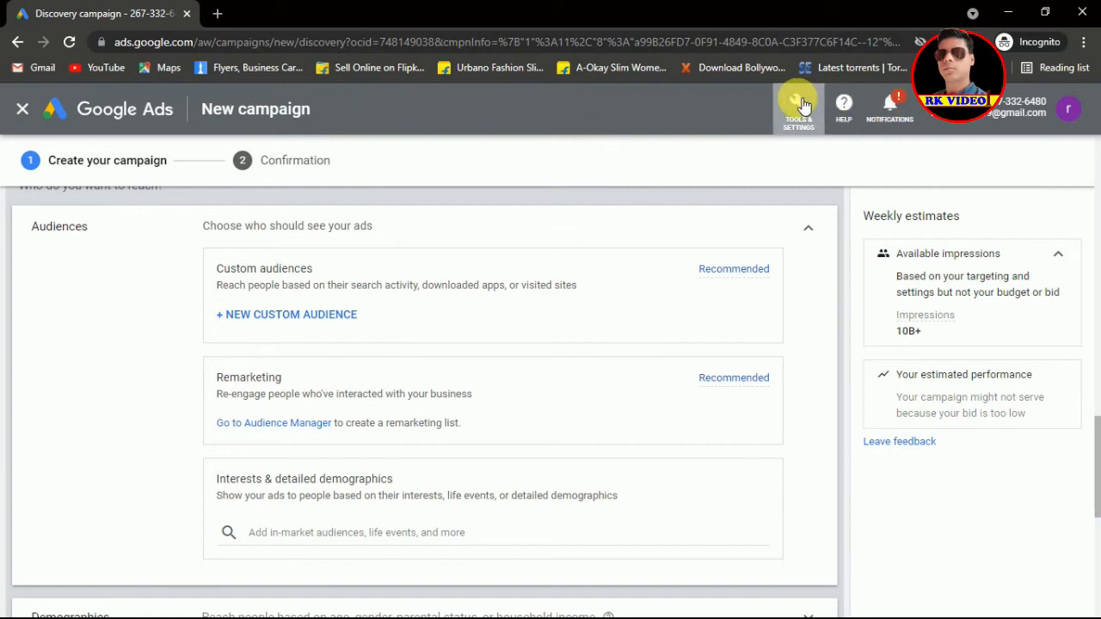
click(799, 105)
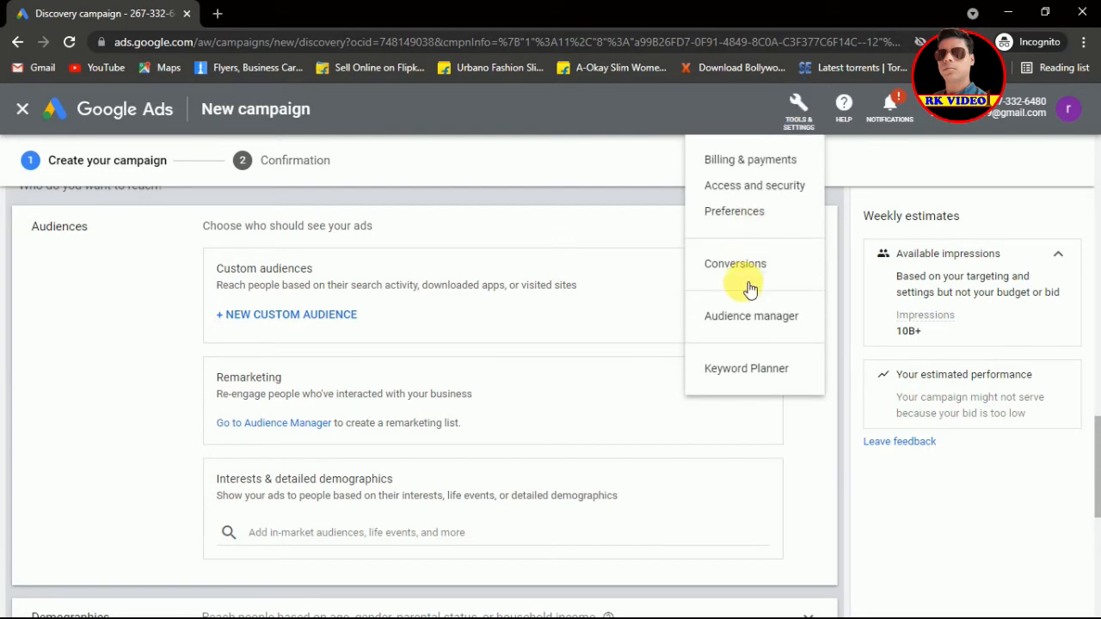
click(607, 159)
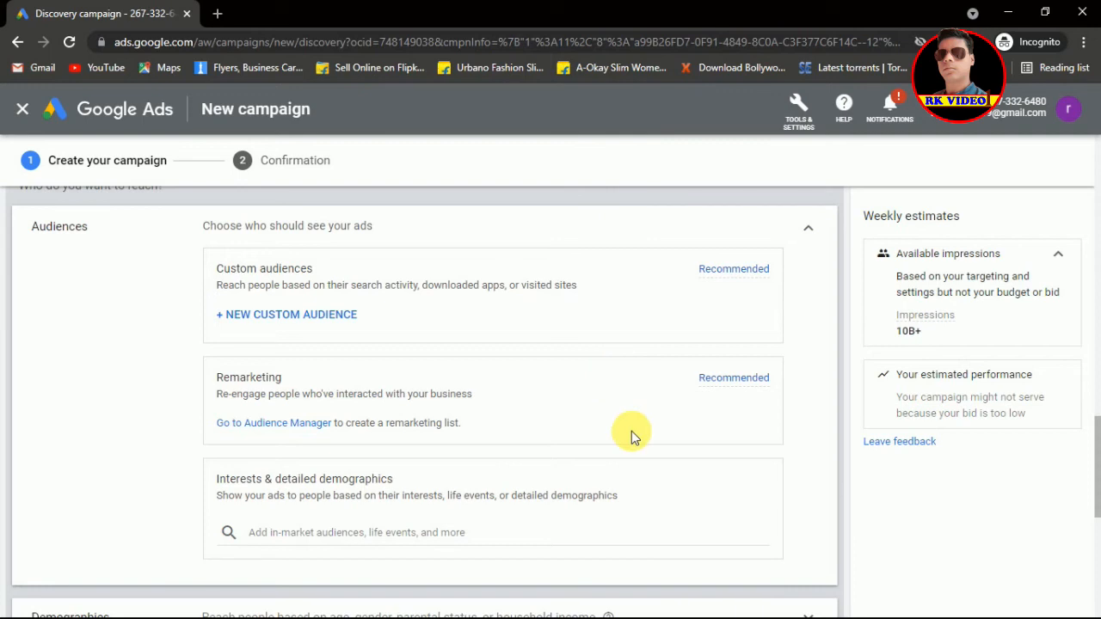
drag(1097, 459, 1098, 506)
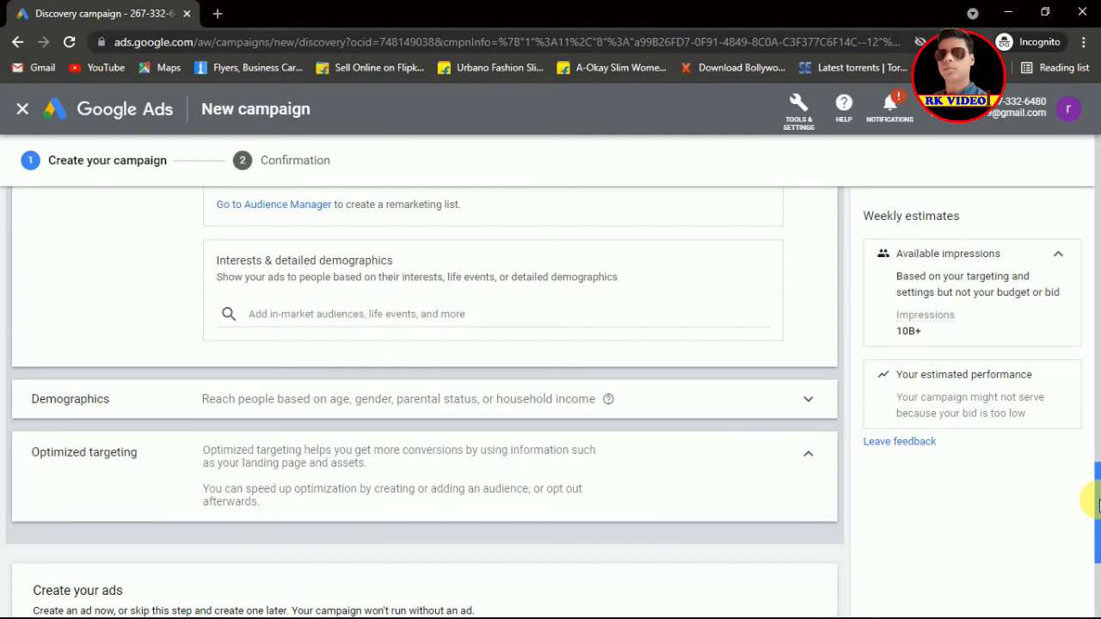
drag(1096, 506, 1096, 545)
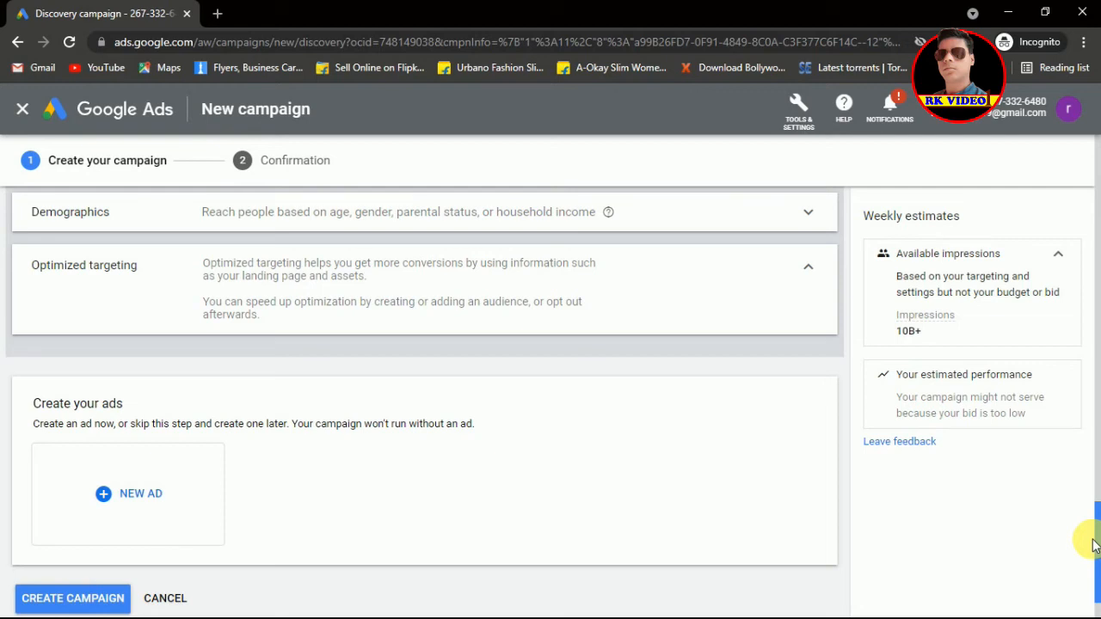
drag(1095, 545, 1092, 529)
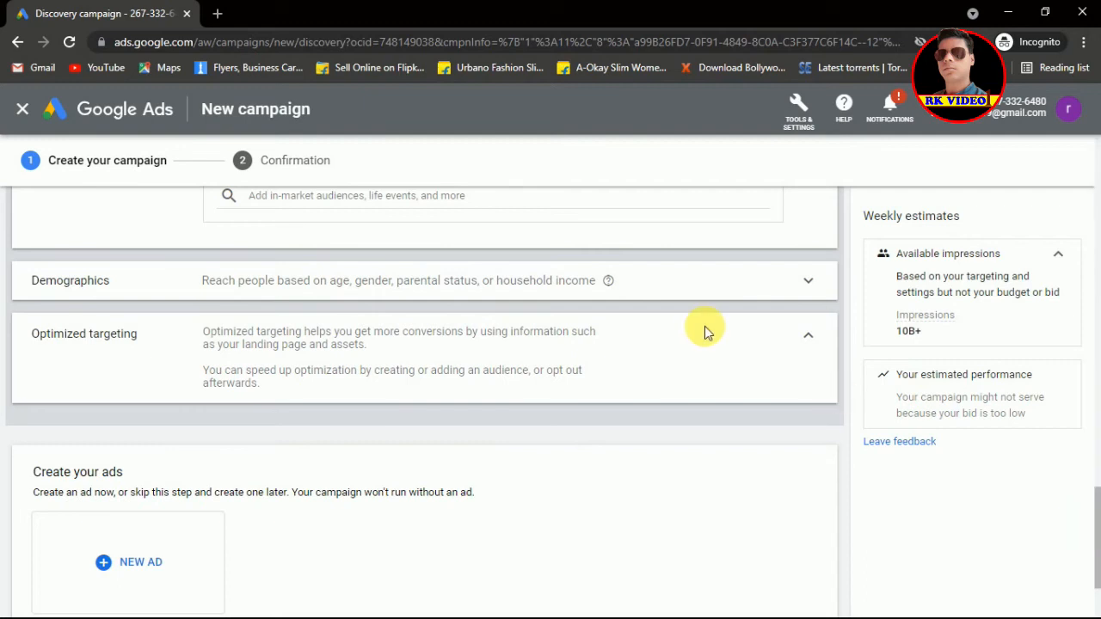
Step: Keep all genders, ages, parental statuses and household incomes selected in Demographics and confirm
click(727, 281)
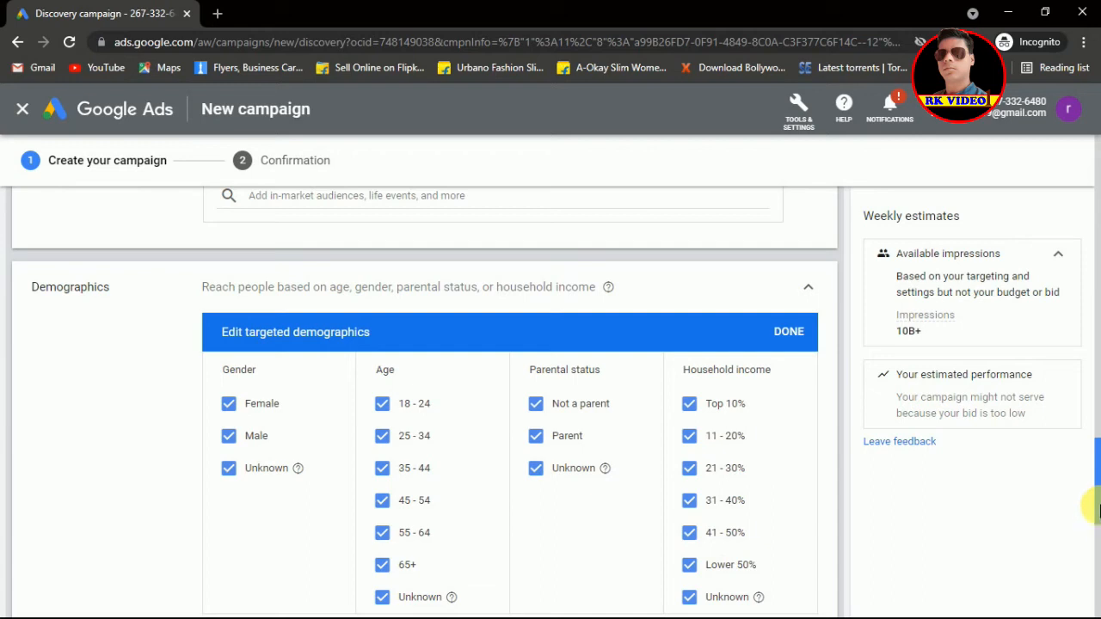
click(792, 333)
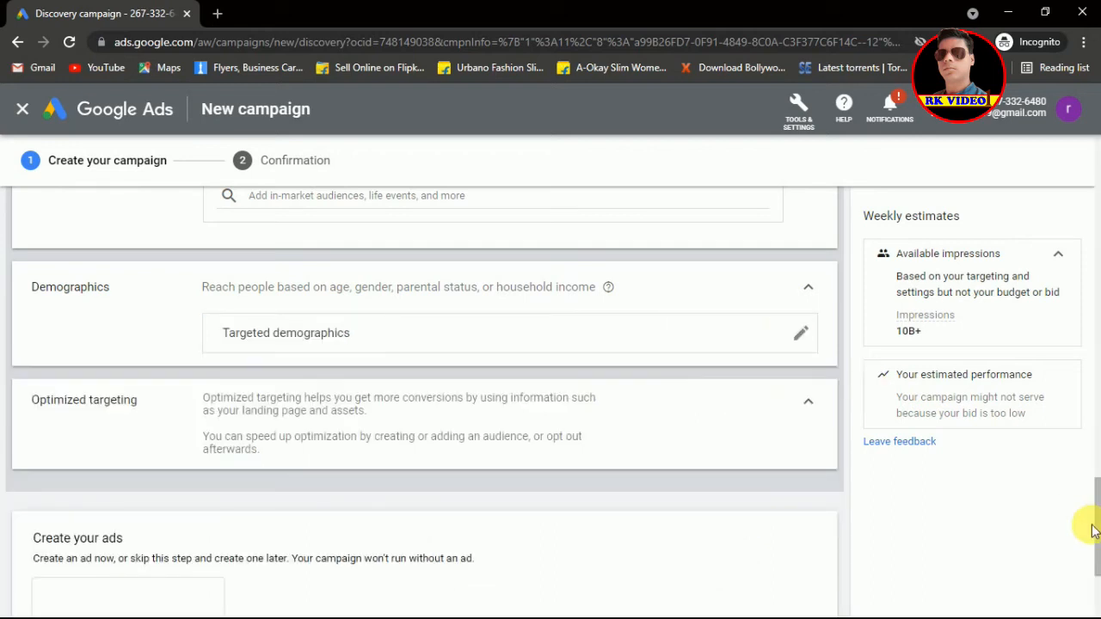
scroll(1097, 516, down, 1)
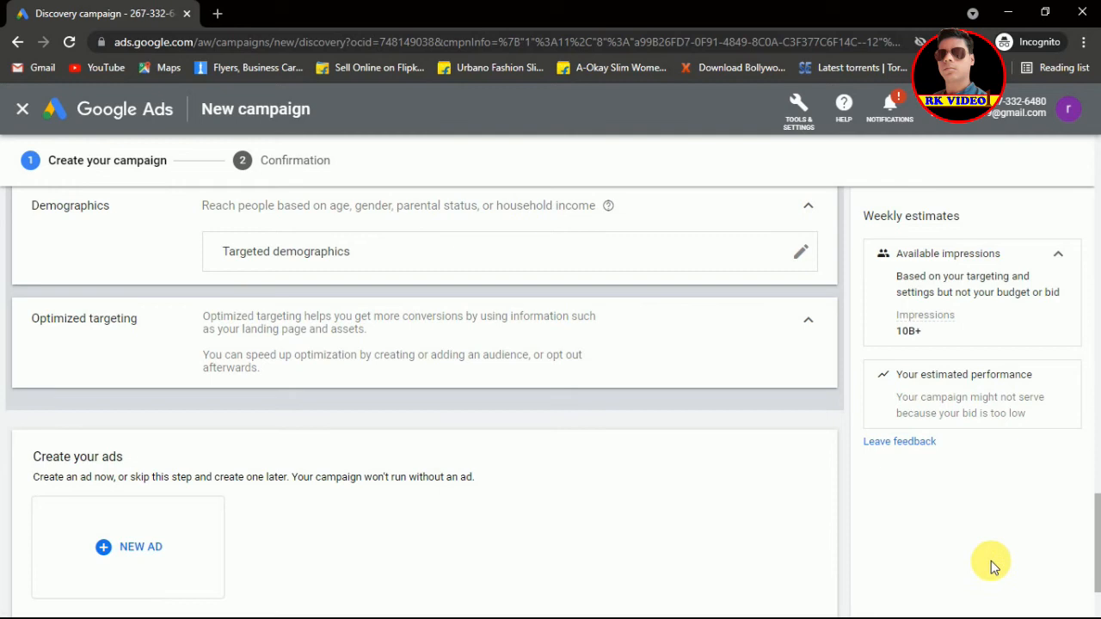
scroll(1098, 549, down, 2)
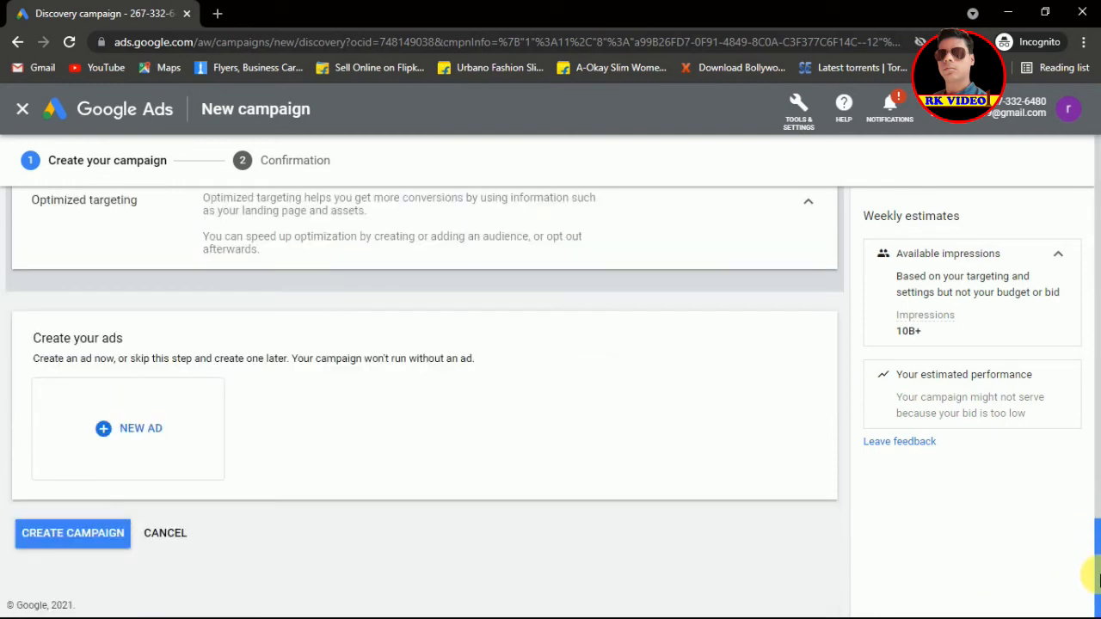
Step: Create a new Discovery ad after backing out of copying existing ads
click(104, 429)
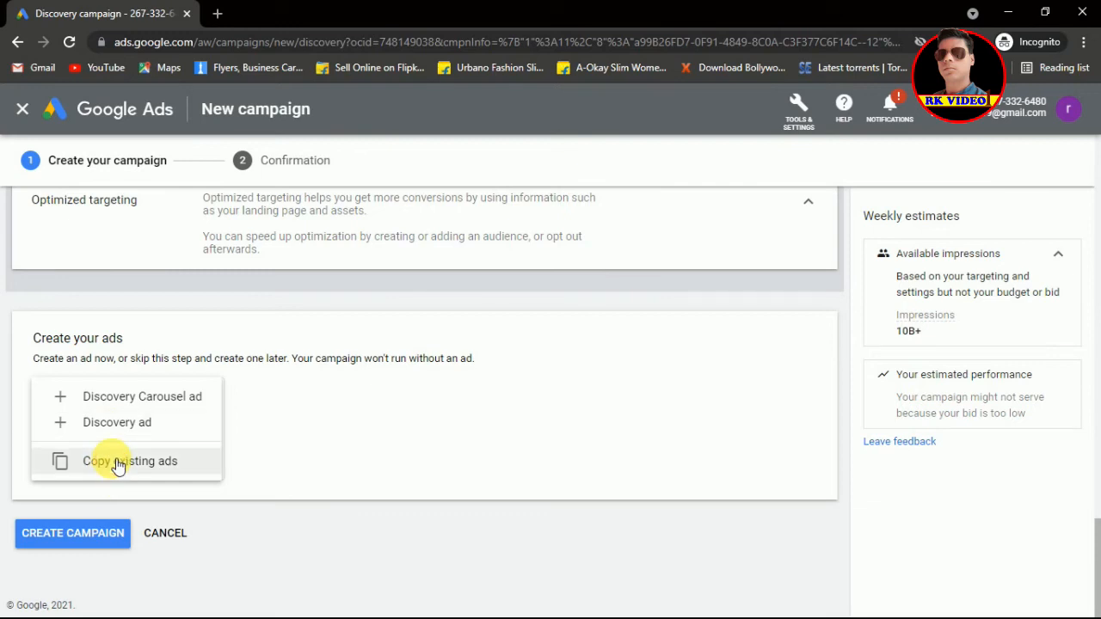
click(119, 465)
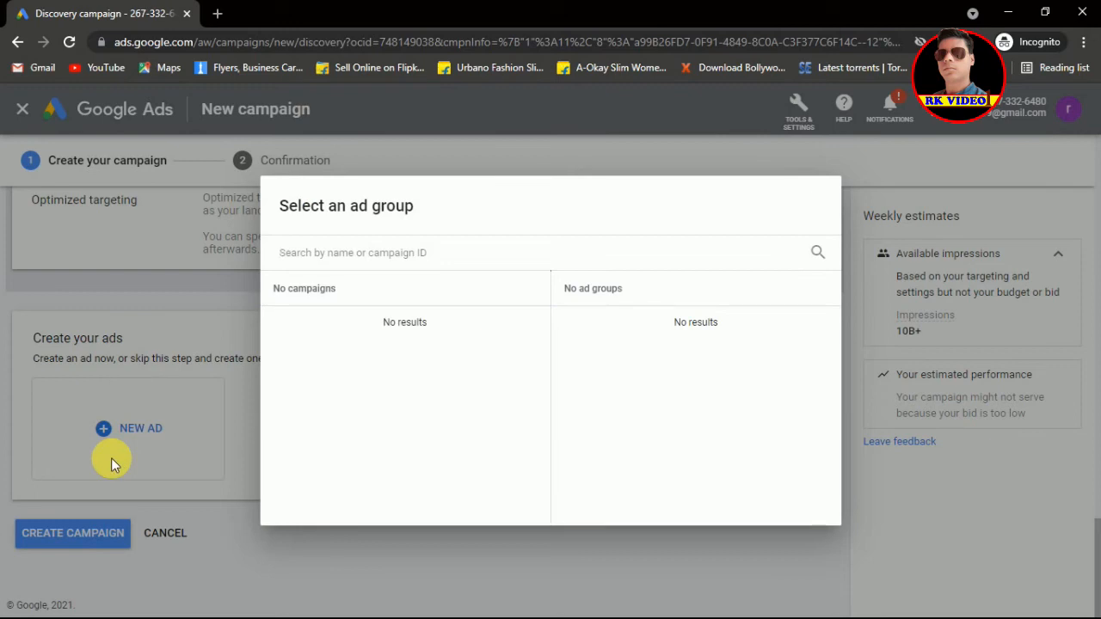
click(245, 428)
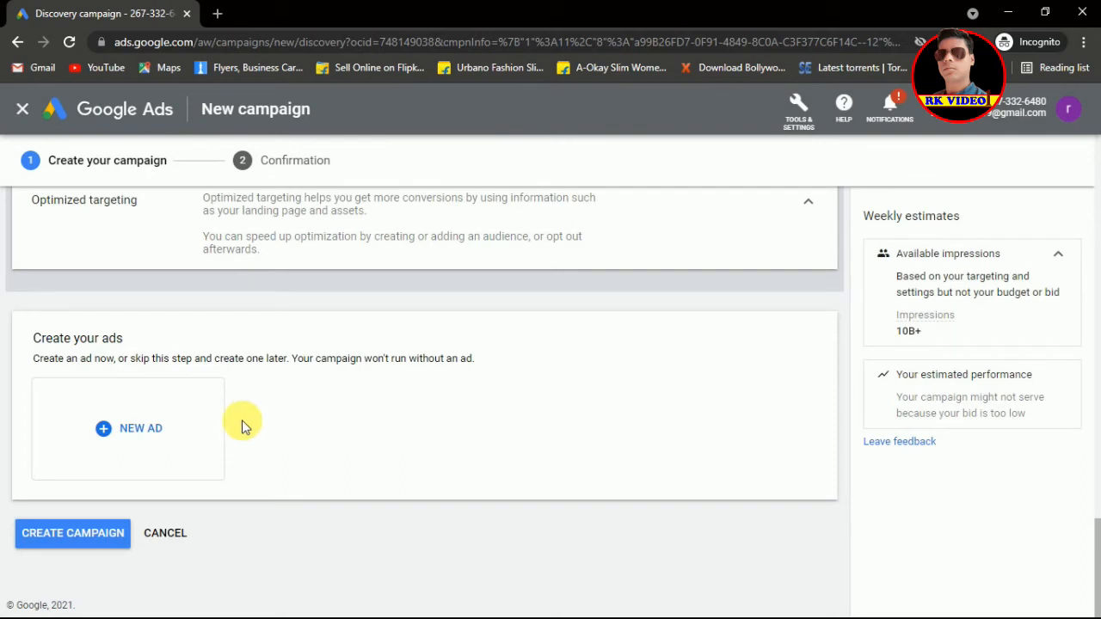
click(104, 431)
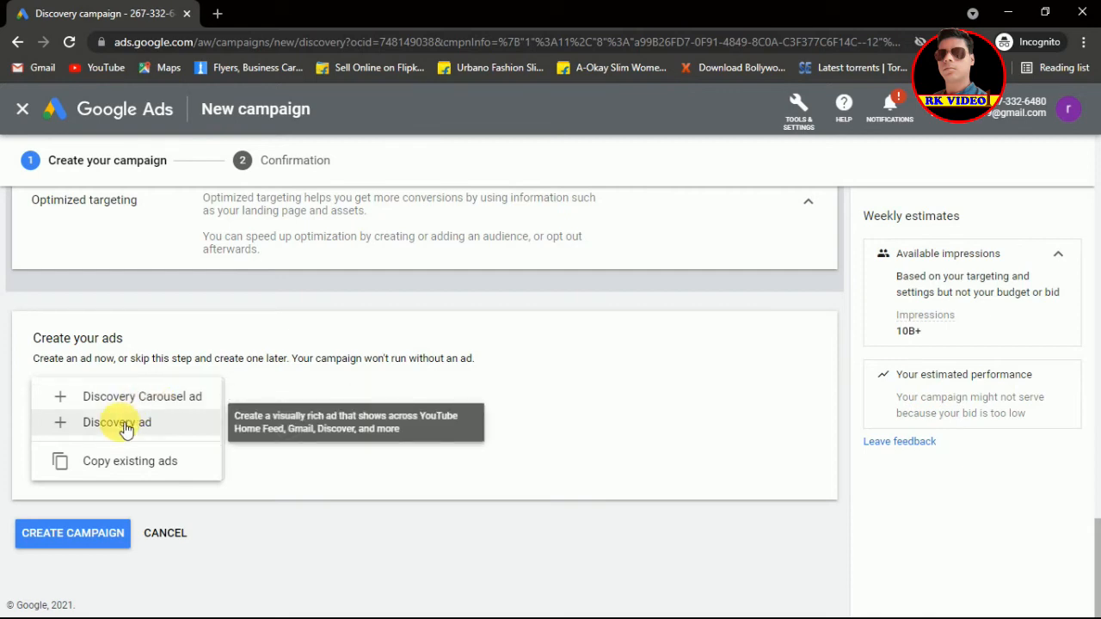
click(127, 430)
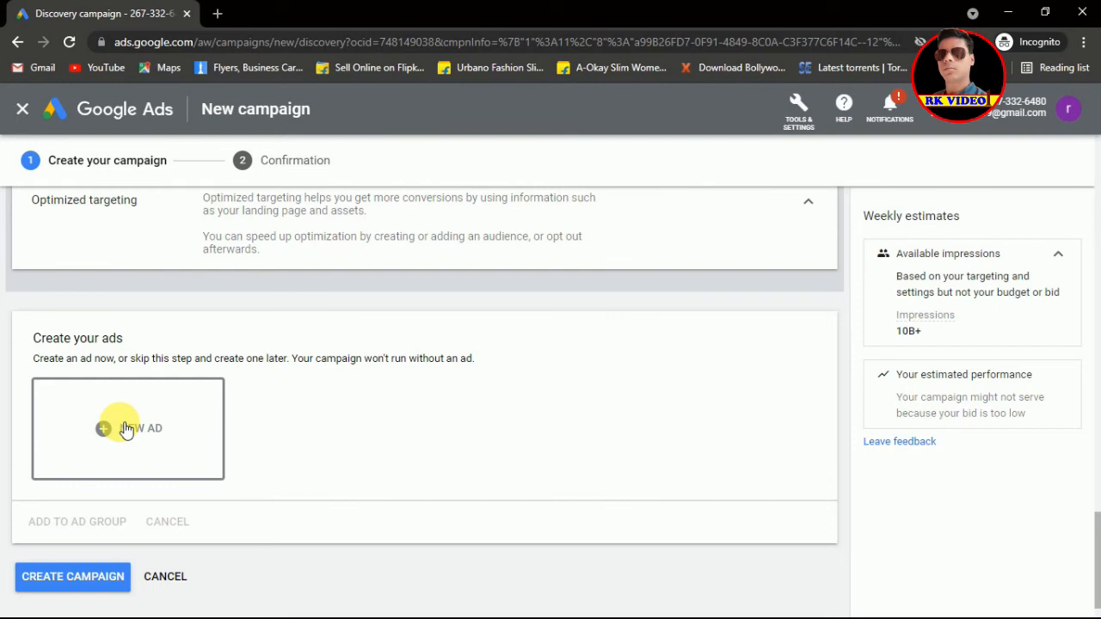
click(126, 429)
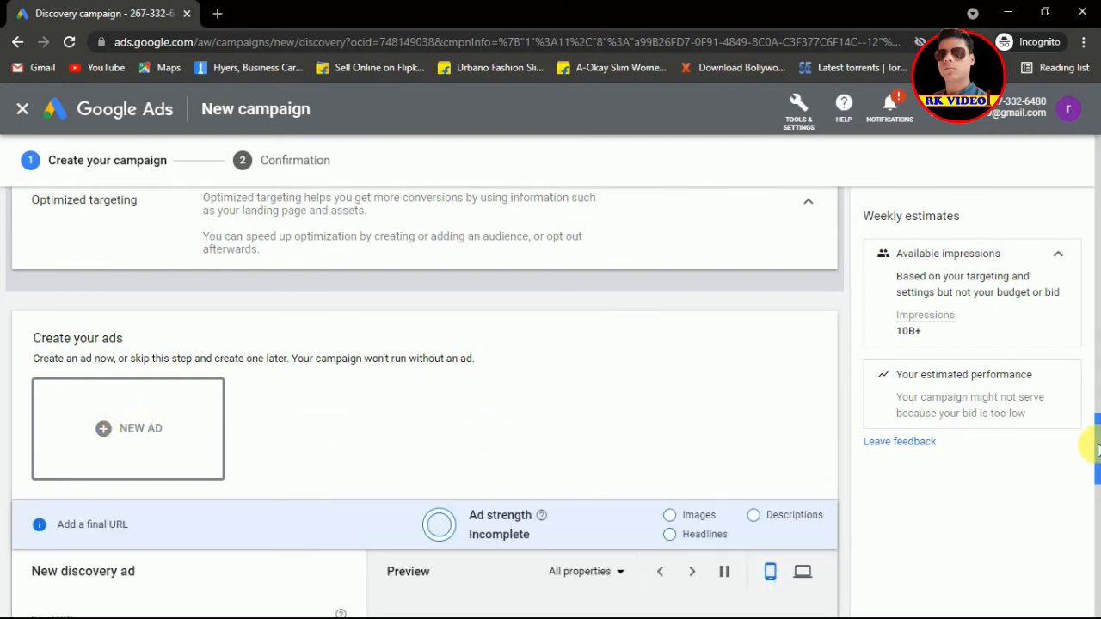
drag(1098, 449, 1098, 504)
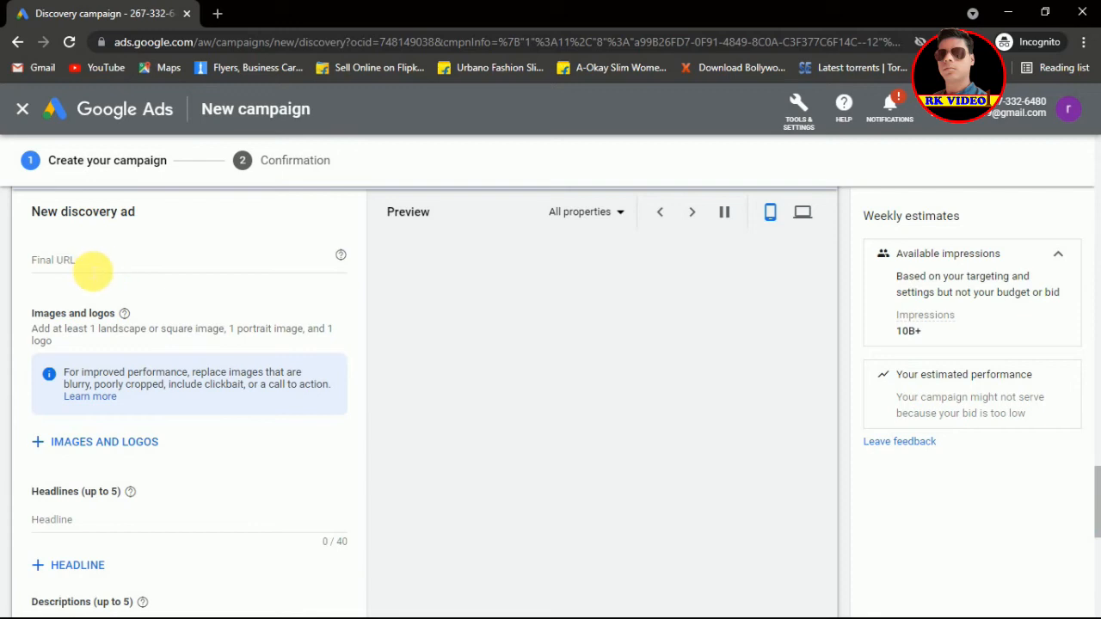
click(93, 270)
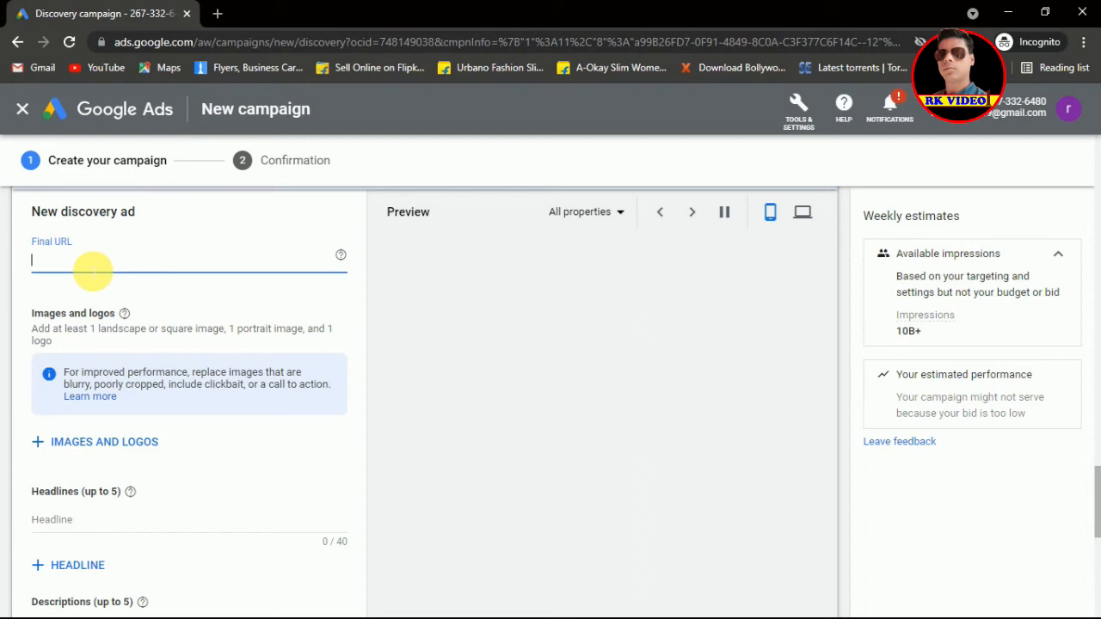
text(raj)
text(travels.)
text(c)
text(o)
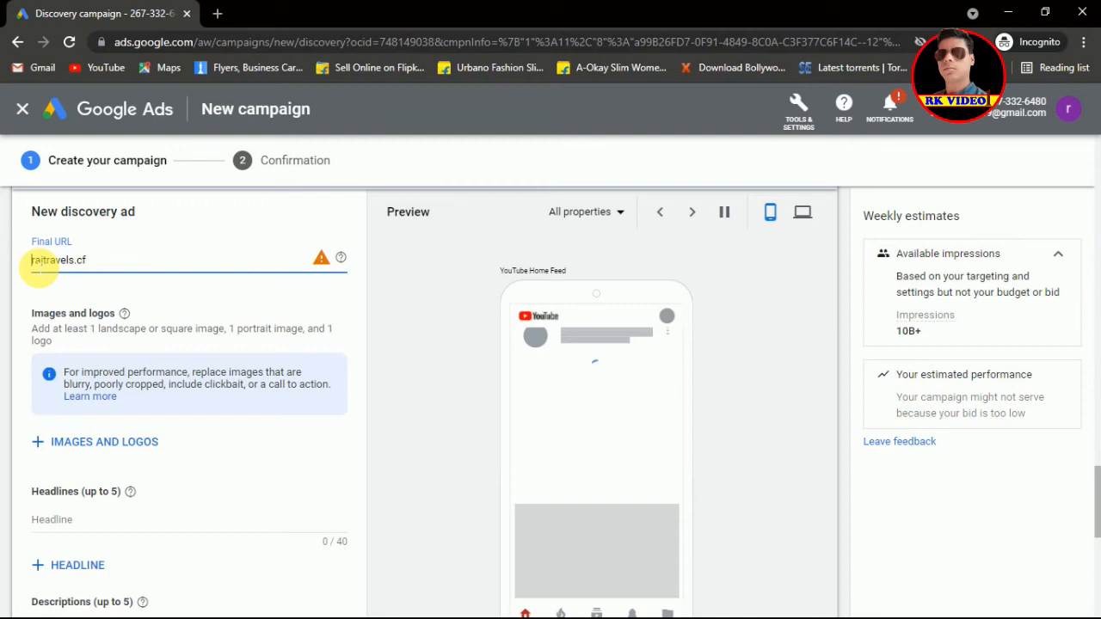
text(https://)
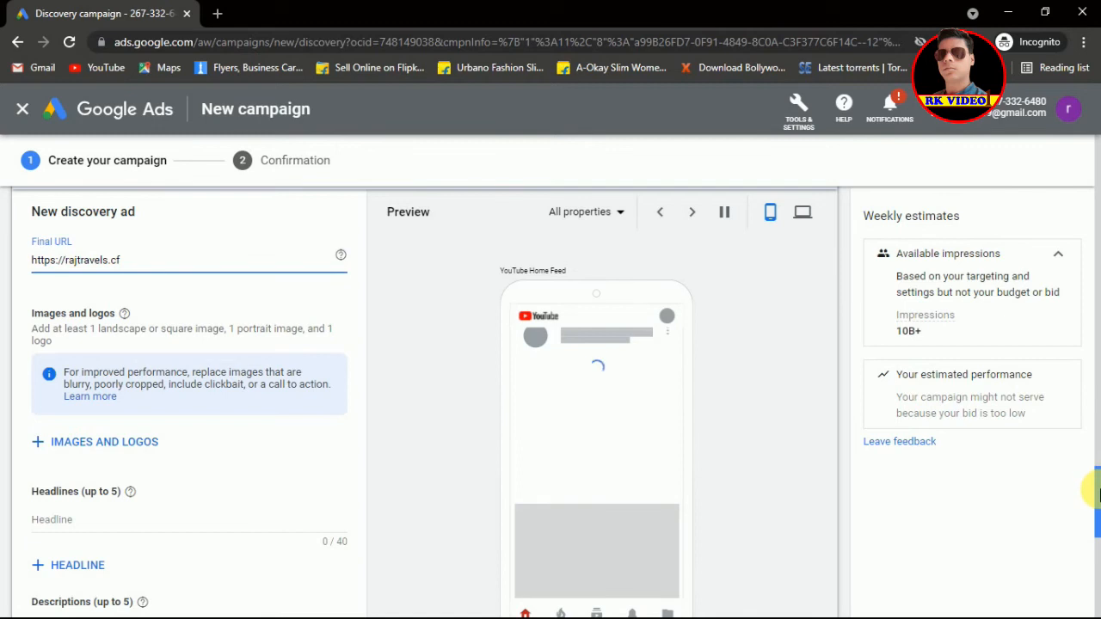
scroll(1097, 495, down, 1)
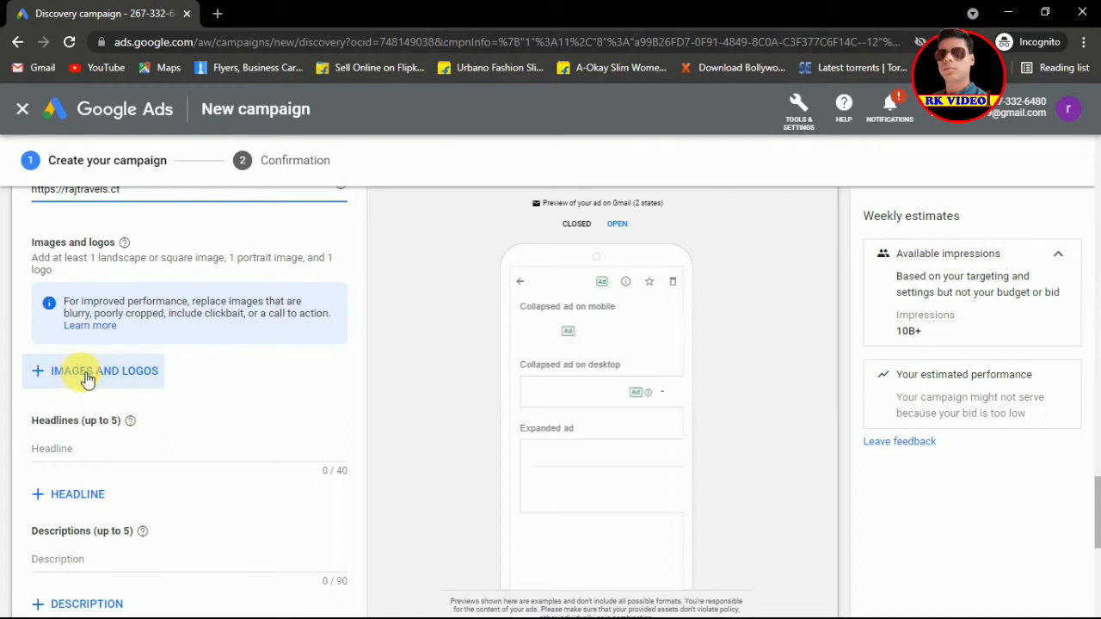
Step: Choose to upload images and logos from the computer for the ad
click(83, 376)
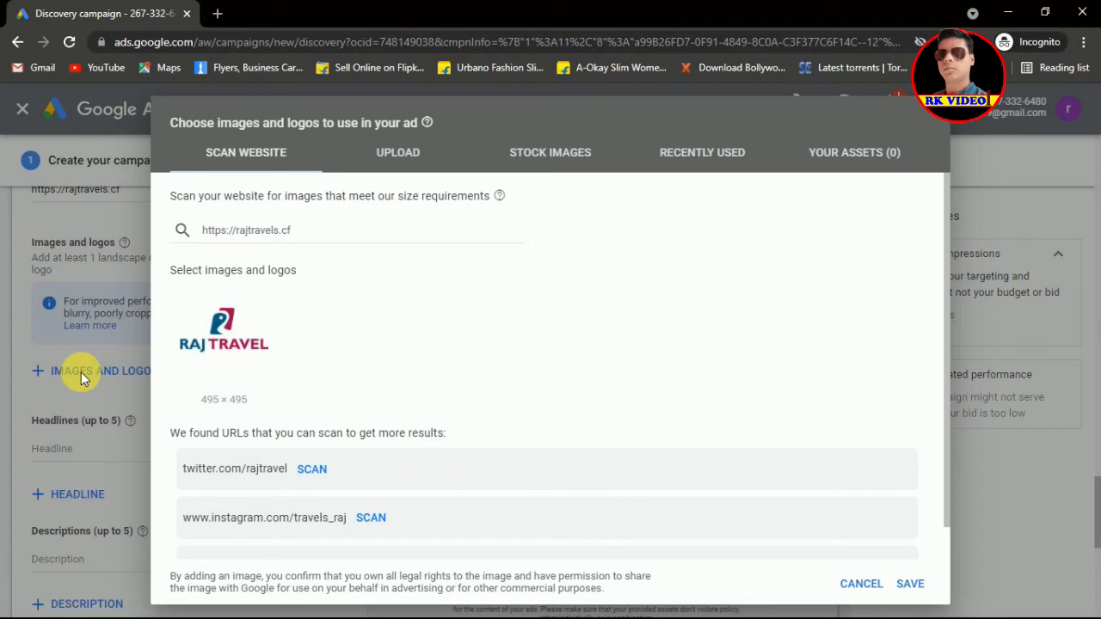
click(416, 166)
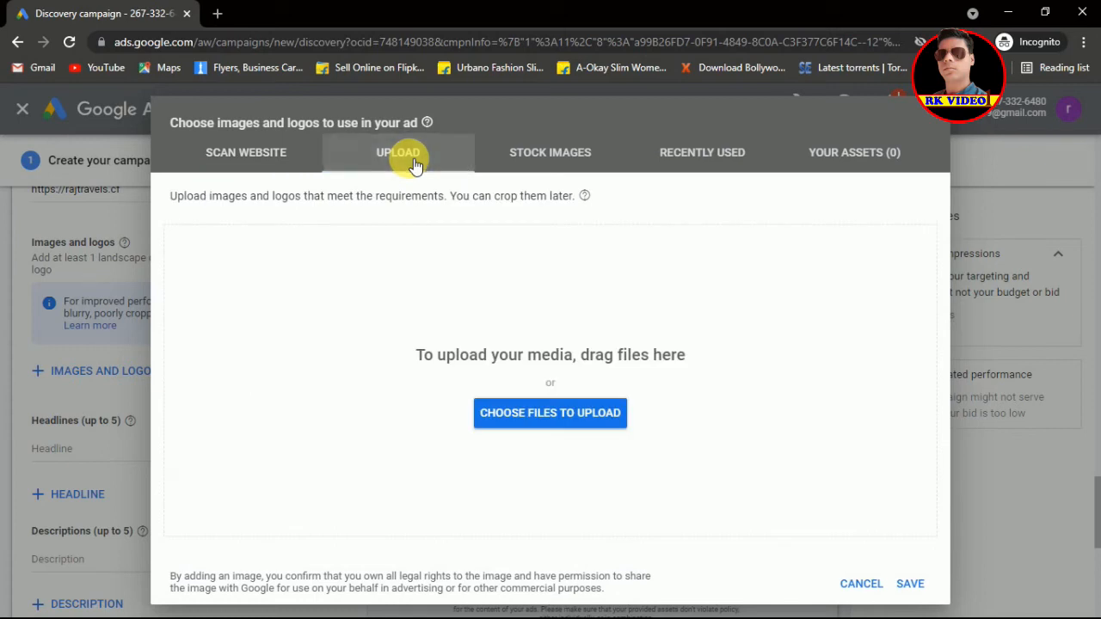
click(531, 416)
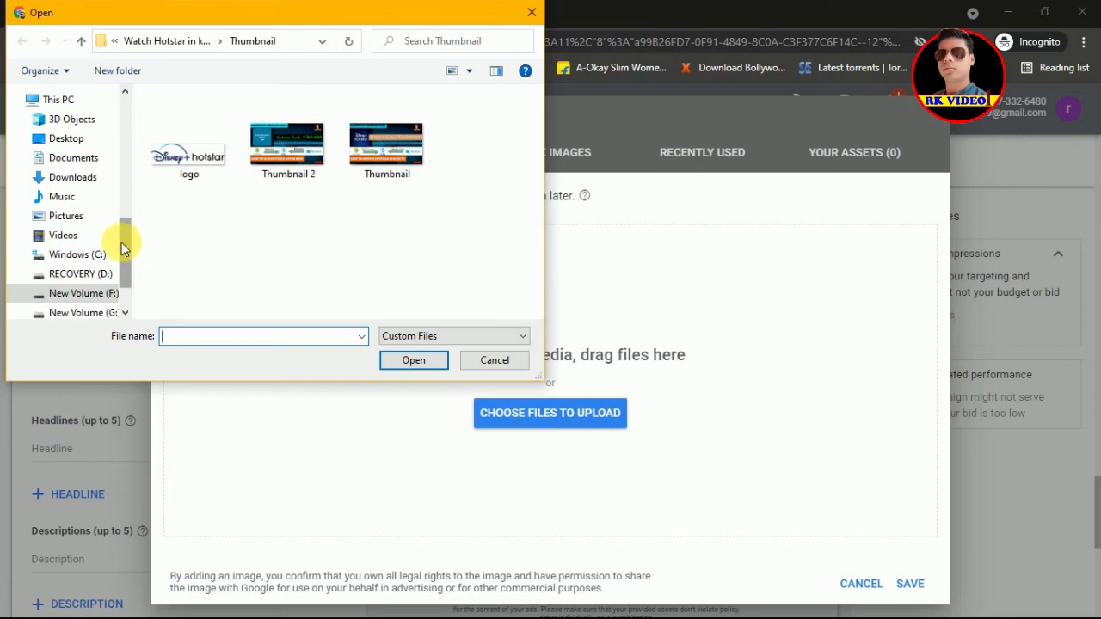
Step: Upload Logo and India Tour from the website creation data folder
drag(126, 243, 125, 184)
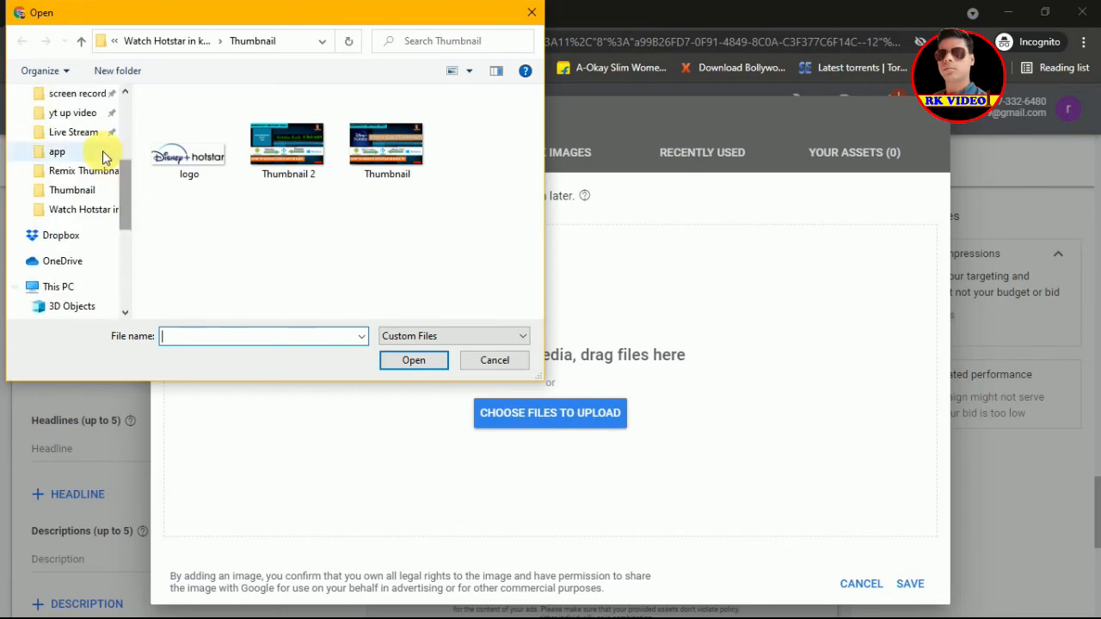
click(73, 132)
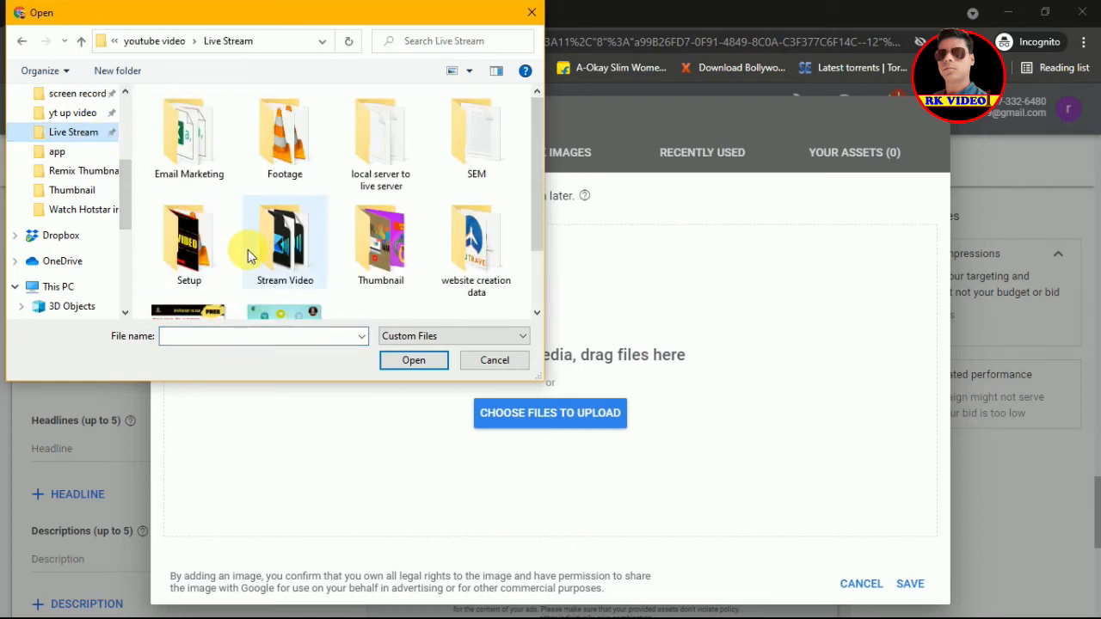
click(475, 227)
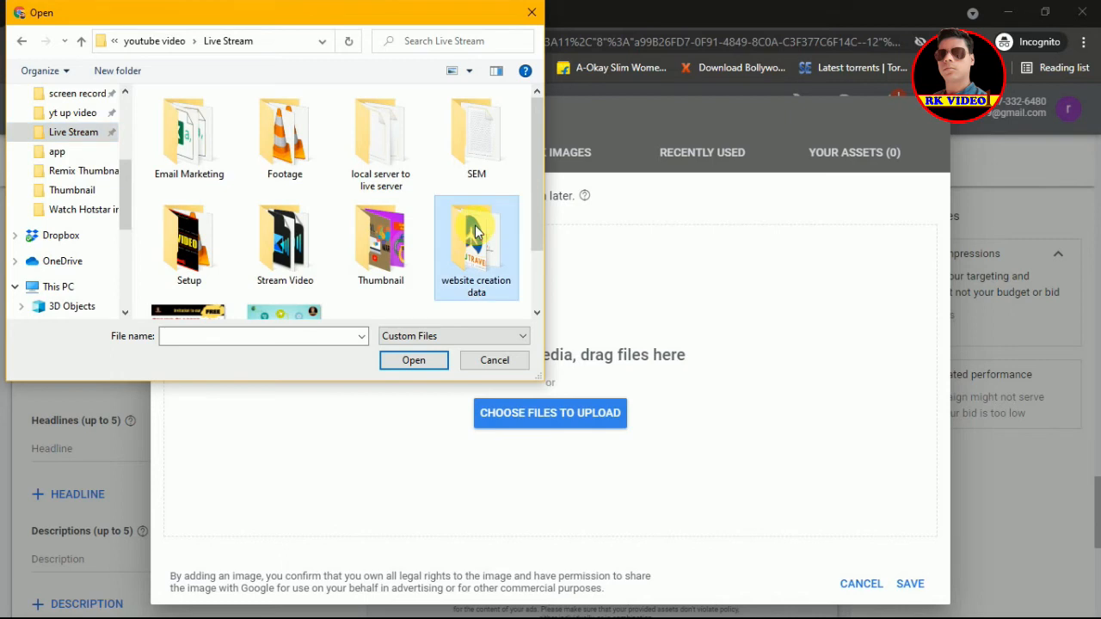
double_click(475, 225)
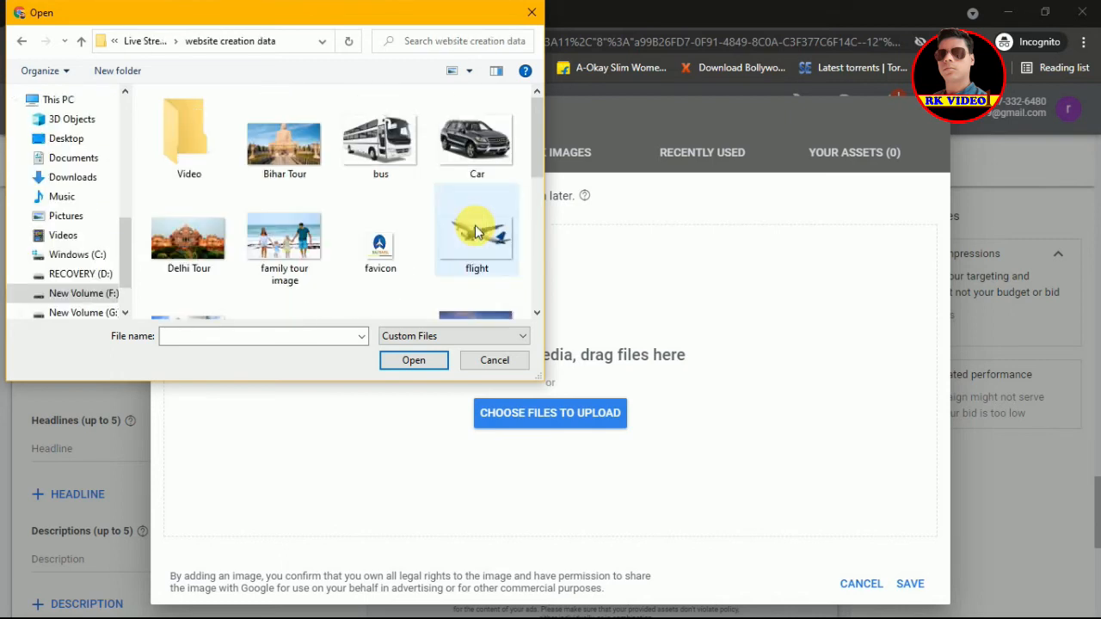
drag(536, 146, 537, 234)
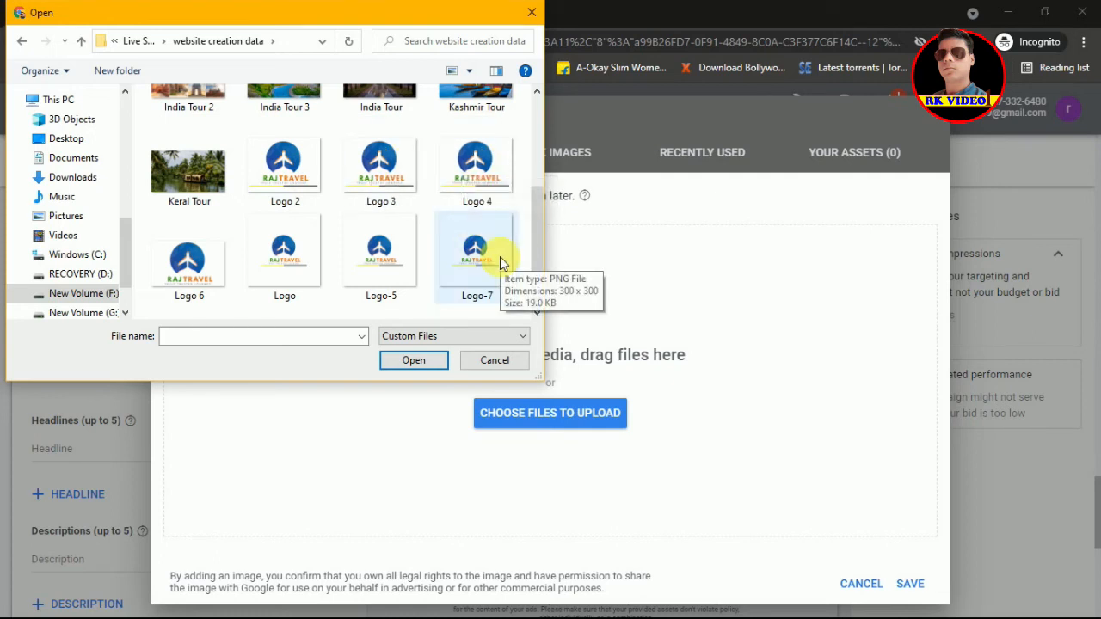
drag(540, 234, 541, 262)
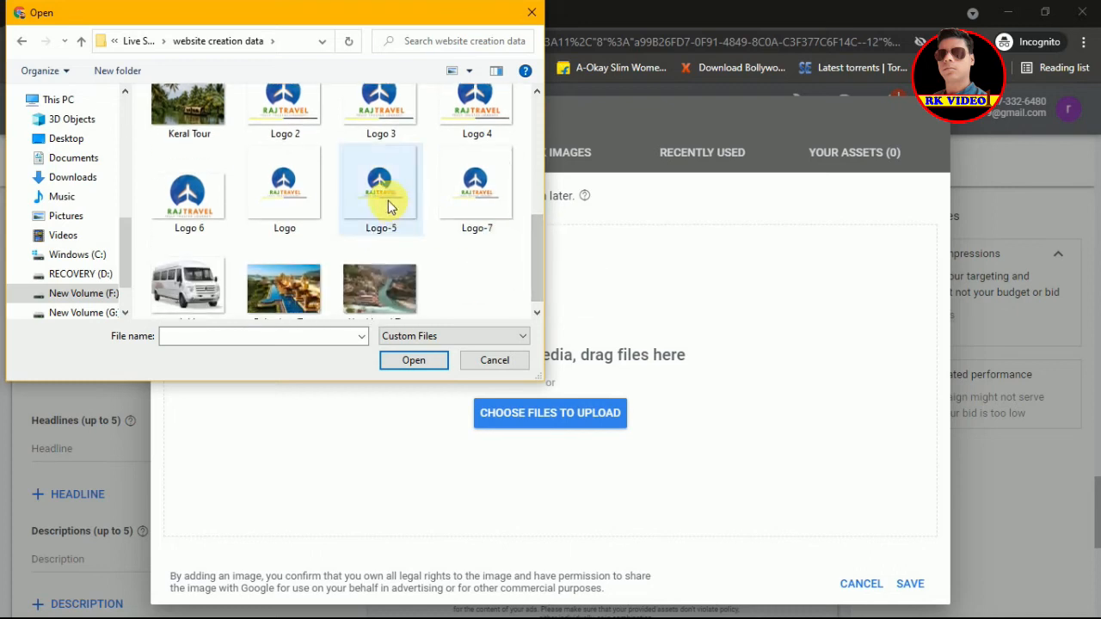
click(310, 192)
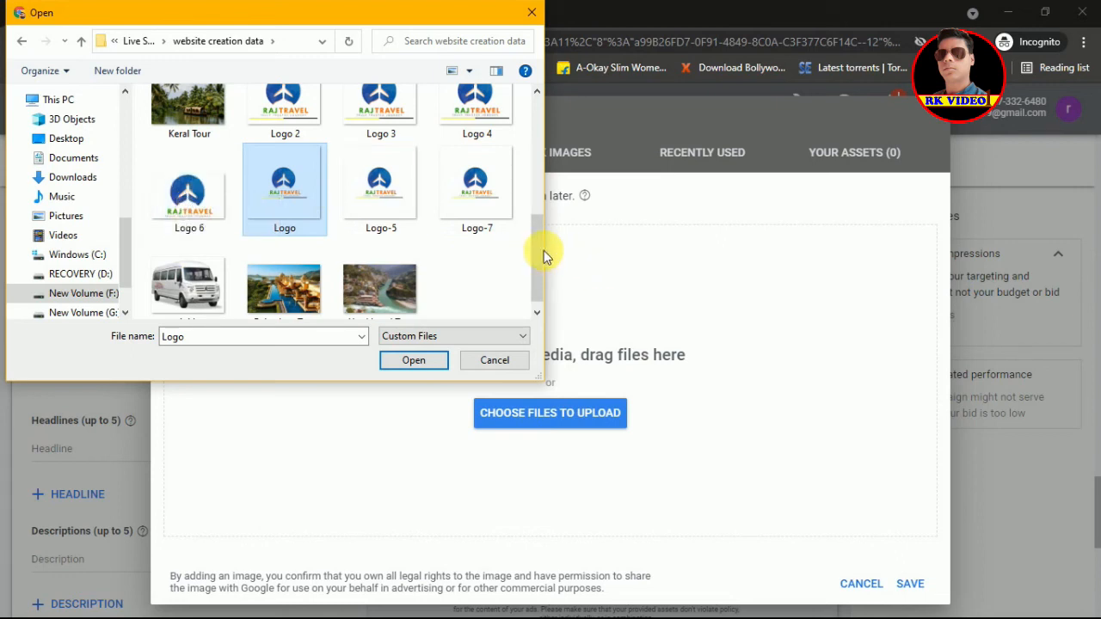
drag(537, 248, 541, 164)
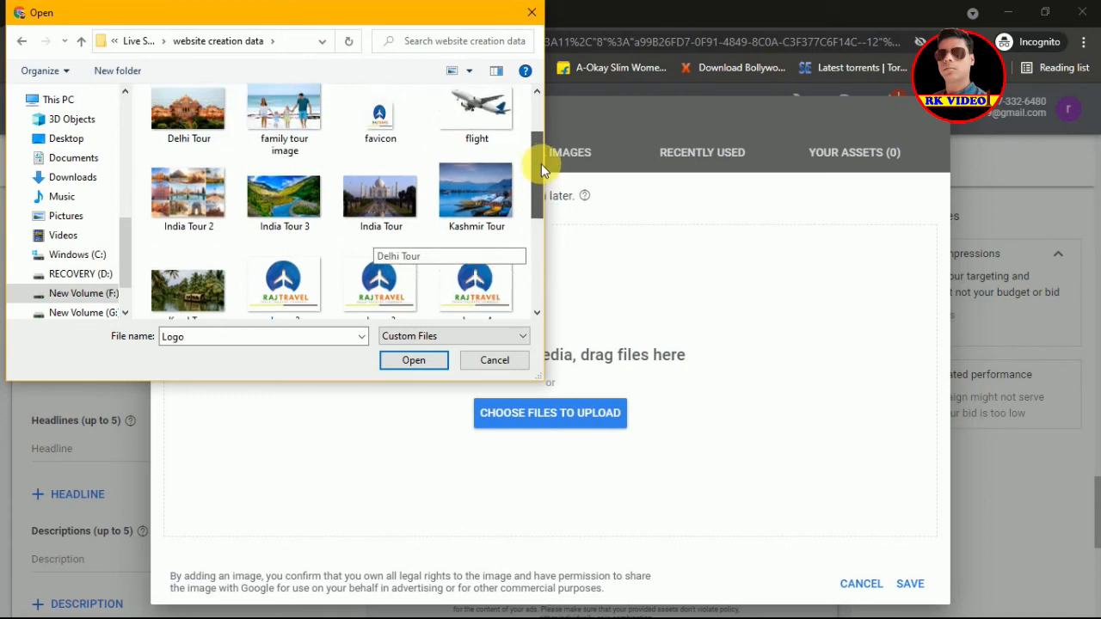
ctrl+click(386, 204)
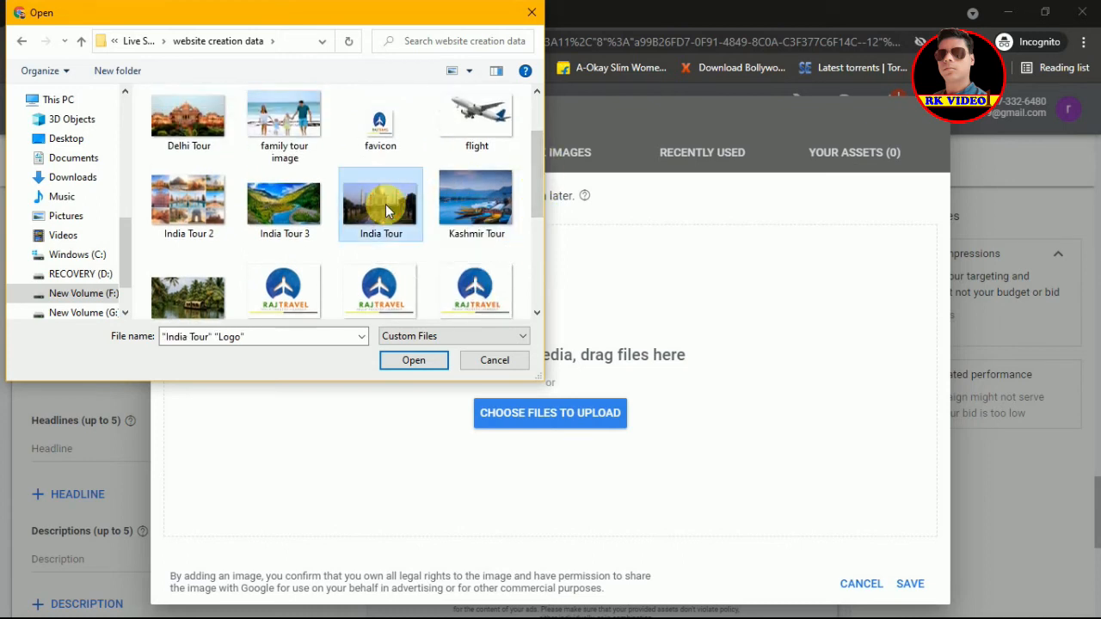
click(413, 360)
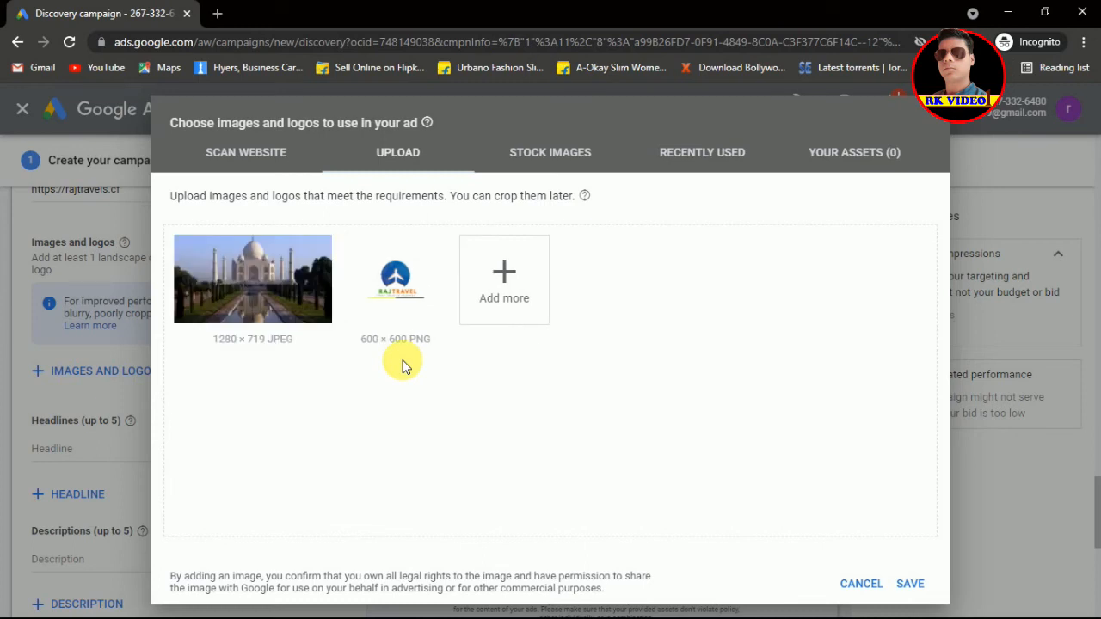
Step: Add the Taj Mahal photo to the ad in all three crop ratios
mouse_move(288, 298)
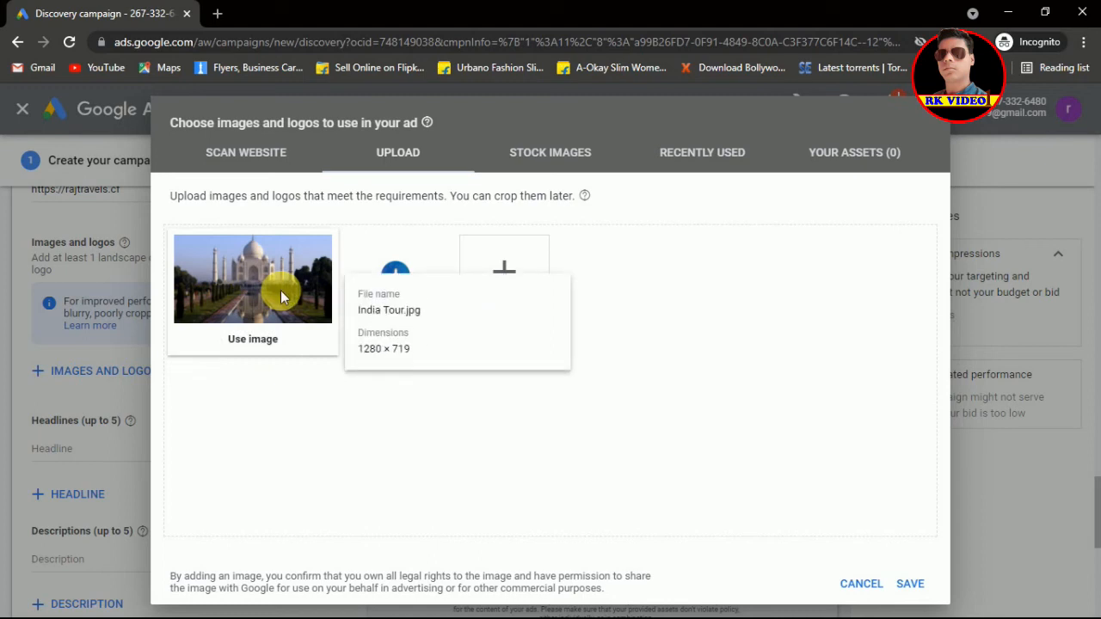
click(281, 296)
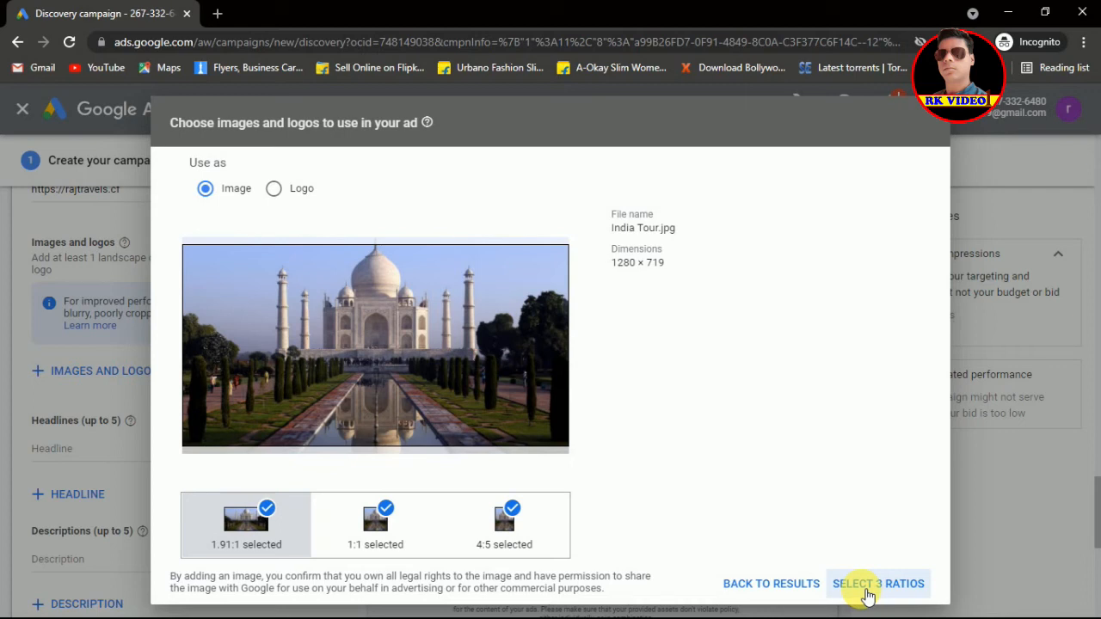
click(867, 585)
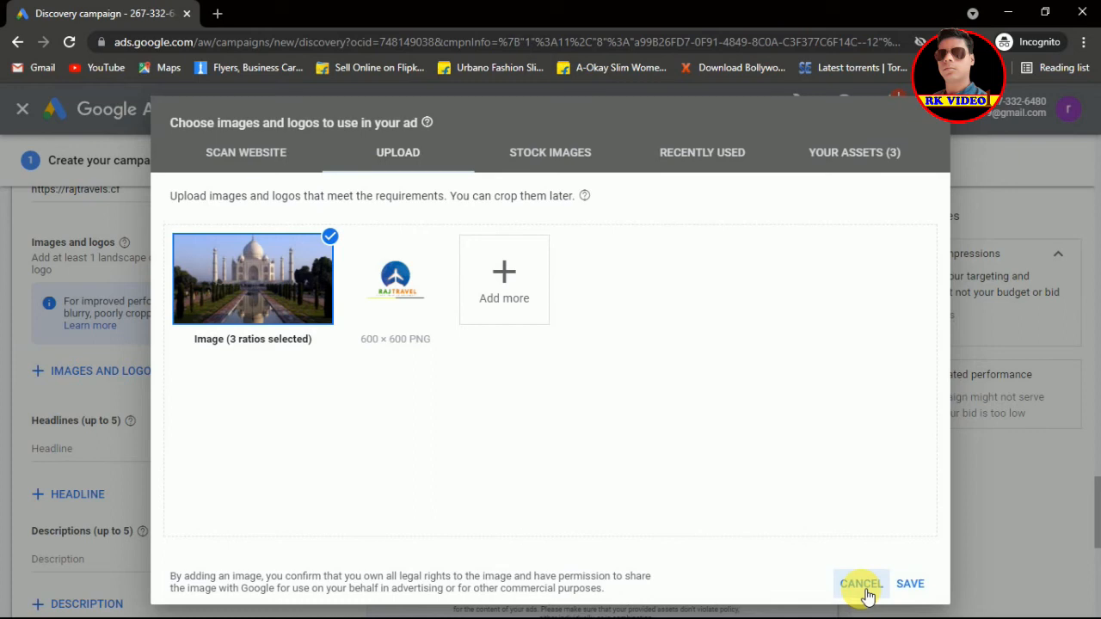
Step: Use the Raj Travel image as the ad's square logo and save the images
mouse_move(397, 271)
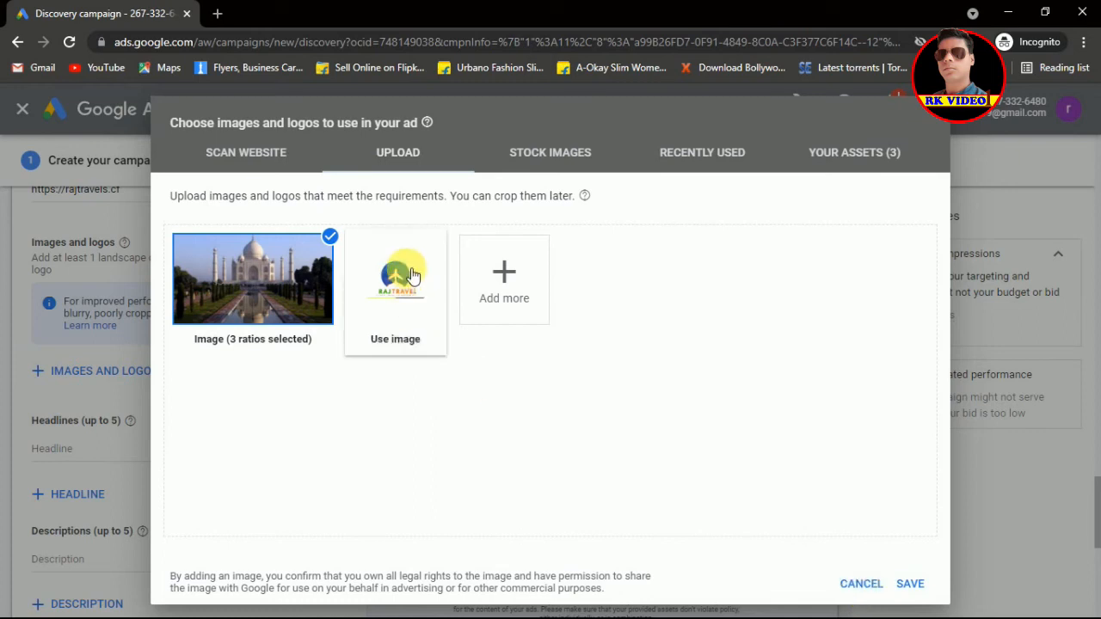
click(411, 276)
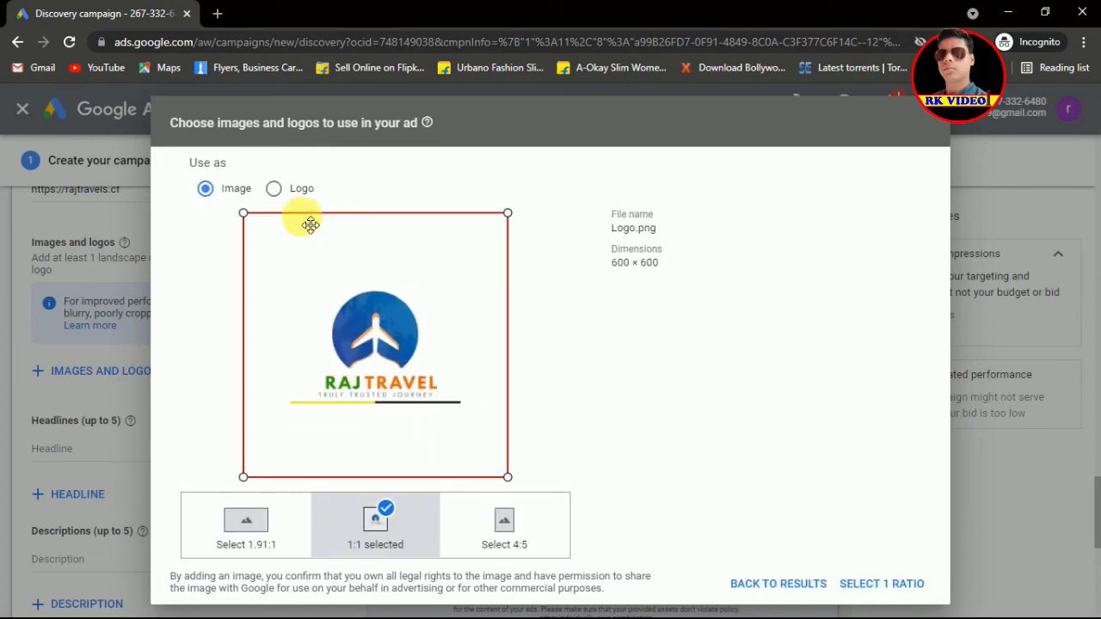
click(275, 189)
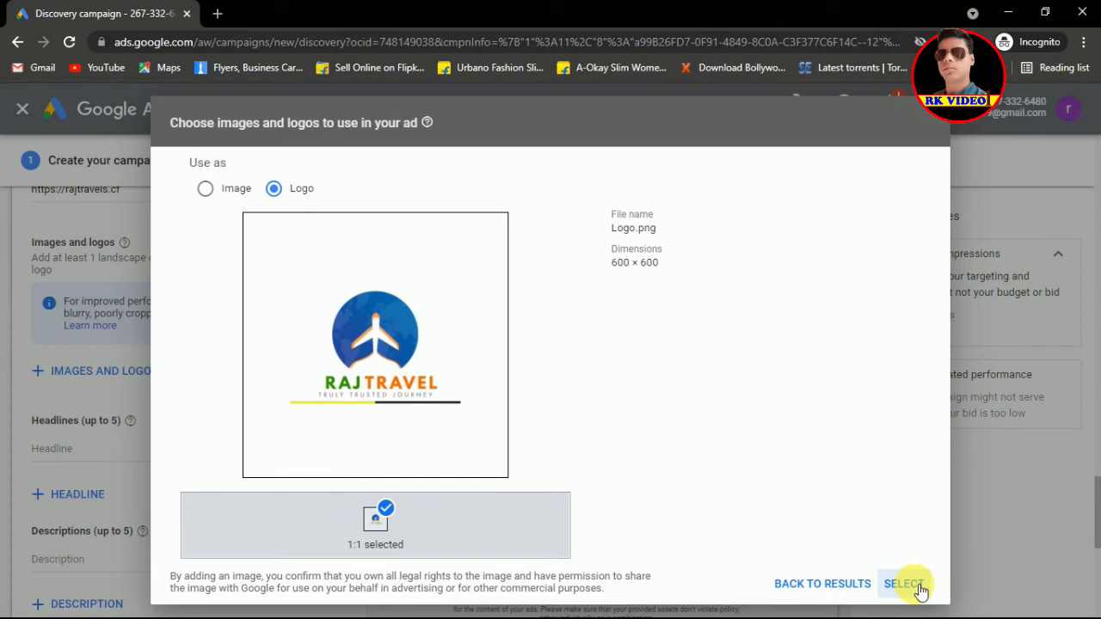
click(903, 584)
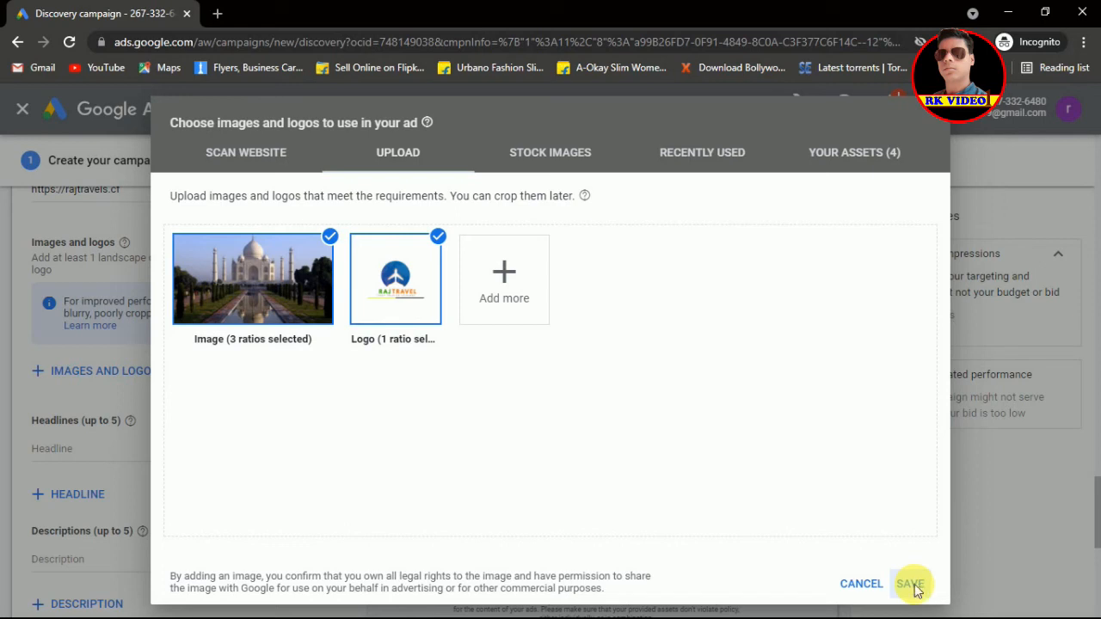
click(912, 584)
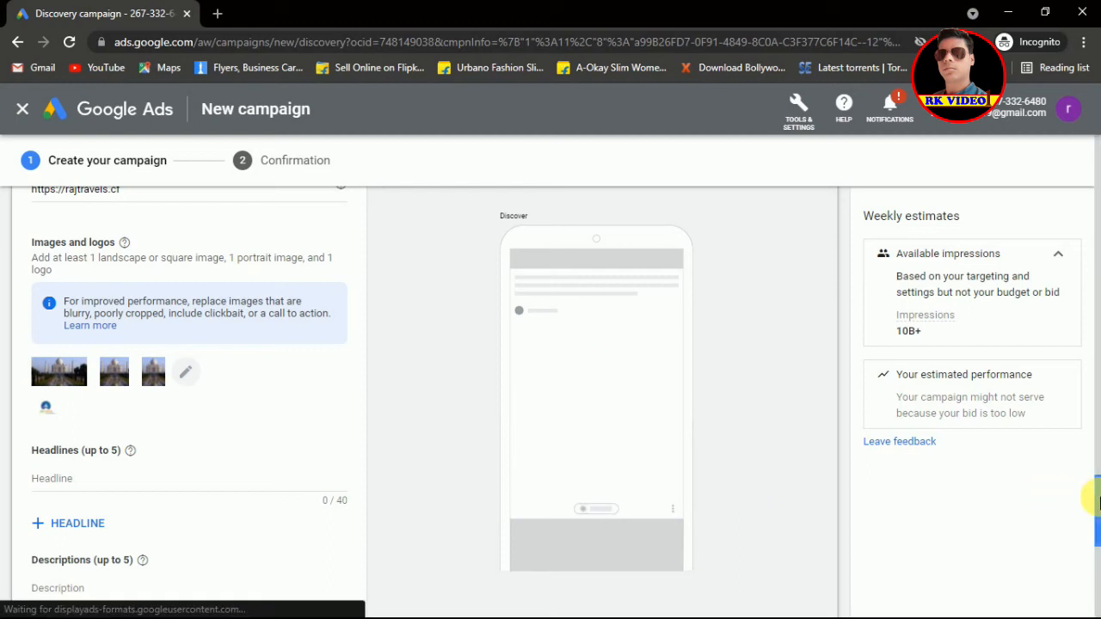
Step: Enter the first headline 'Best Evergreen Tourist Place in India'
drag(1097, 503, 1097, 535)
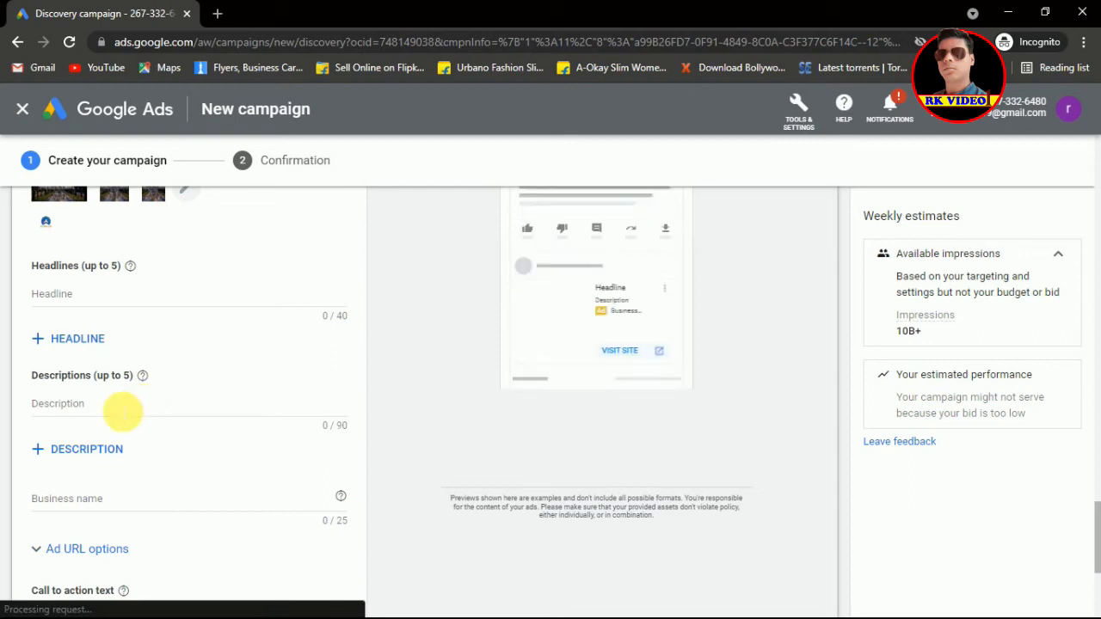
click(122, 412)
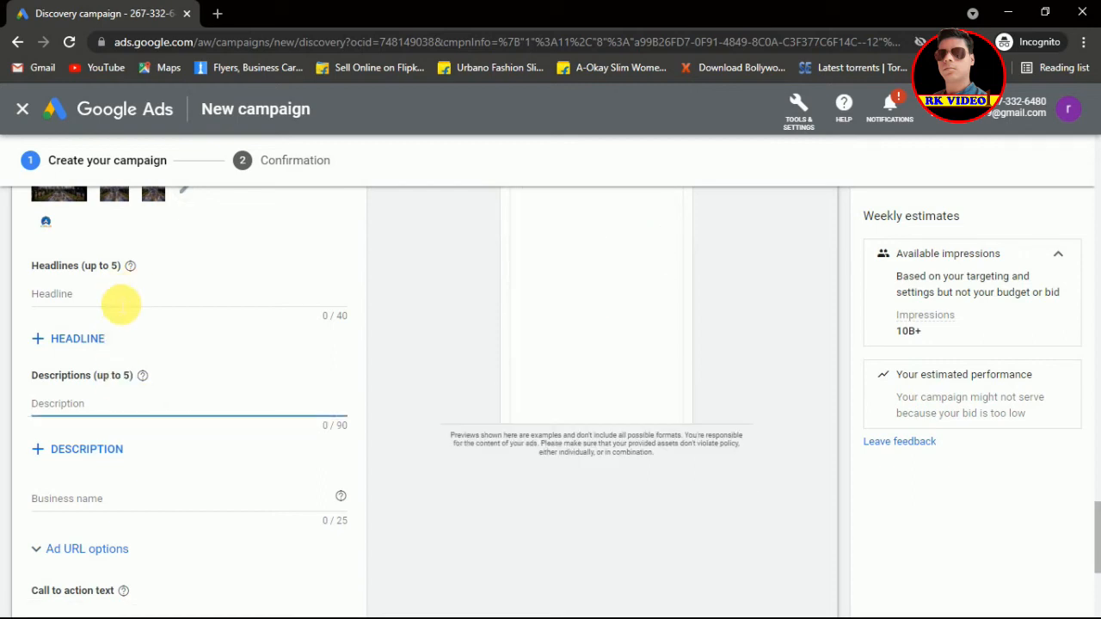
click(121, 303)
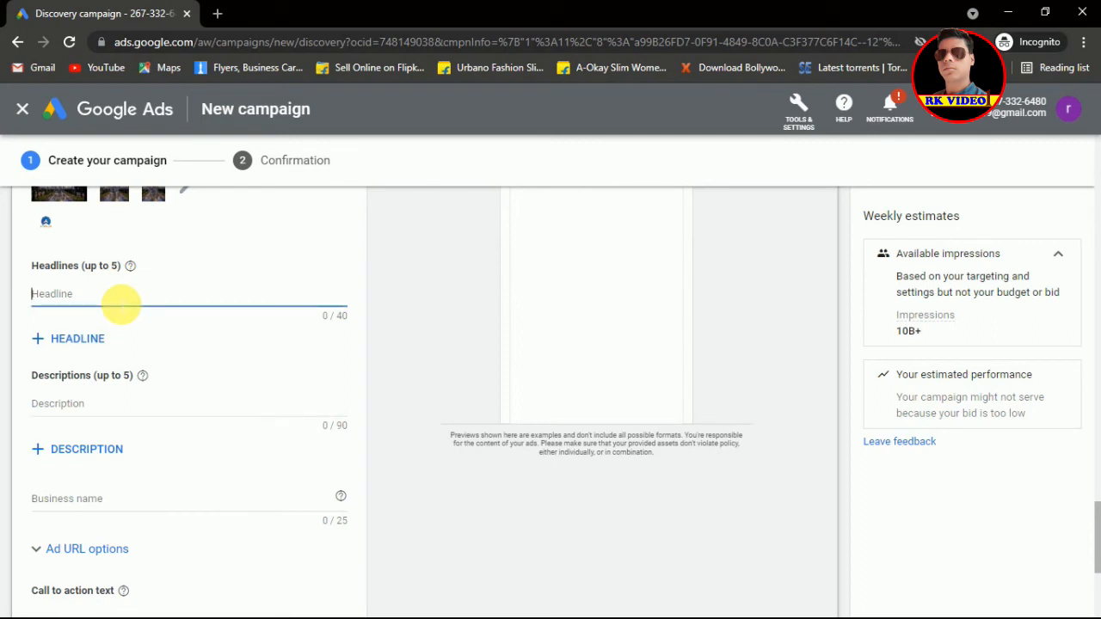
text(Best)
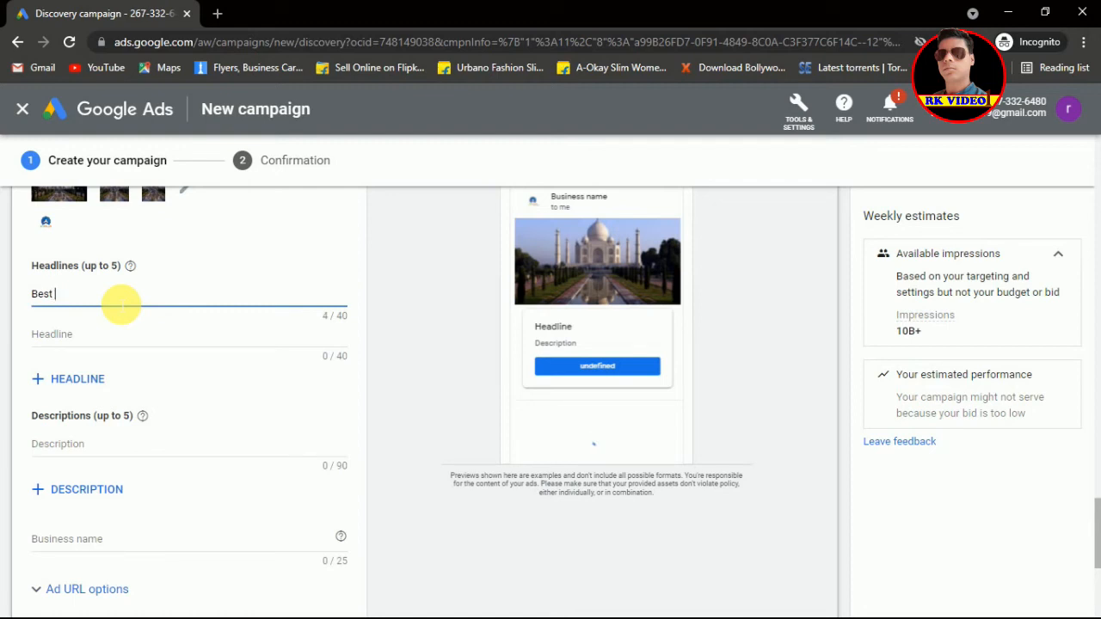
text( E)
text(vergreen)
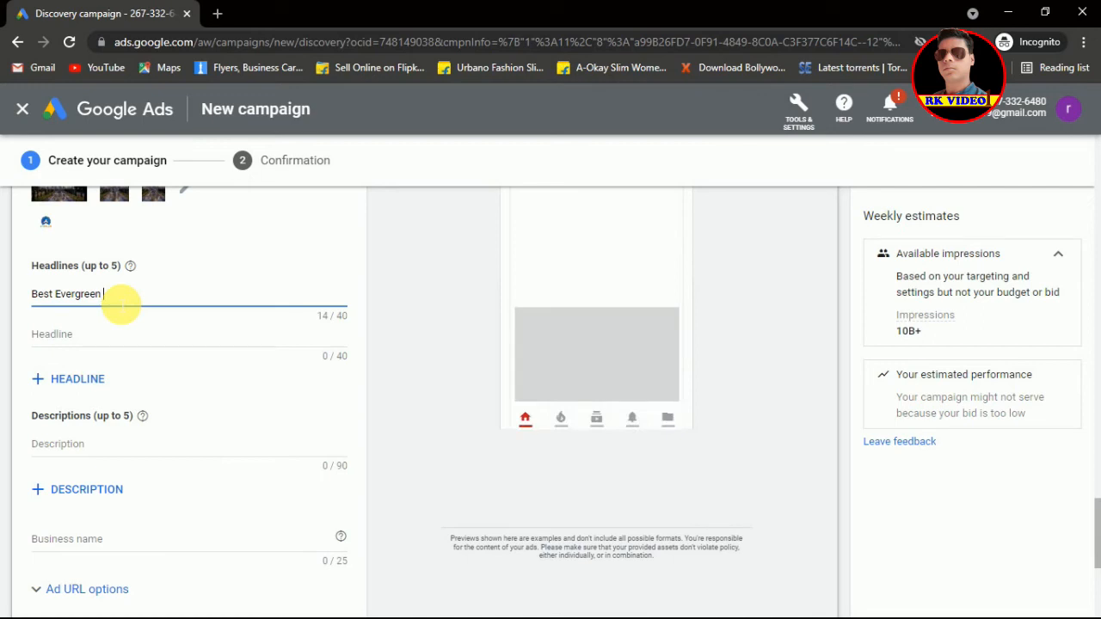
text(Tourist)
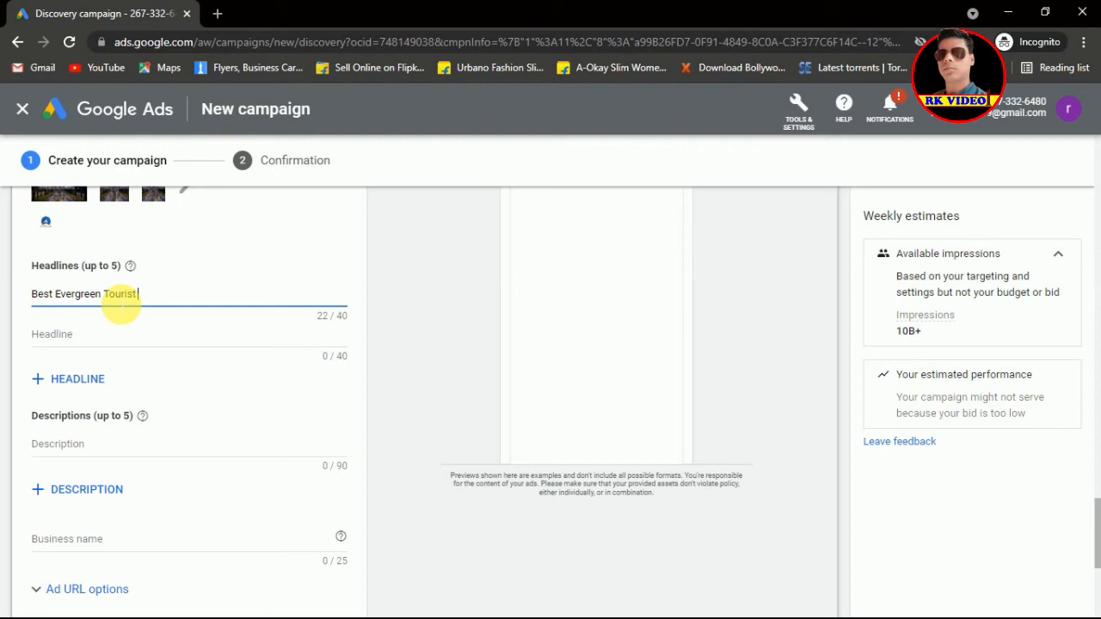
text( Place in India)
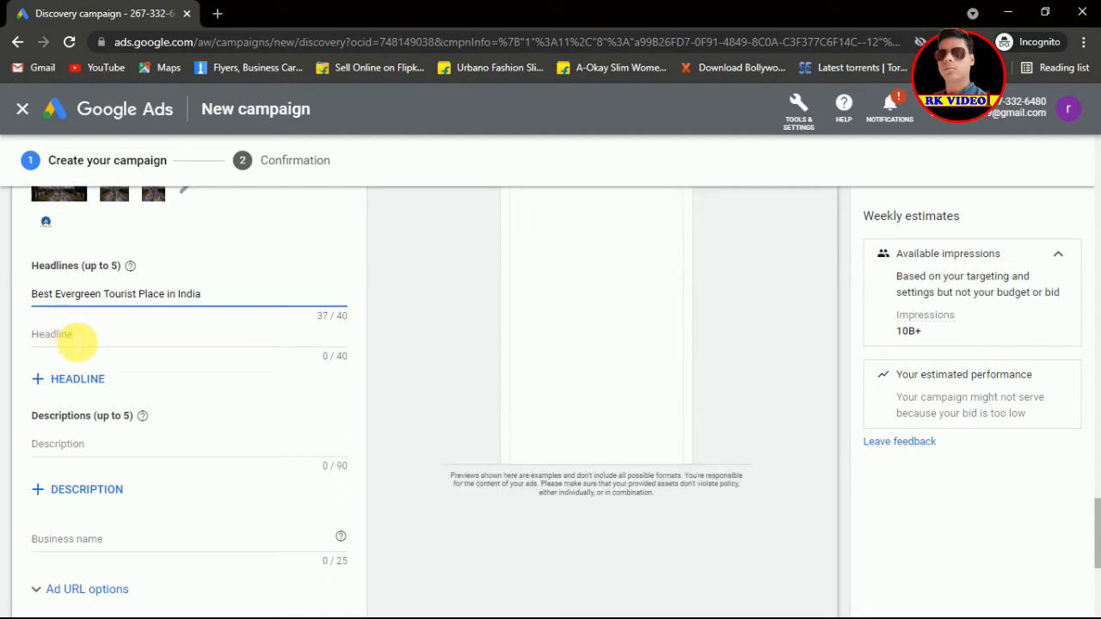
Step: Enter the second headline 'Visit Our website'
click(76, 342)
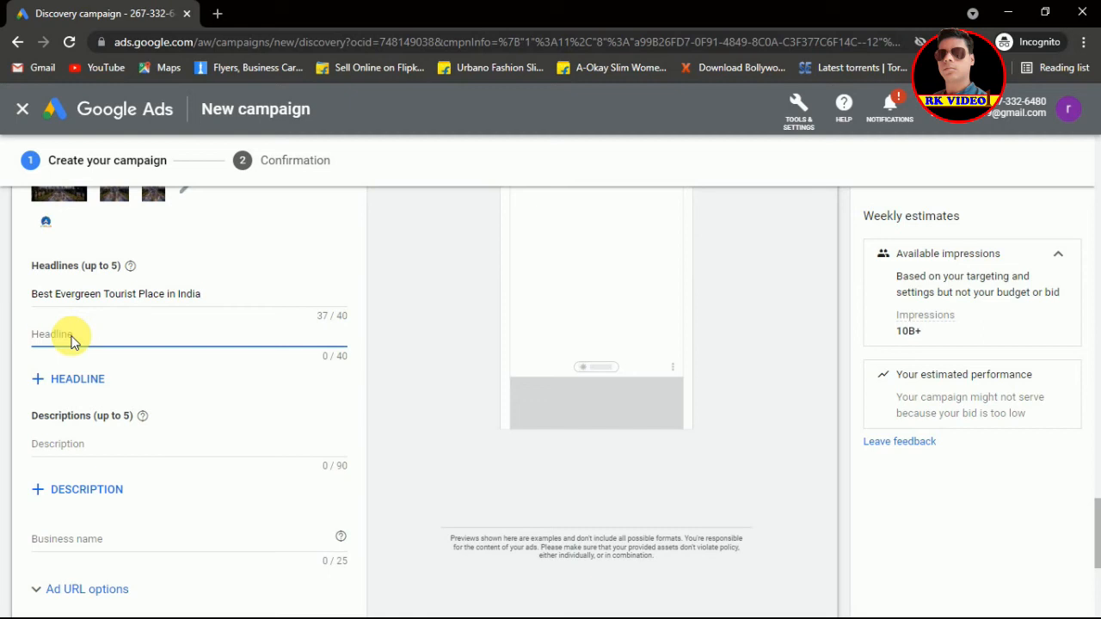
text(Visi)
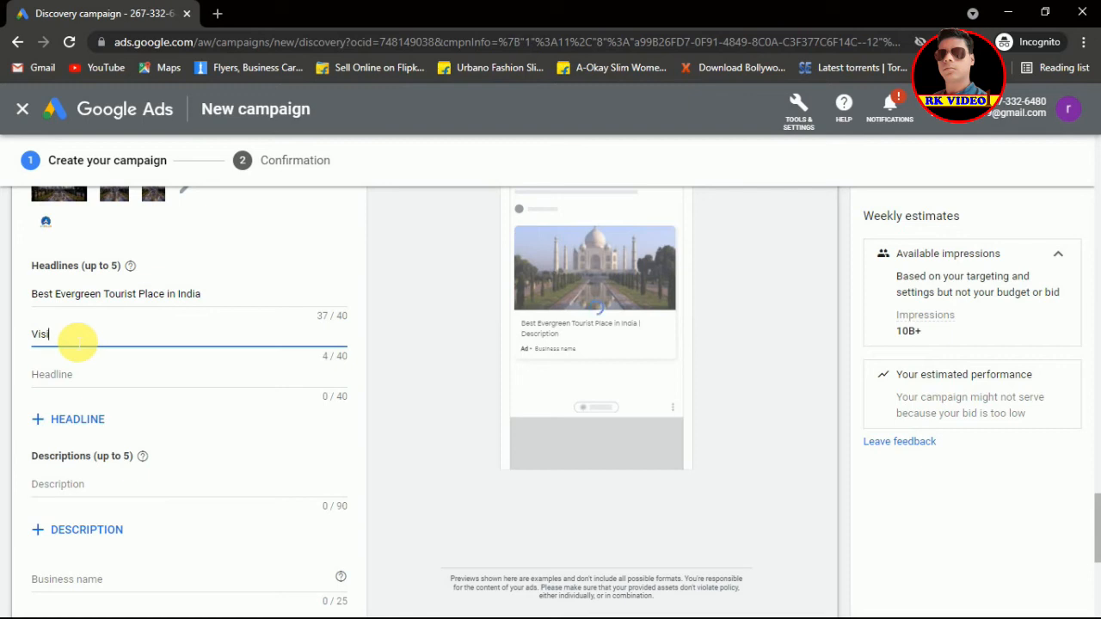
text(t)
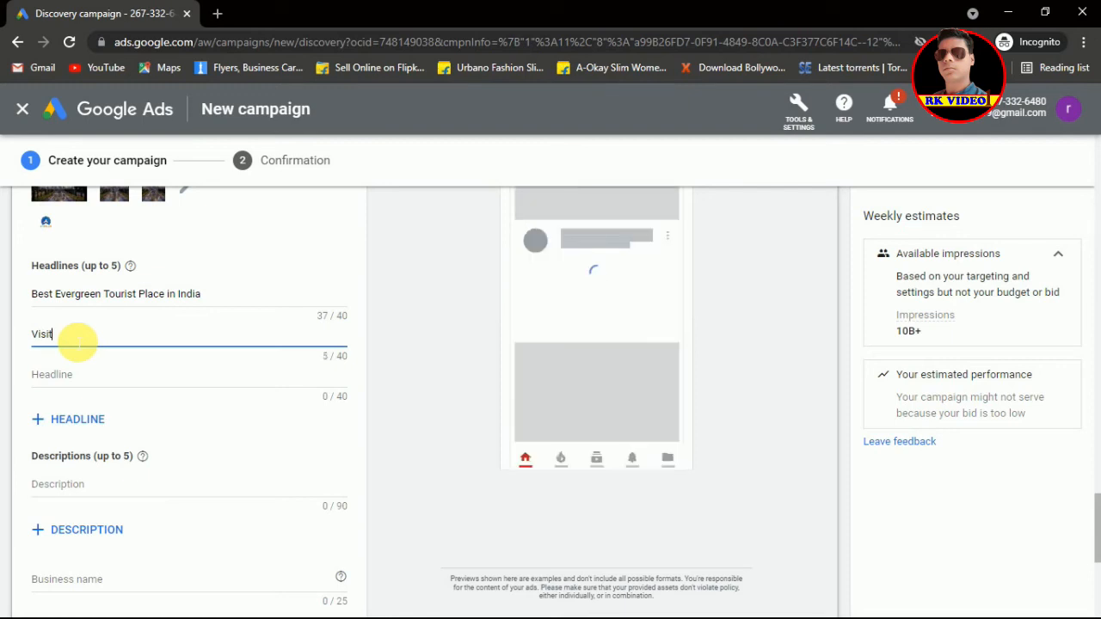
text( O)
text(ur website)
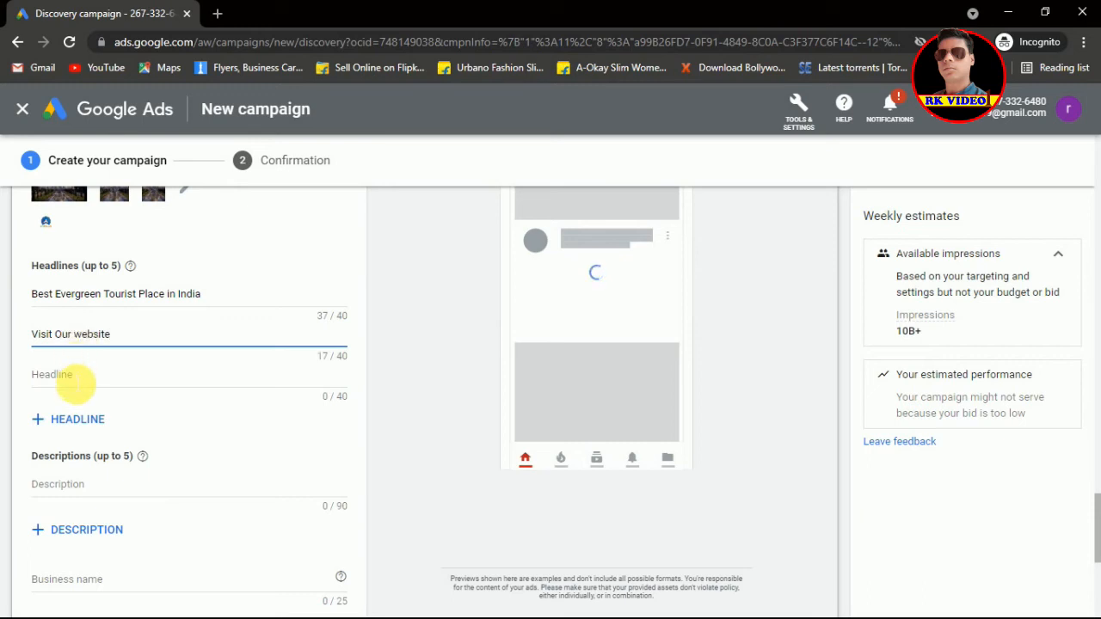
click(76, 388)
click(74, 382)
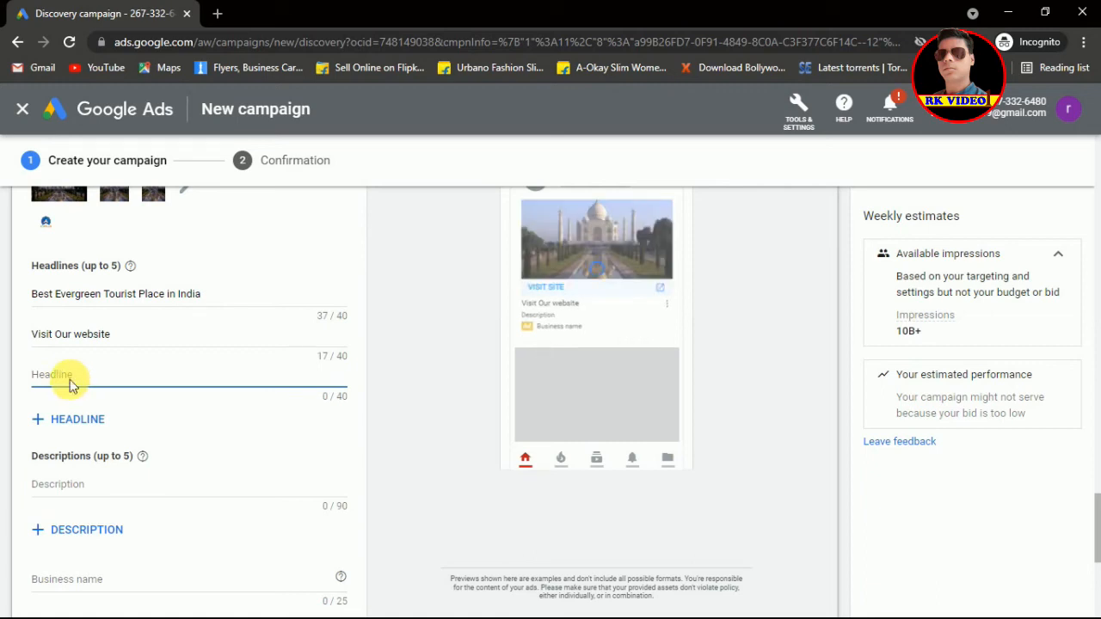
Step: Fix a stray '10' and enter the third headline 'Get Instant Discount on Every Package'
text(10)
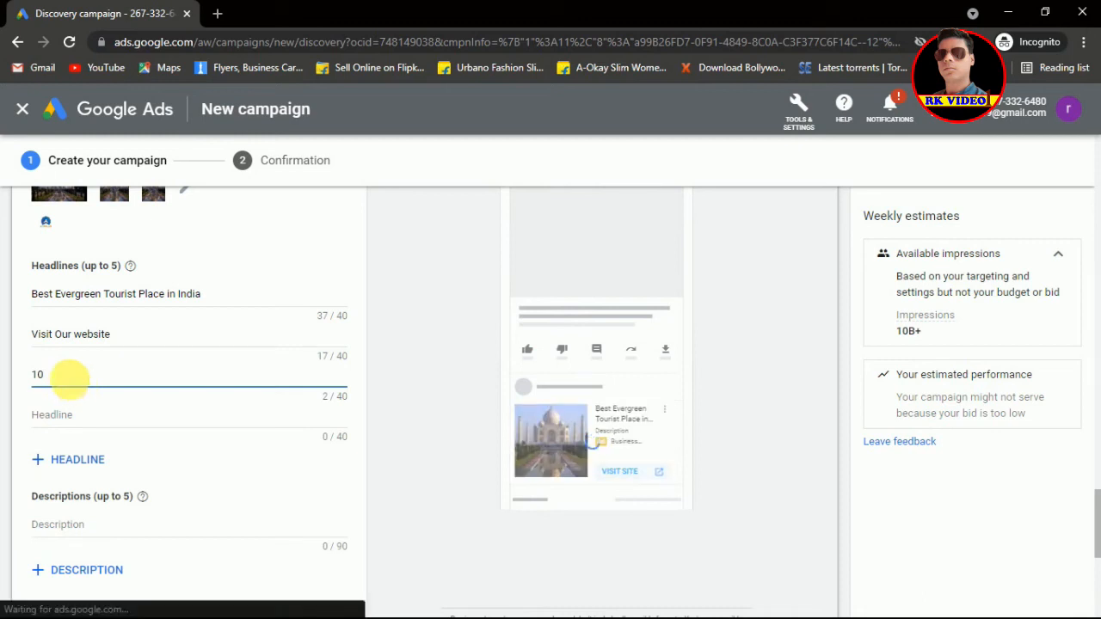
key(BackSpace)
key(BackSpace)
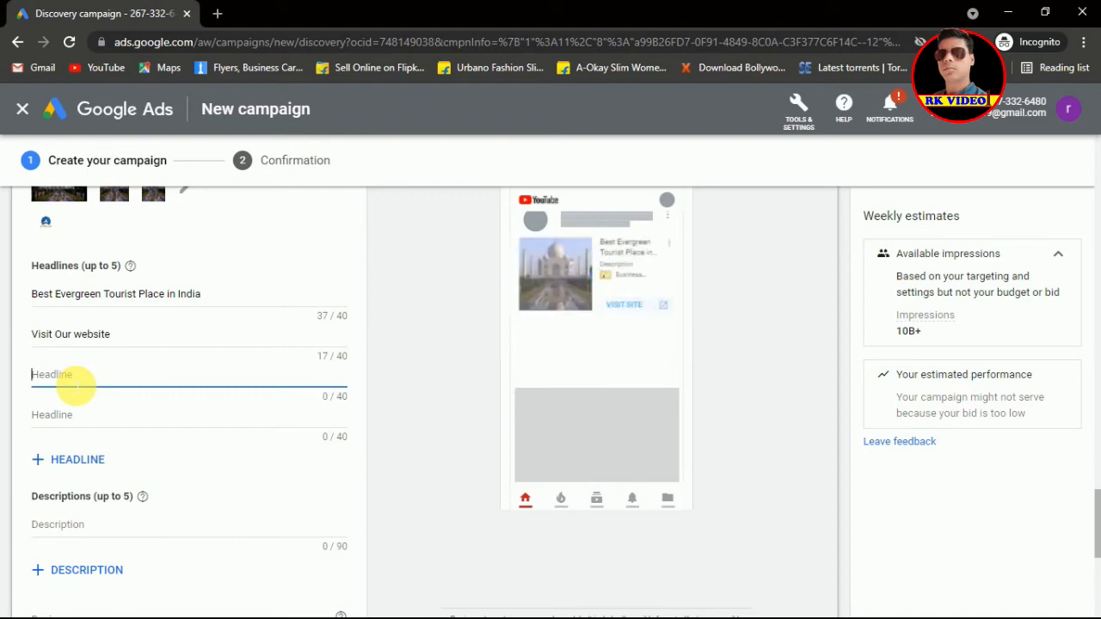
text(Get)
text(Instant Discount)
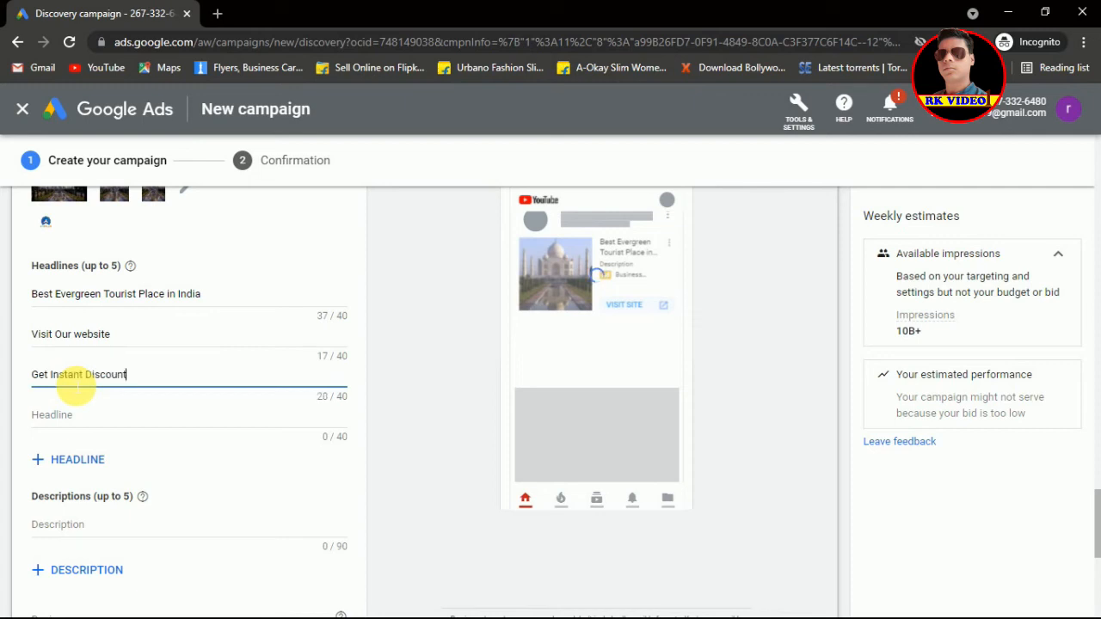
text( on)
text(Every Package)
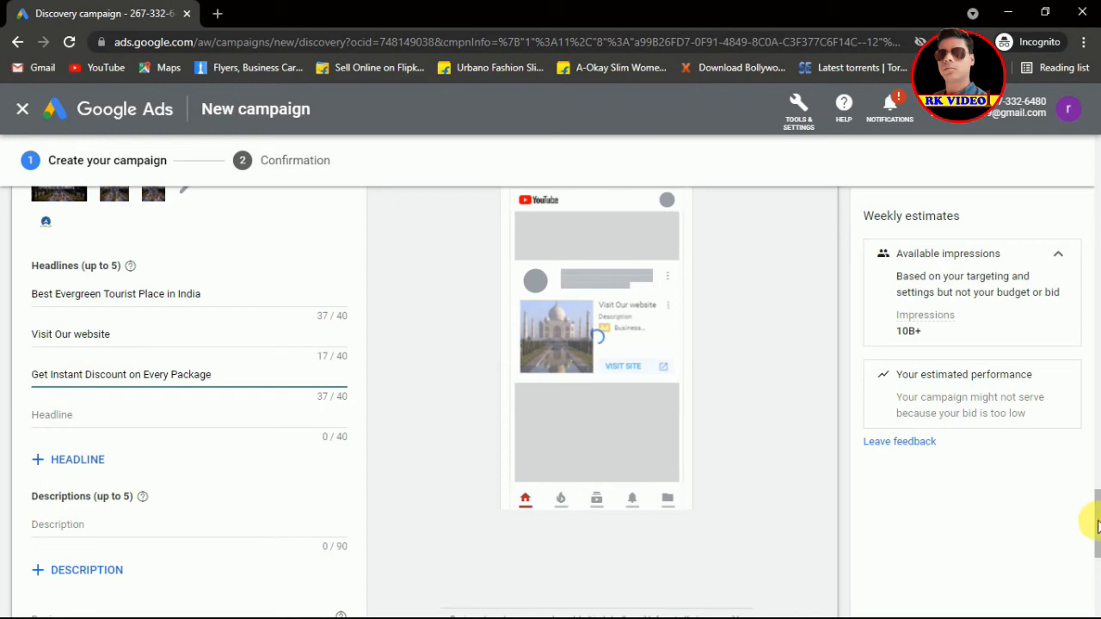
drag(1098, 527, 1098, 547)
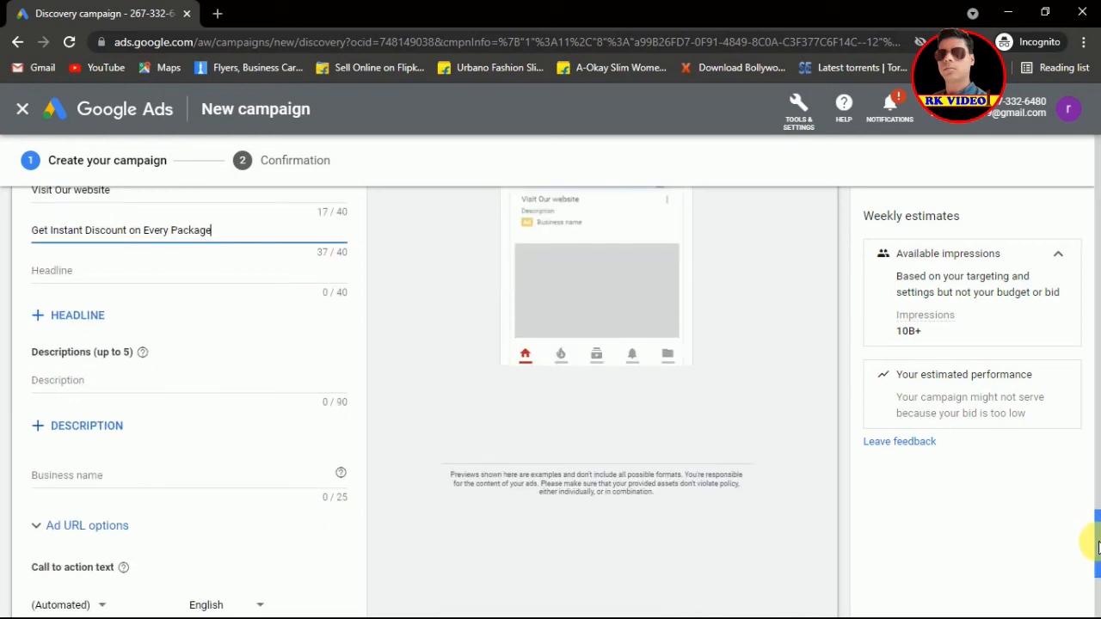
Step: Enter business name 'Raj Tours and Travels' and expand the Ad URL options
scroll(1098, 559, down, 1)
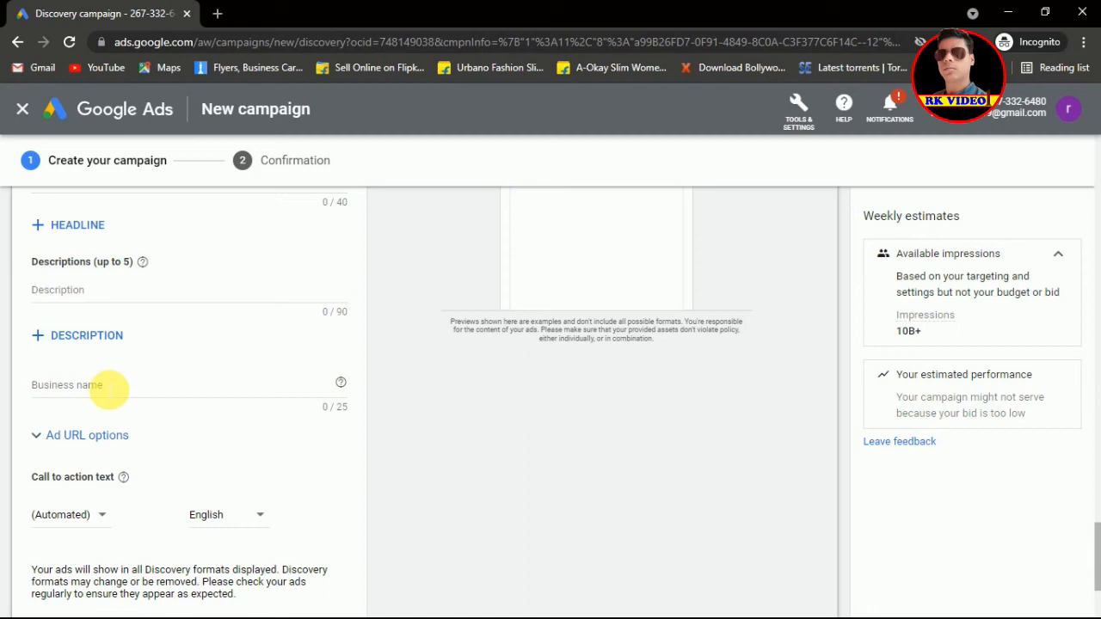
click(110, 389)
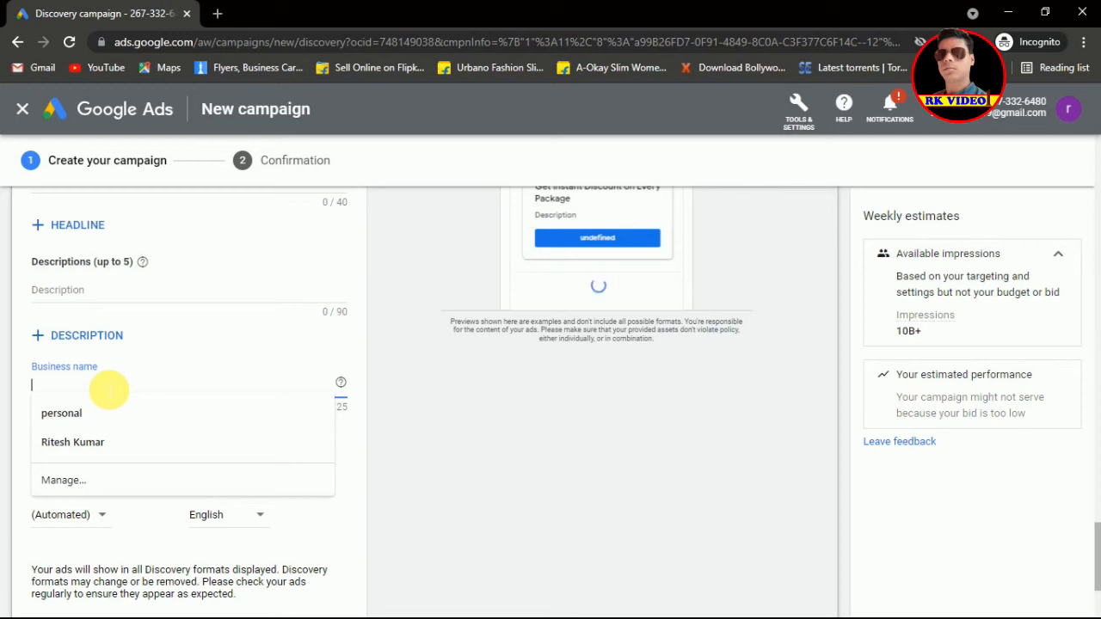
text(Best)
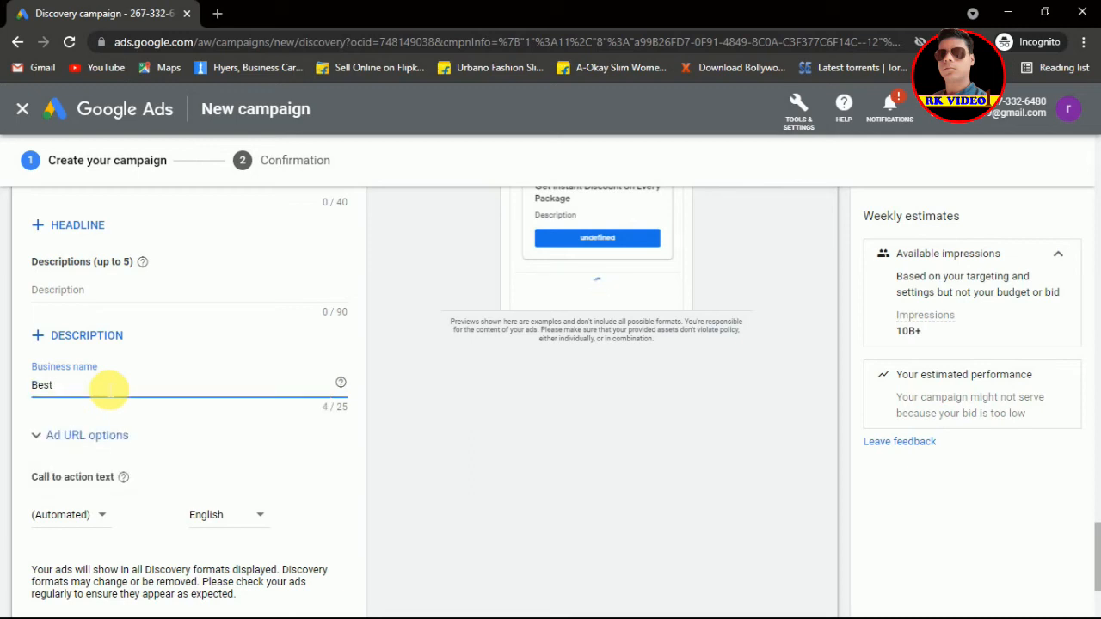
key(BackSpace)
key(BackSpace)
key(BackSpace)
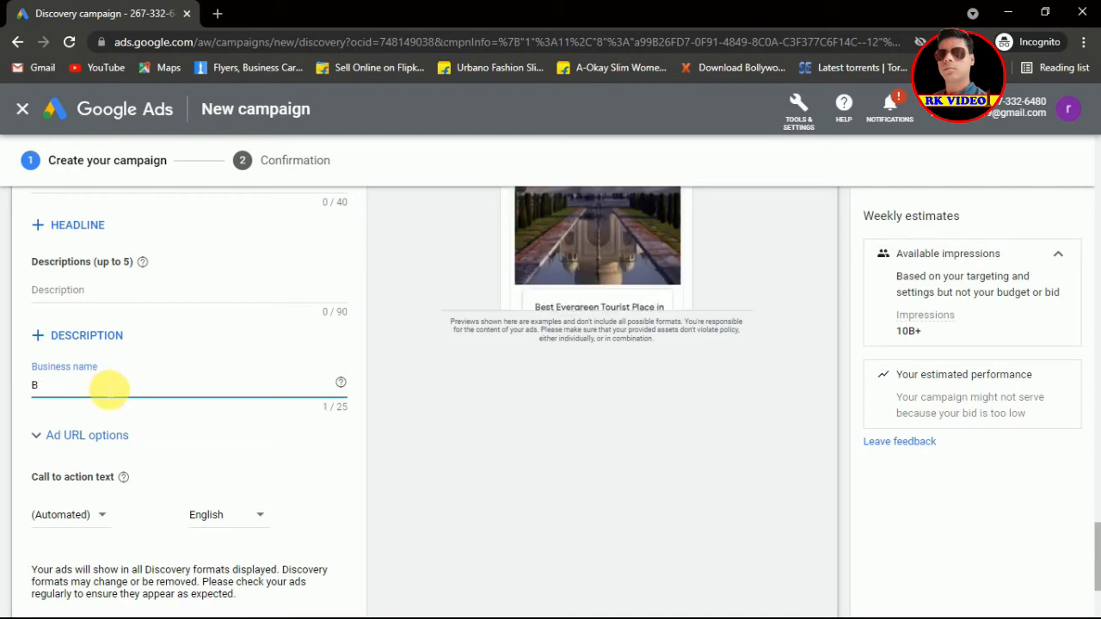
key(BackSpace)
text(Raj T)
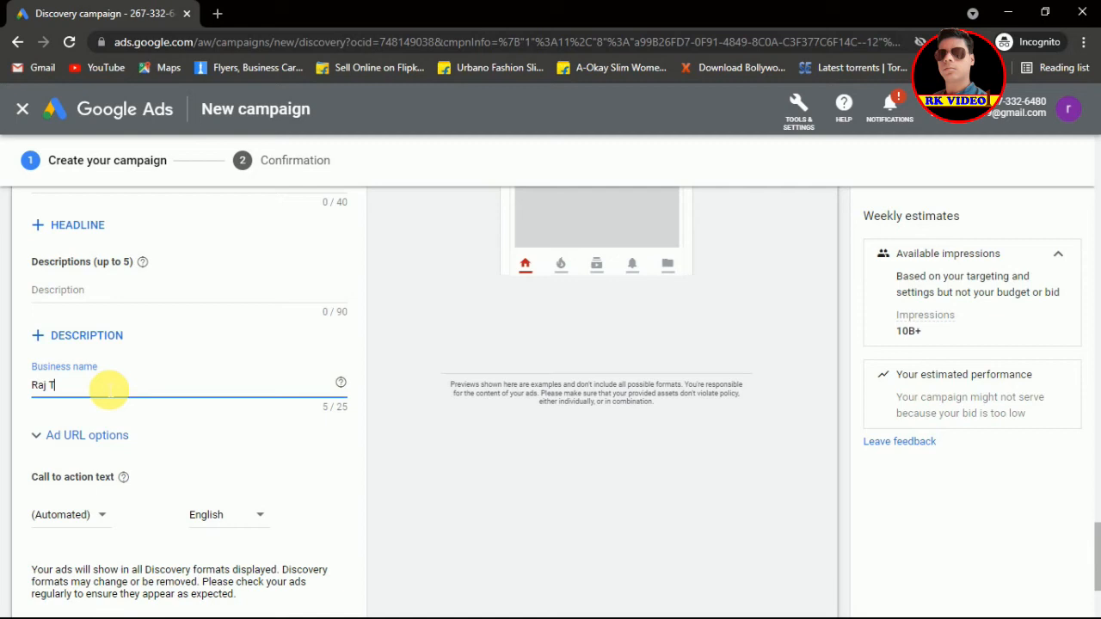
text(ours and Travels)
click(106, 442)
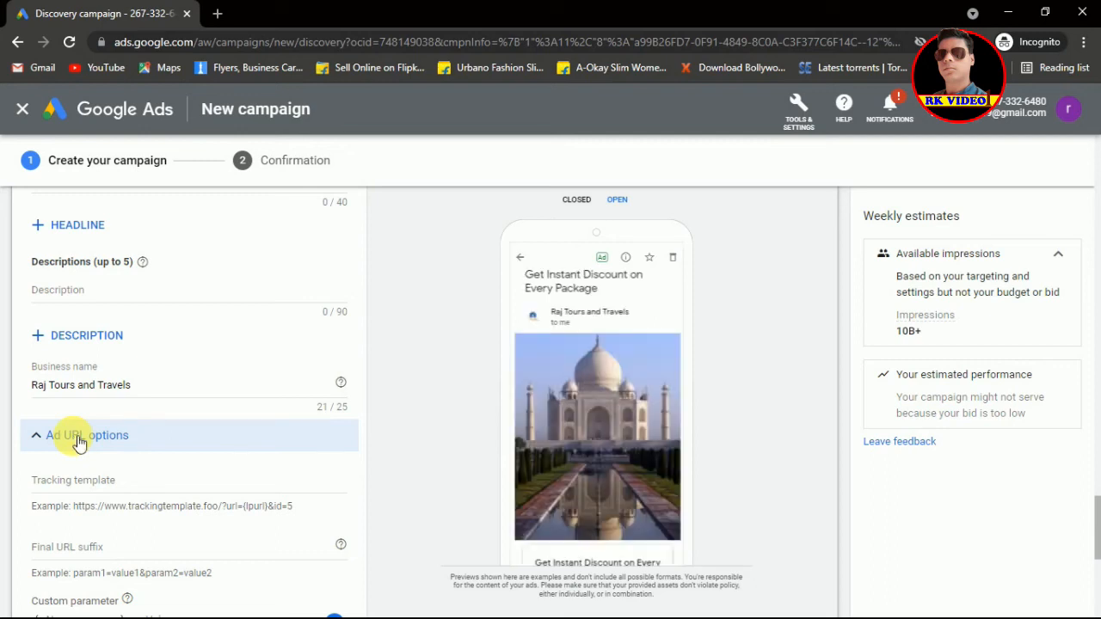
Step: Collapse the Ad URL options and set the call-to-action text to Contact Us
click(78, 441)
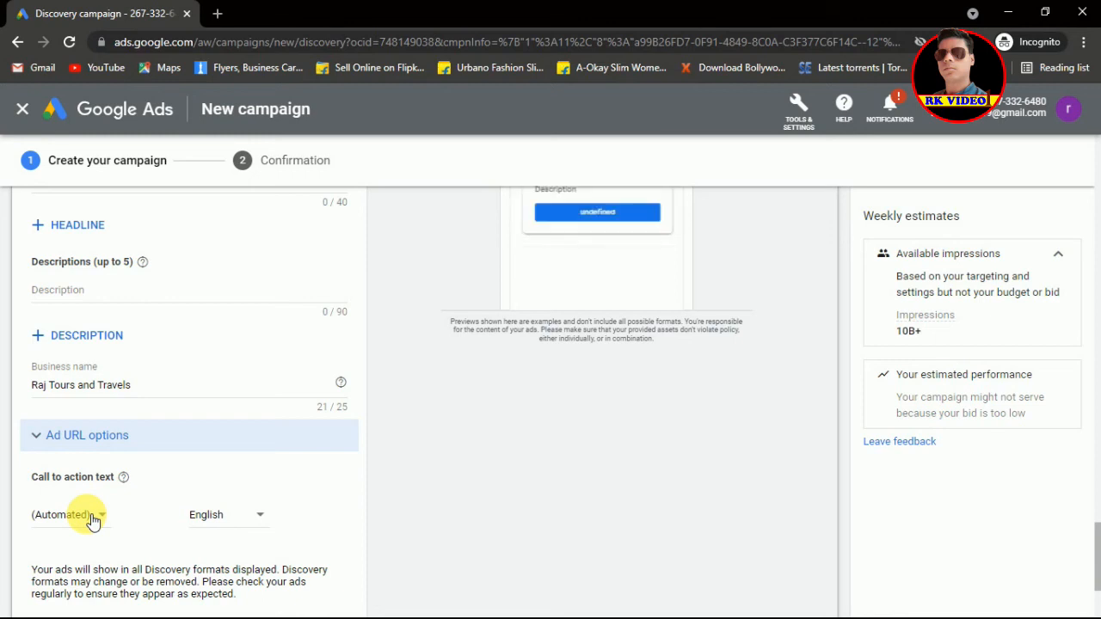
click(93, 517)
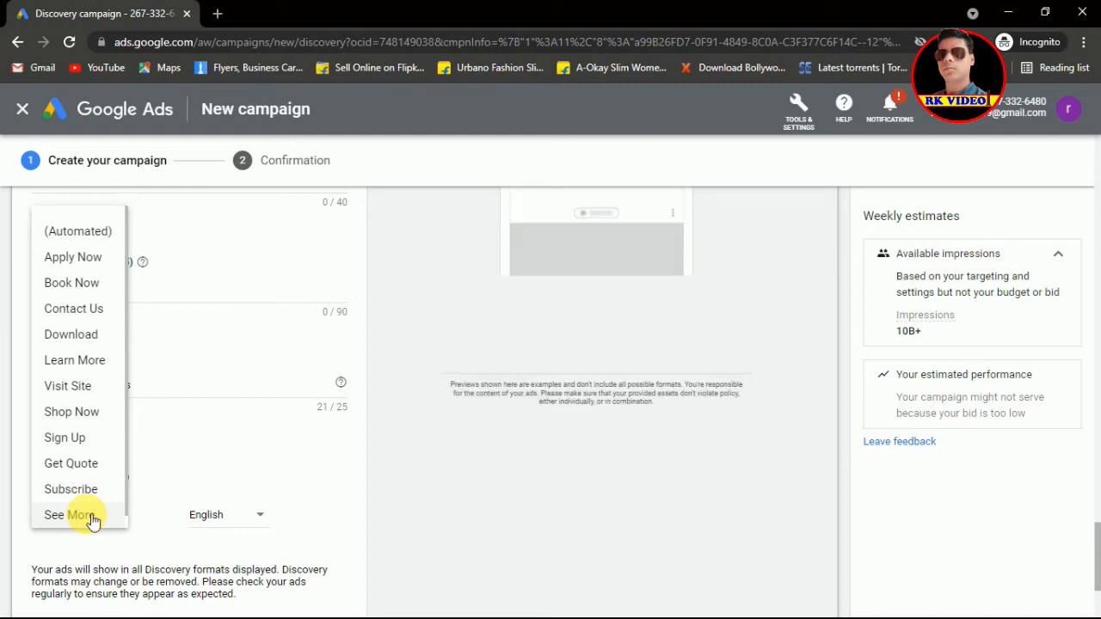
click(86, 318)
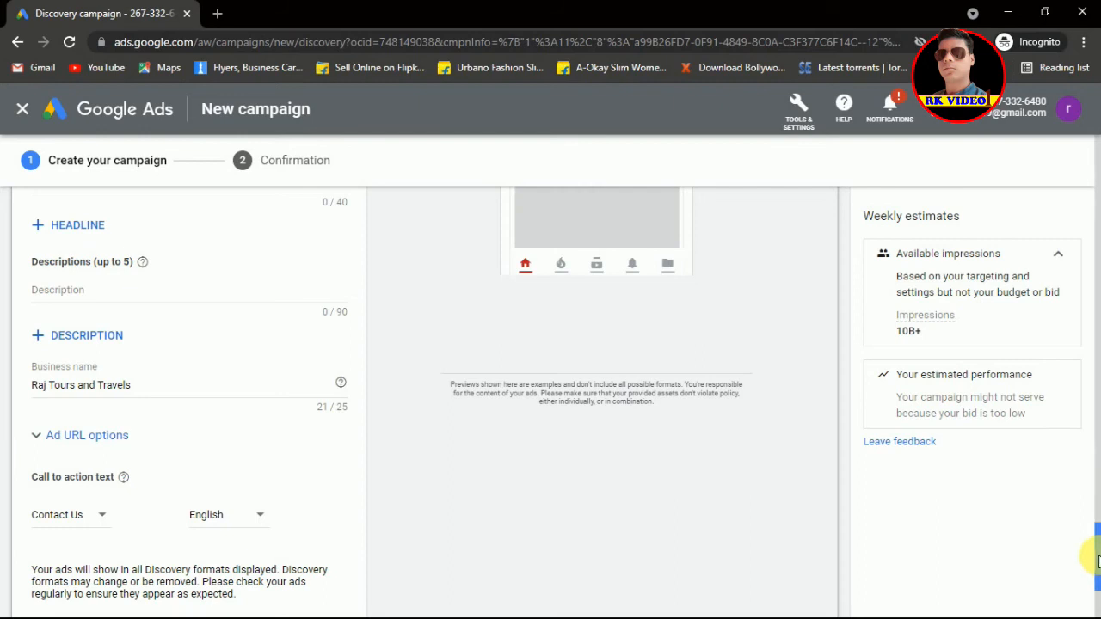
drag(1096, 551, 1097, 576)
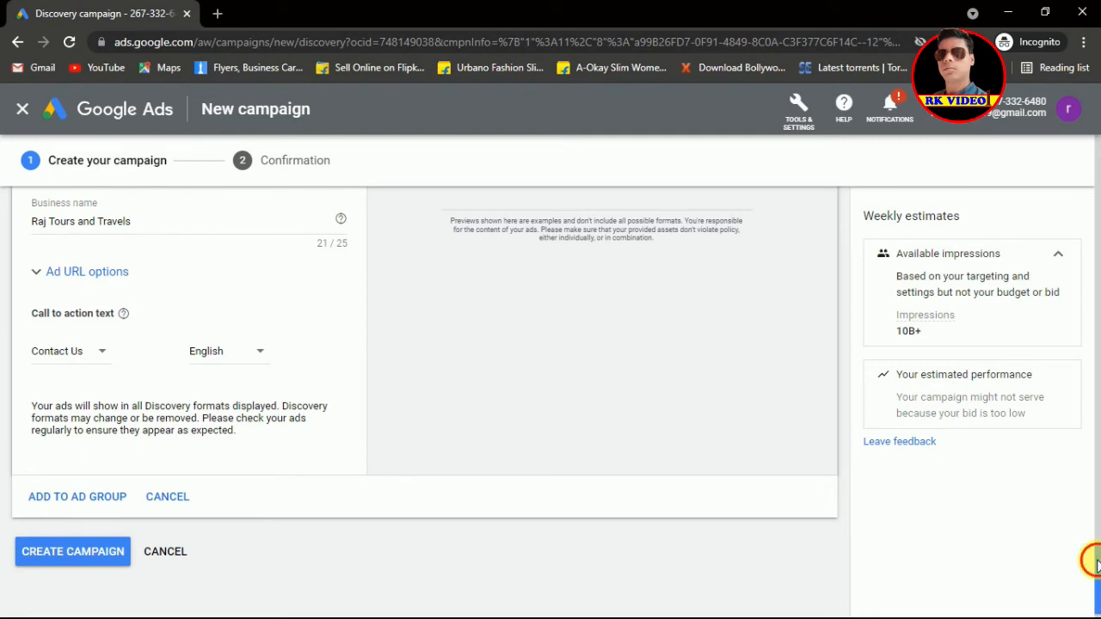
drag(1096, 548, 1098, 604)
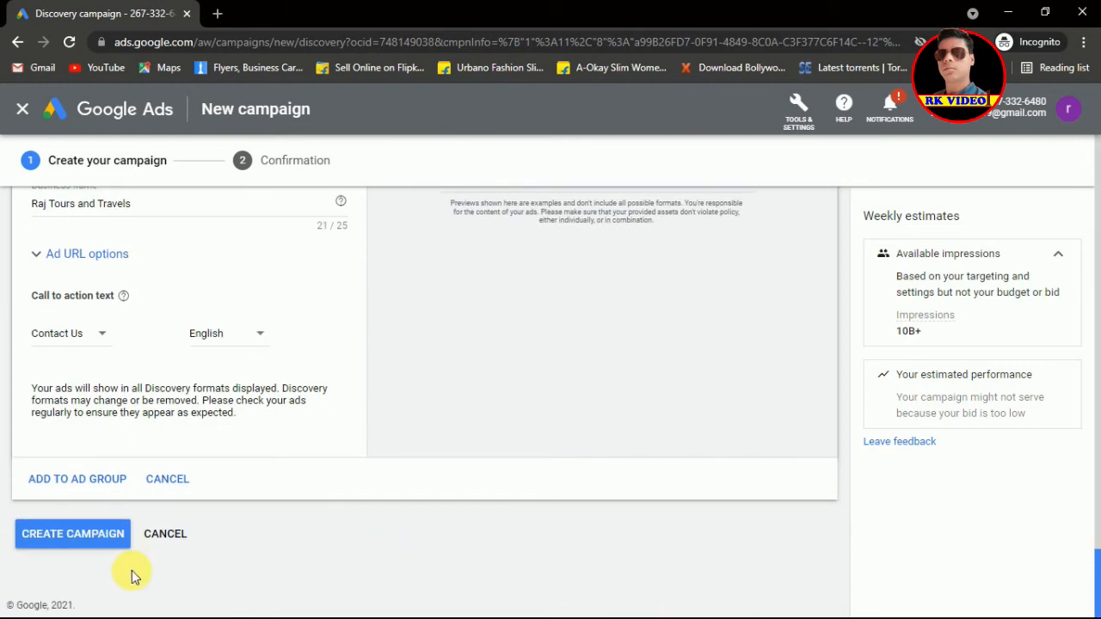
Step: Attempt creation, then enter the missing description 'Best Tours and Travels Package'
click(89, 541)
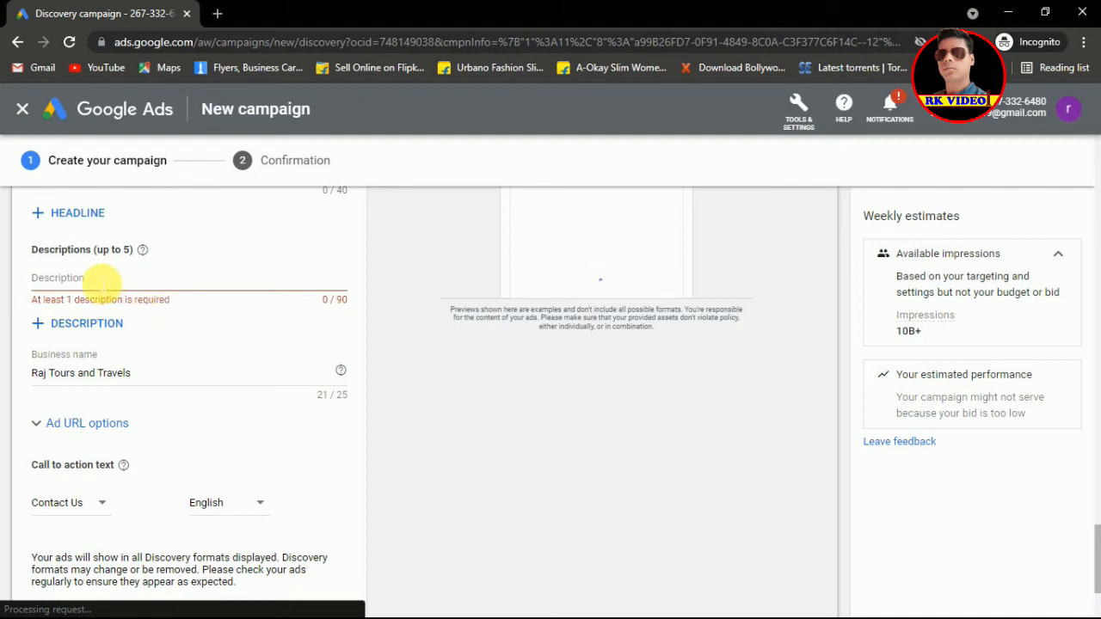
click(96, 281)
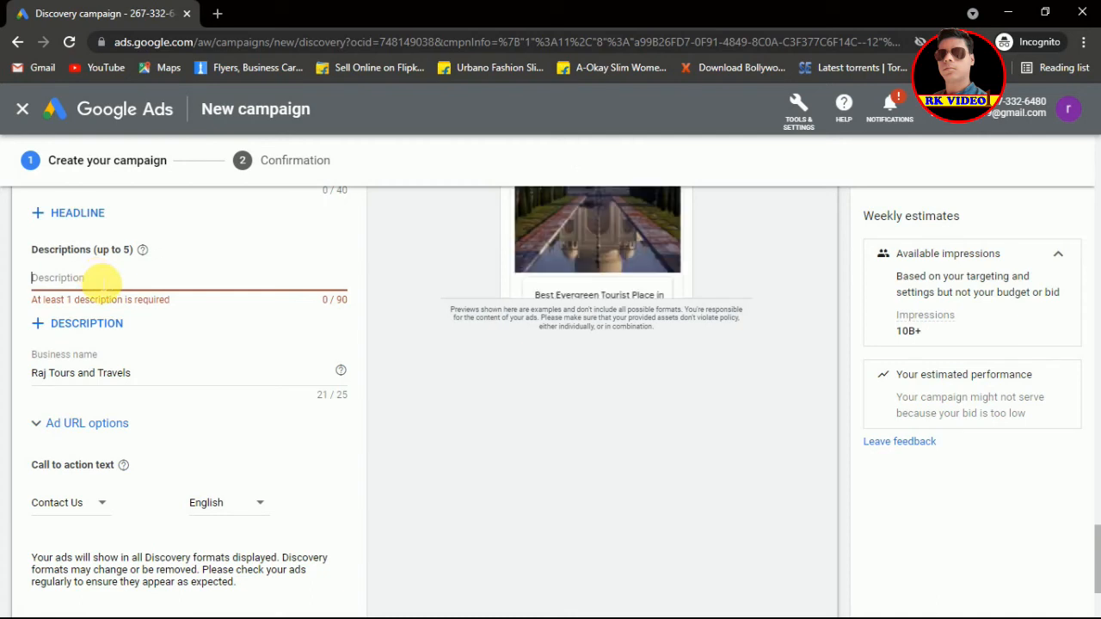
text(Best)
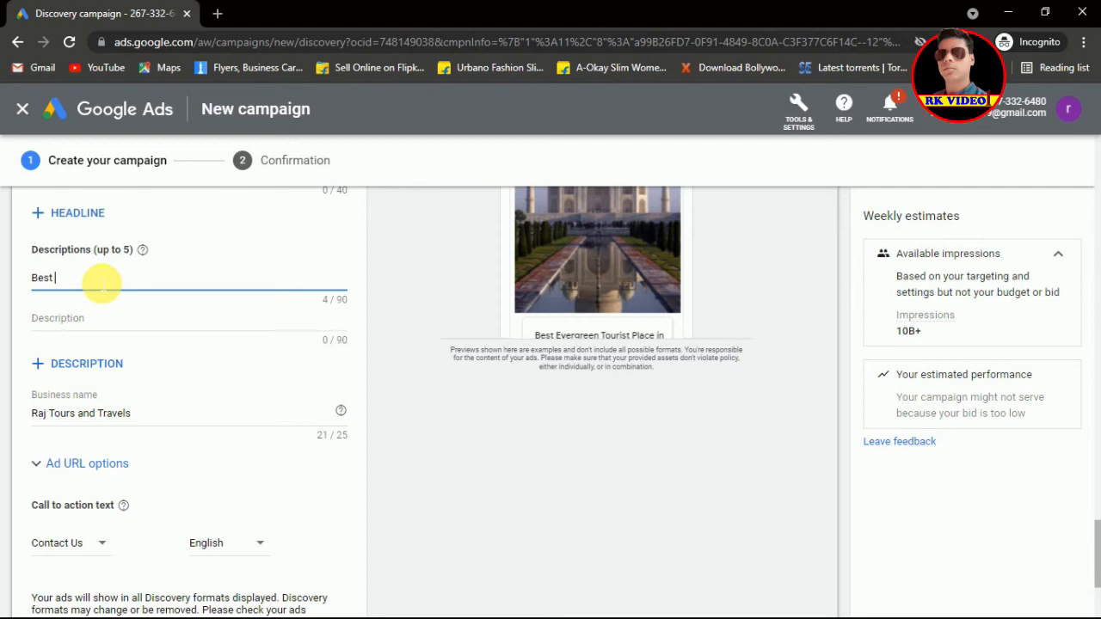
text(Tours and Travels)
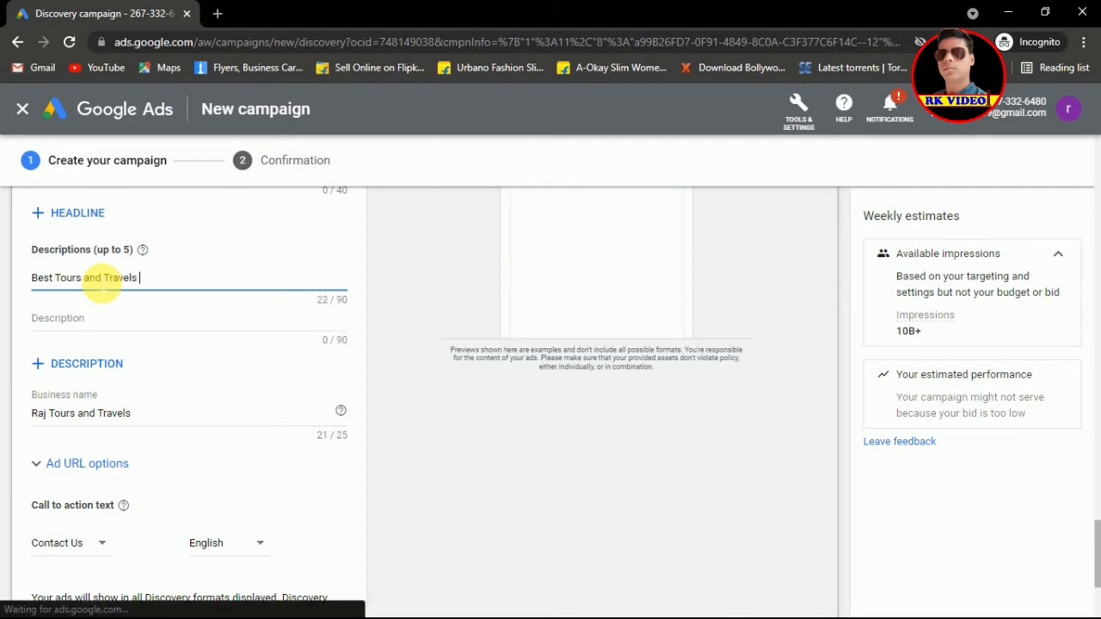
text( Package)
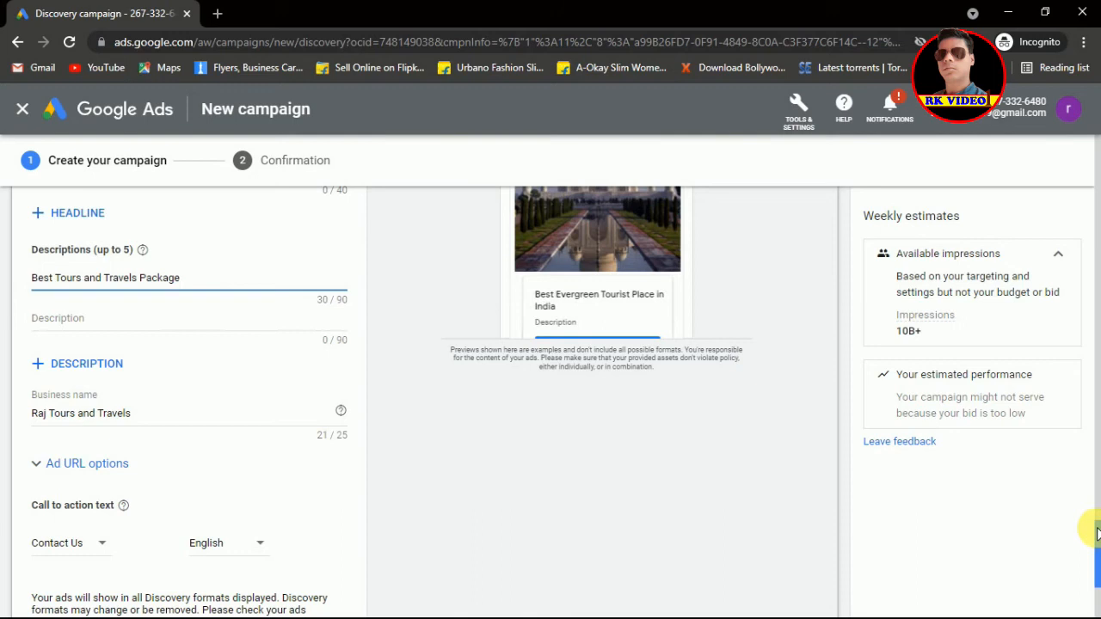
scroll(1096, 528, up, 2)
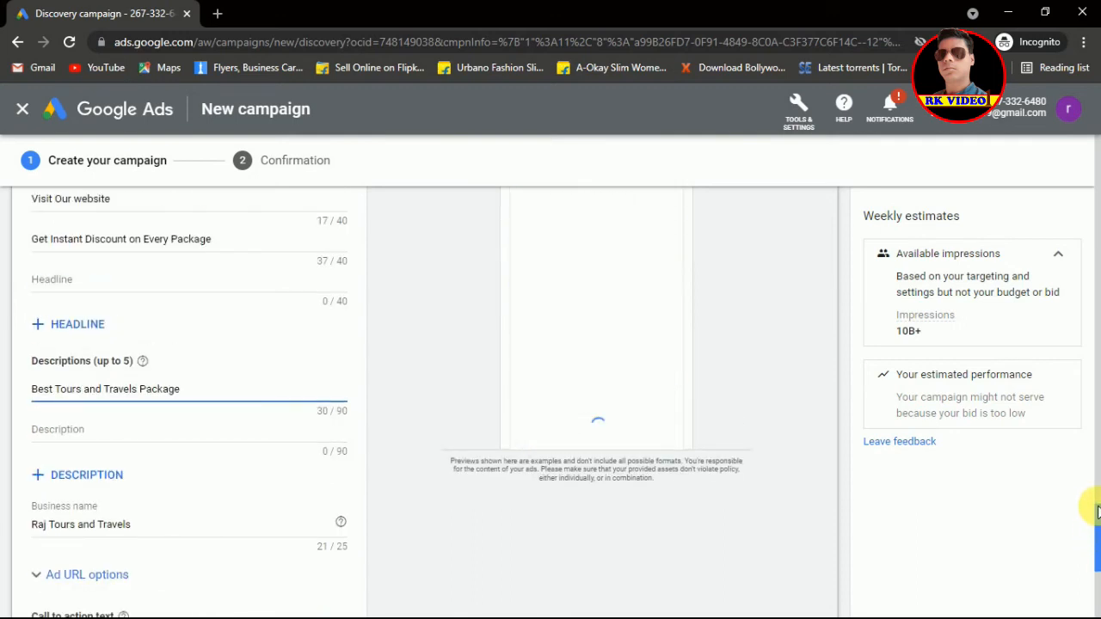
scroll(1096, 505, up, 3)
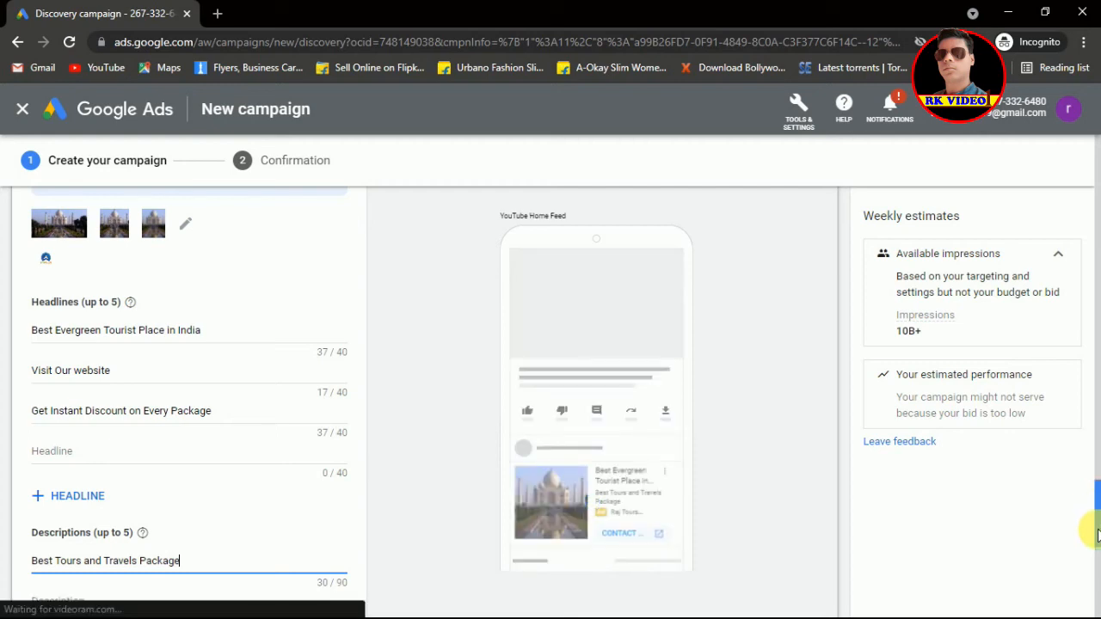
scroll(1096, 558, down, 6)
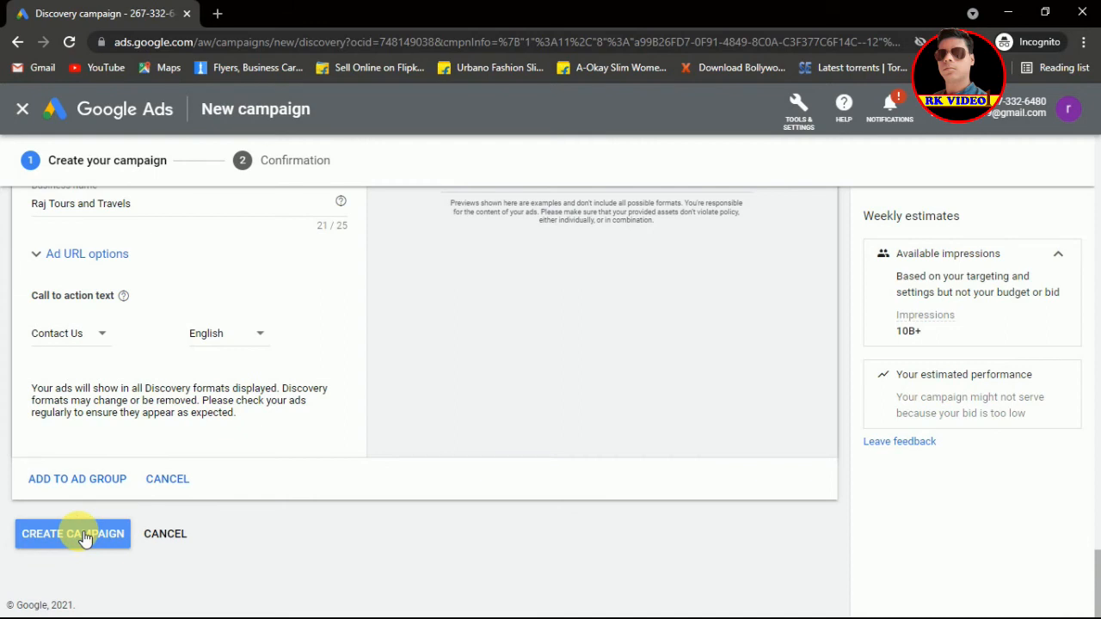
Step: Submit the Discovery campaign and confirm past the targeting warning
click(86, 539)
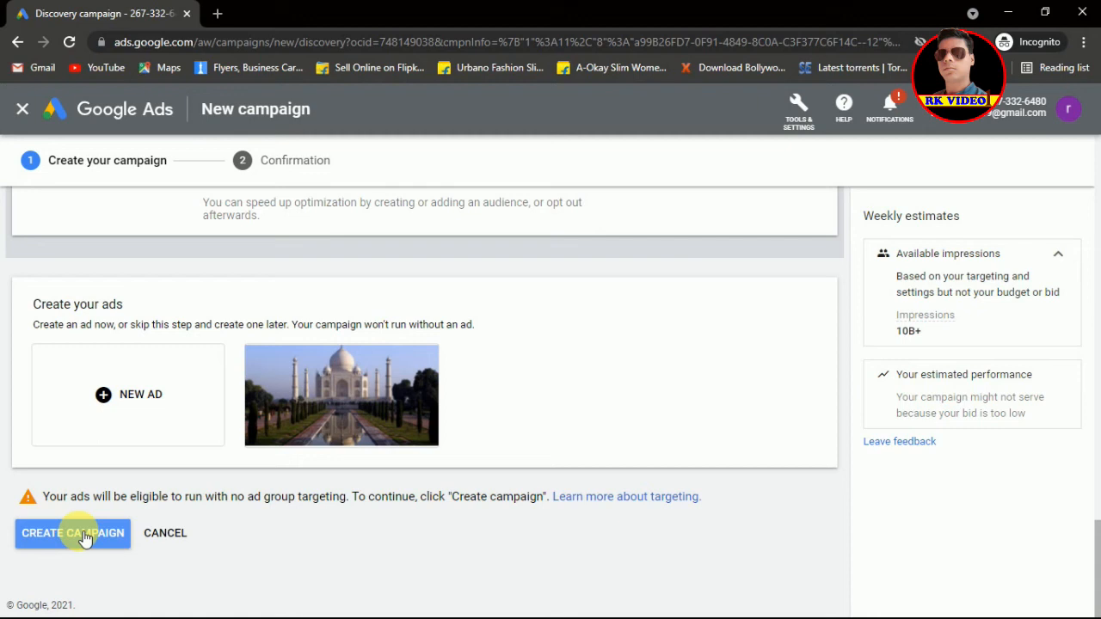
click(85, 539)
click(83, 535)
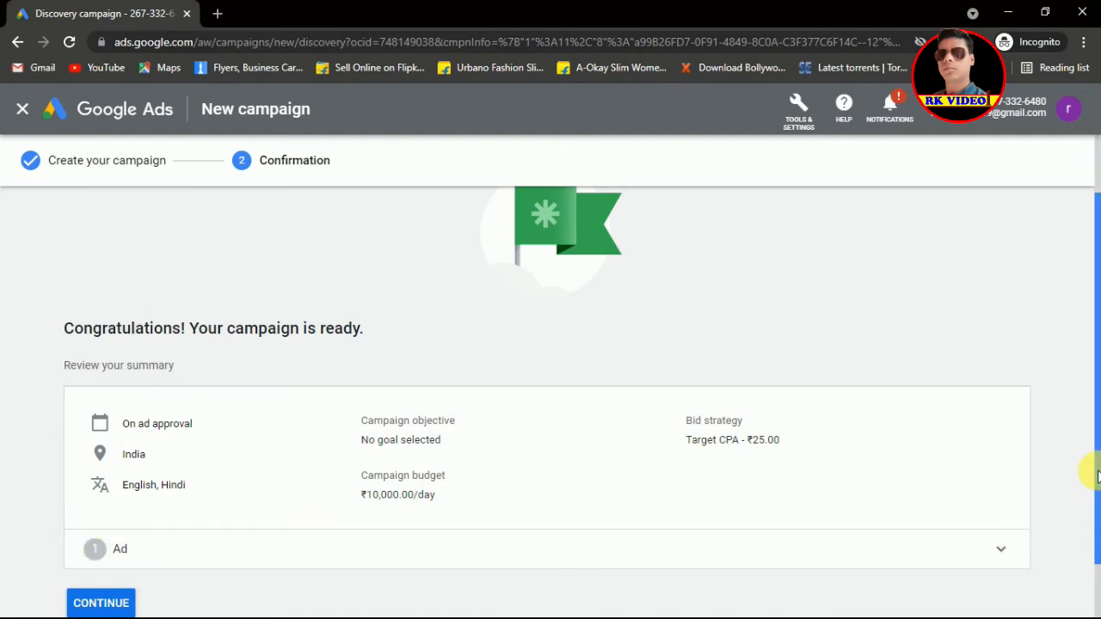
Step: Continue from the confirmation summary to the new campaign's overview
drag(1098, 477, 1097, 534)
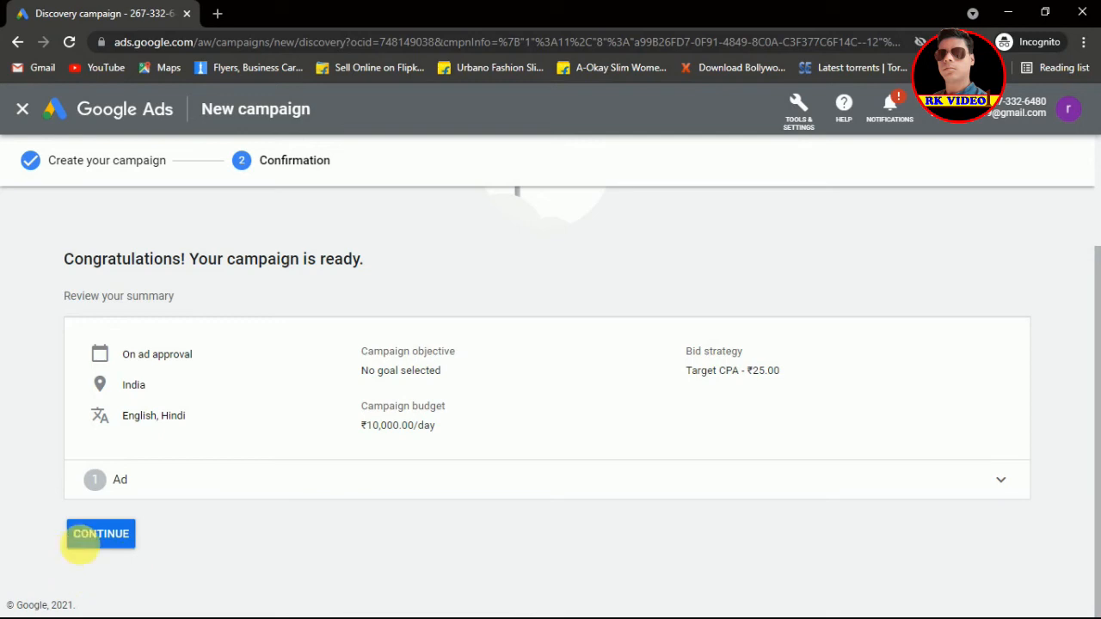
click(115, 539)
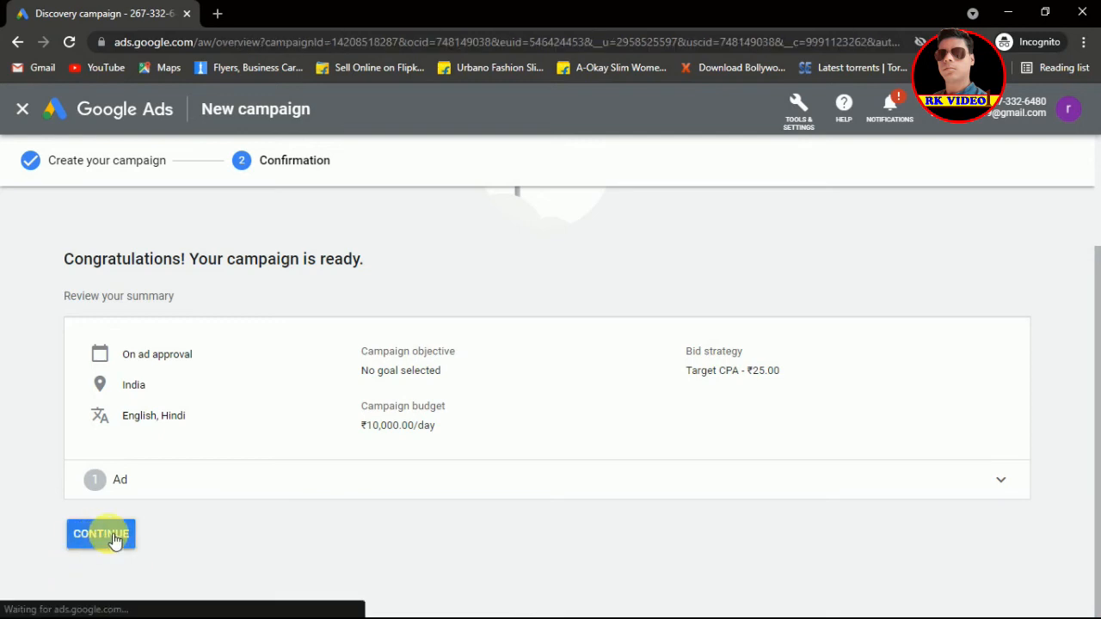
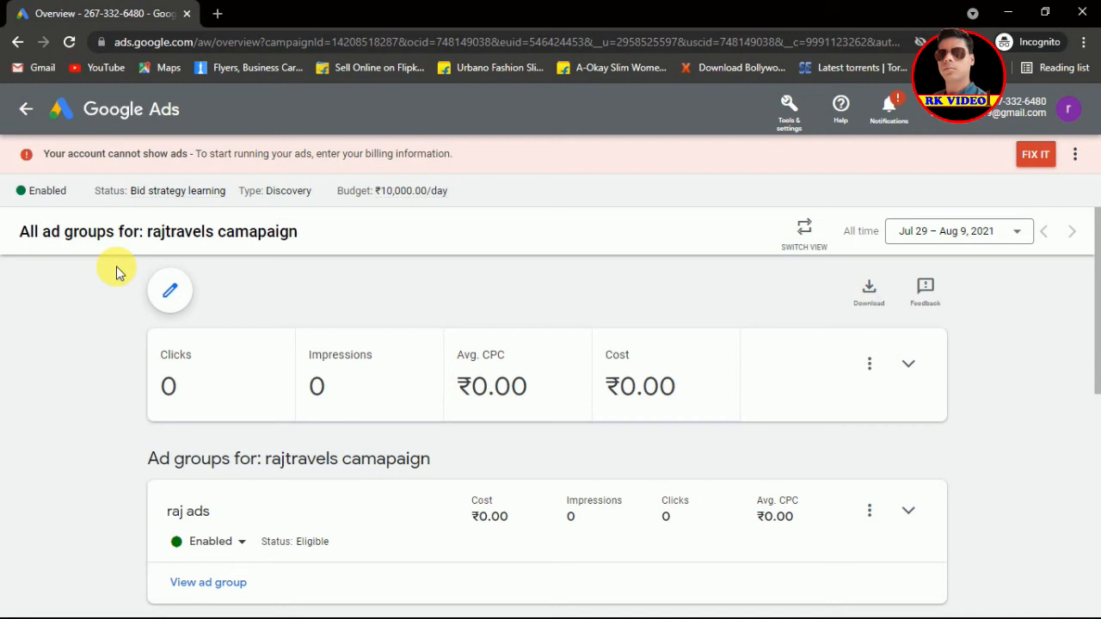
Step: Leave the rajtravels ad groups and return to the All campaigns list showing the Campaign #5 draft
click(171, 294)
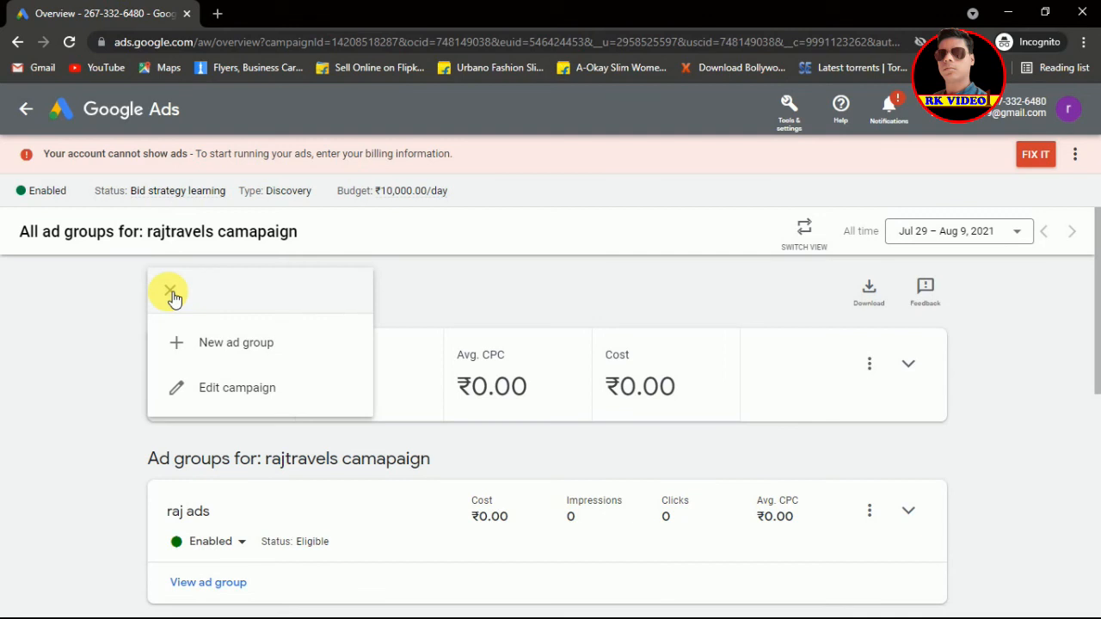
click(80, 311)
click(26, 109)
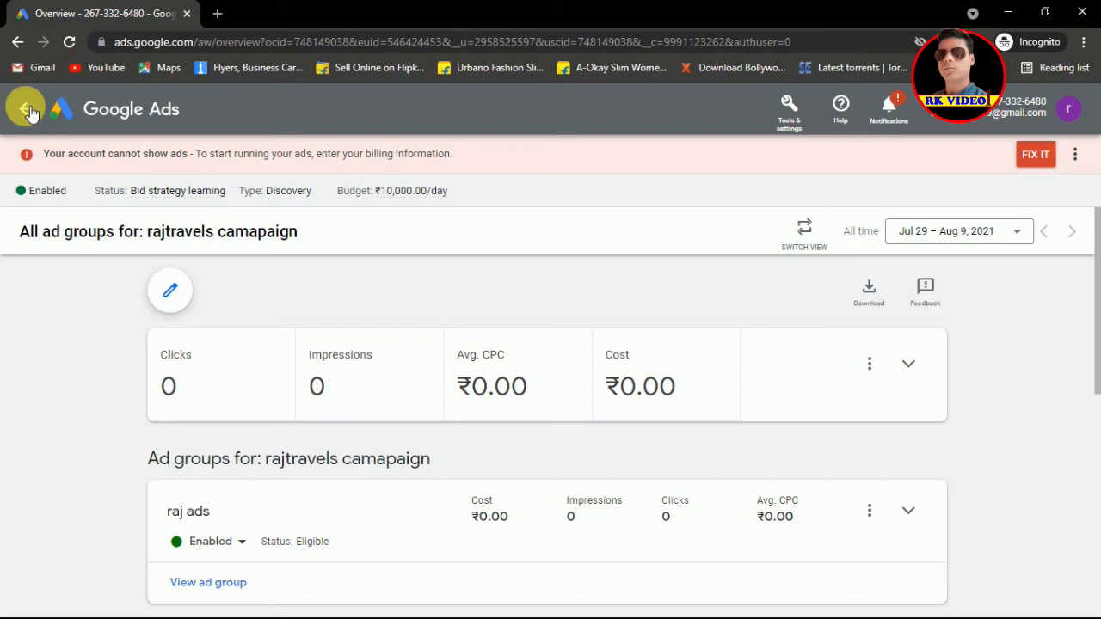
click(28, 110)
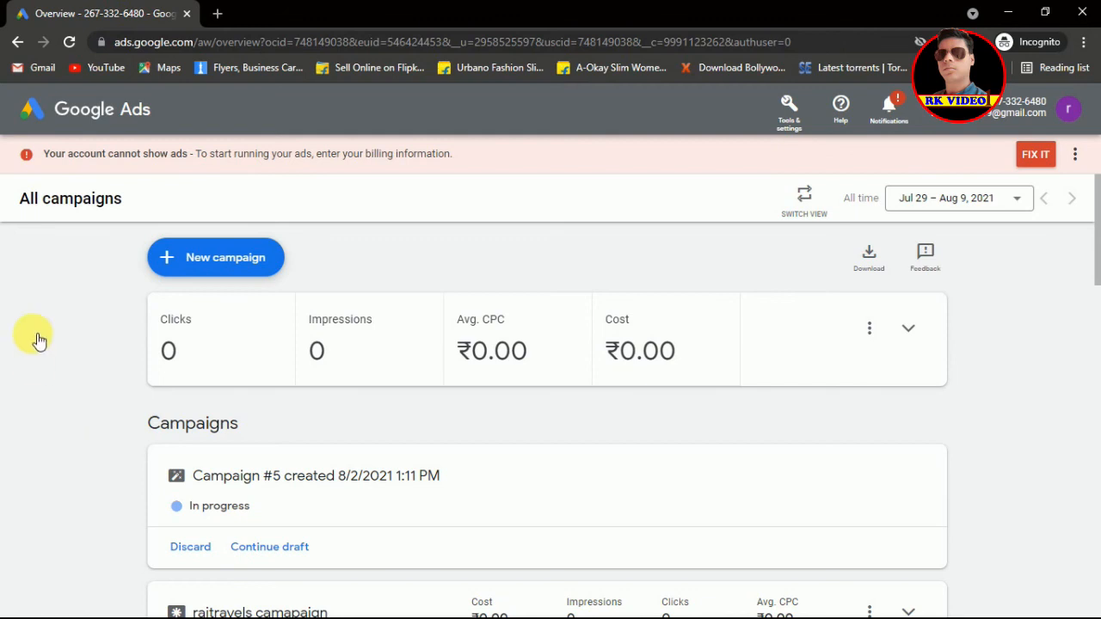
Step: Start a new campaign without a goal's guidance, pick the Local campaign type, and continue
click(191, 259)
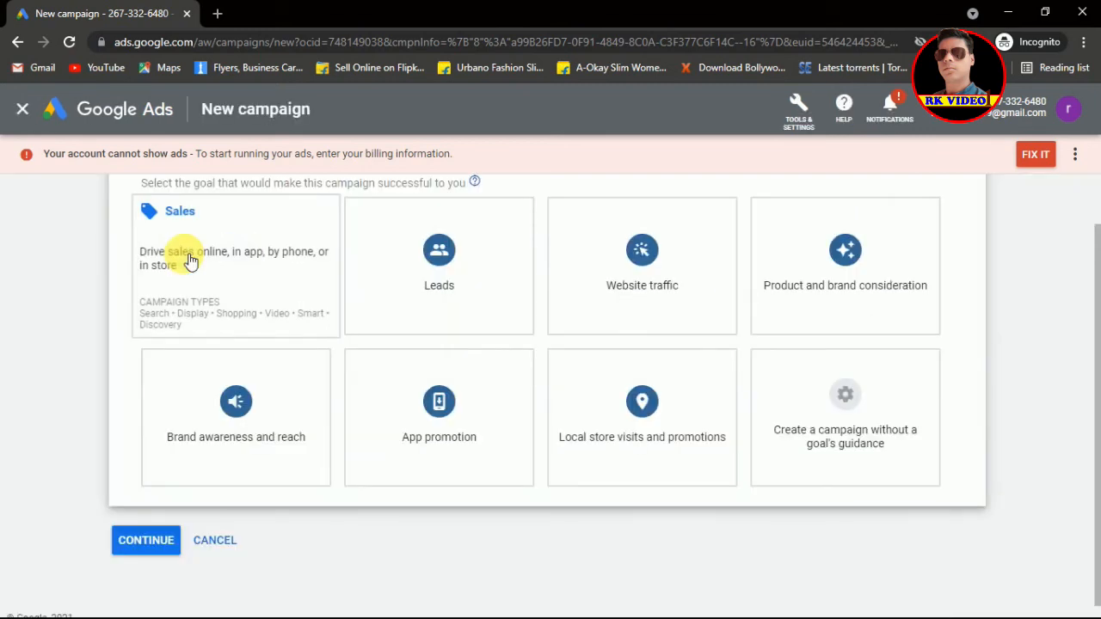
click(870, 410)
click(871, 410)
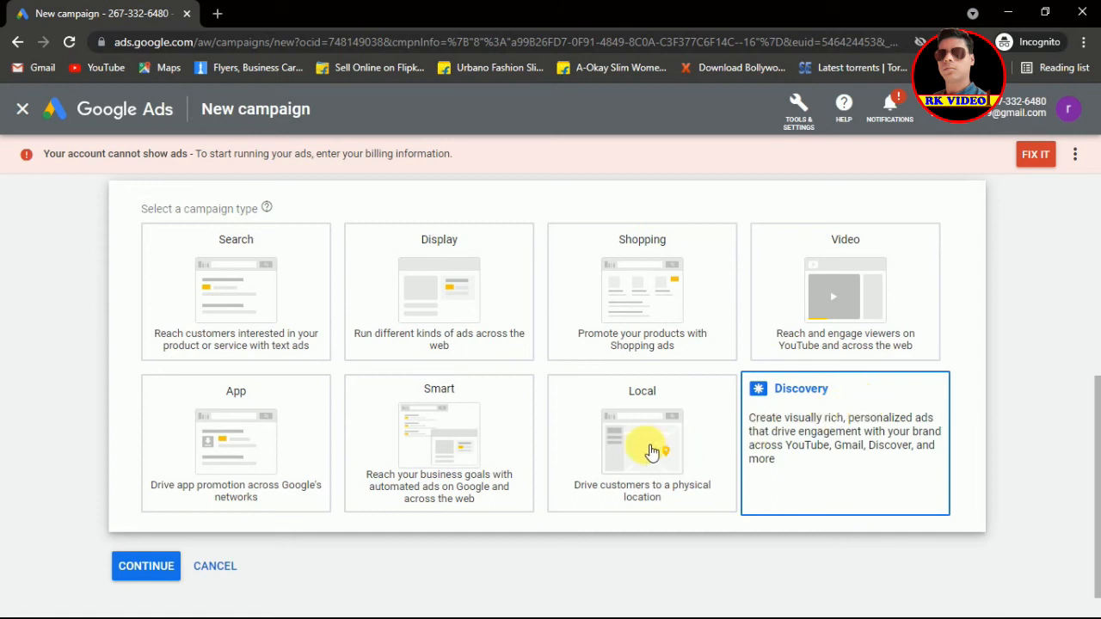
click(649, 449)
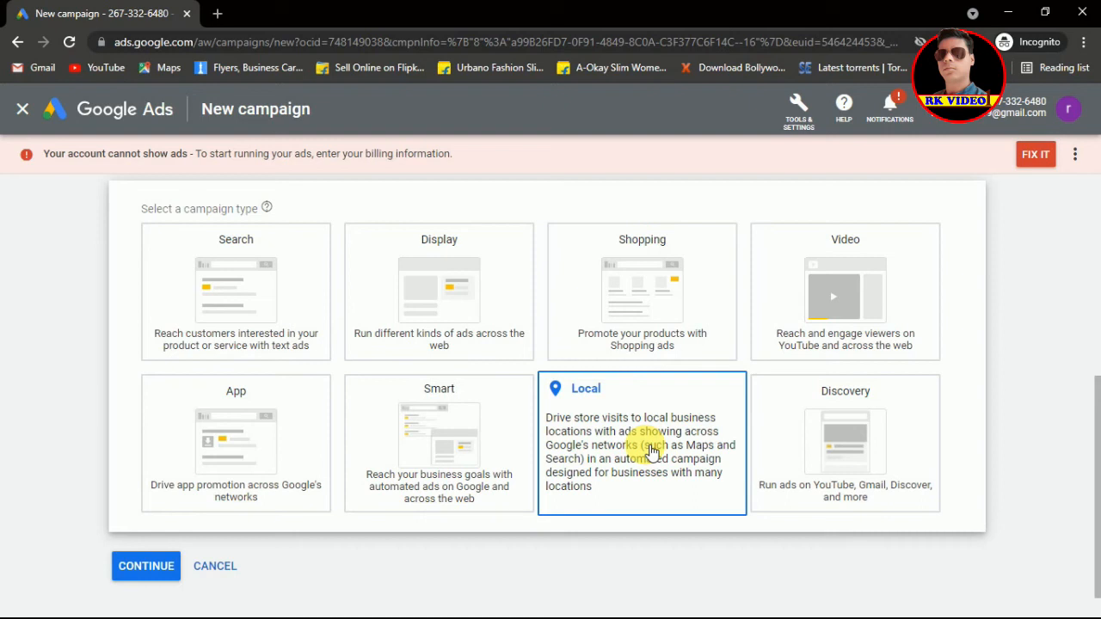
click(649, 447)
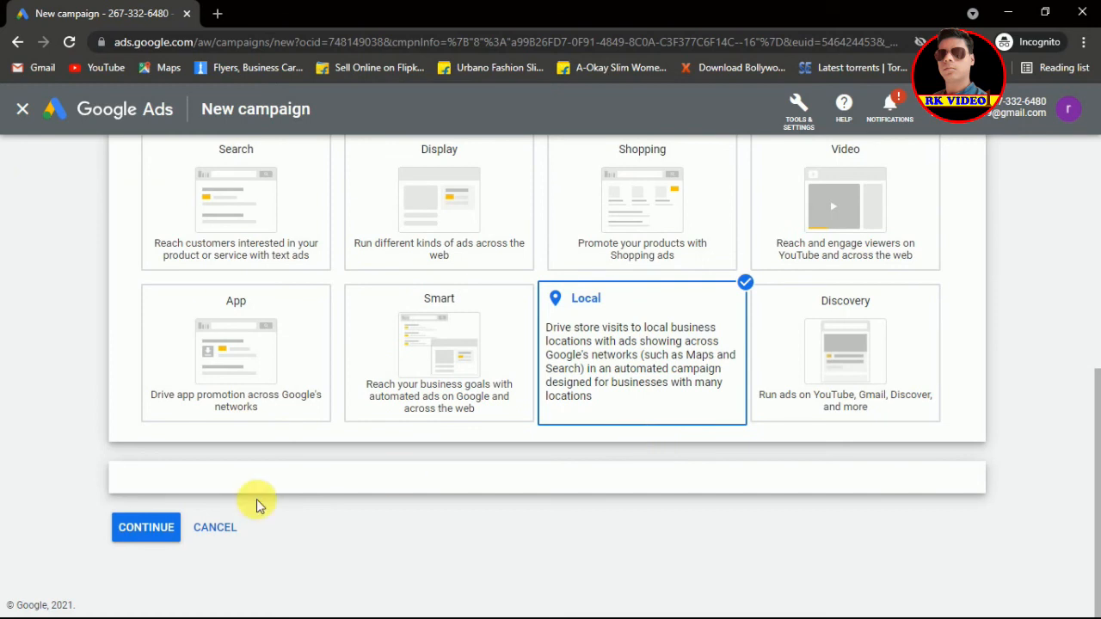
click(139, 529)
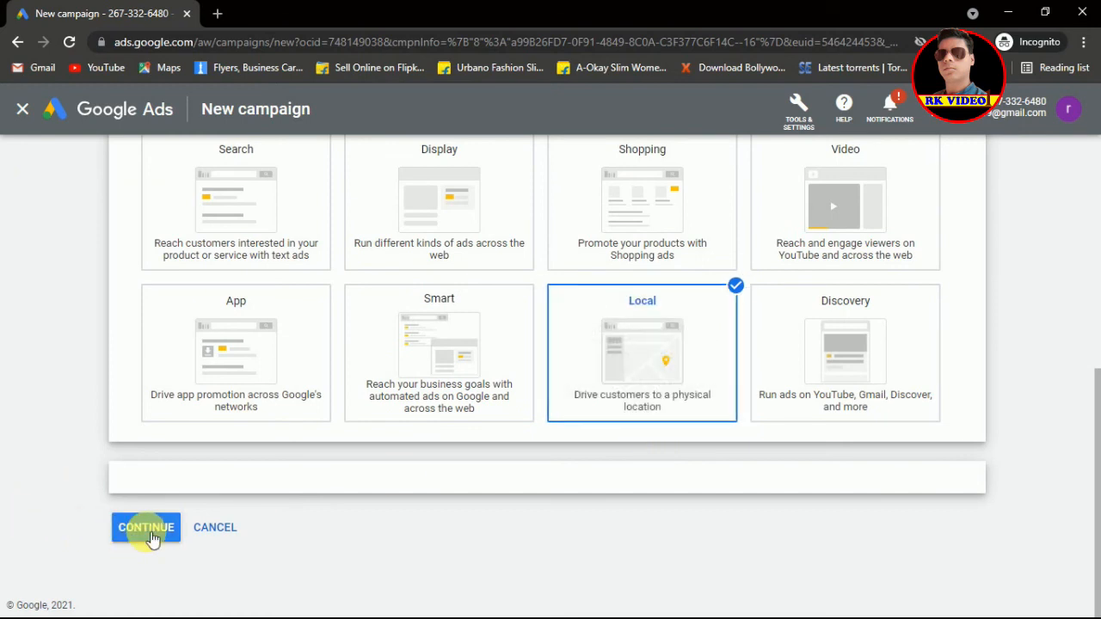
click(151, 530)
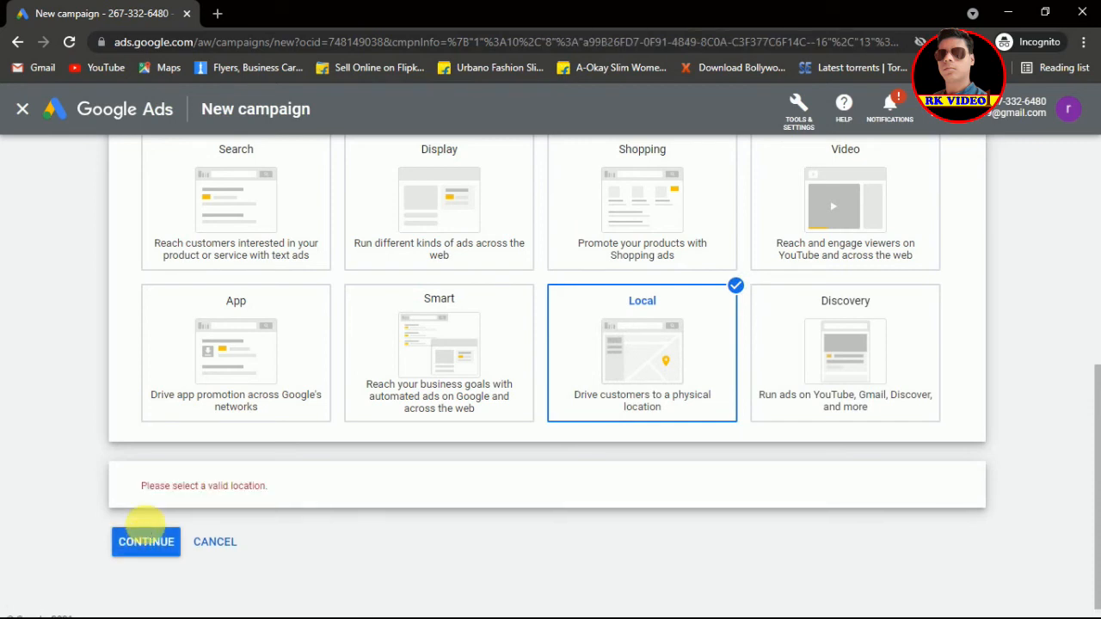
Step: Keep 'Use your business locations' as the location option and open the Select locations chooser
click(152, 532)
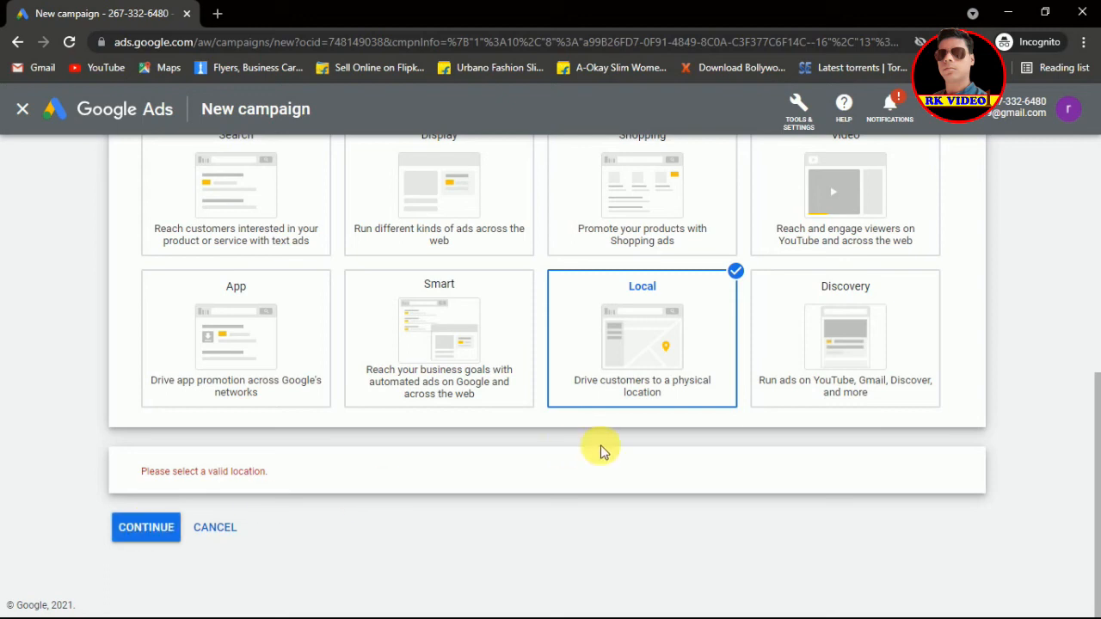
mouse_move(681, 338)
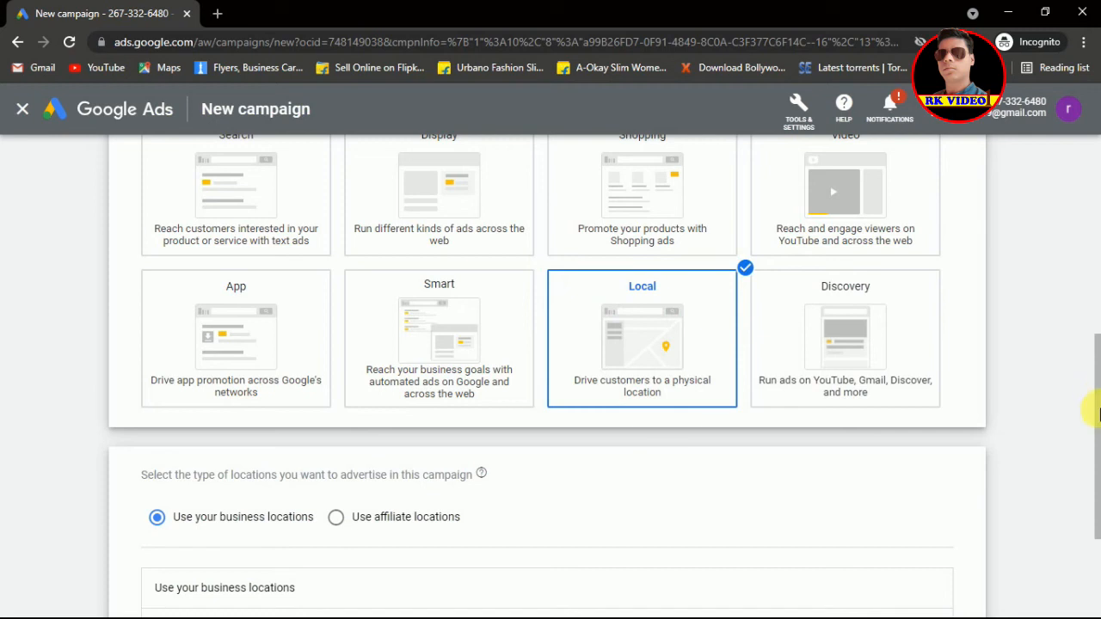
drag(1097, 404, 1097, 451)
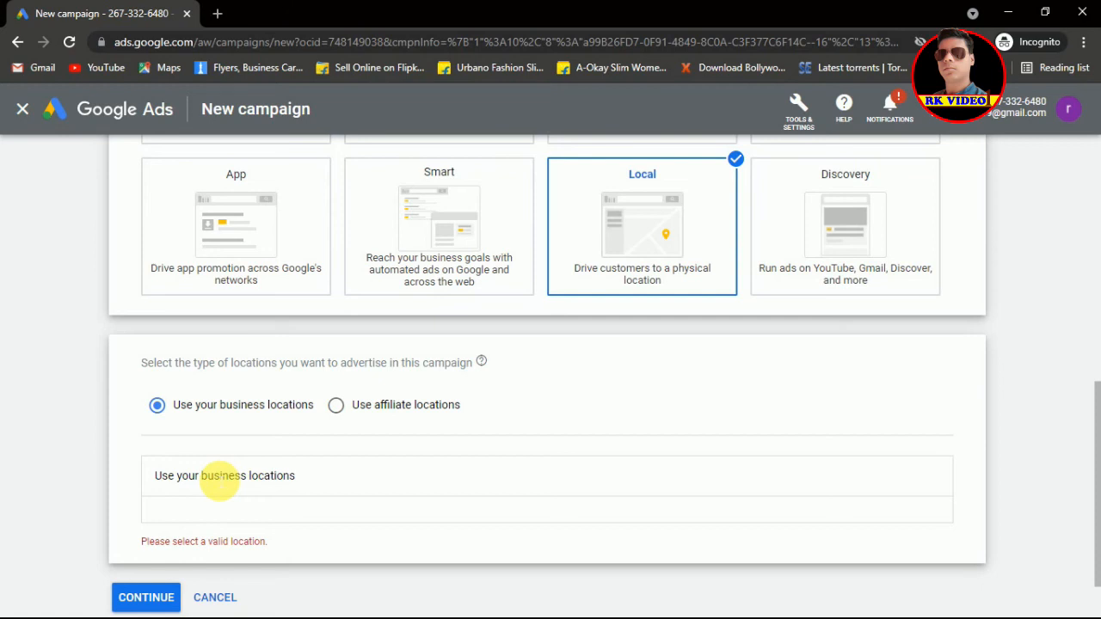
double_click(223, 475)
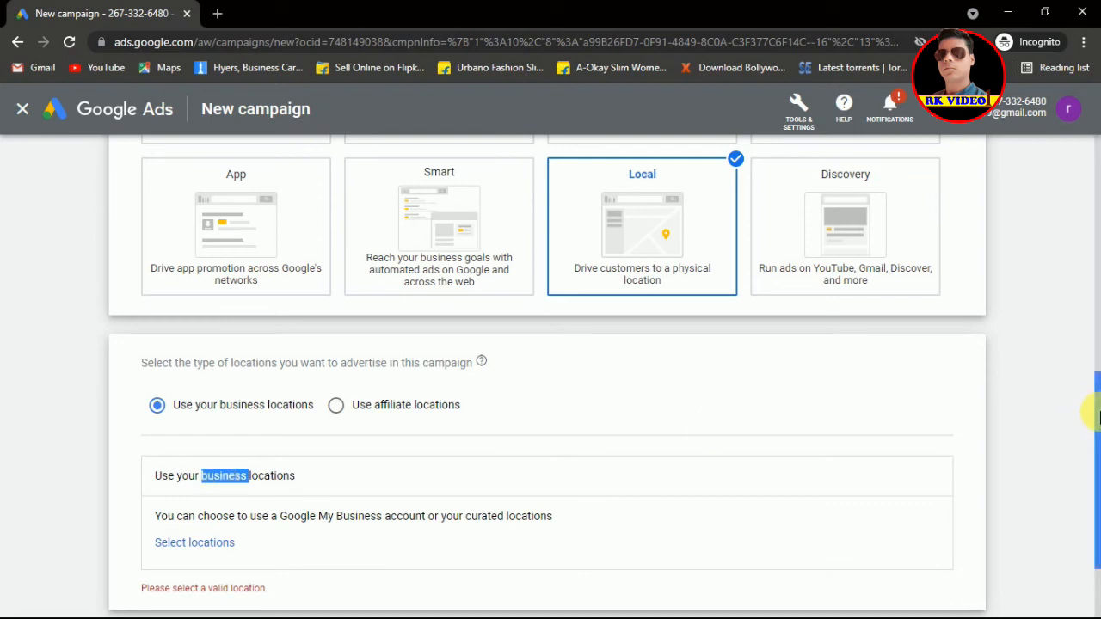
drag(1097, 417, 1097, 490)
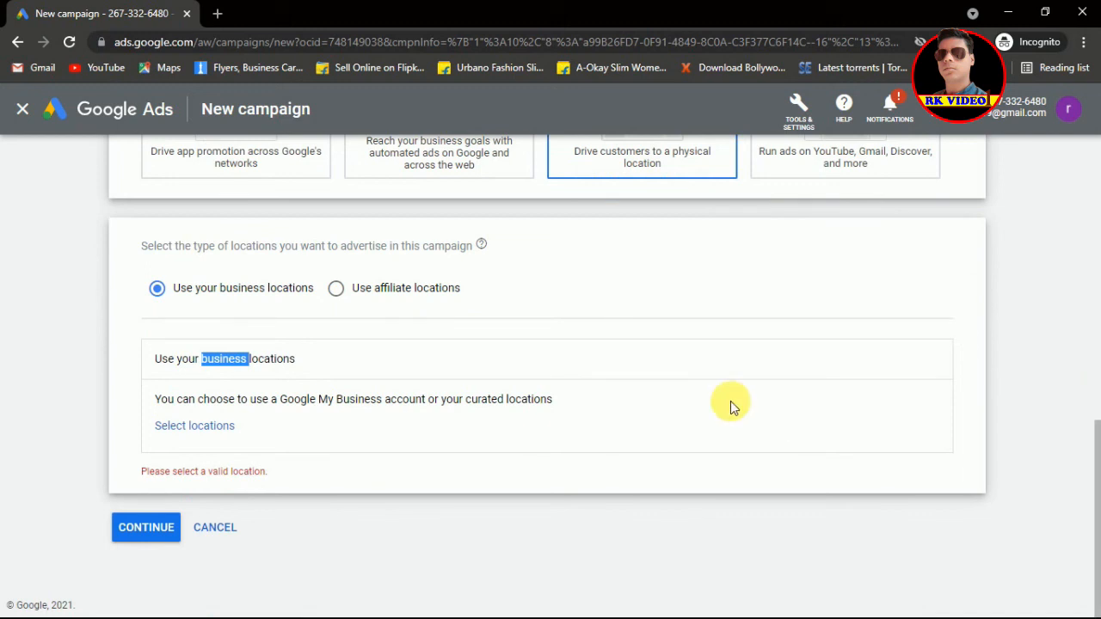
click(215, 433)
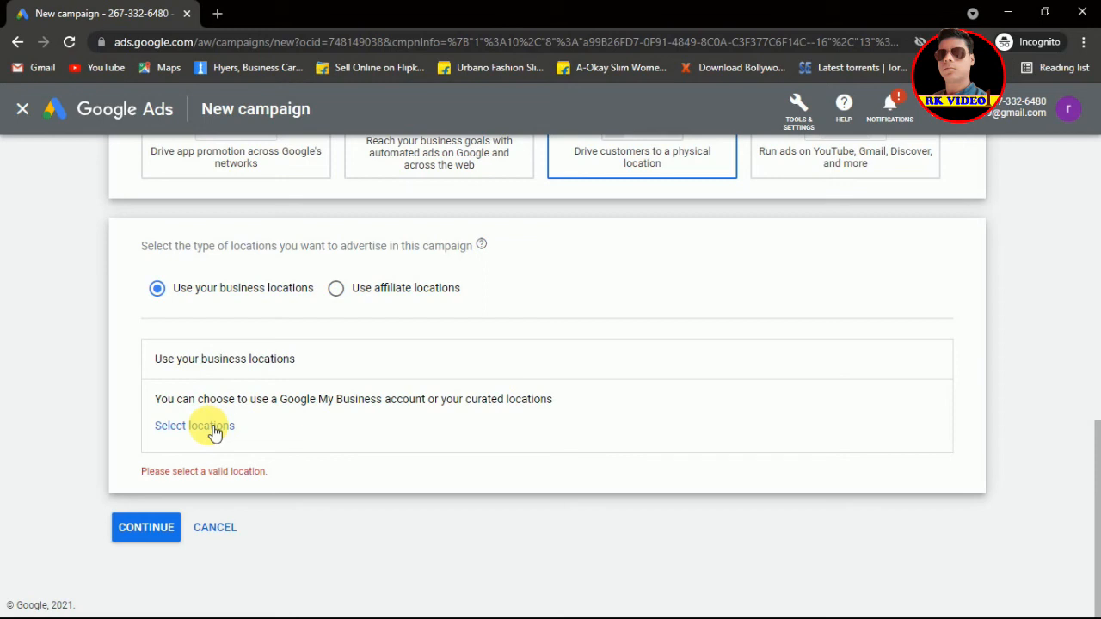
click(209, 430)
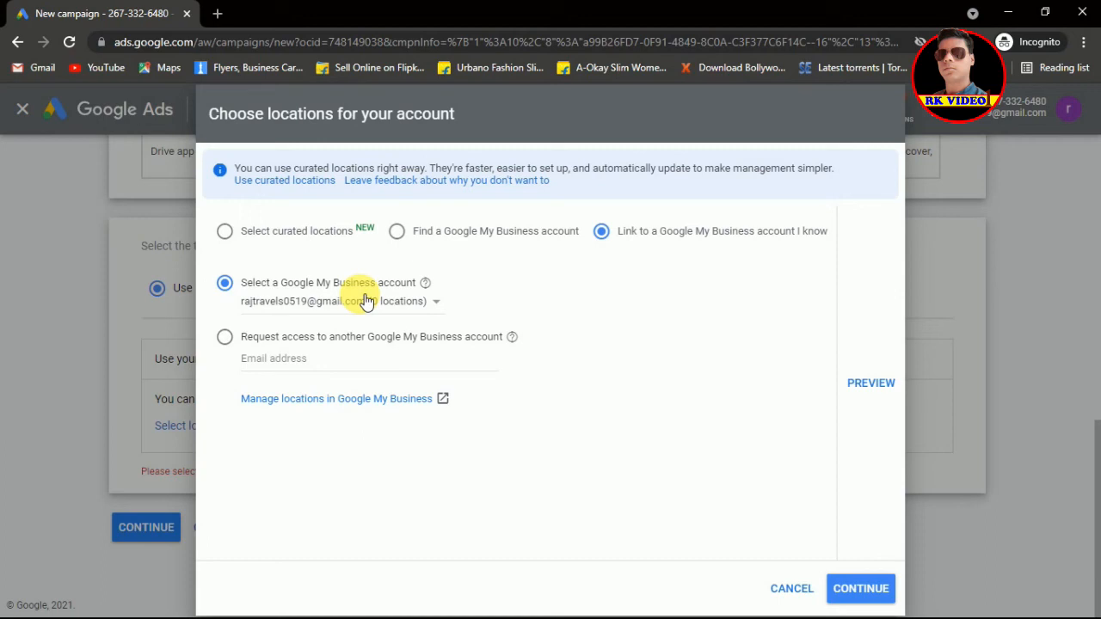
Step: Link the known Google My Business account with 0 locations, then open a new browser tab
click(317, 302)
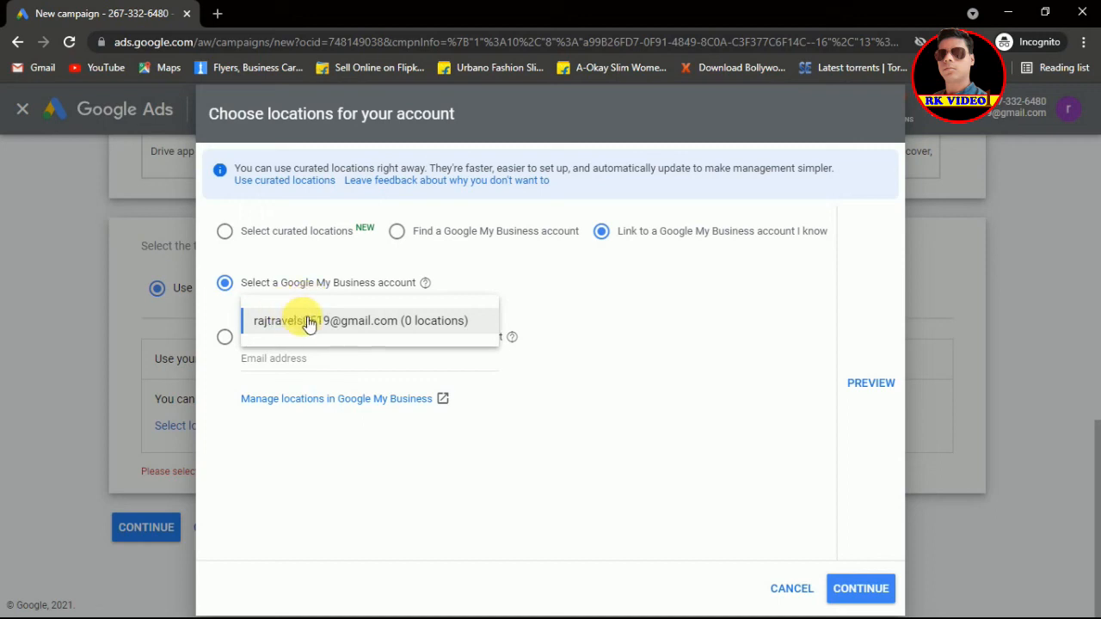
click(308, 323)
click(308, 323)
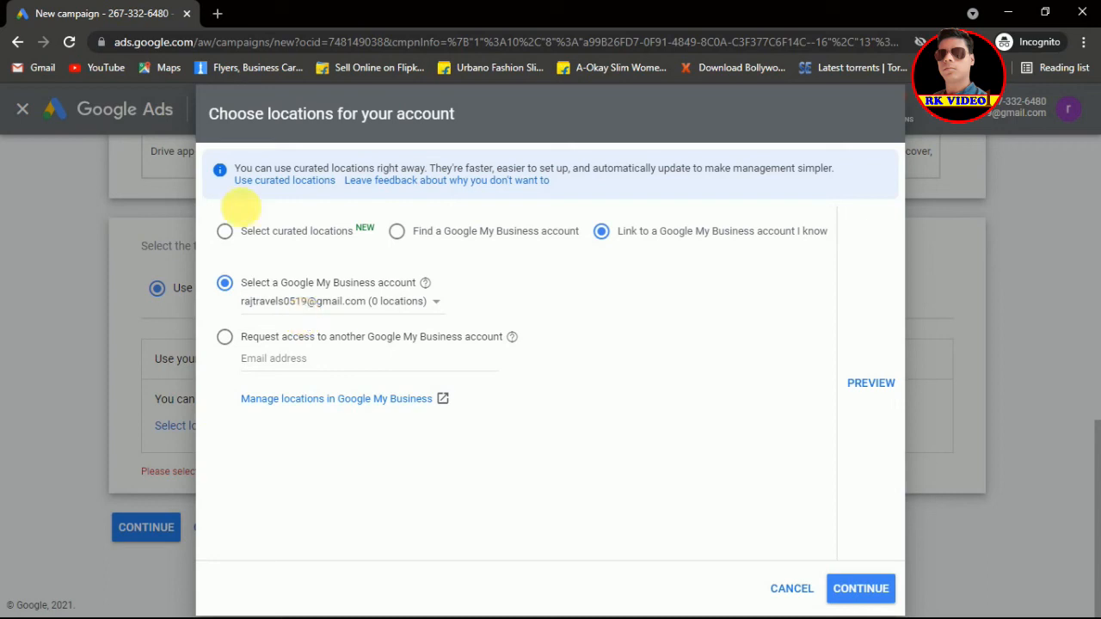
click(218, 15)
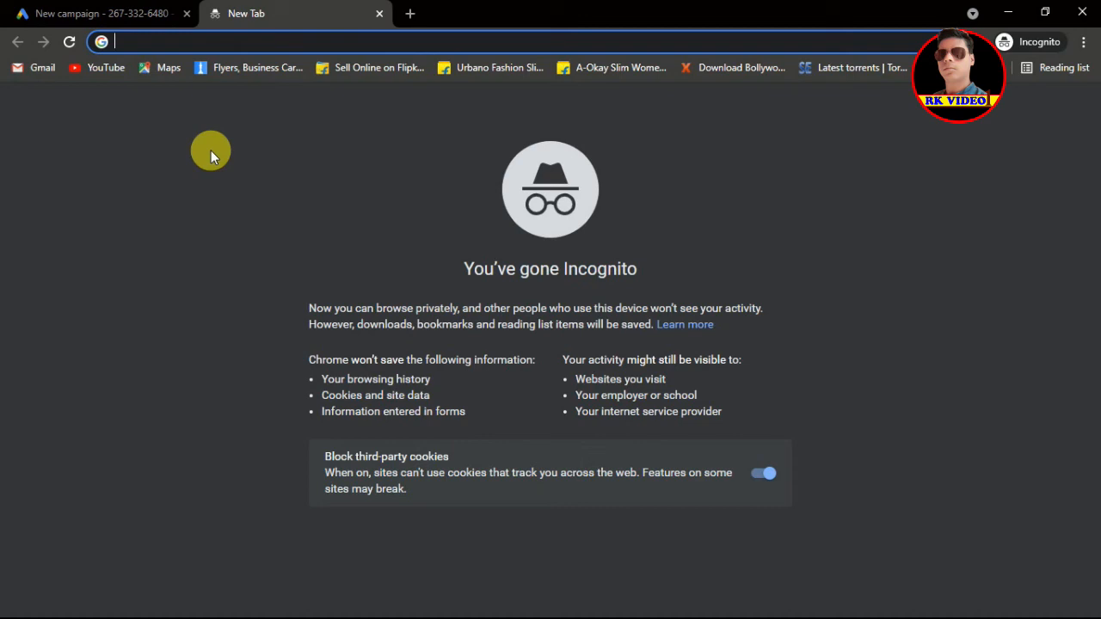
Step: Load google.com/business in the new incognito tab
text(goog)
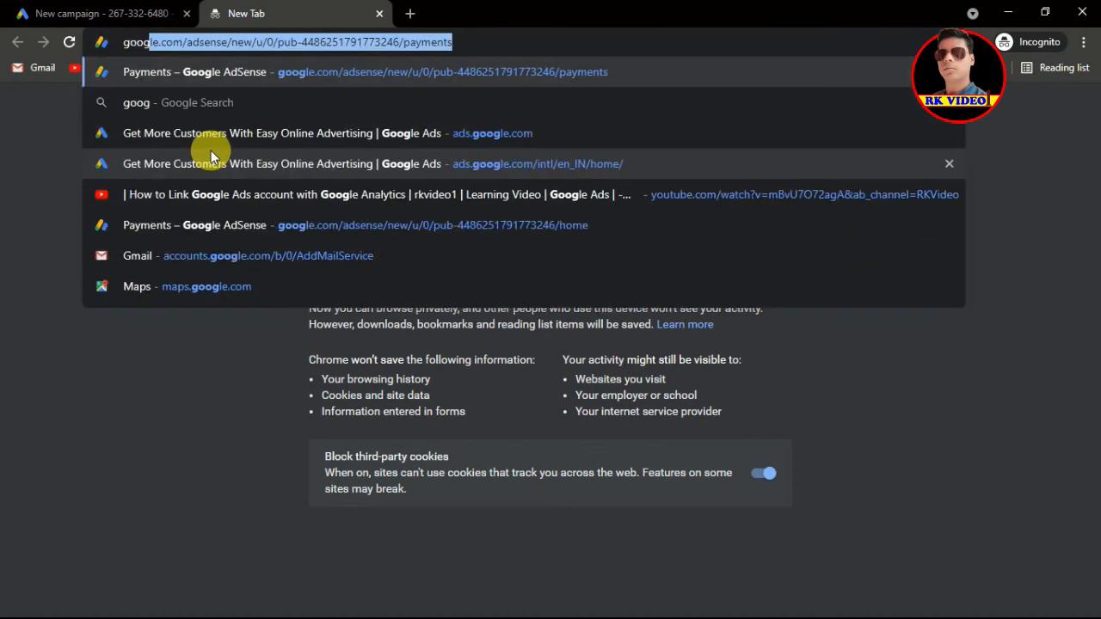
text(le.com)
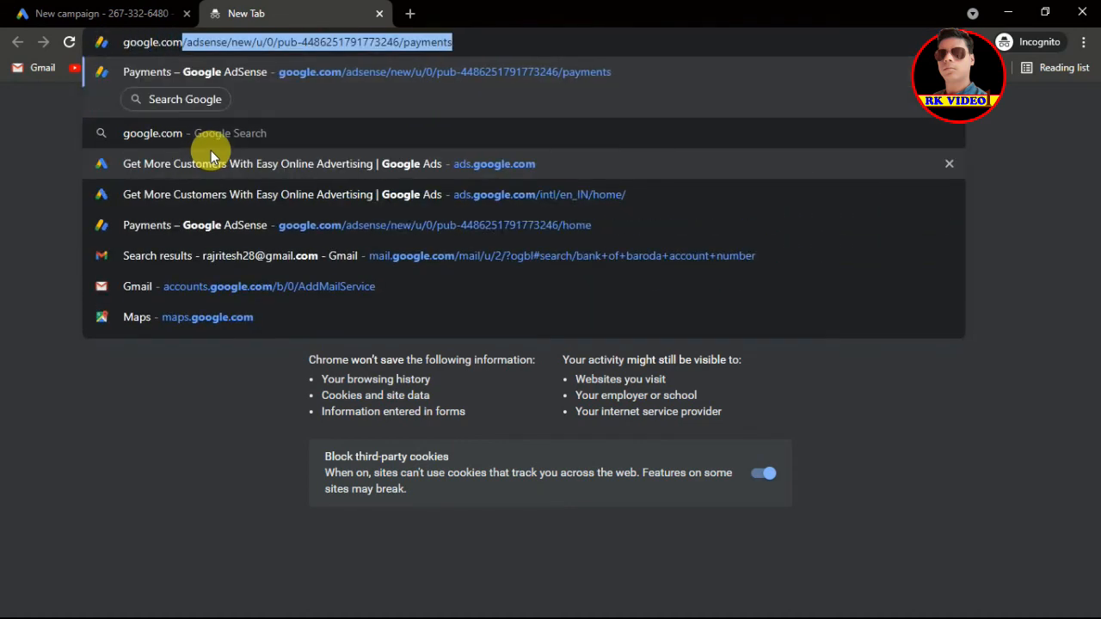
text(/)
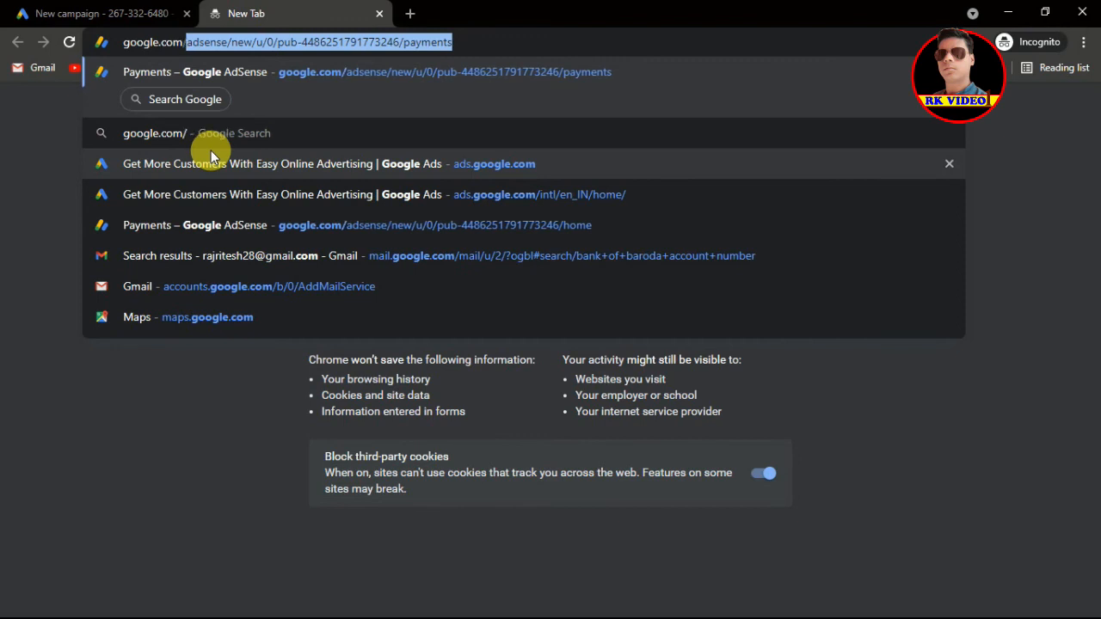
text(b)
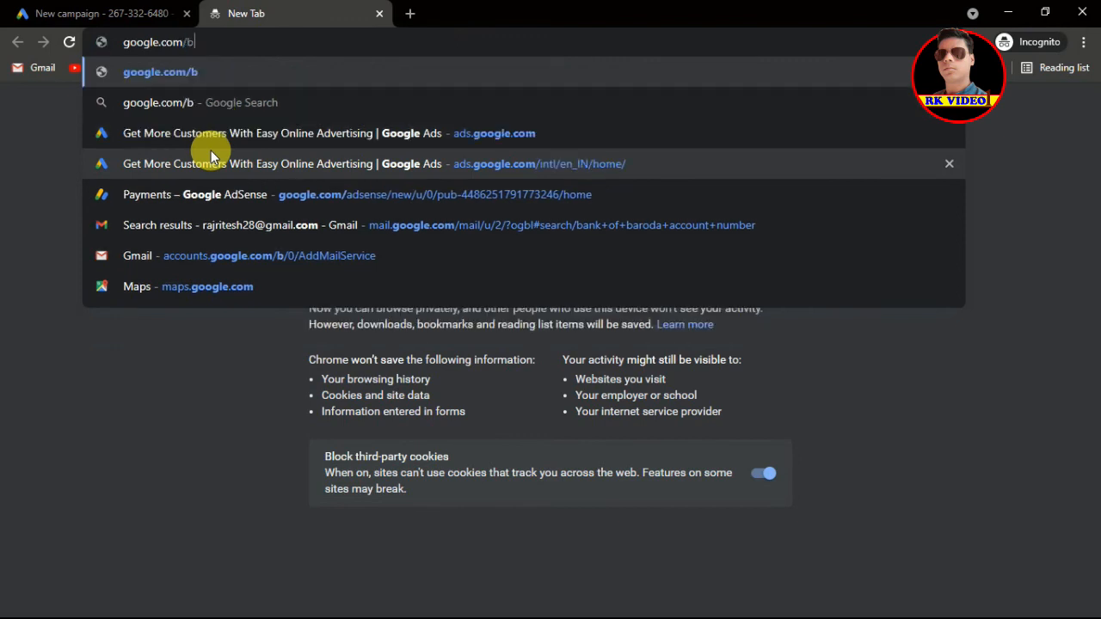
text(us)
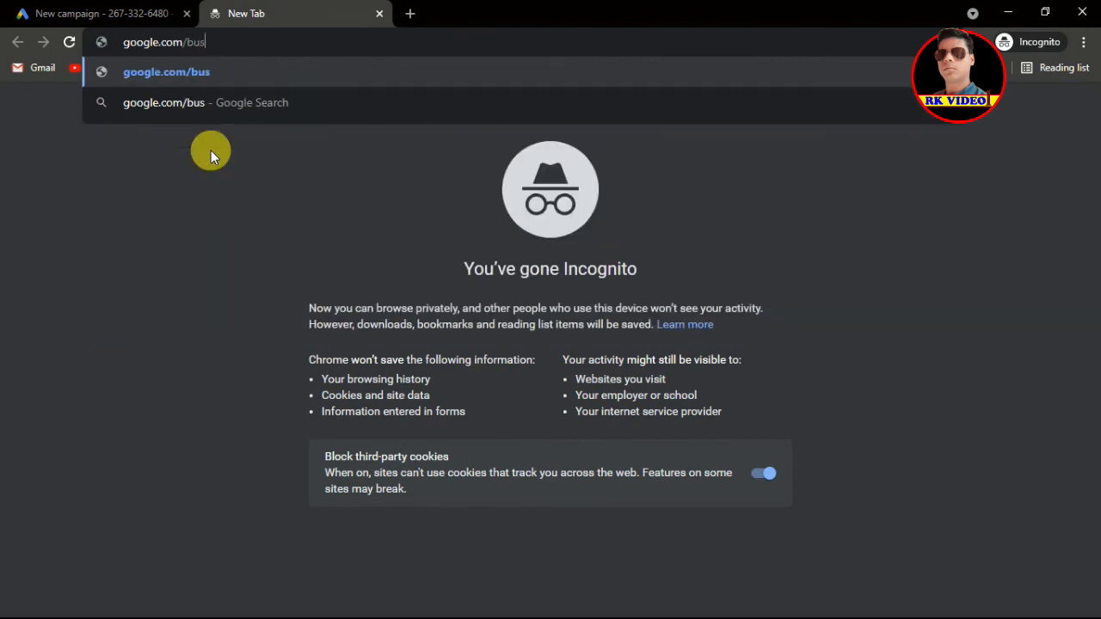
text(iness)
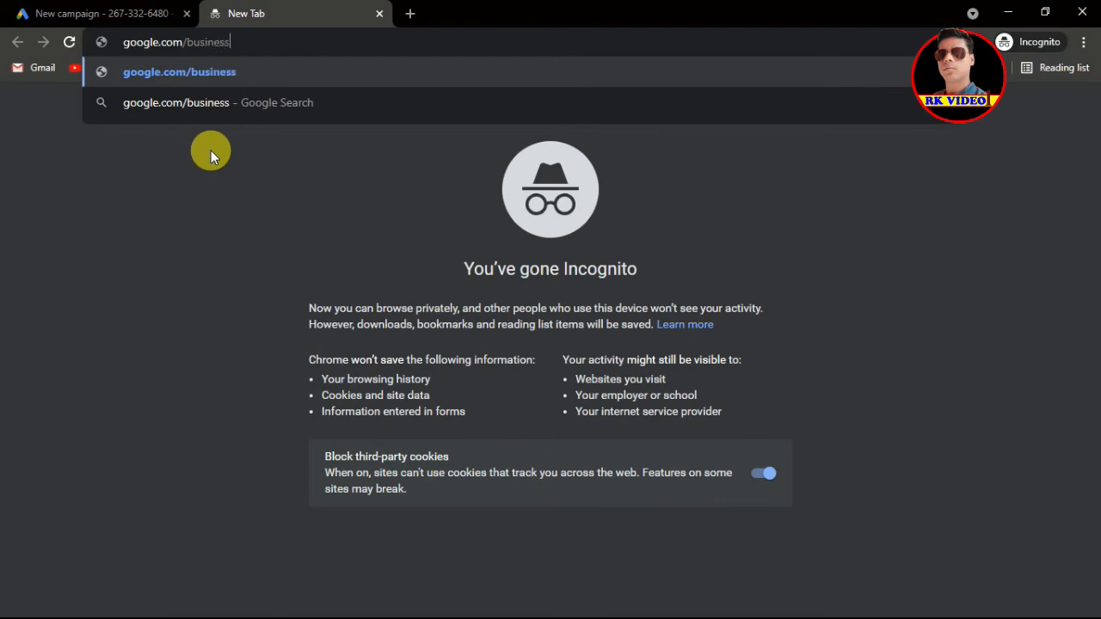
key(Return)
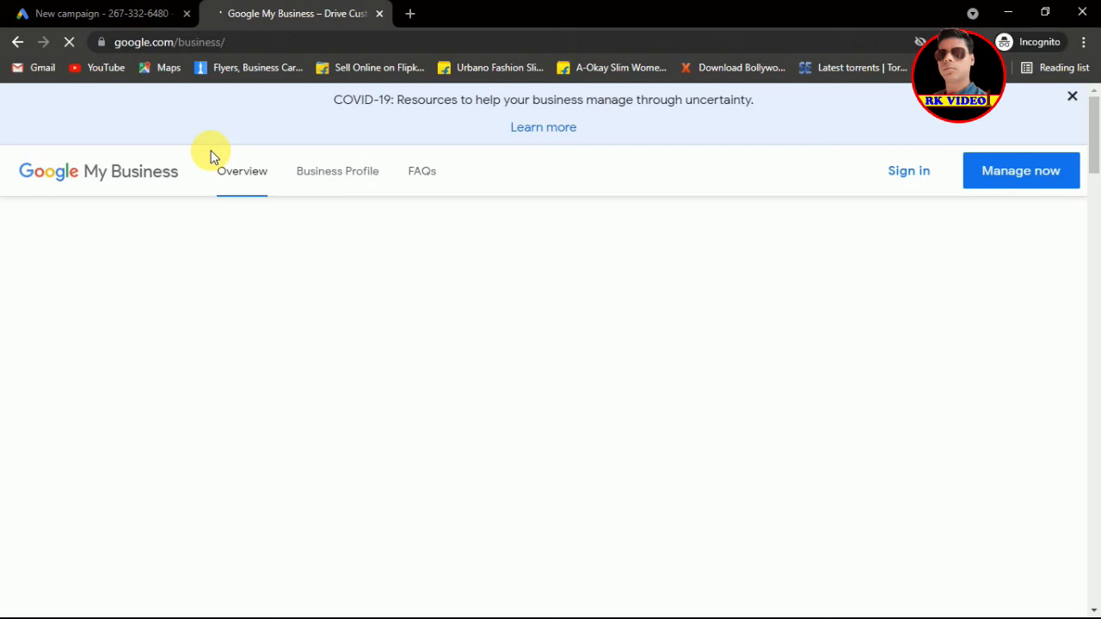
Step: Dismiss the COVID-19 banner and go to Manage now to find your business
click(1072, 97)
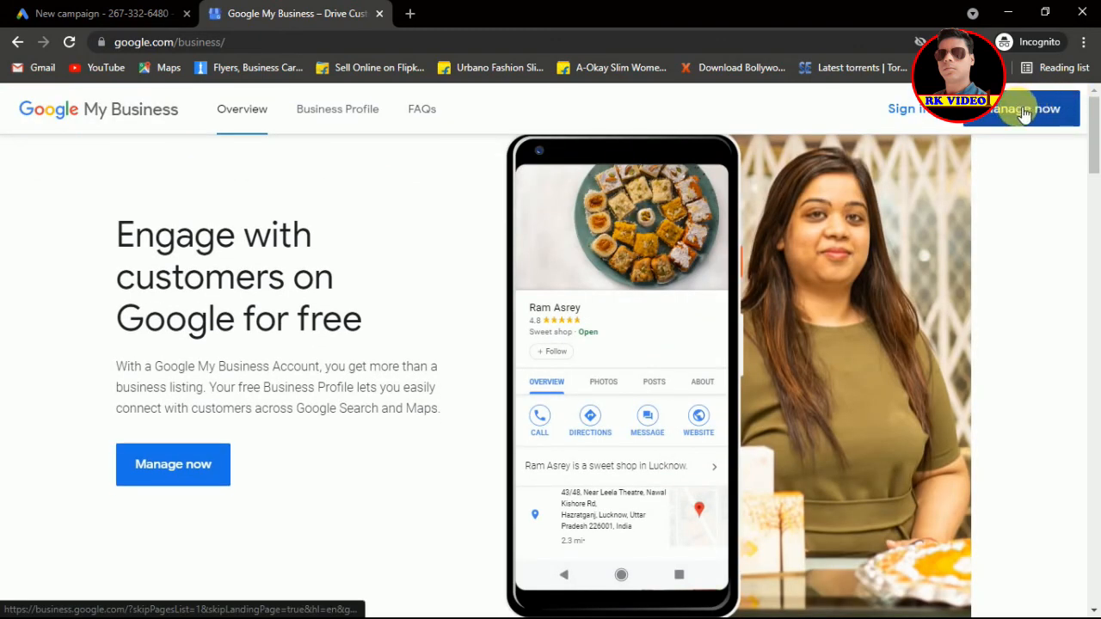
click(1044, 115)
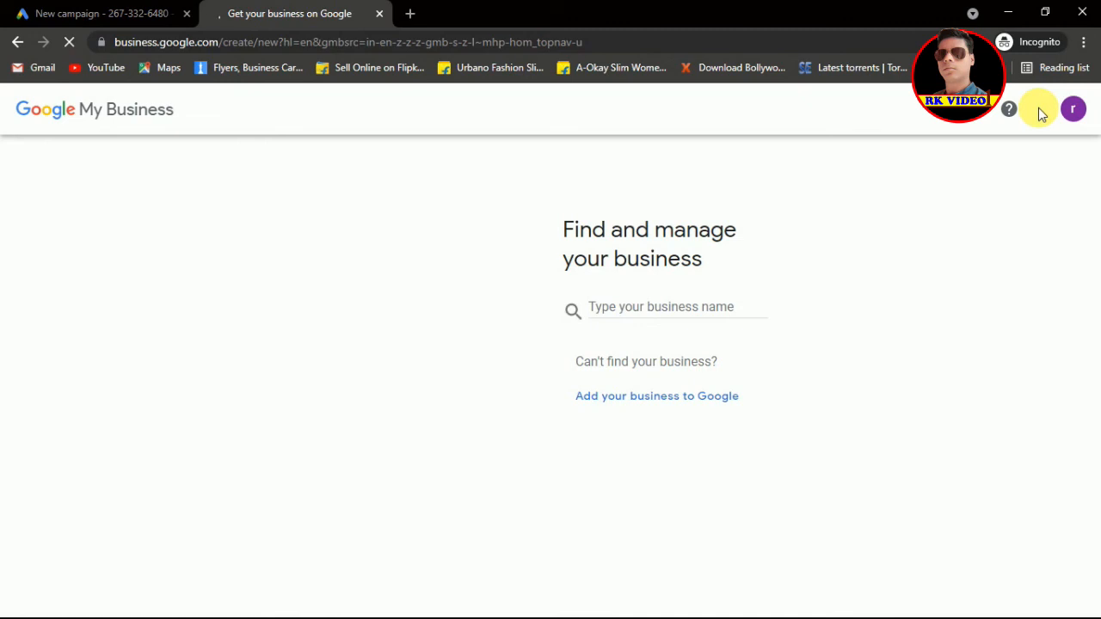
Step: Create a new business named 'rajtravels' with the Tours category and submit it
click(660, 310)
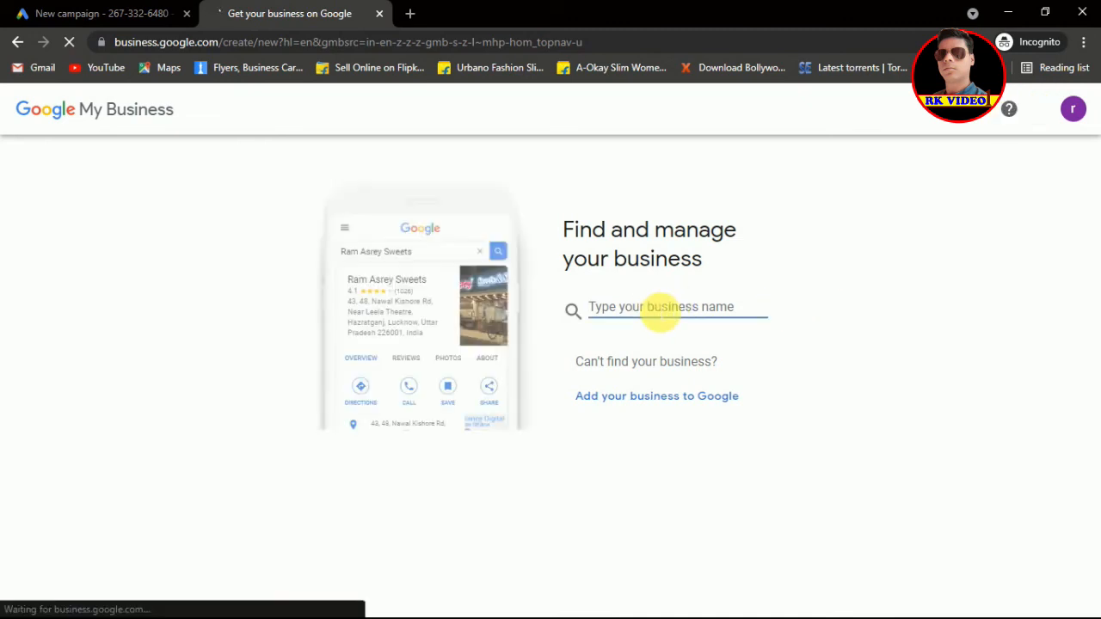
text(ra)
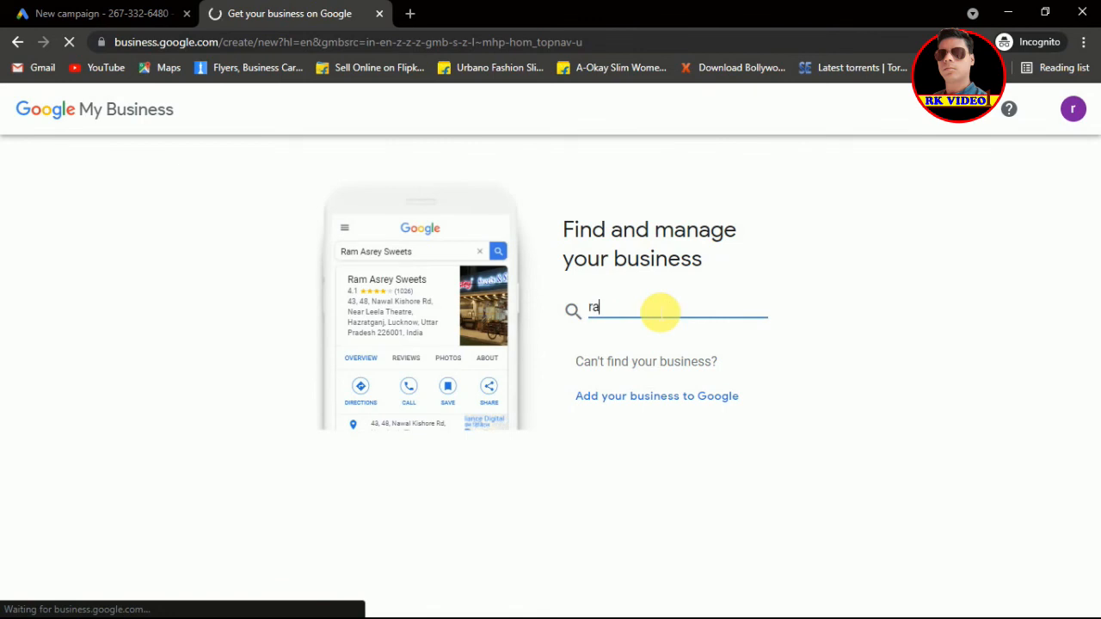
text(jtravels)
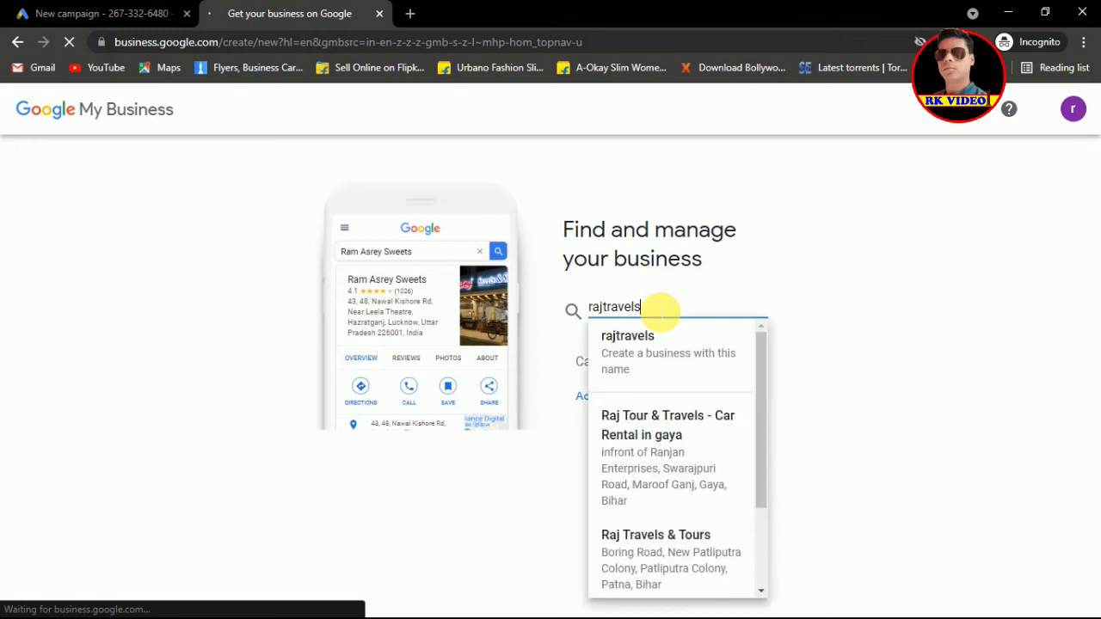
click(641, 338)
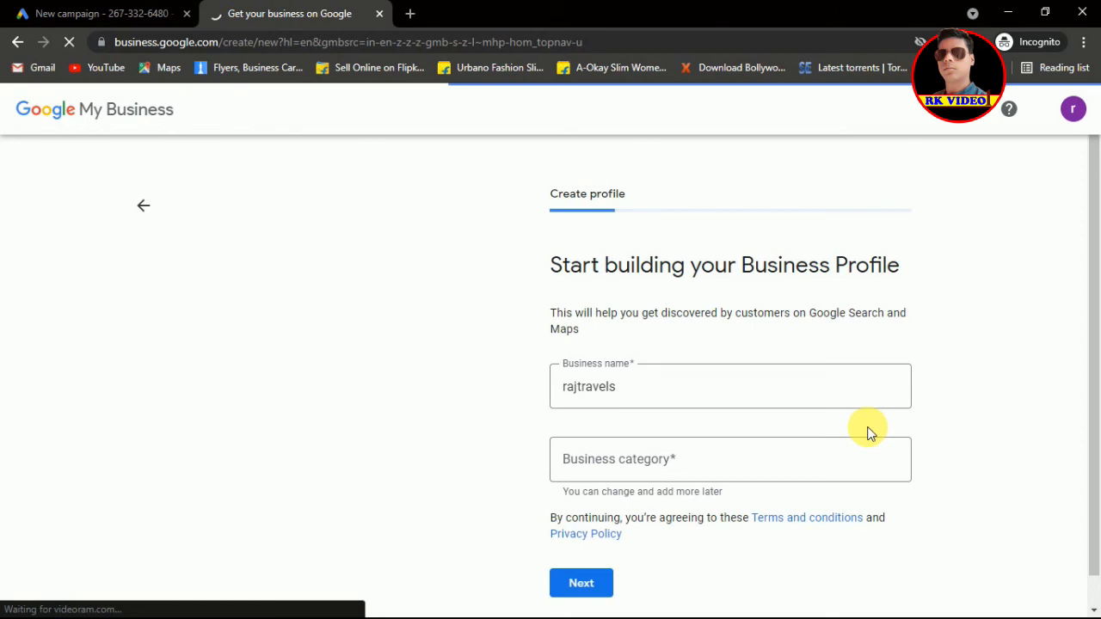
click(644, 460)
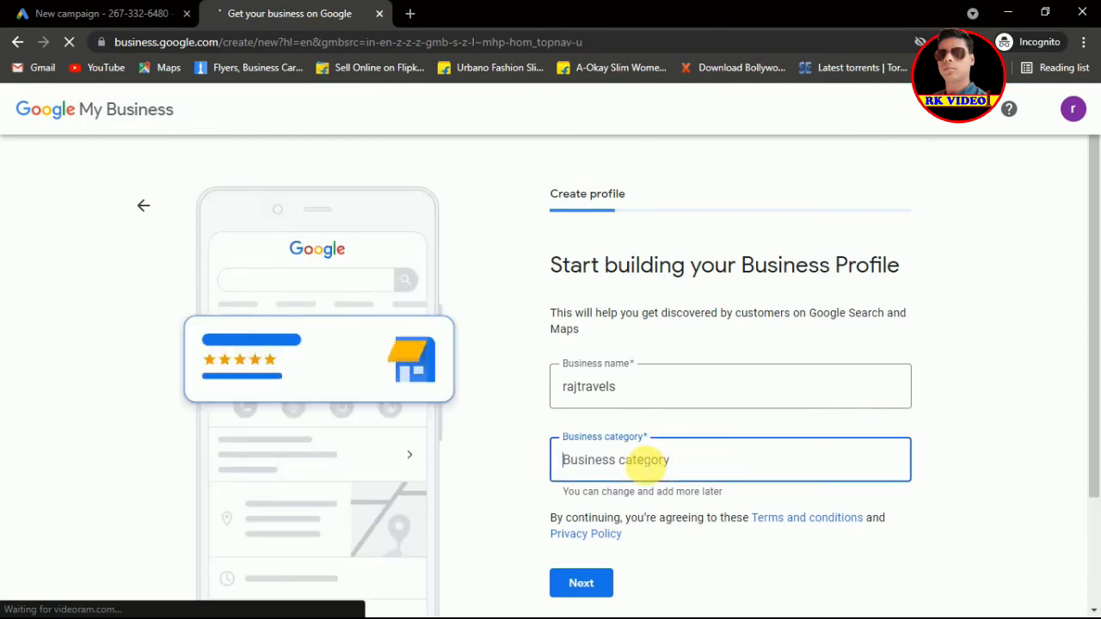
text(tours)
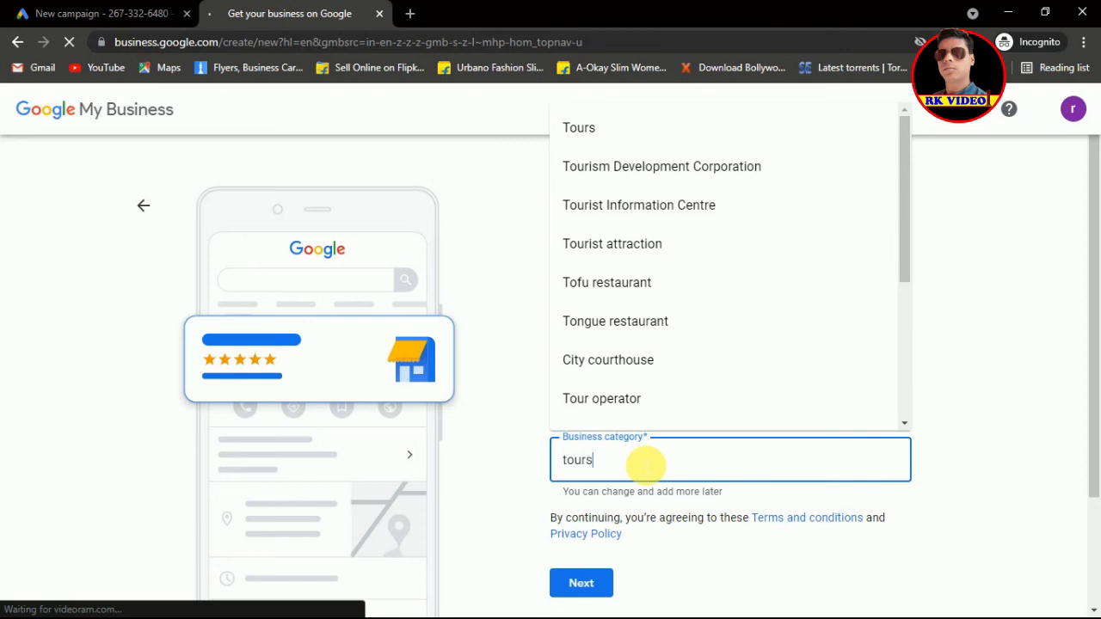
click(602, 138)
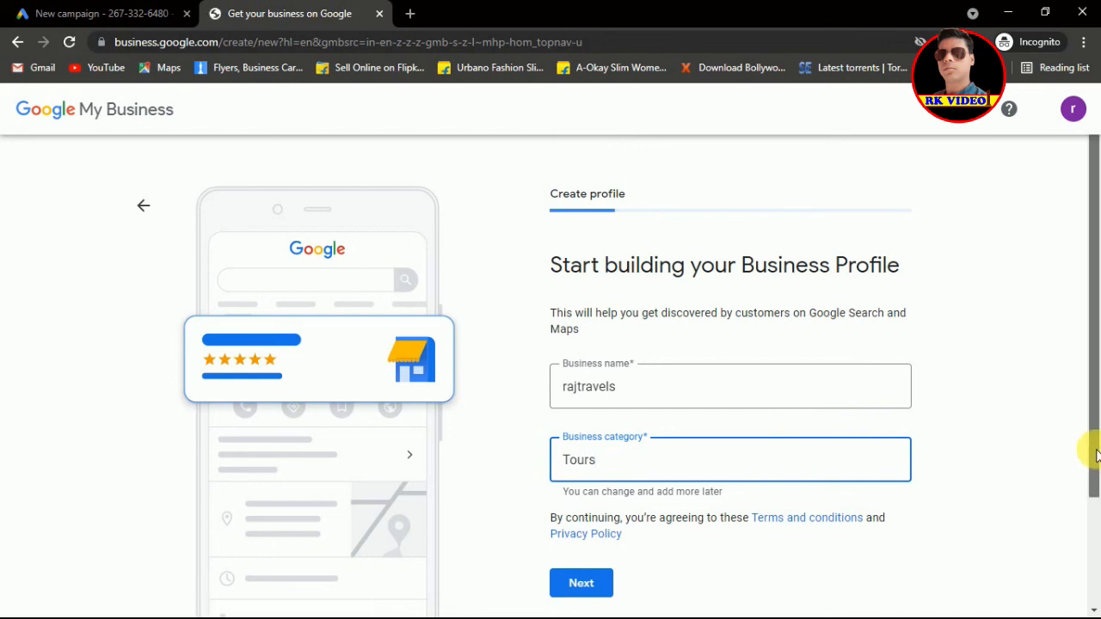
scroll(1097, 456, down, 1)
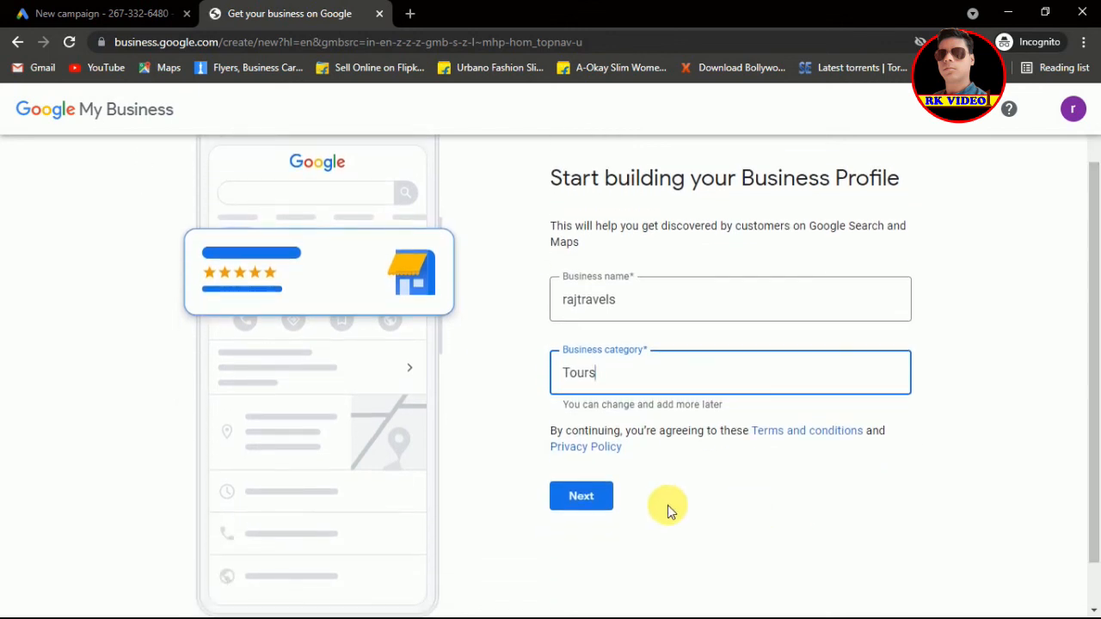
click(588, 501)
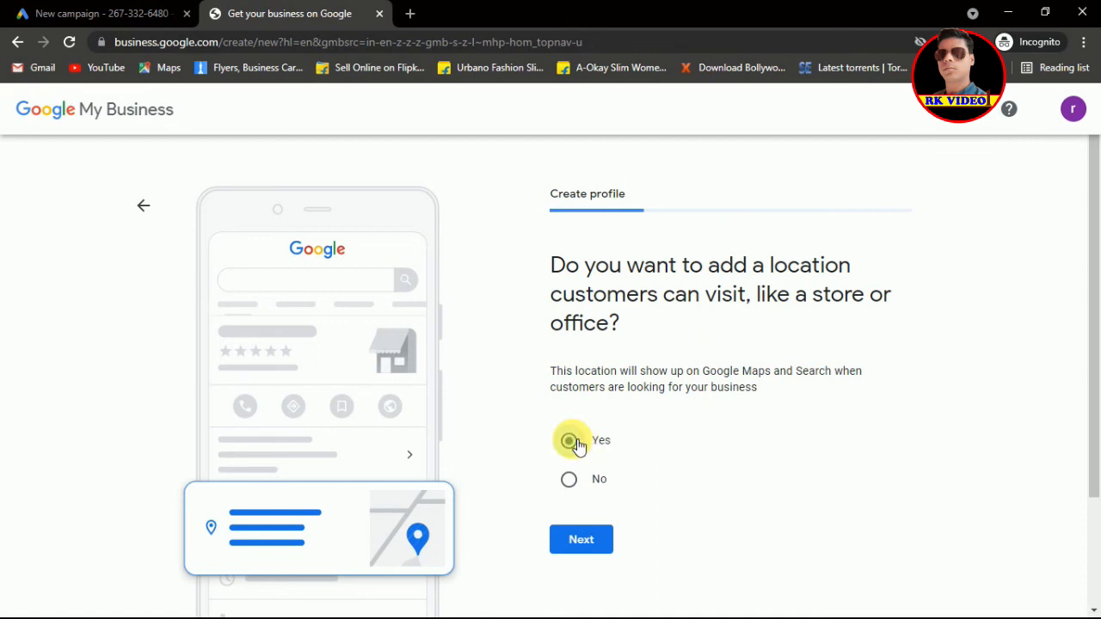
Step: Answer Yes to a location customers can visit and autofill the street address from 'laxmi'
click(571, 442)
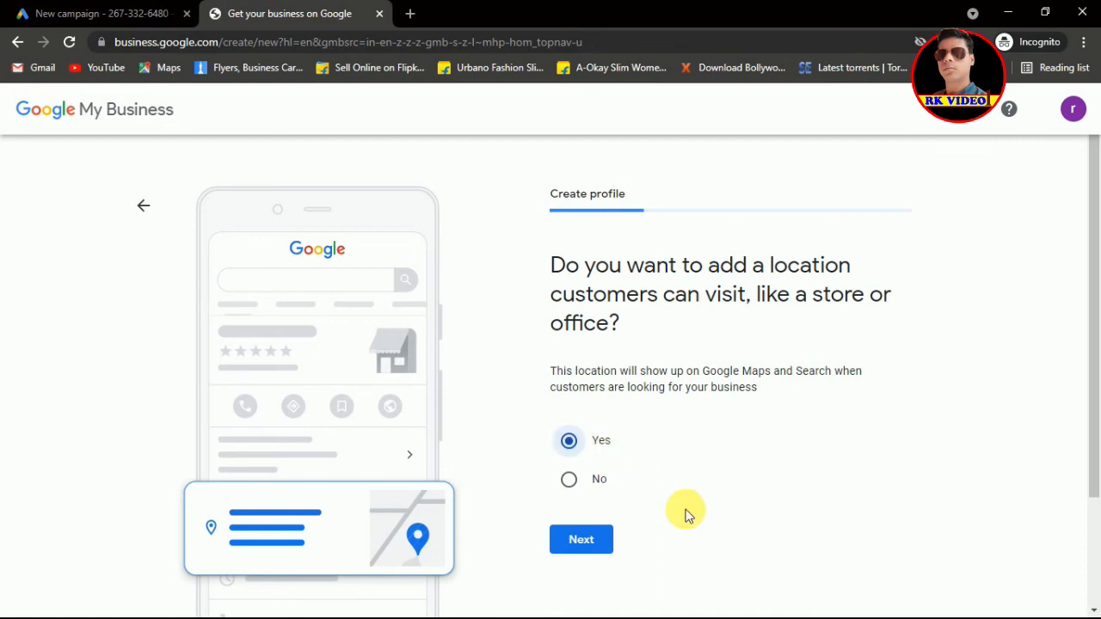
click(574, 541)
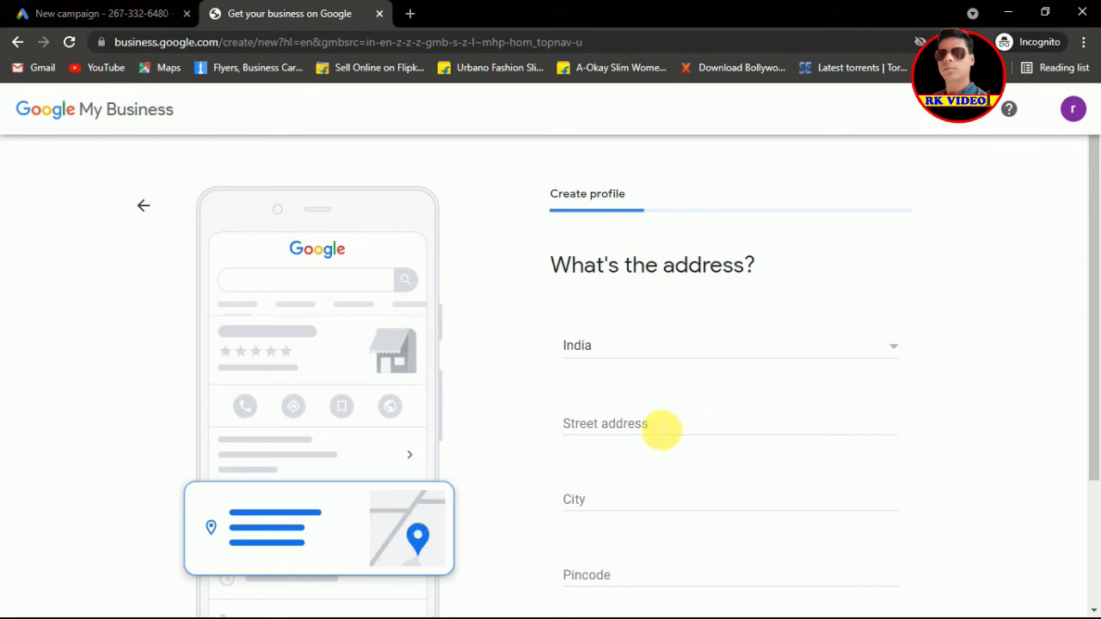
click(660, 429)
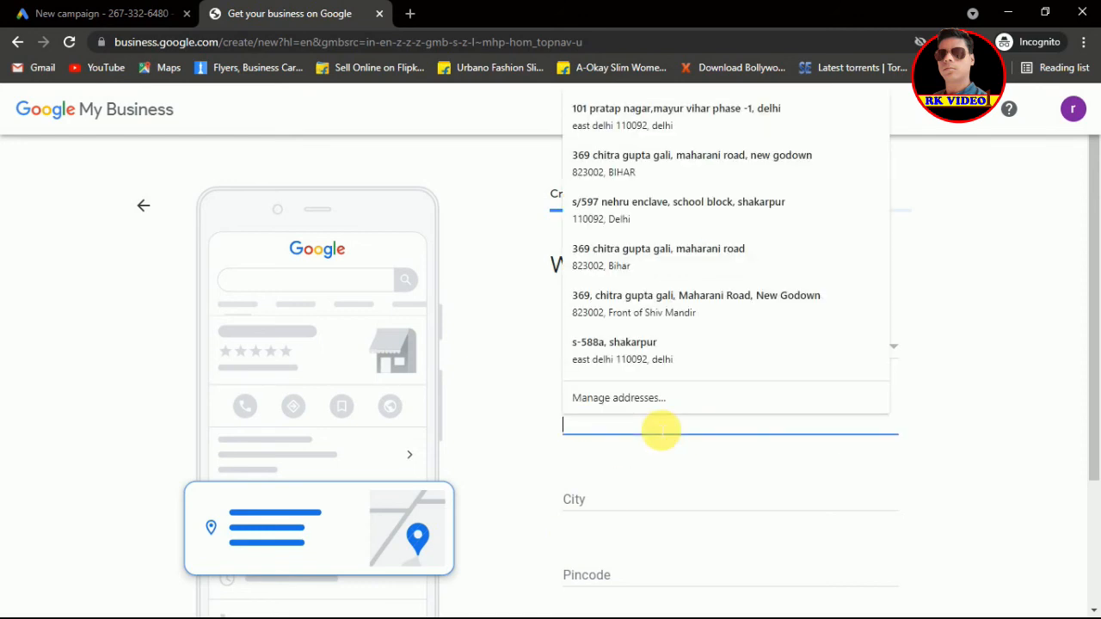
text(shak)
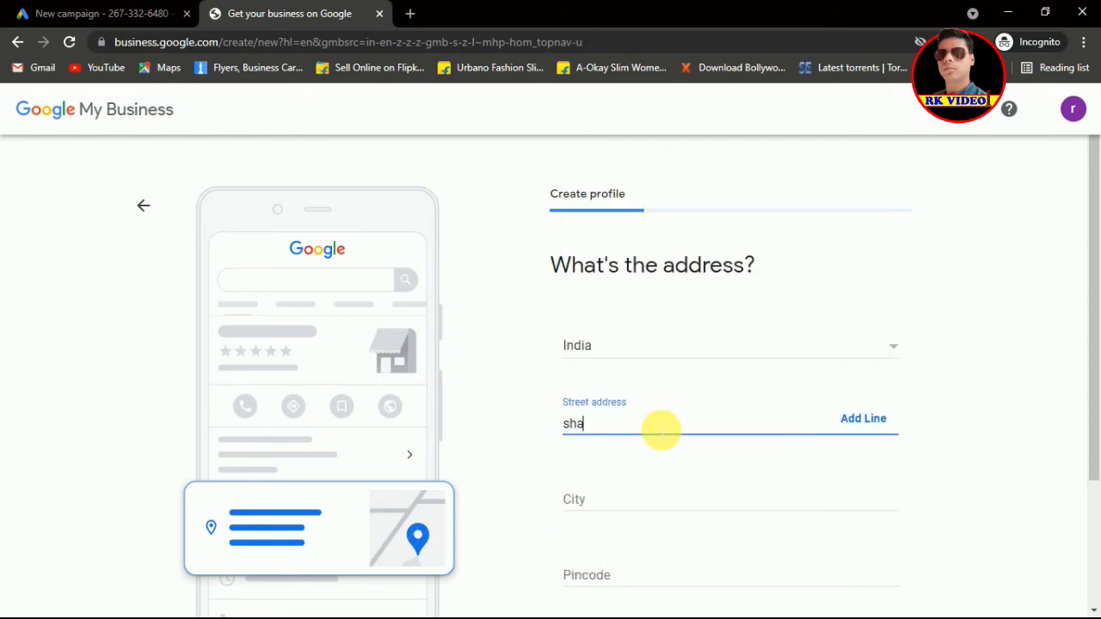
key(BackSpace)
key(BackSpace)
key(BackSpace)
key(BackSpace)
text(laxmi)
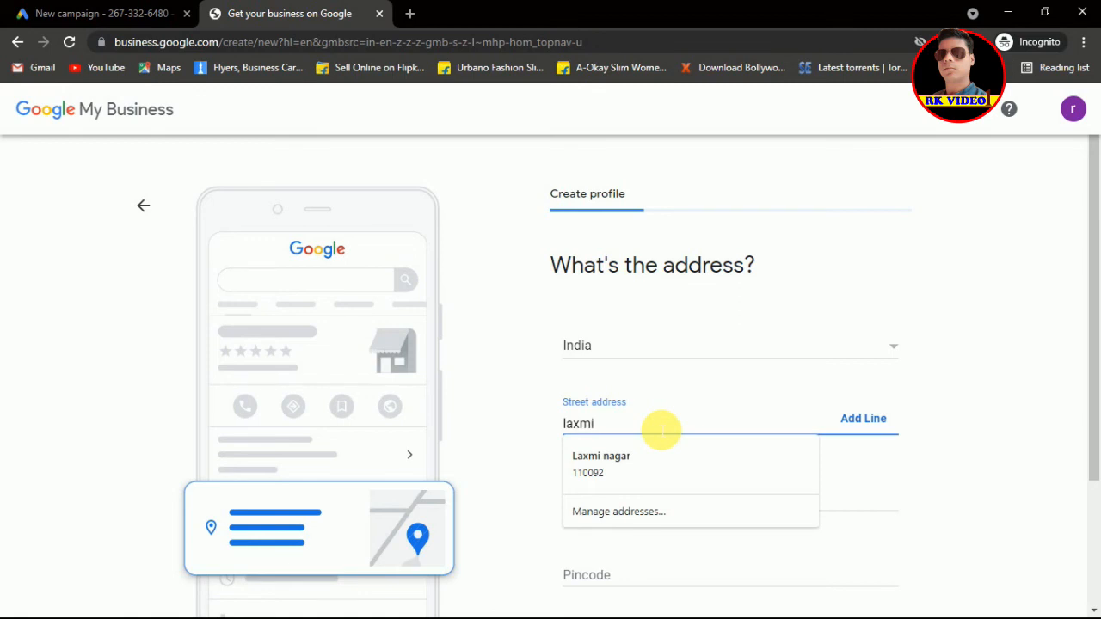
click(626, 454)
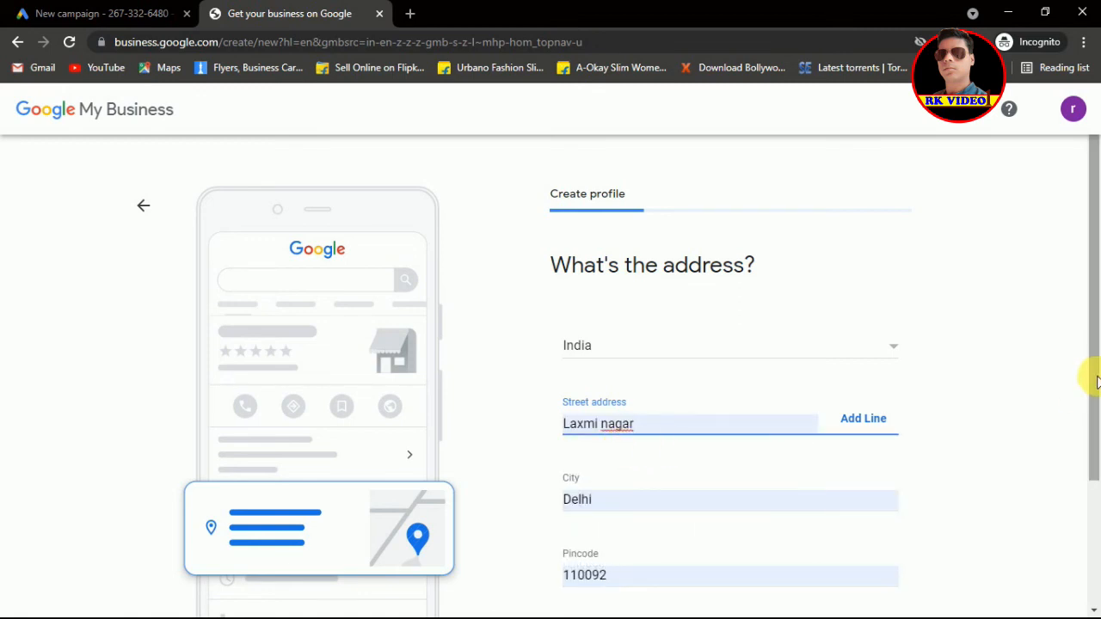
Step: Set the state to Delhi and submit the business address
drag(1094, 376, 1097, 486)
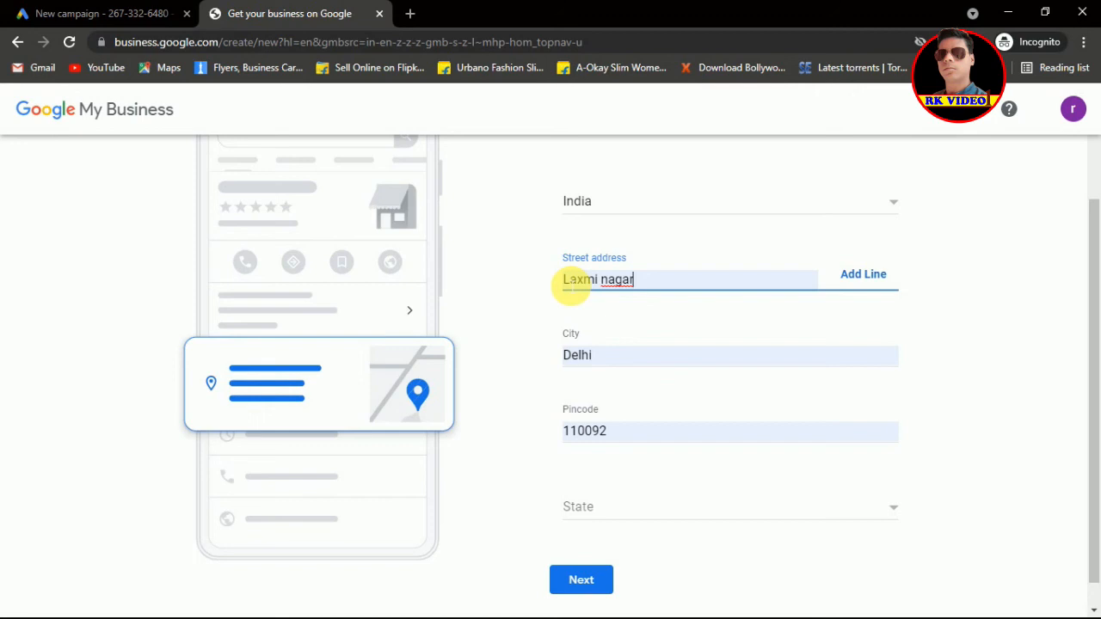
click(646, 514)
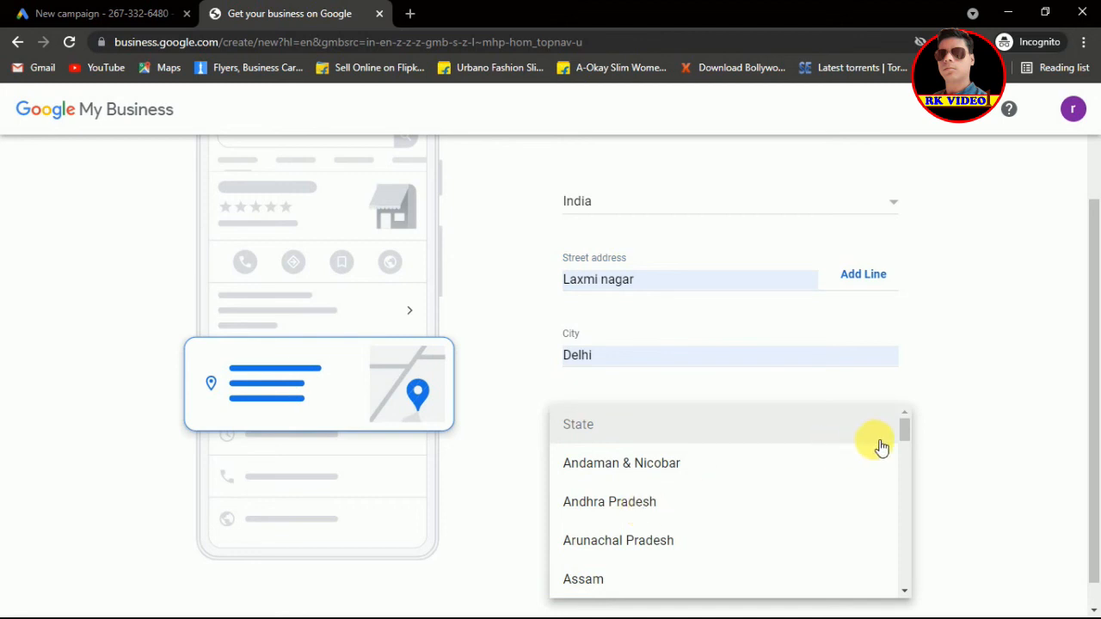
drag(903, 439, 906, 462)
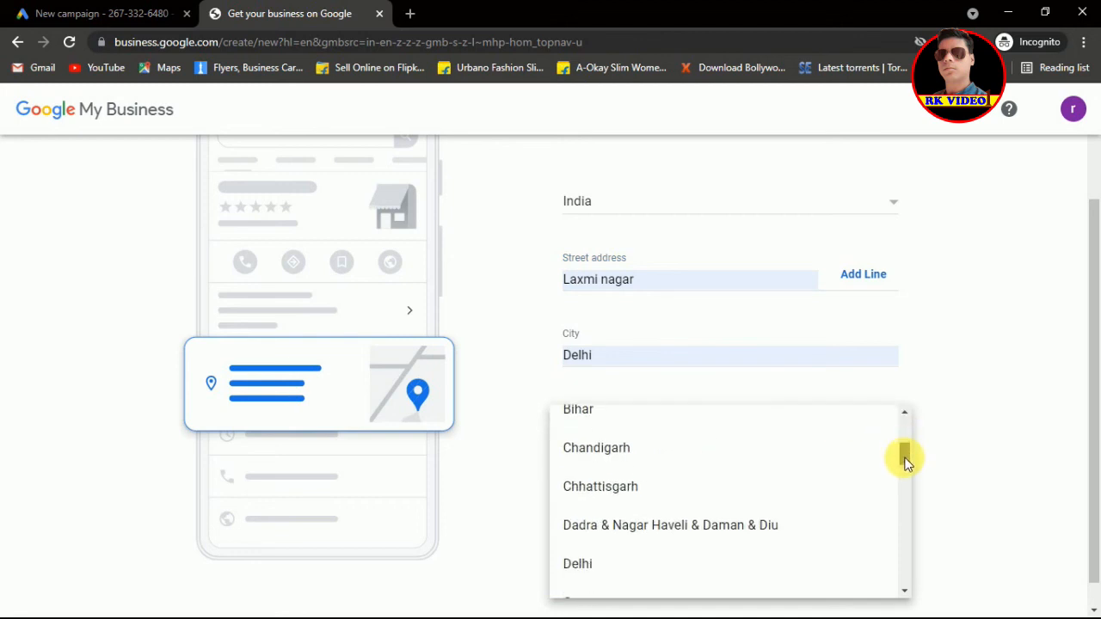
click(573, 564)
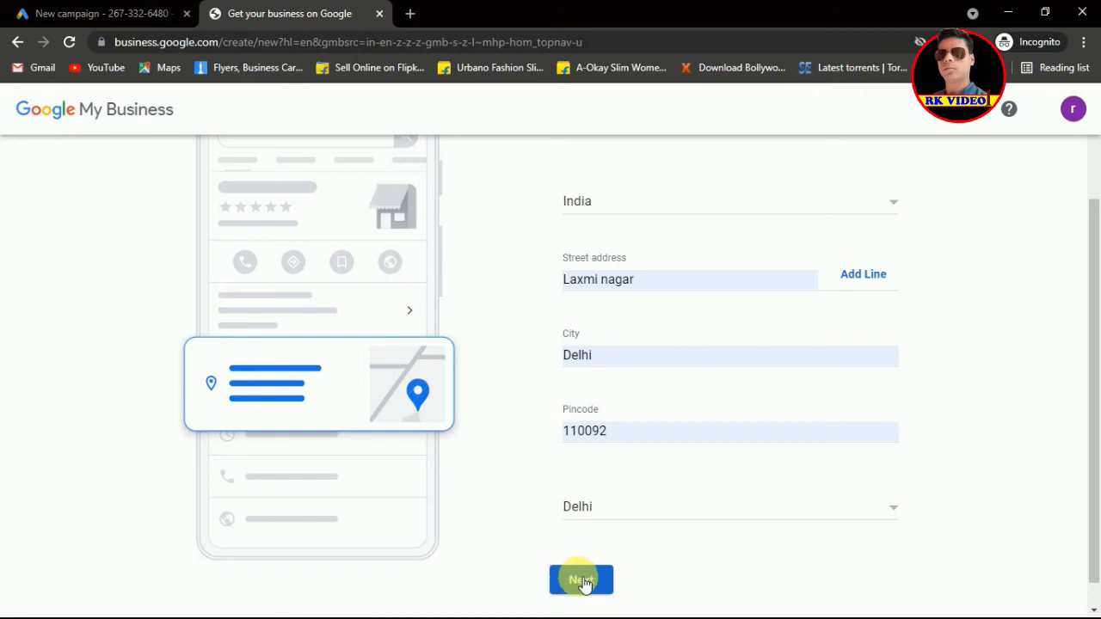
click(583, 581)
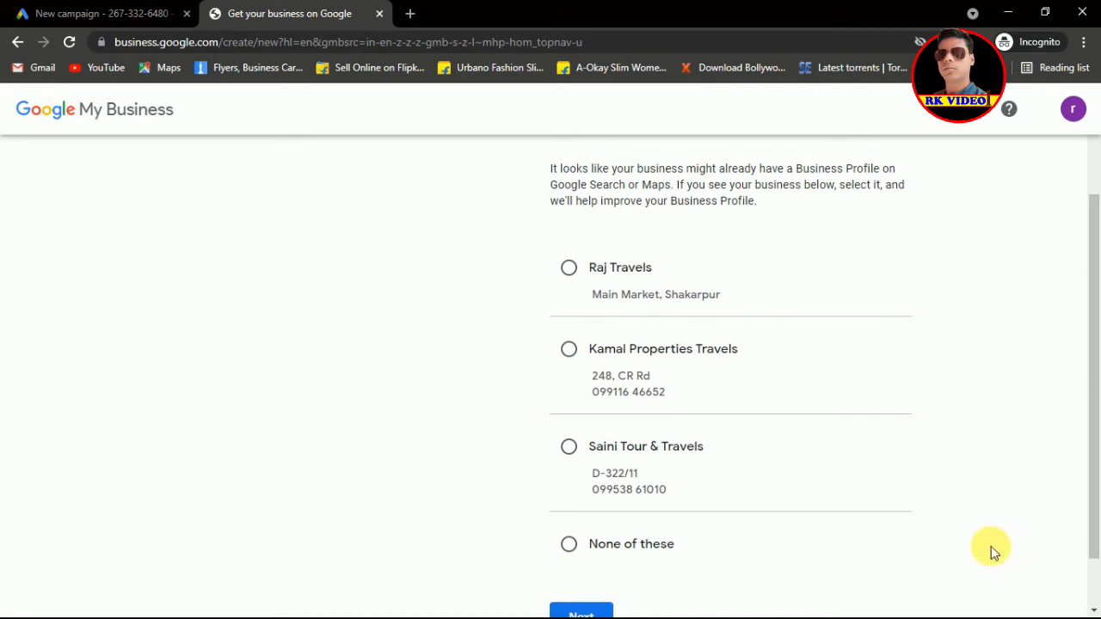
Step: Choose 'None of these' among matching profiles and accept the marker's map location
drag(1094, 494, 1094, 504)
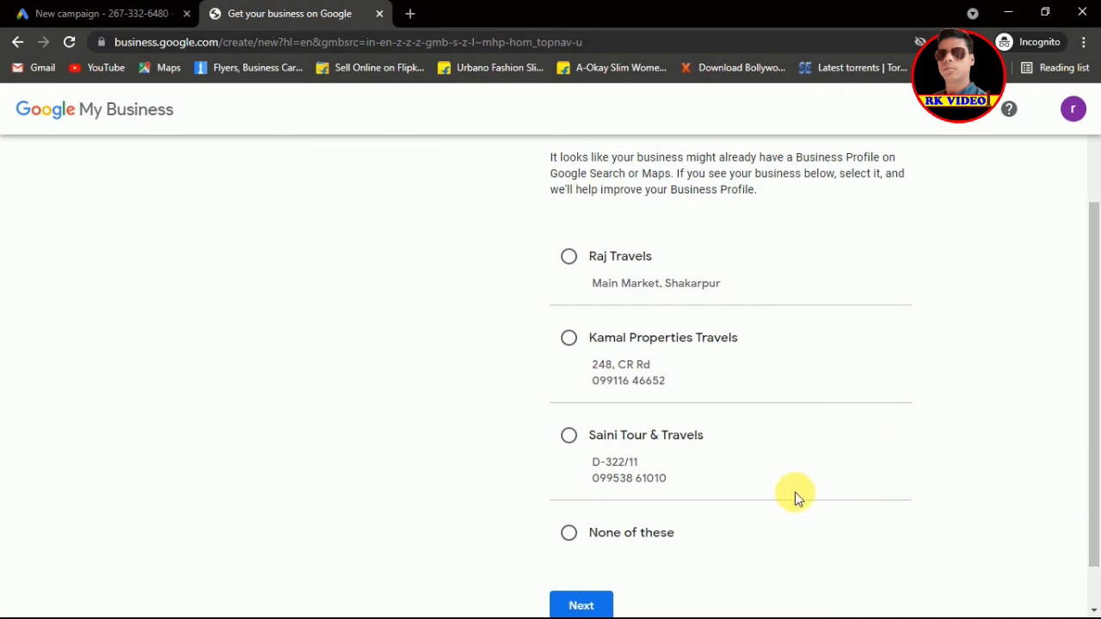
click(570, 534)
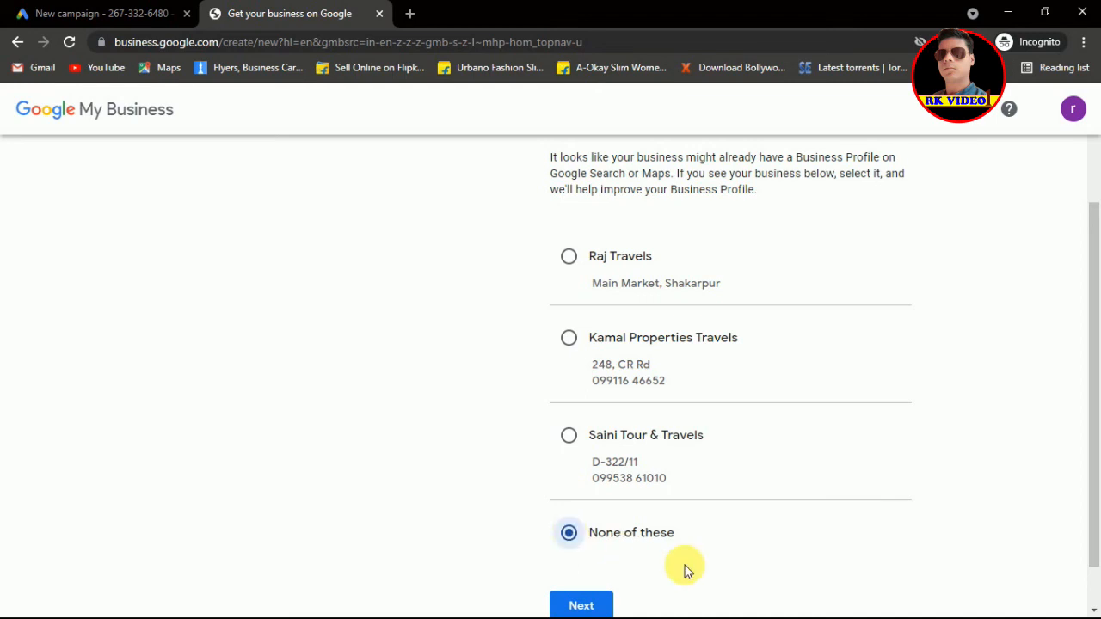
click(582, 607)
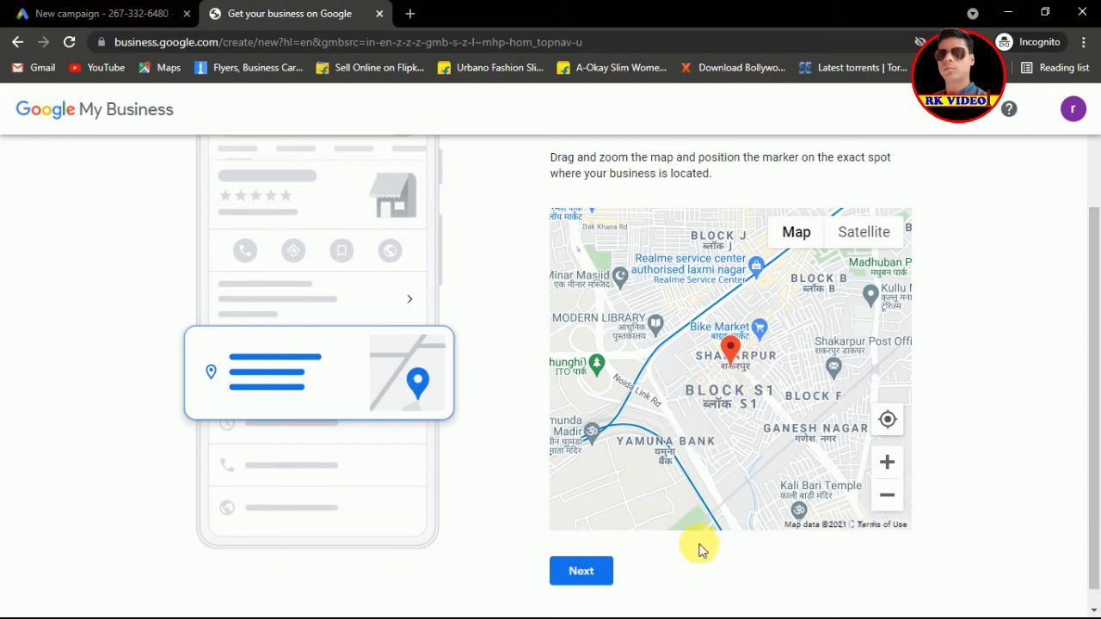
click(581, 569)
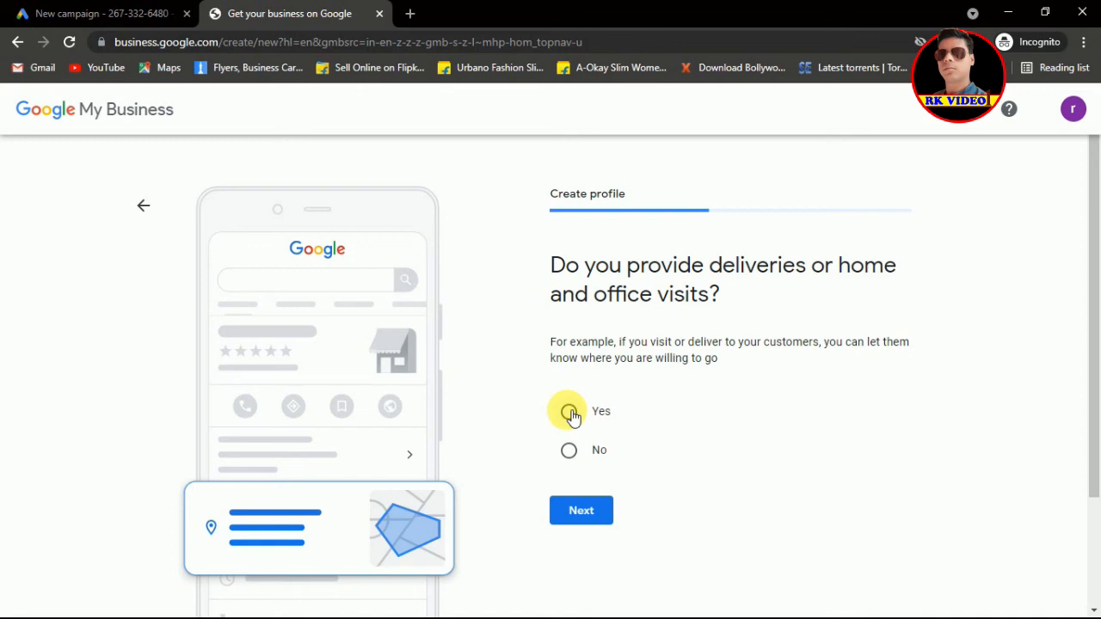
Step: Say Yes to deliveries, skip service areas and phone/website, and say Yes to updates
click(569, 413)
click(580, 513)
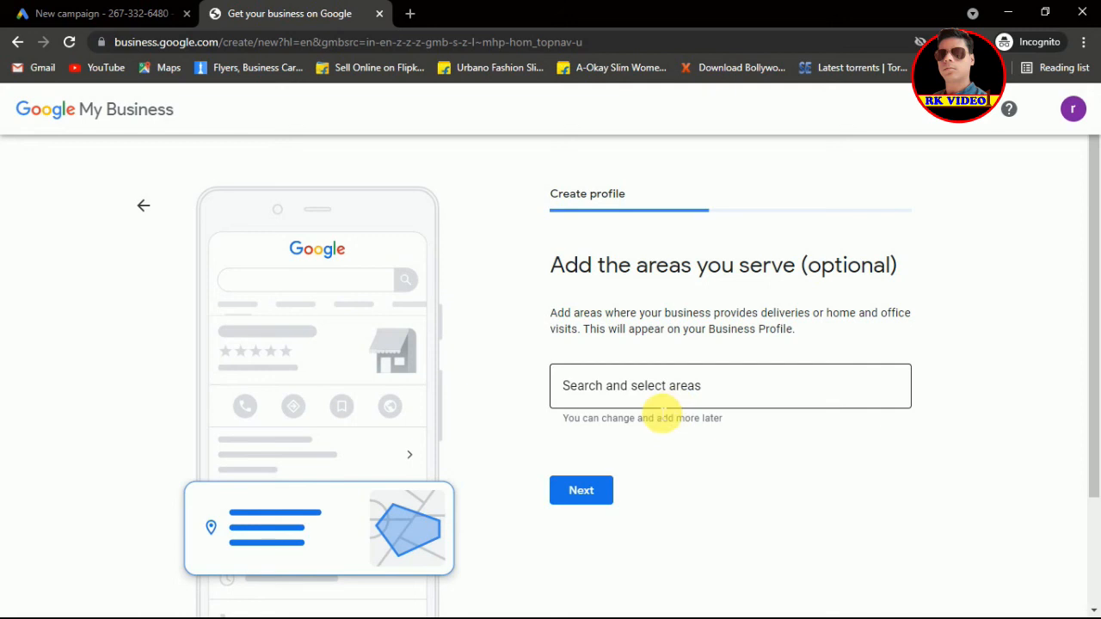
click(587, 495)
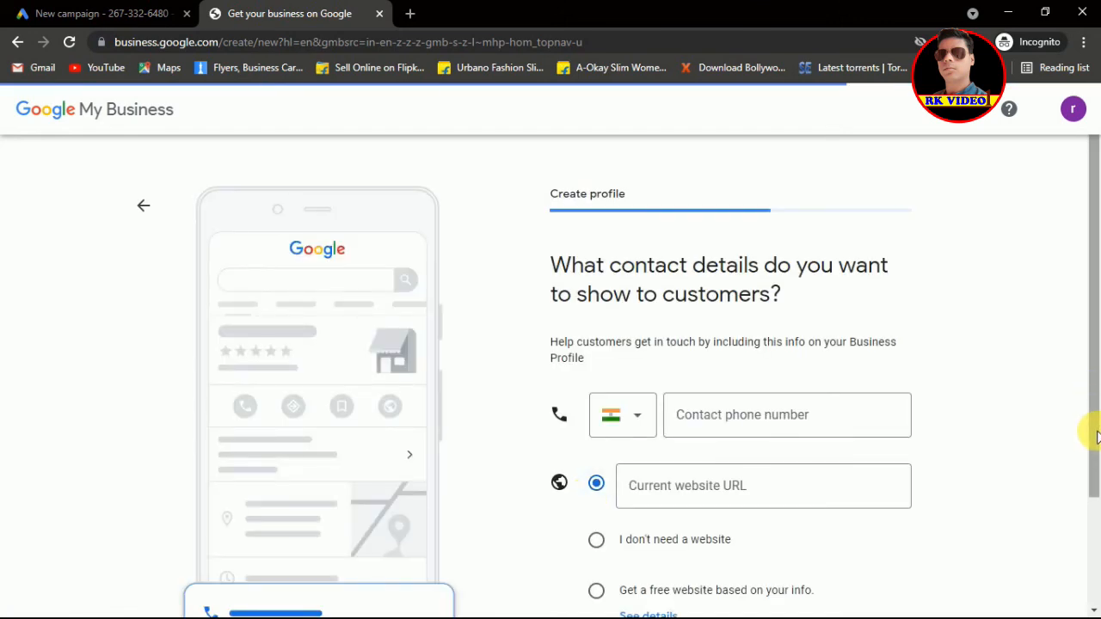
click(1095, 514)
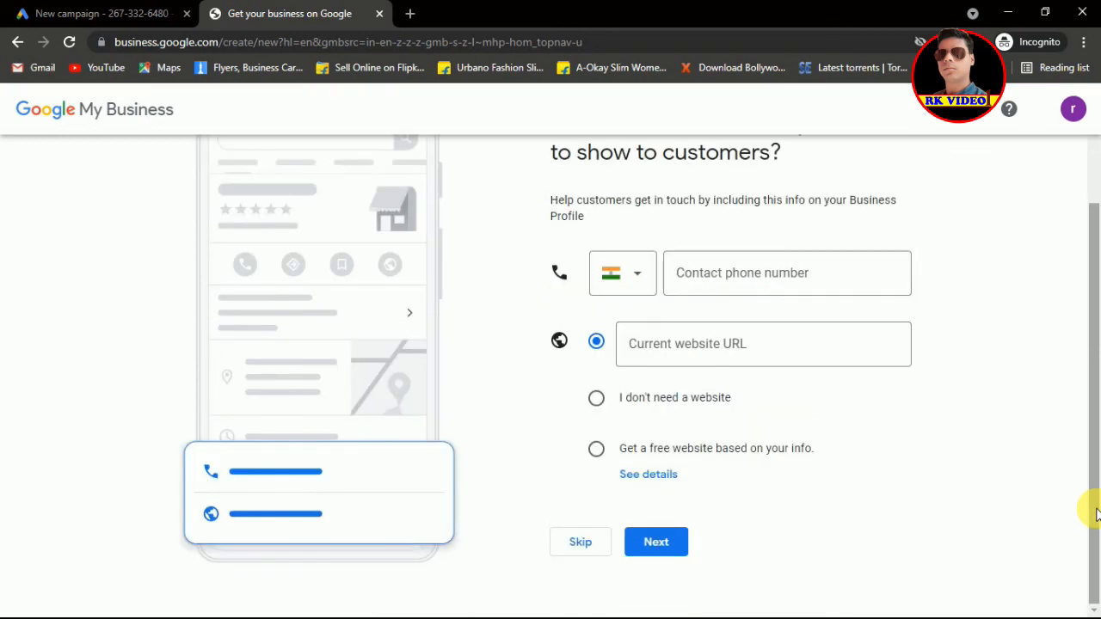
click(580, 543)
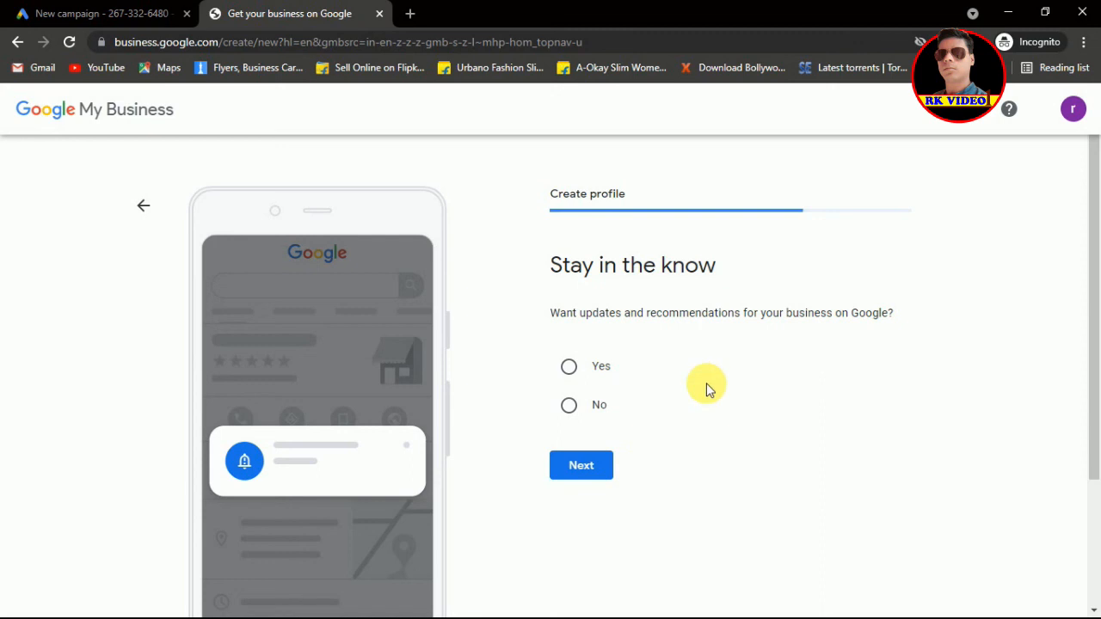
click(570, 370)
click(582, 463)
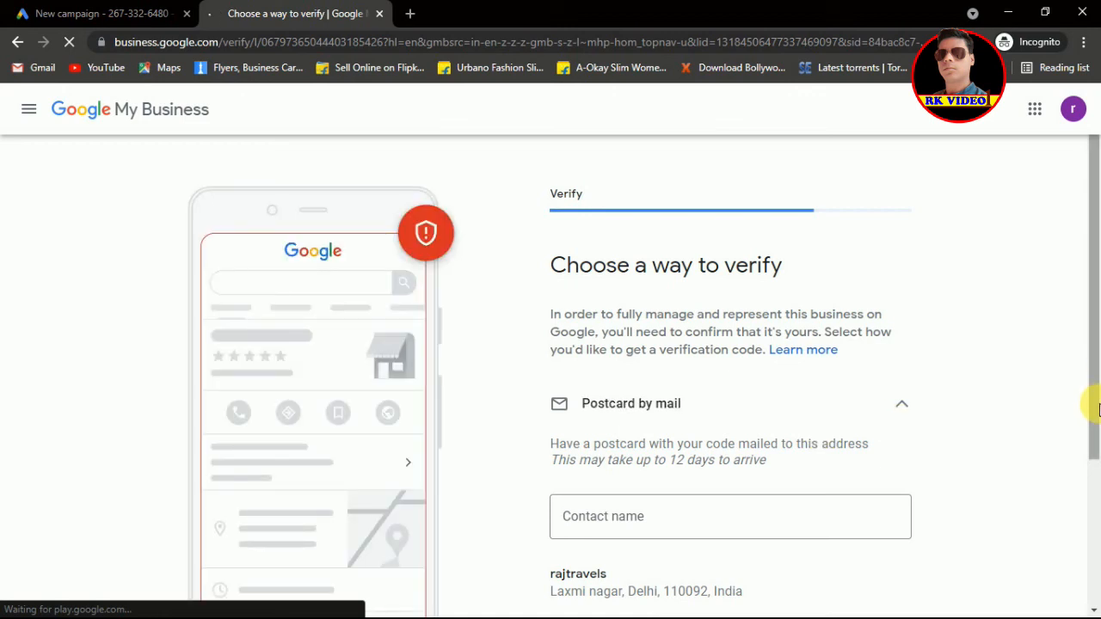
scroll(1094, 404, down, 1)
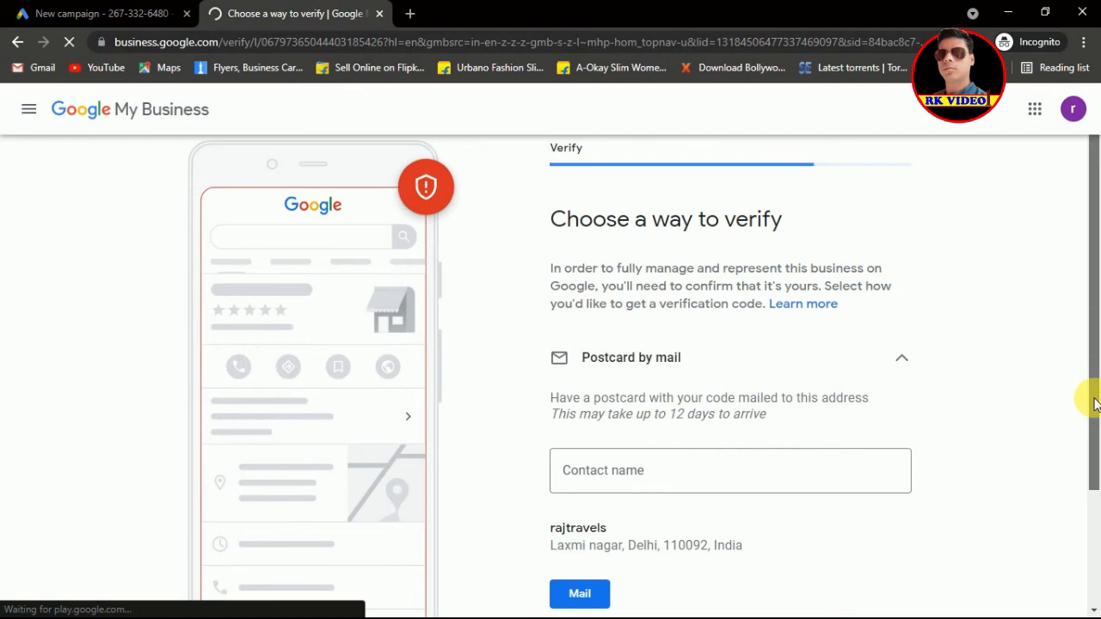
scroll(1094, 404, down, 1)
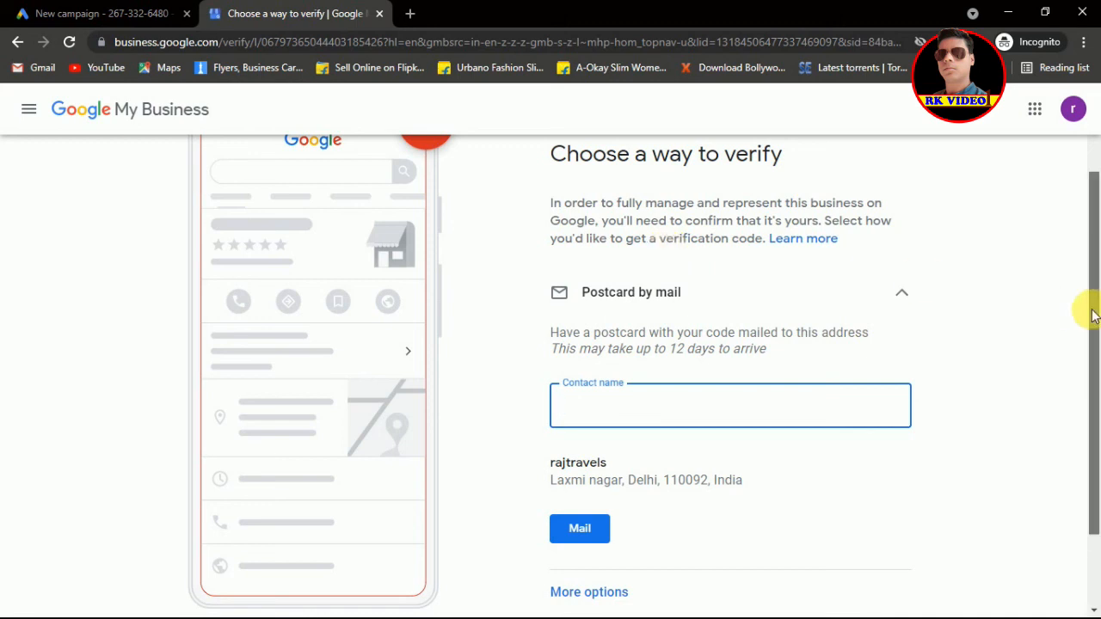
scroll(1091, 327, down, 1)
scroll(1093, 284, up, 1)
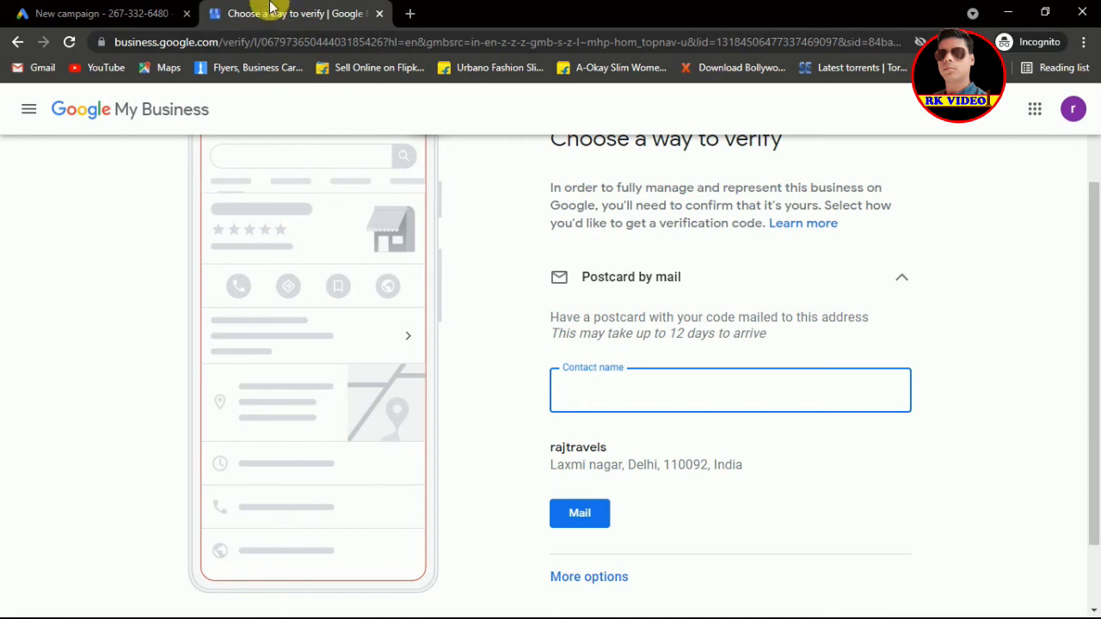
Step: Link the rajtravels Google My Business location and continue to the Local-1 campaign settings
click(113, 11)
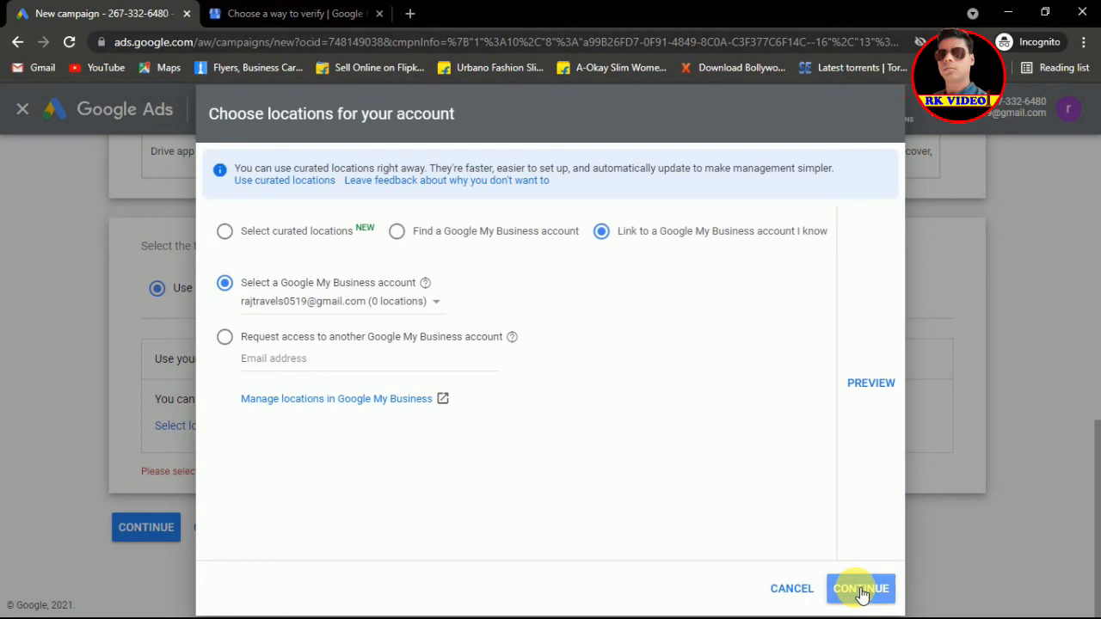
click(861, 591)
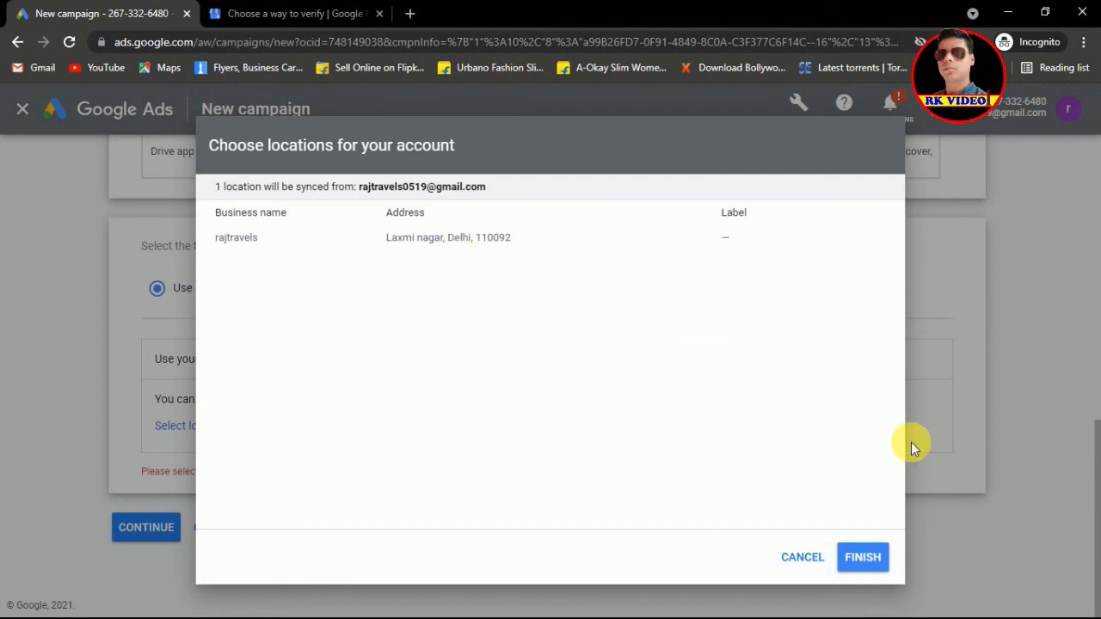
click(867, 558)
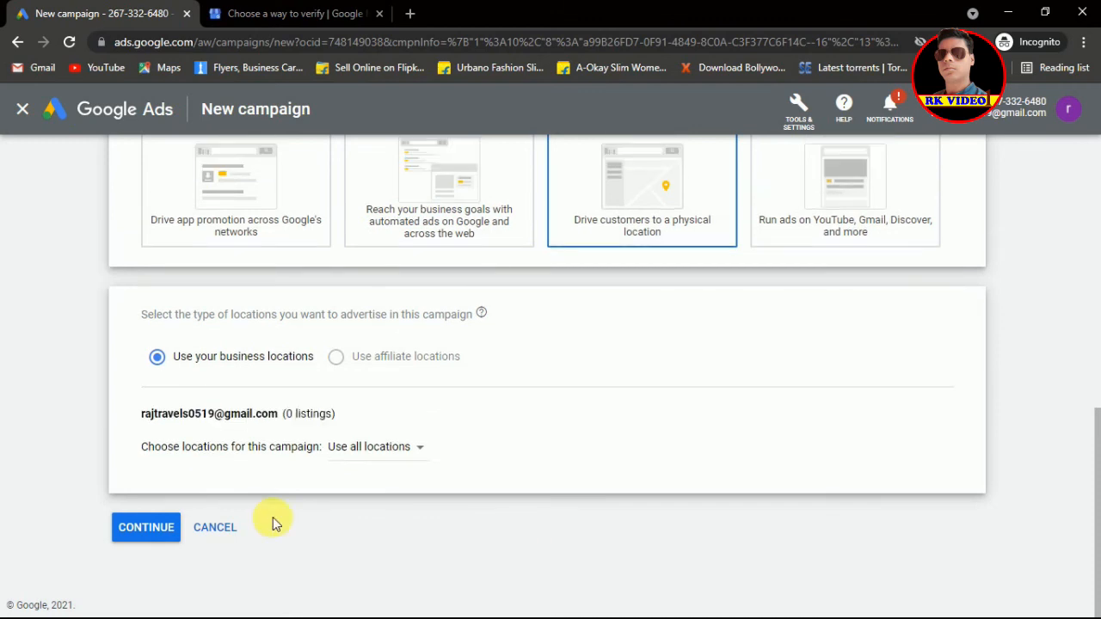
click(146, 527)
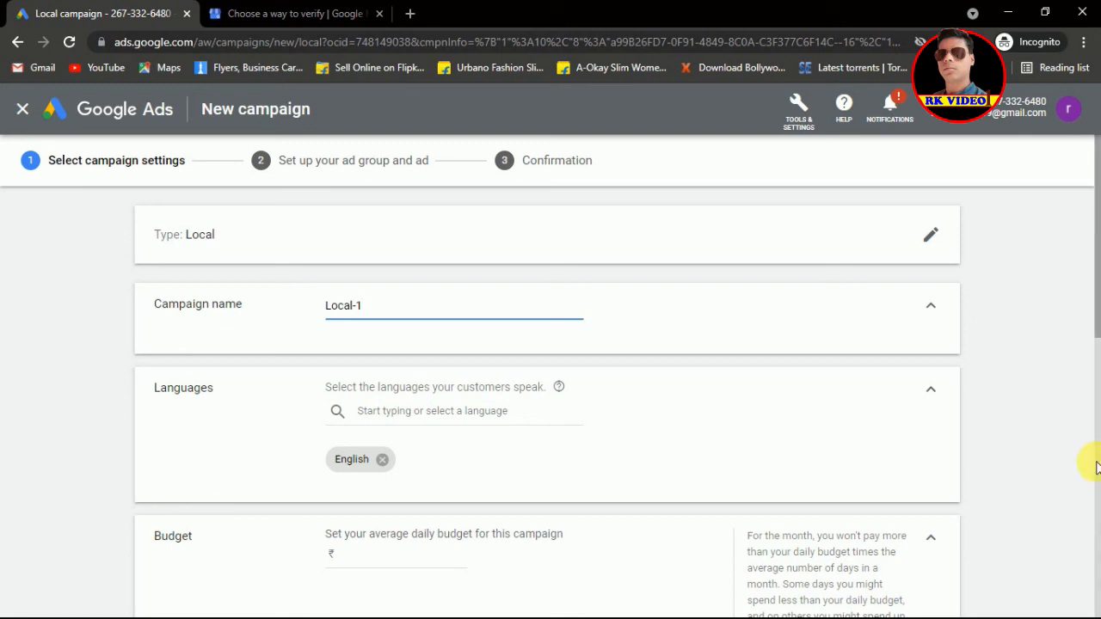
Step: Rename the campaign from 'Local-1' to 'Local- ads'
mouse_move(1097, 311)
mouse_down()
mouse_move(1098, 375)
mouse_move(1097, 314)
mouse_up()
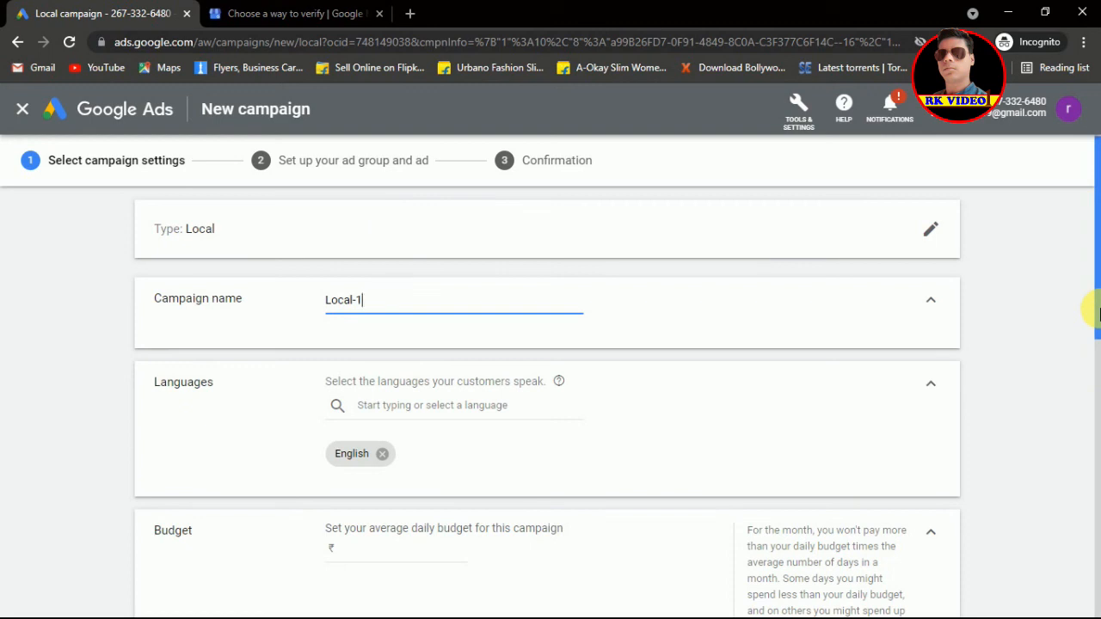
key(BackSpace)
text(ads)
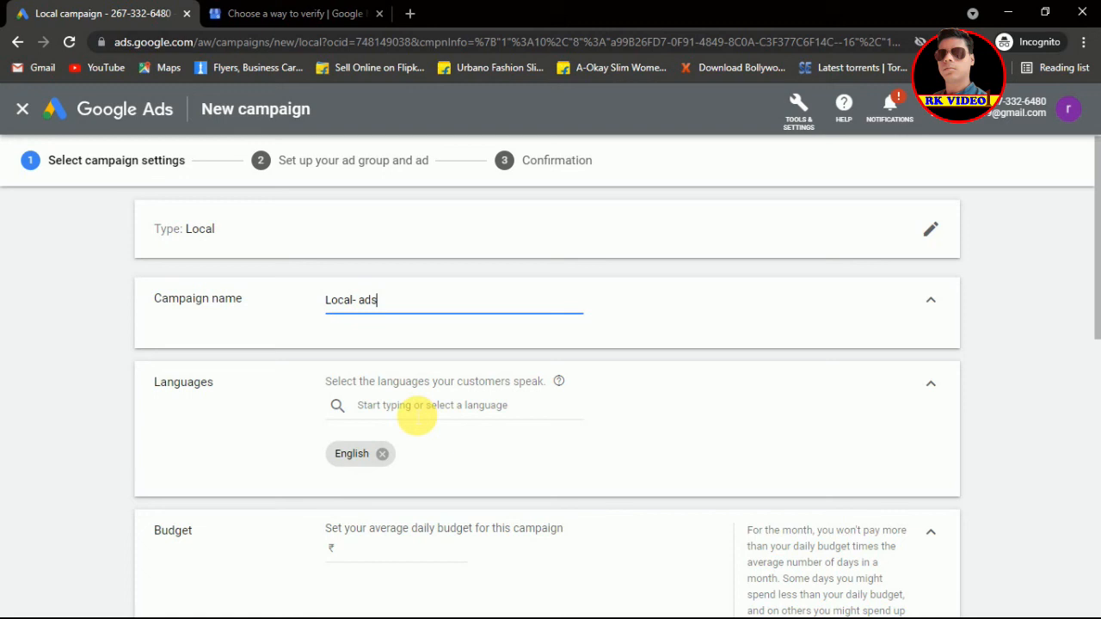
Step: Search 'hin' and add Hindi as a target language alongside English
click(416, 417)
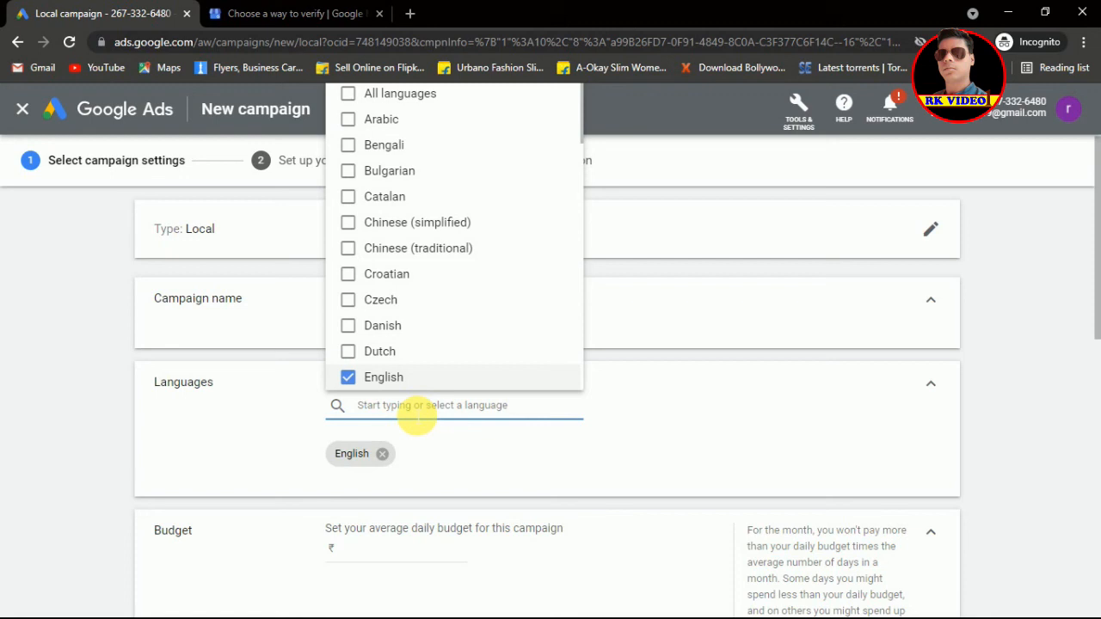
text(hin)
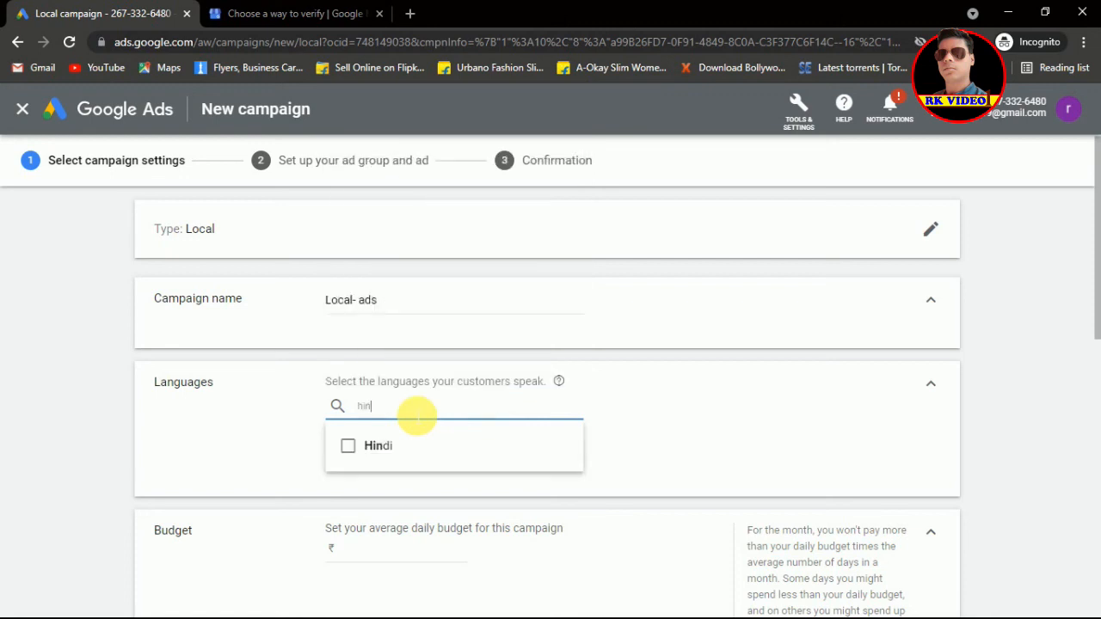
click(348, 447)
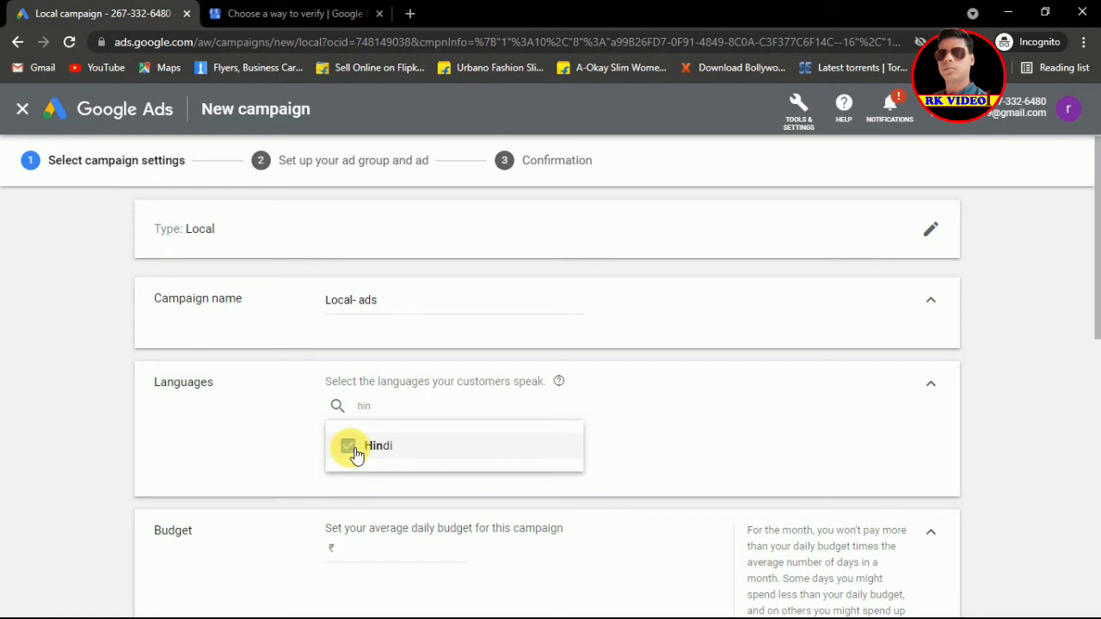
click(387, 456)
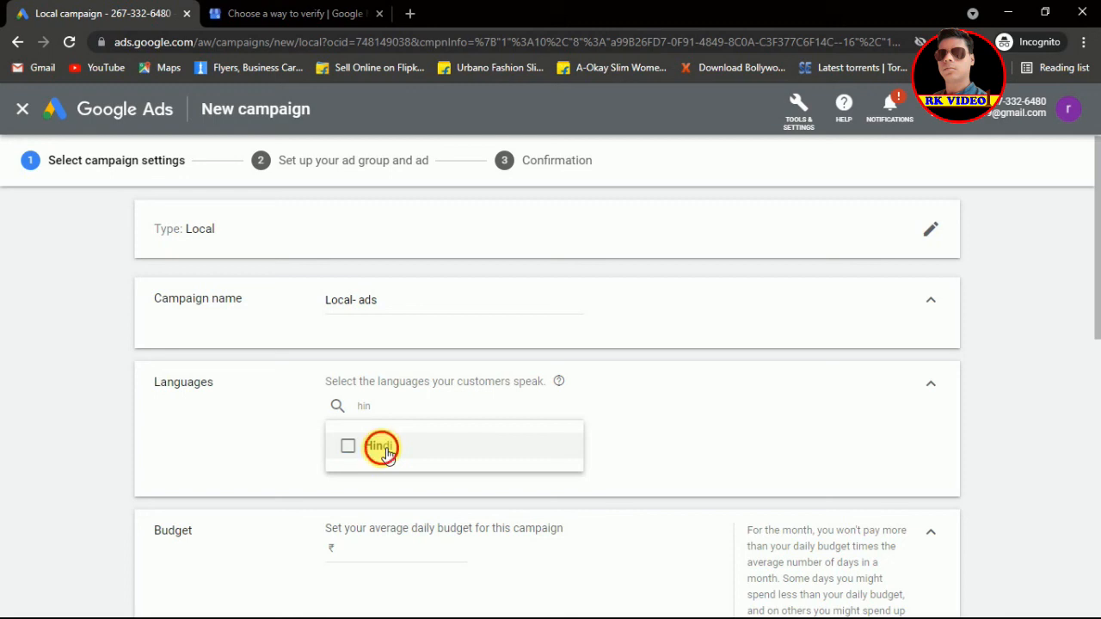
click(387, 455)
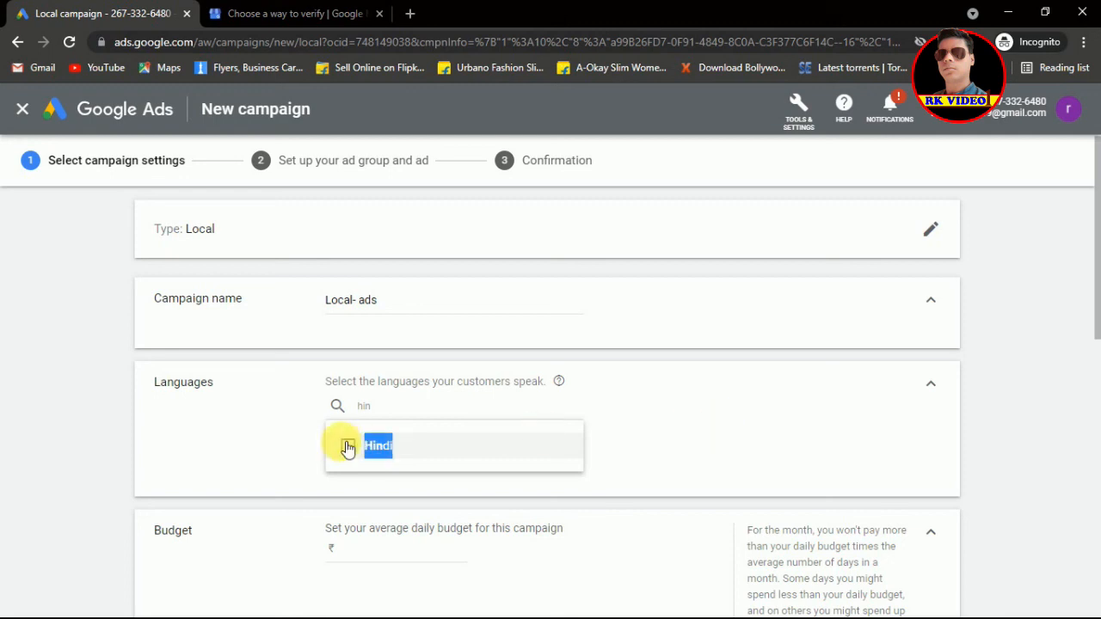
click(348, 447)
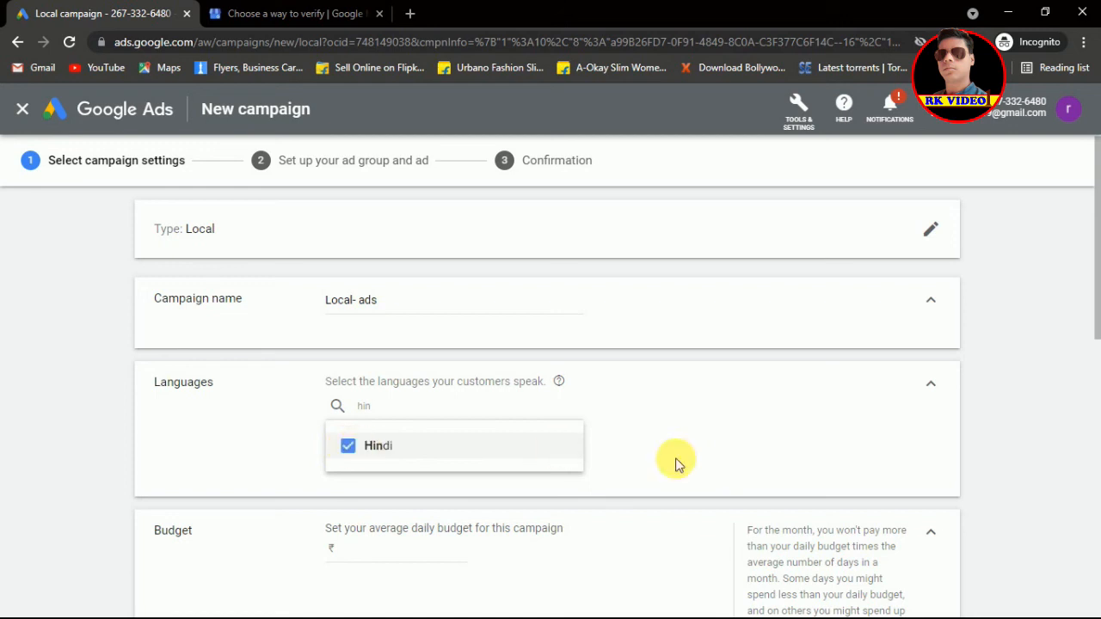
click(491, 446)
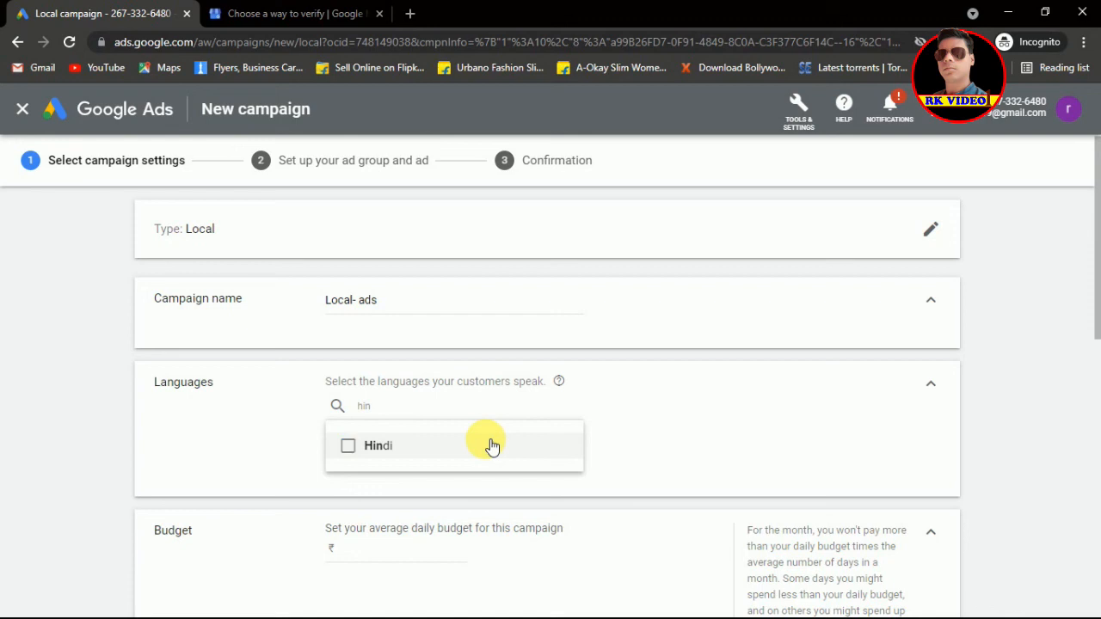
click(491, 446)
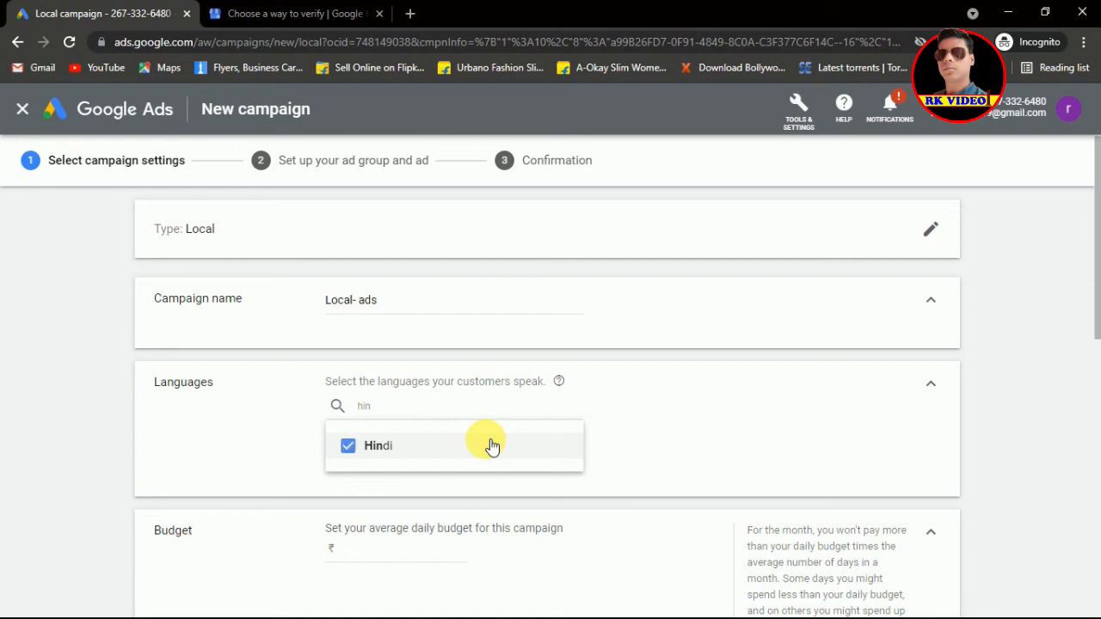
click(694, 454)
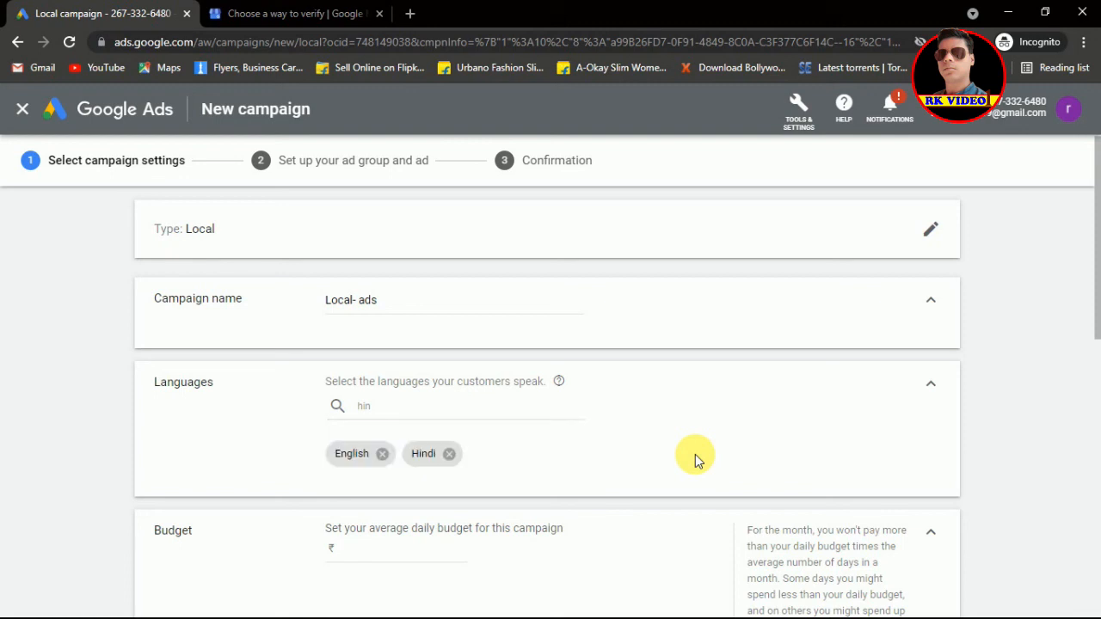
drag(1096, 328, 1096, 394)
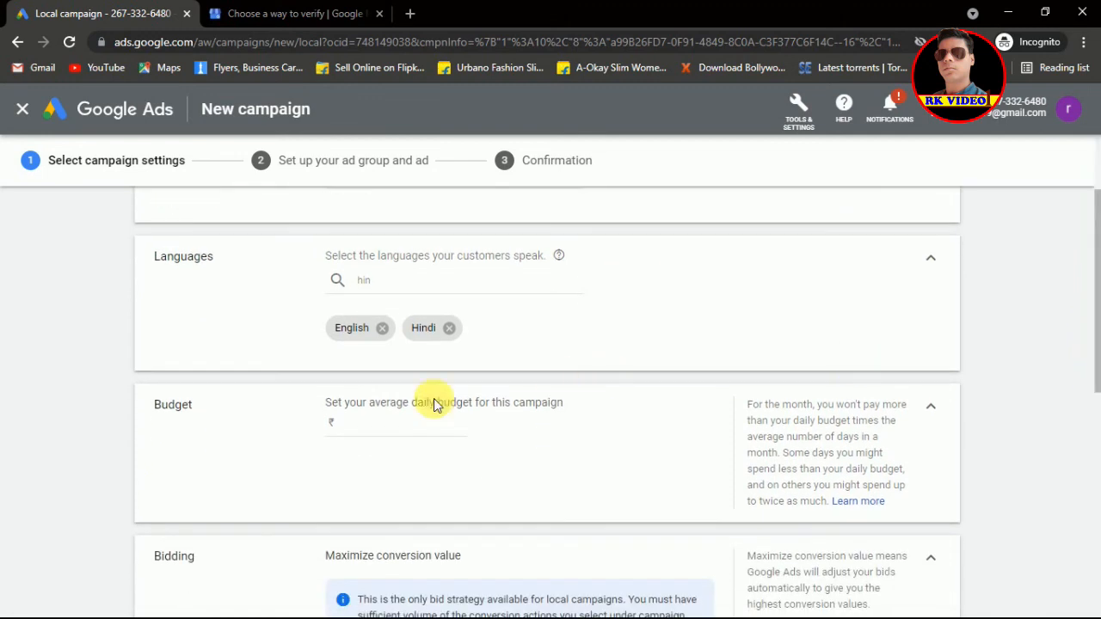
Step: Enter ₹1000 as the campaign's average daily budget
click(418, 436)
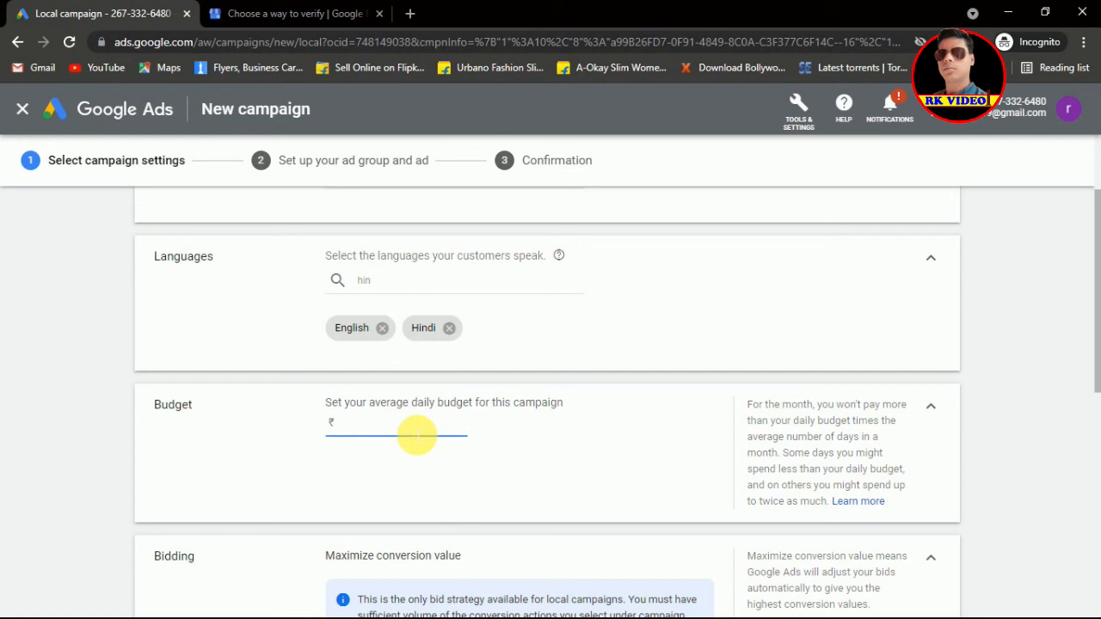
text(1000)
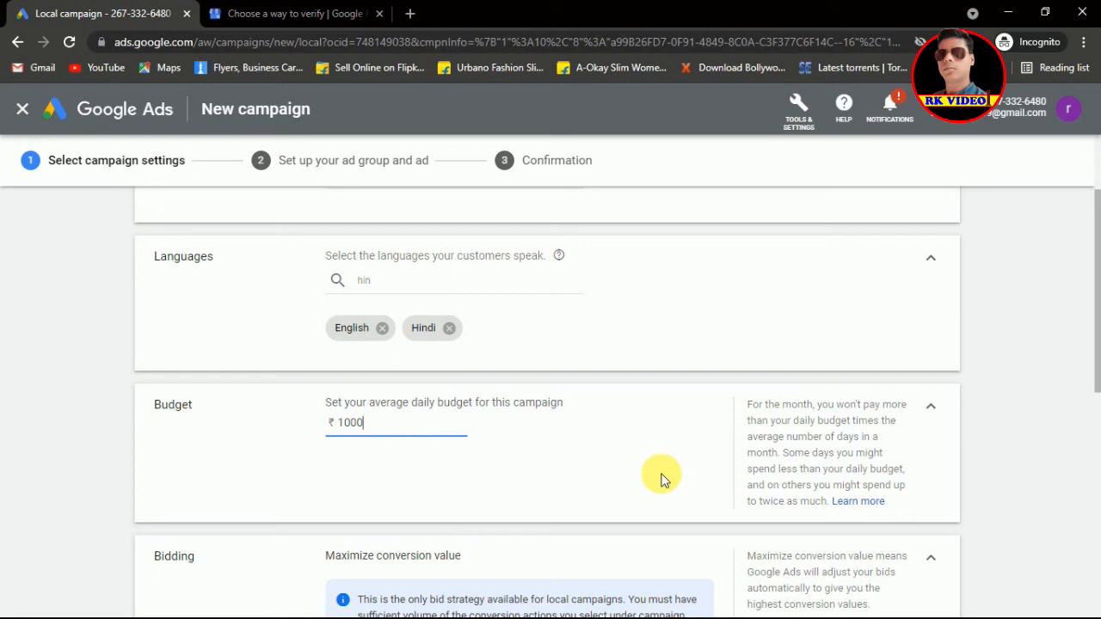
drag(1095, 346, 1098, 487)
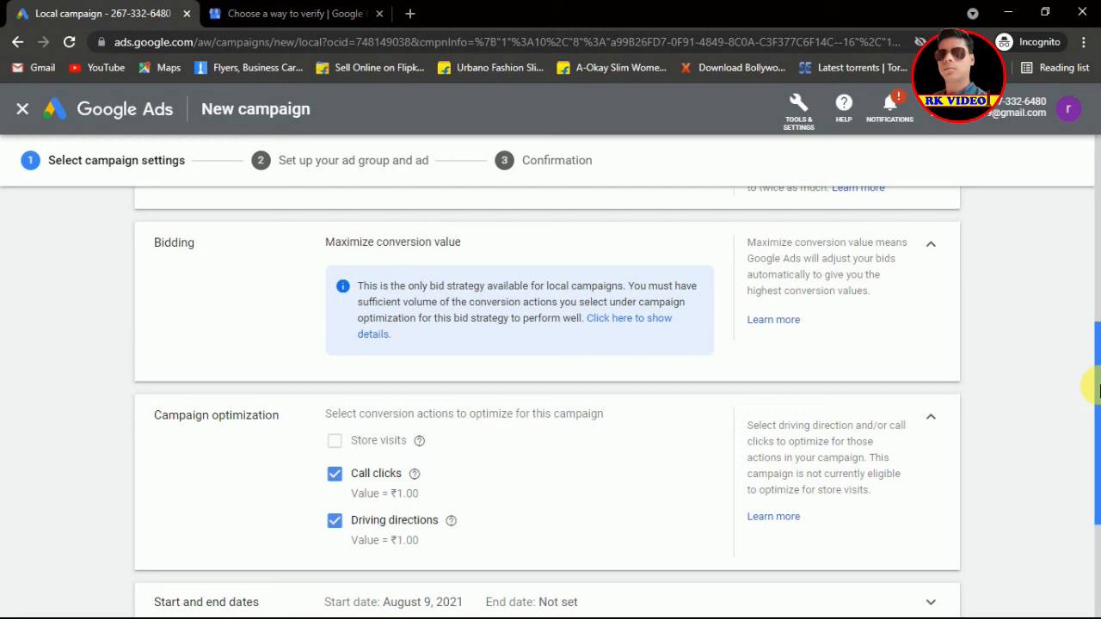
drag(1098, 380, 1099, 413)
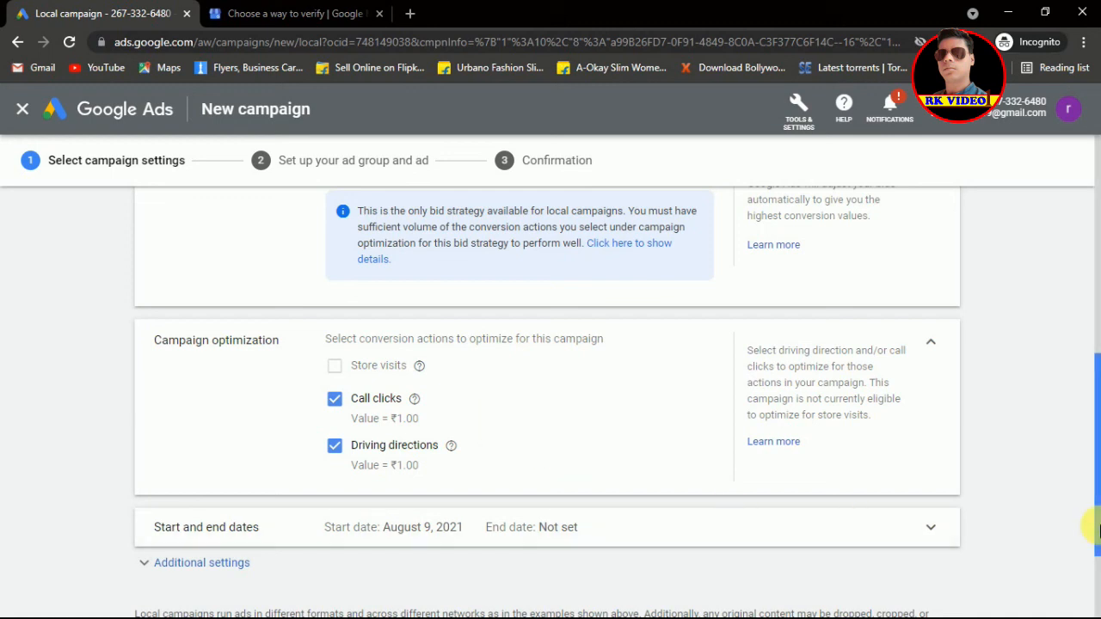
drag(1097, 485, 1097, 514)
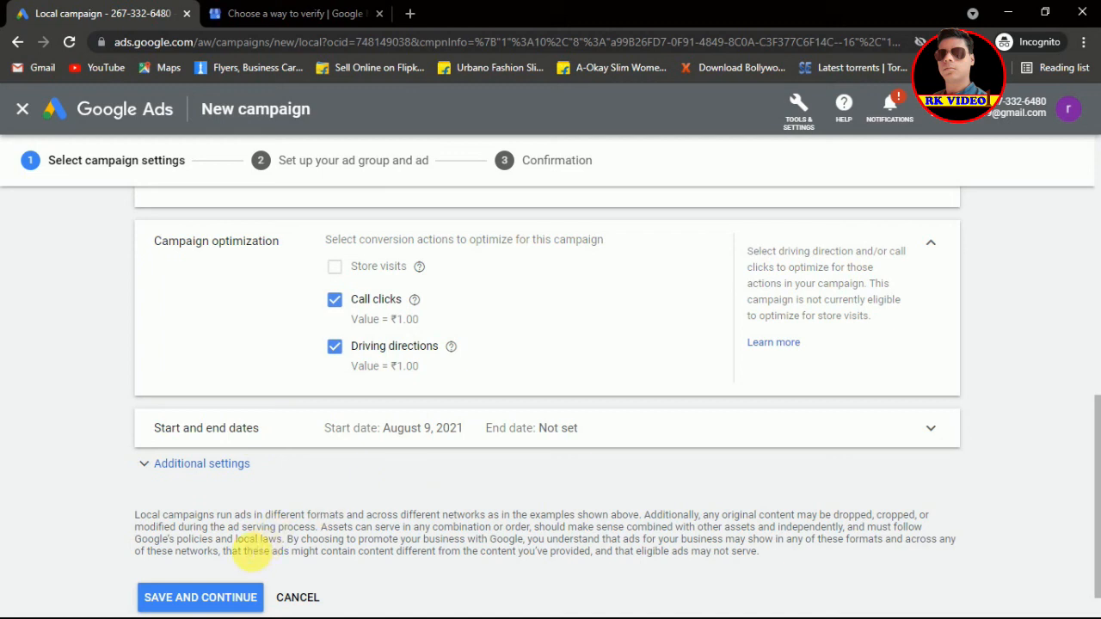
Step: Save the campaign settings and expand the Ad assets section of 'Ad group 1'
click(207, 602)
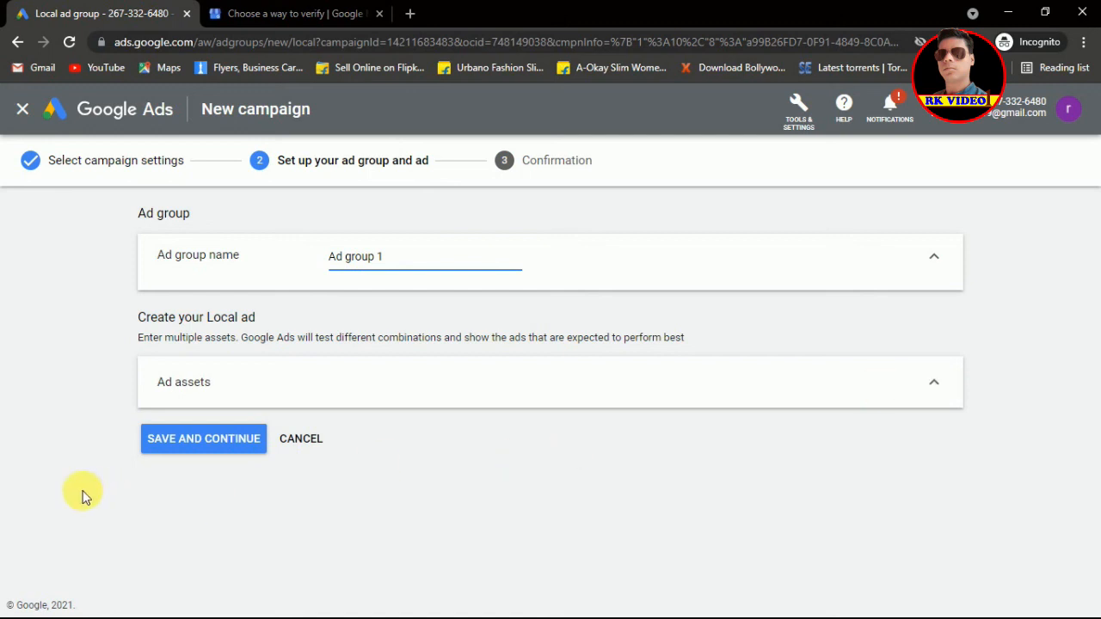
click(191, 439)
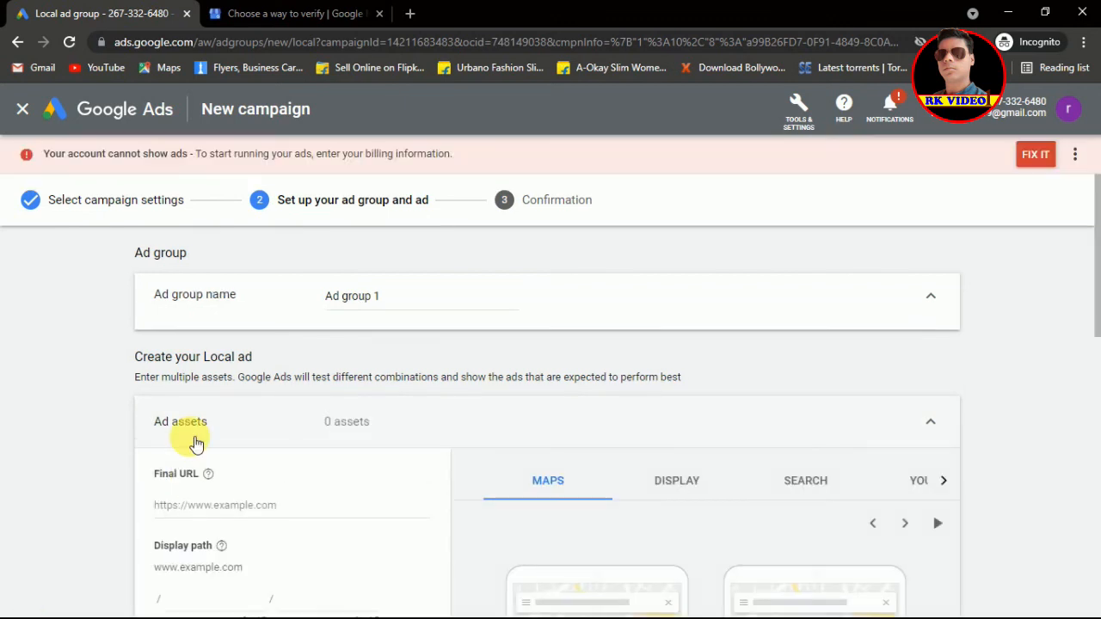
click(195, 441)
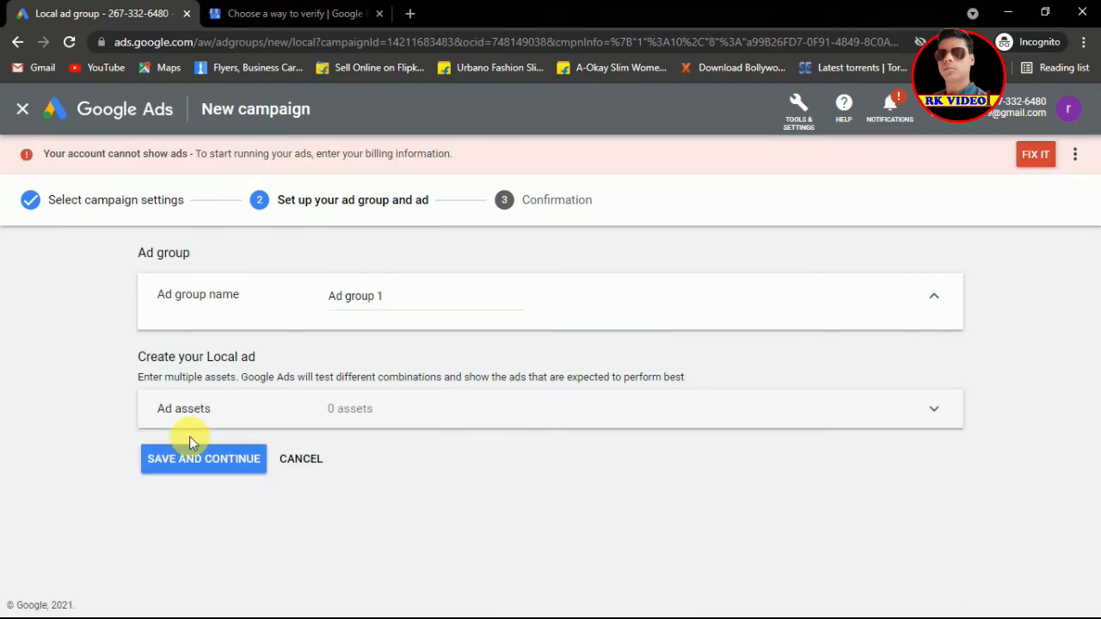
click(937, 414)
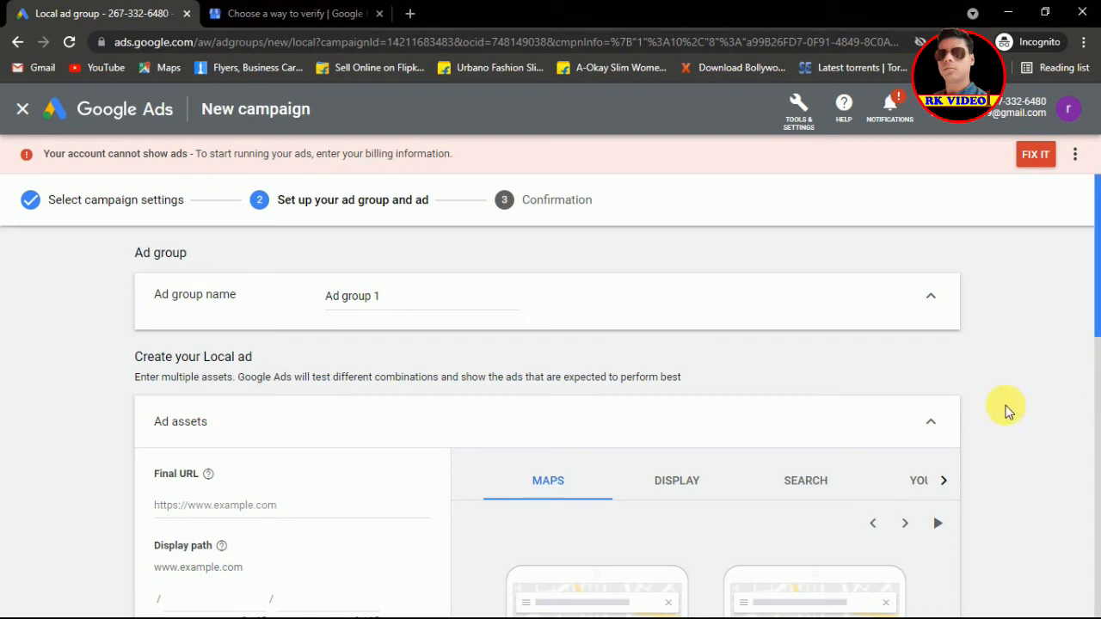
Step: Enter the rajtravels web address as the ad's final URL
scroll(256, 512, down, 1)
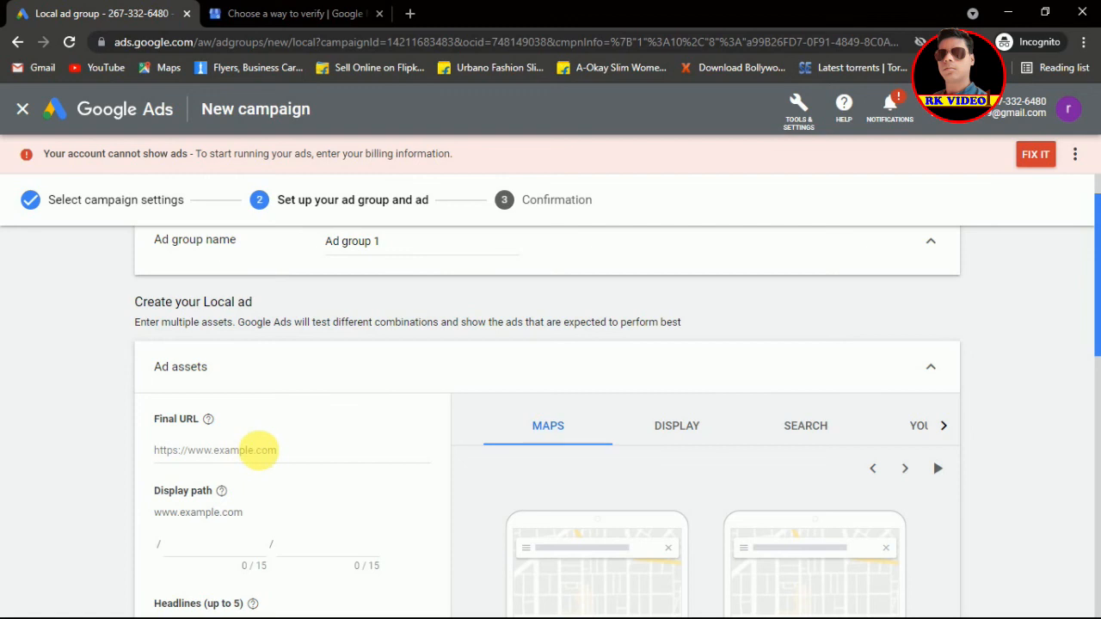
scroll(265, 456, down, 2)
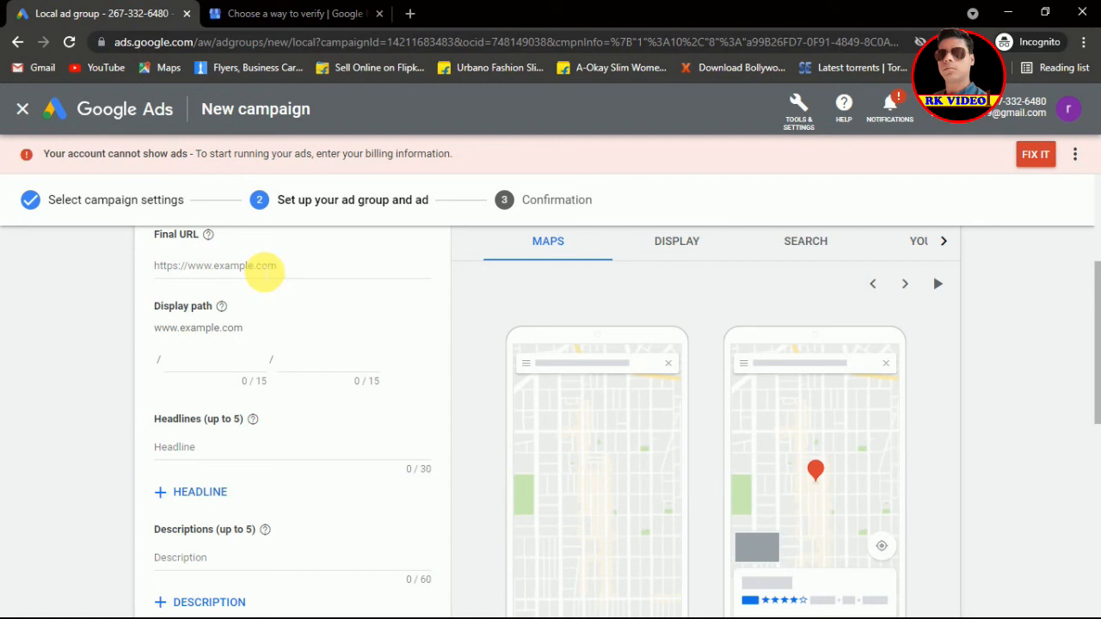
click(264, 268)
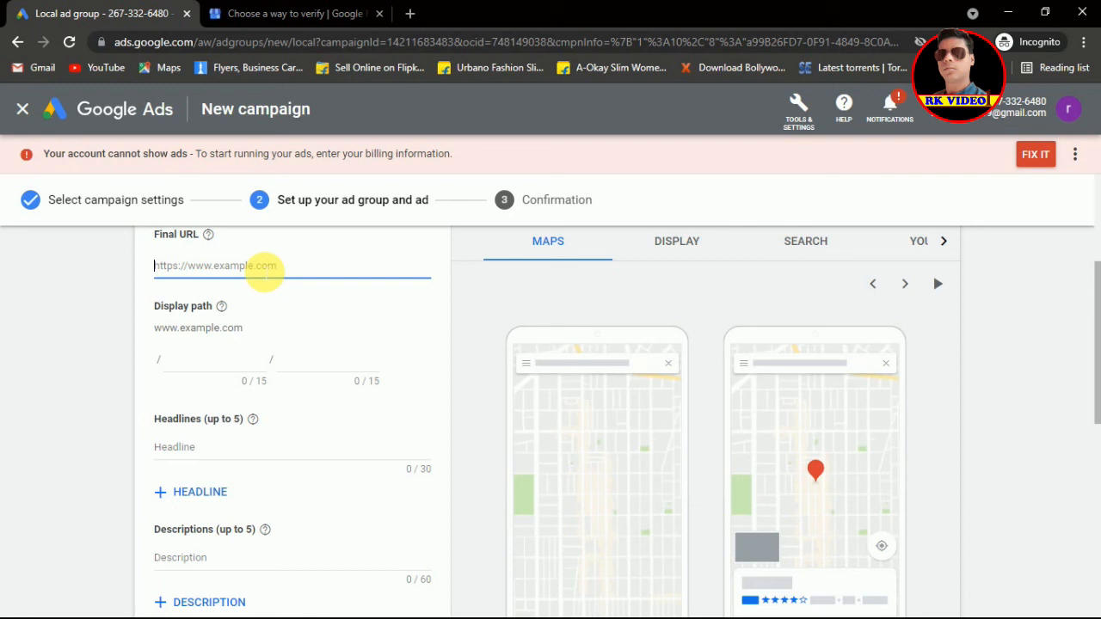
text(htttp)
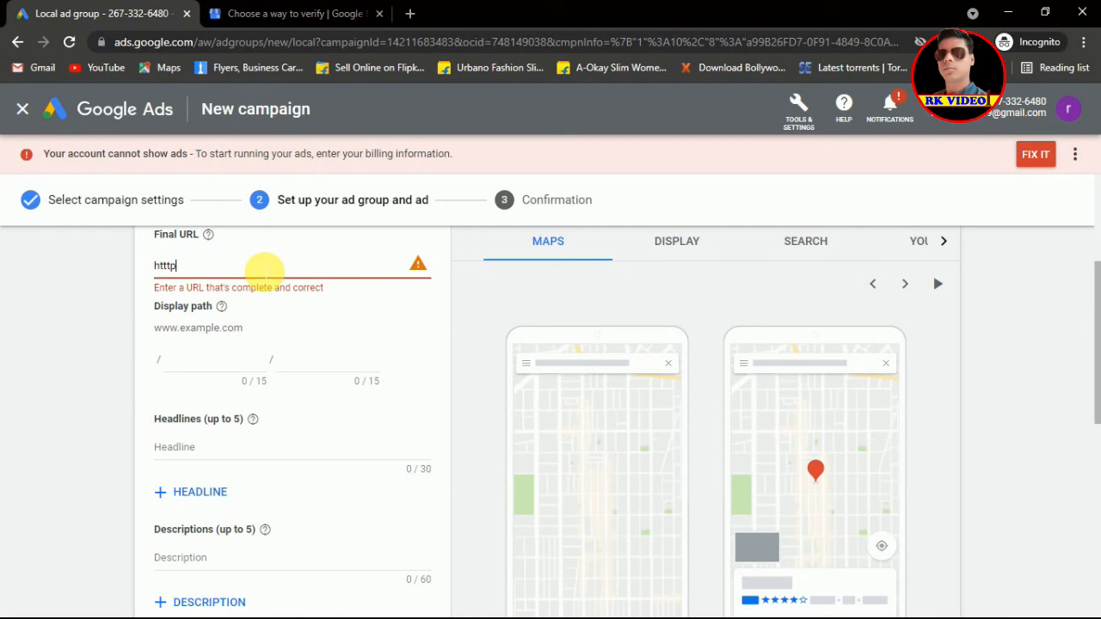
text(://www.rajtravels.c)
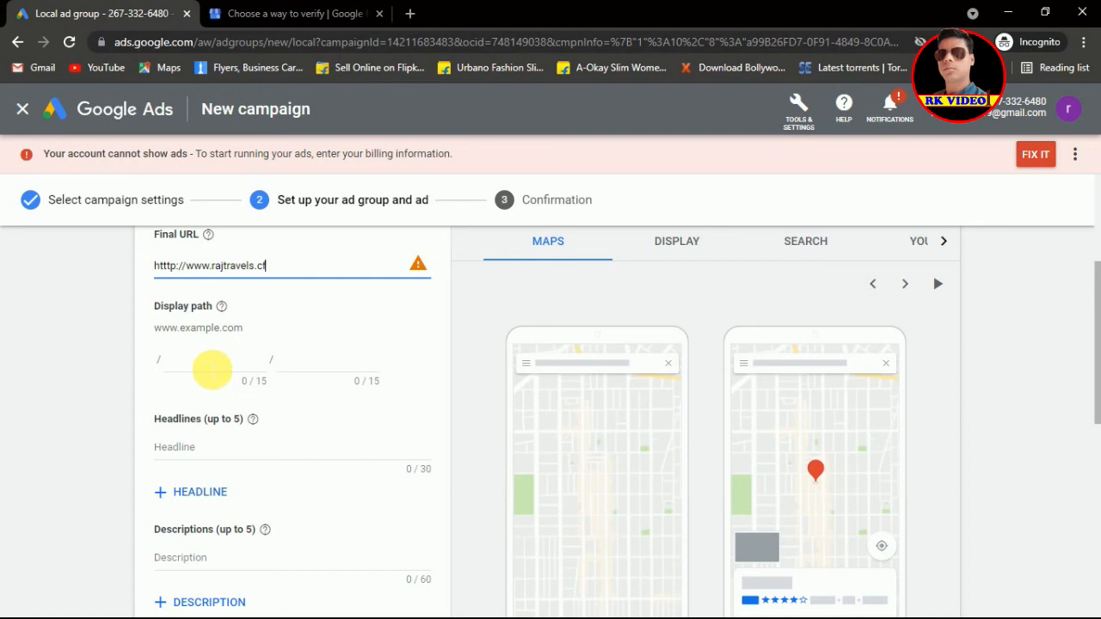
click(209, 369)
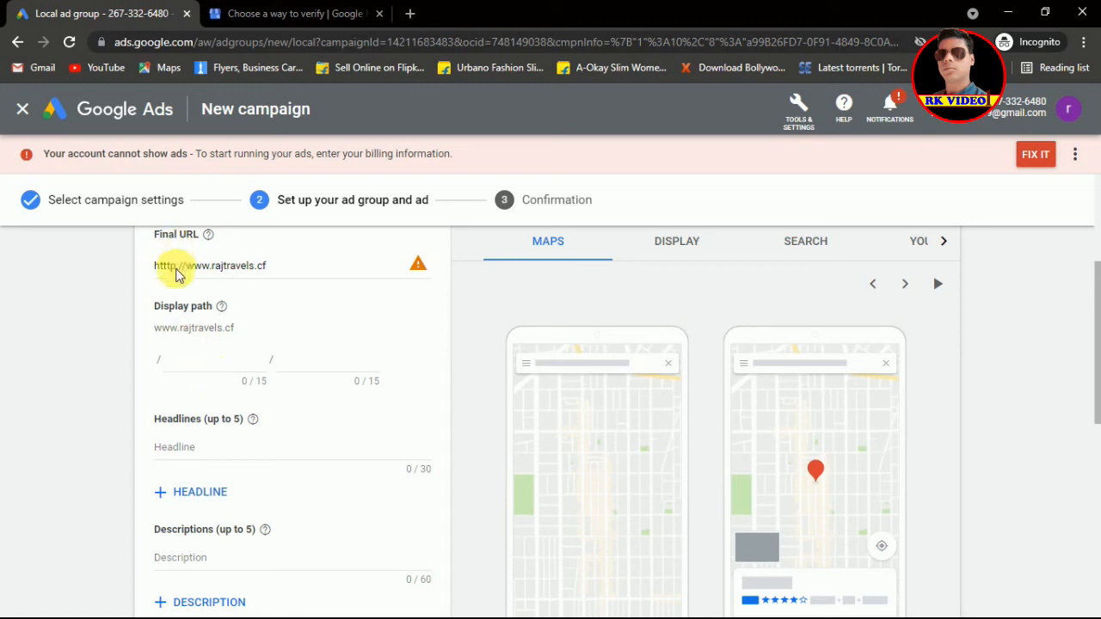
key(Tab)
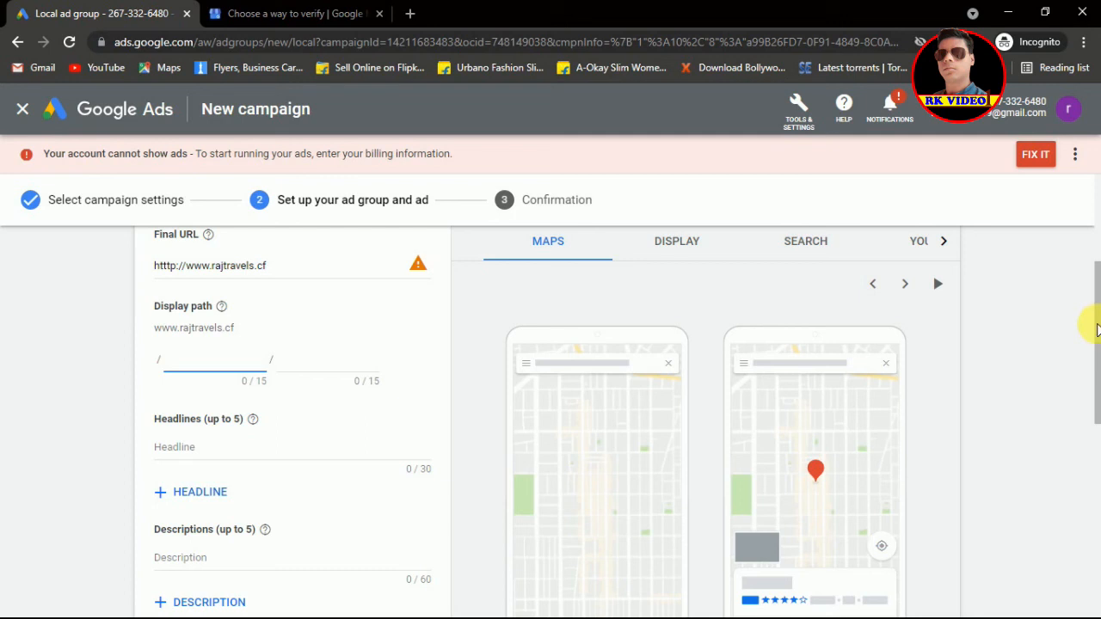
drag(1097, 329, 1097, 329)
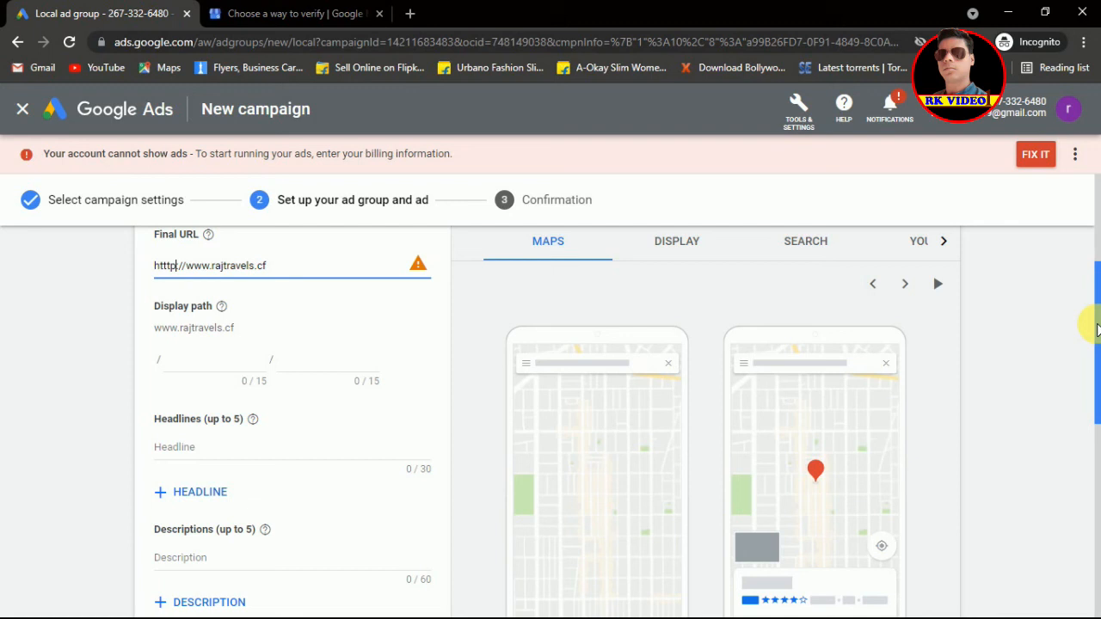
text(s:)
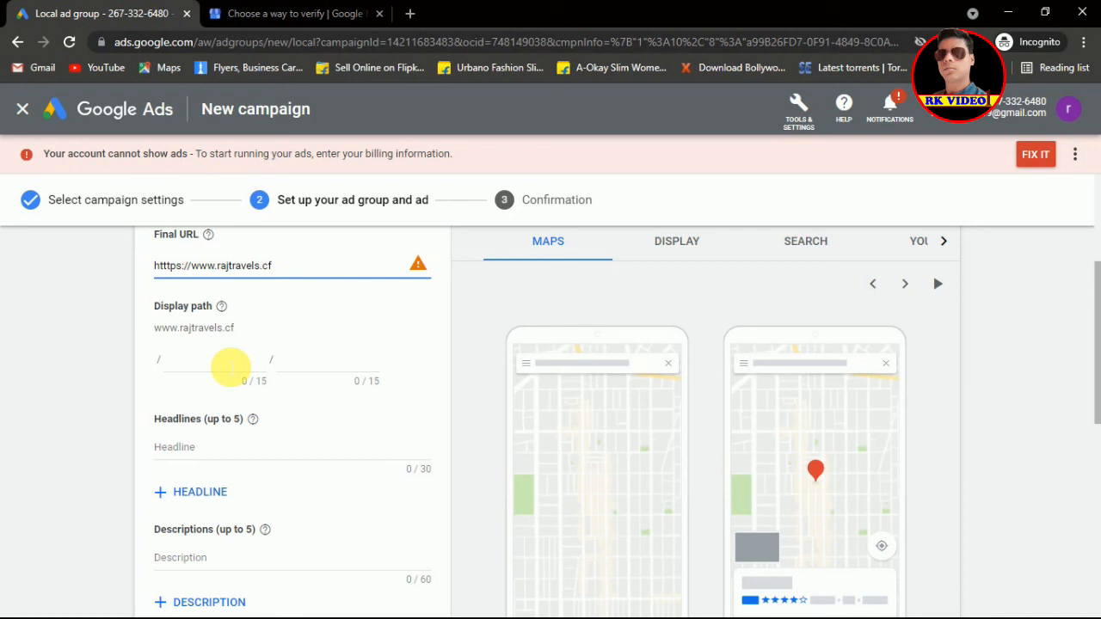
click(230, 367)
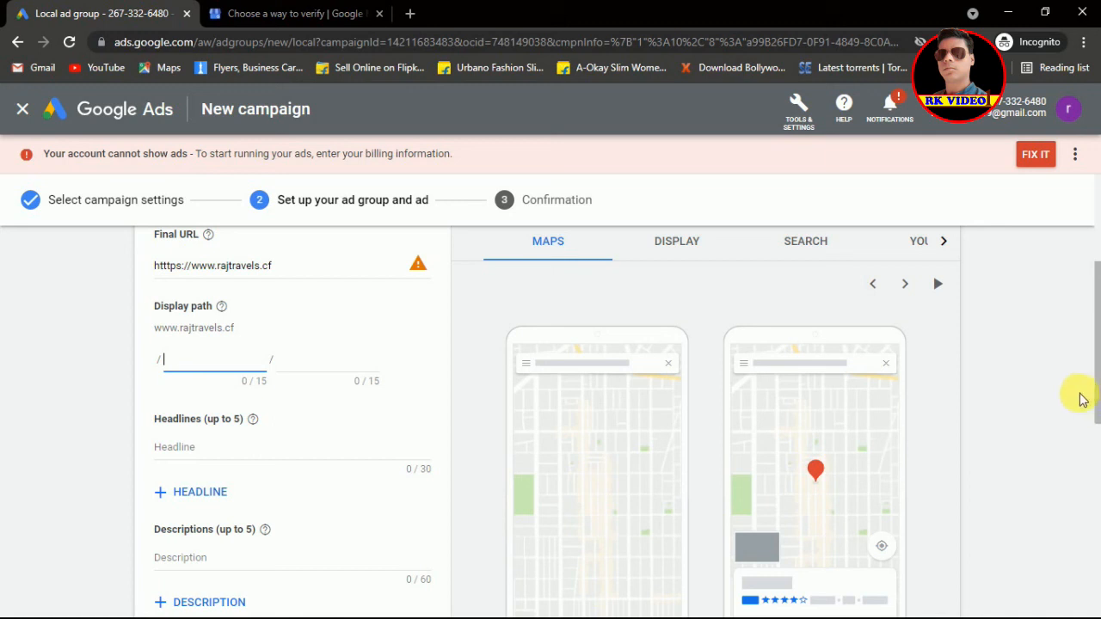
text(contact)
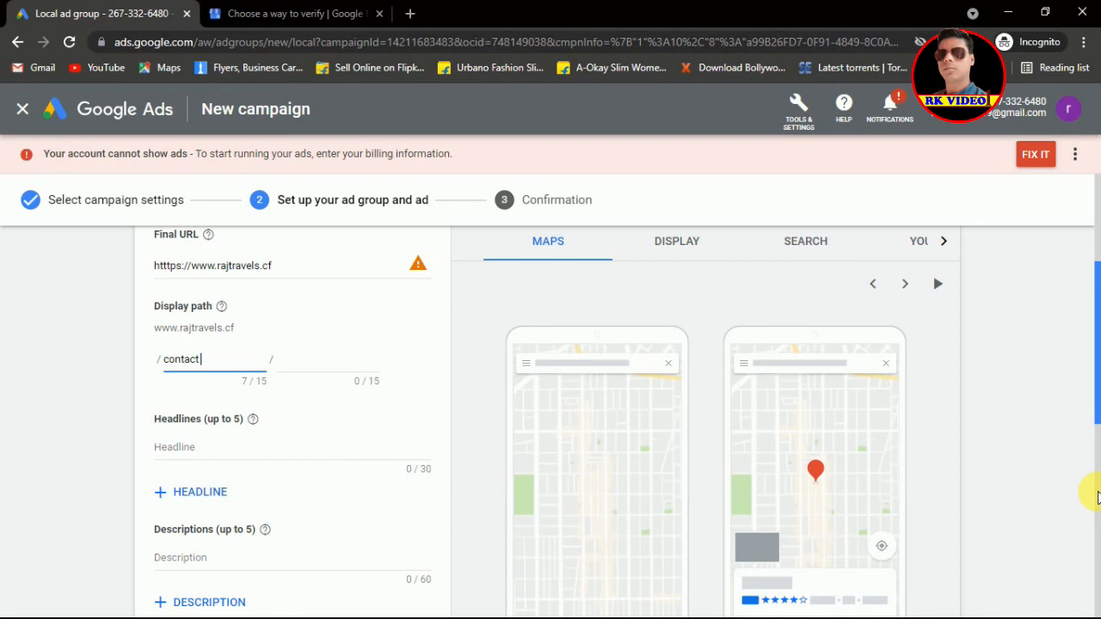
scroll(1097, 497, down, 4)
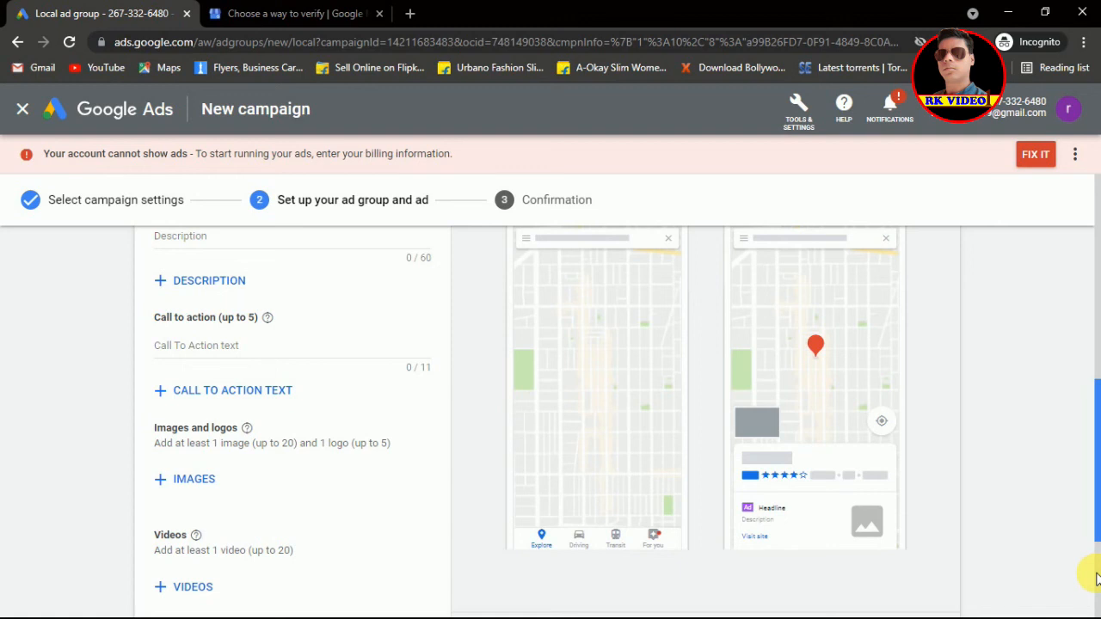
Step: Scroll down to the Images, Videos and Ad URL options and refocus the Chrome window
scroll(1096, 579, down, 3)
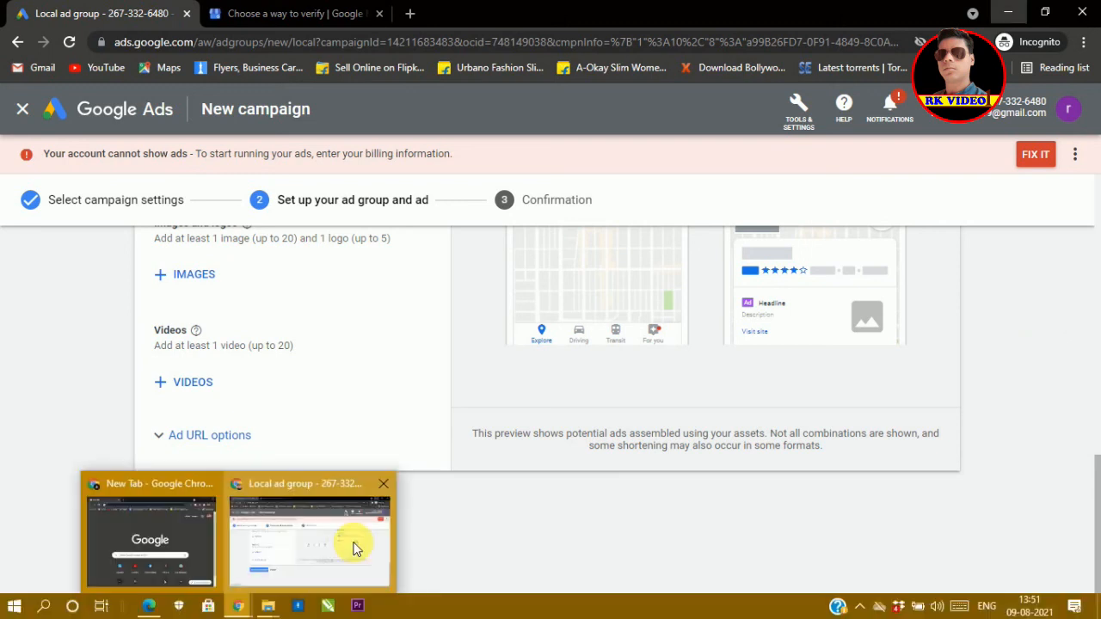
click(356, 545)
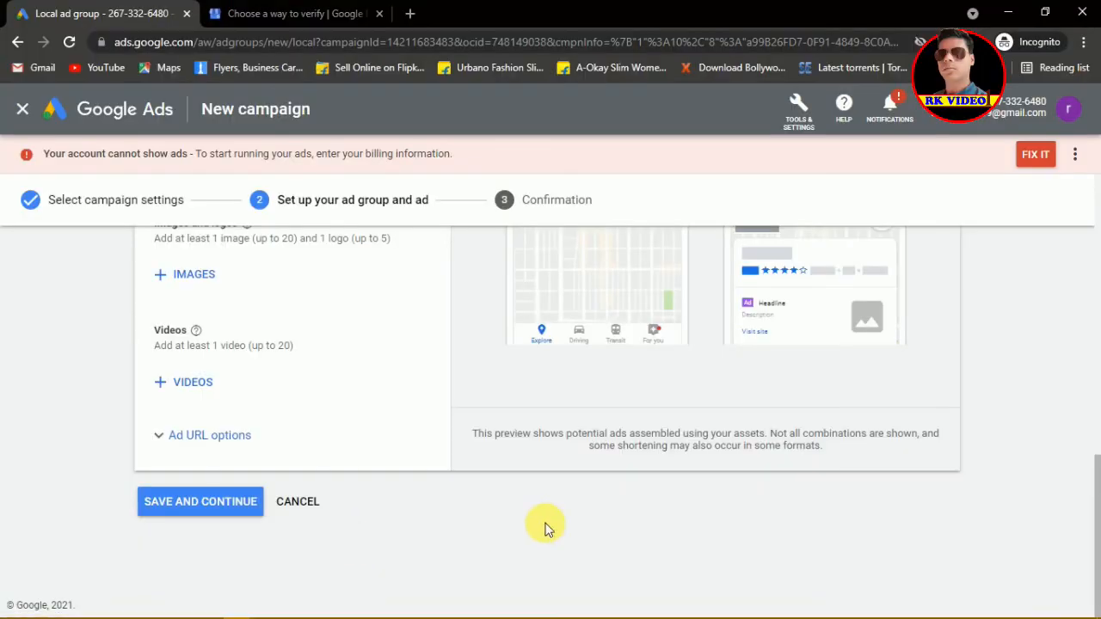